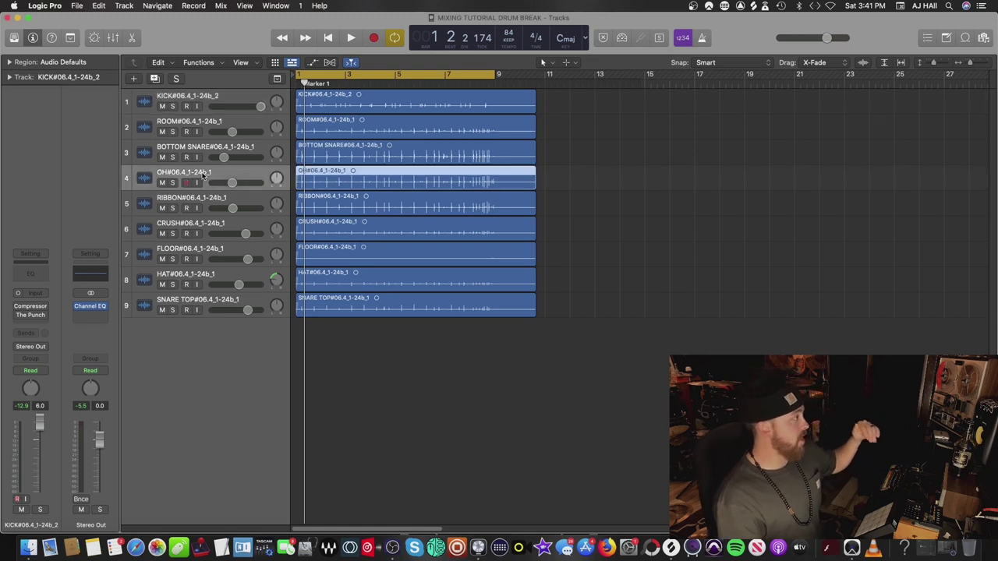
# Go through the drum tracks from the overheads down to the snare top, and play the full drum break.
pyautogui.press('Down')
pyautogui.press('Down')
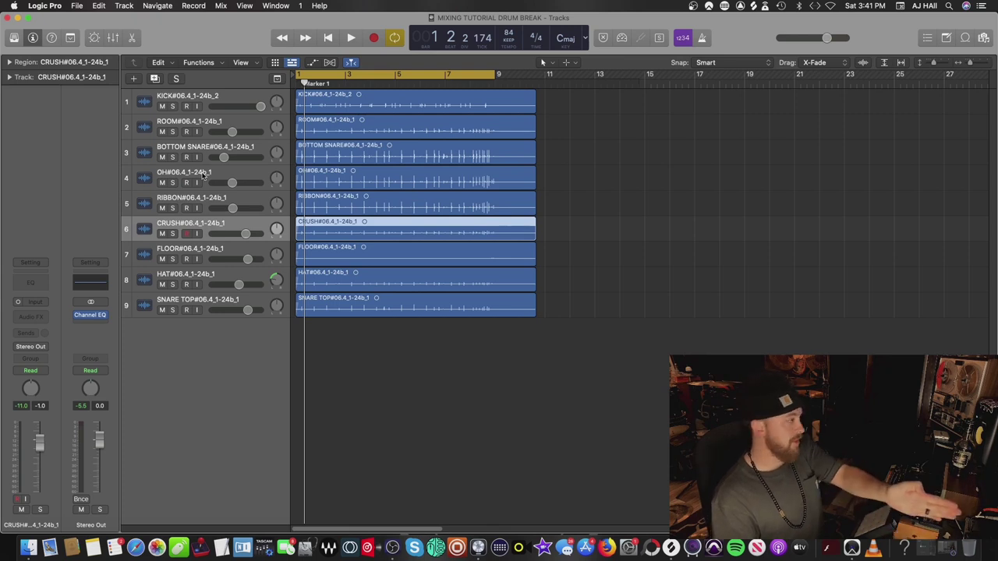
pyautogui.press('Down')
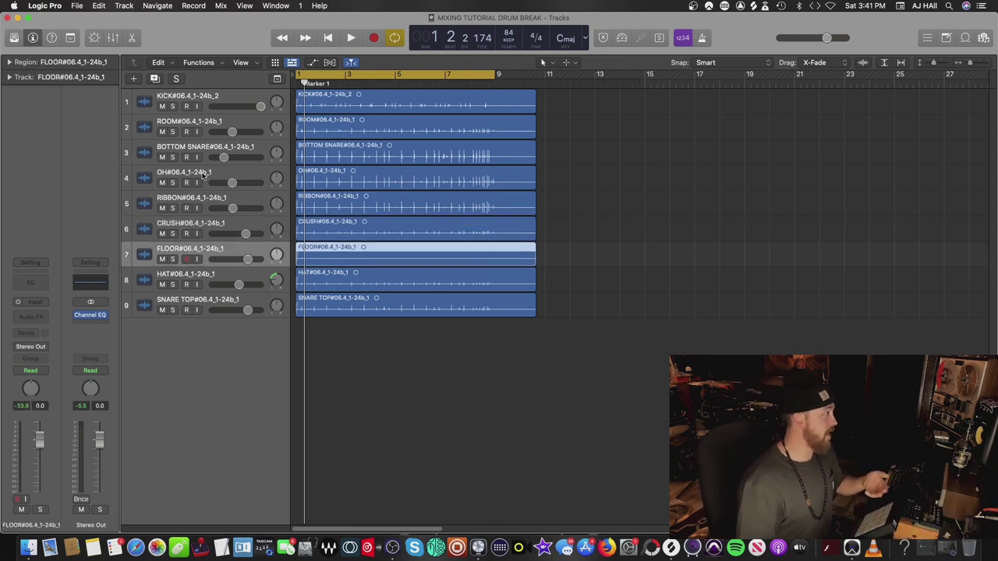
pyautogui.press('Down')
pyautogui.press('Down')
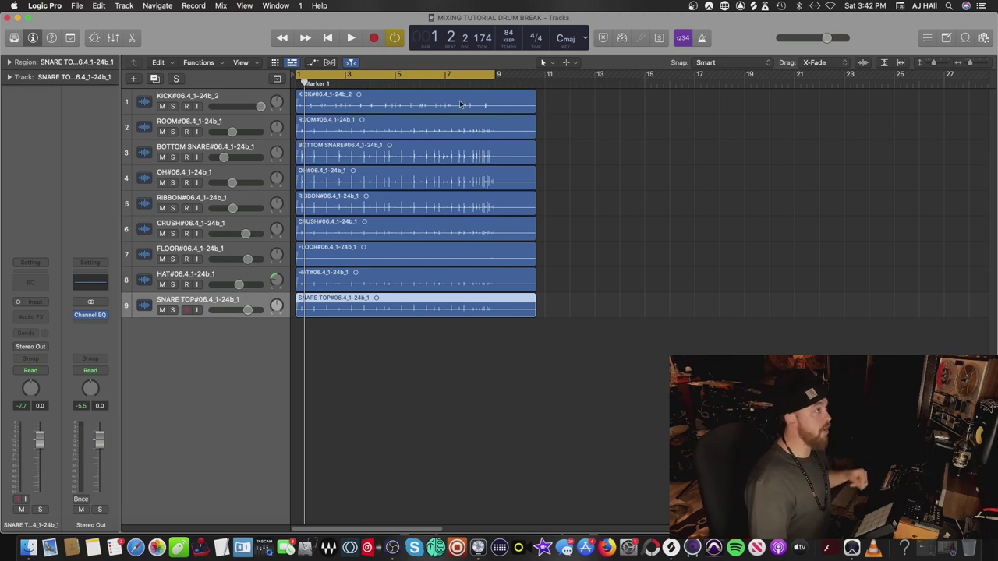
pyautogui.click(493, 83)
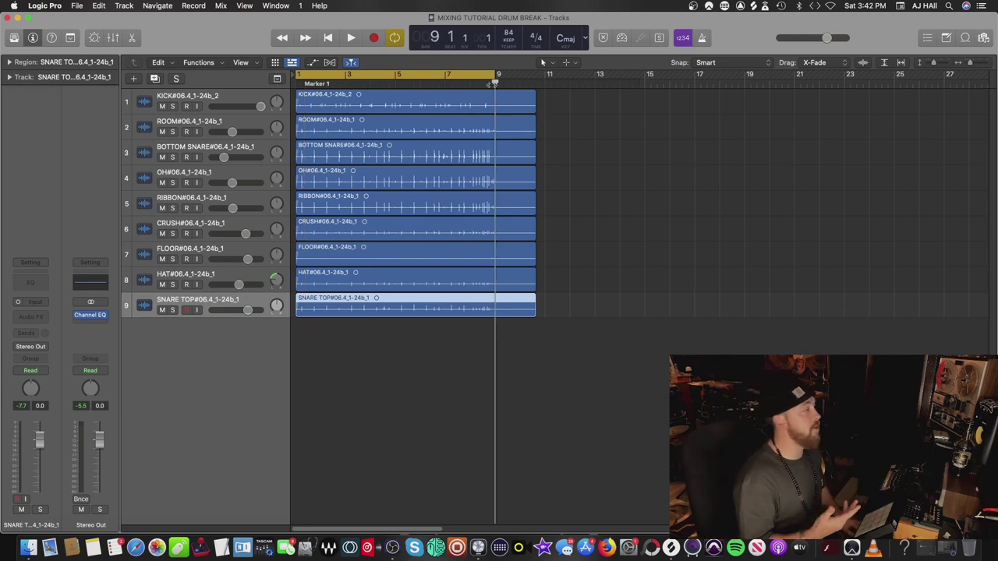
pyautogui.press('space')
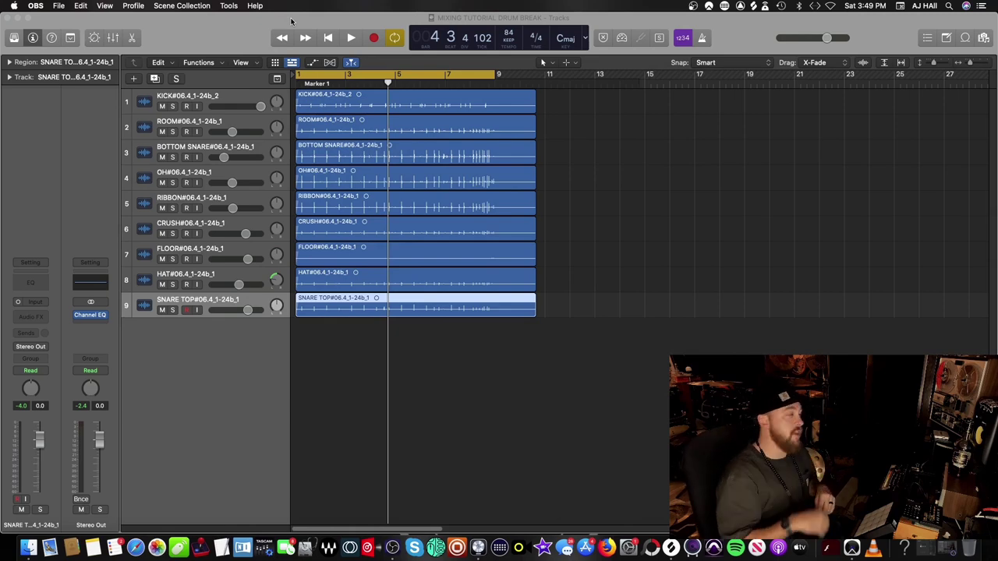
# Solo the kick track and listen to it on its own.
pyautogui.click(173, 106)
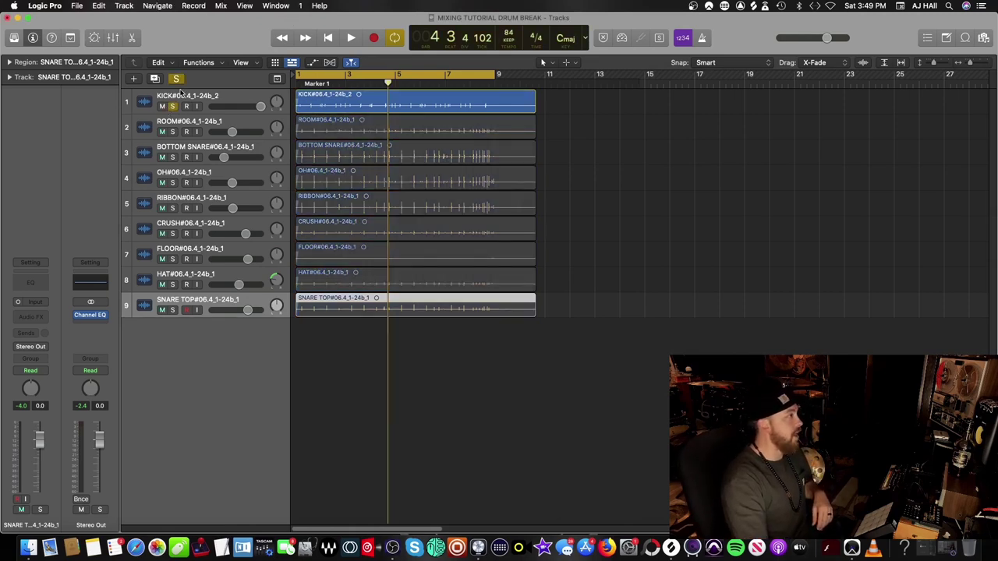
pyautogui.press('space')
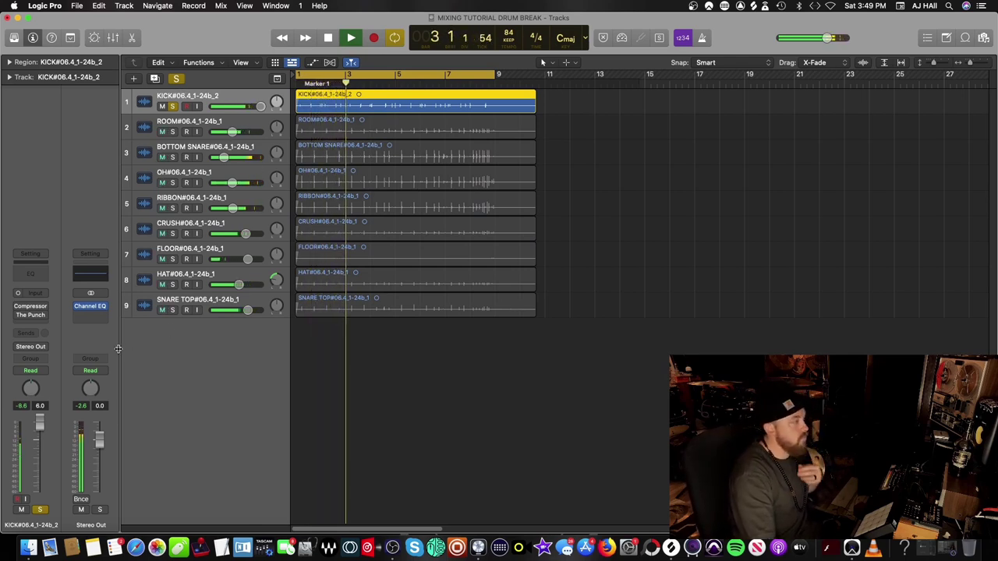
pyautogui.press('space')
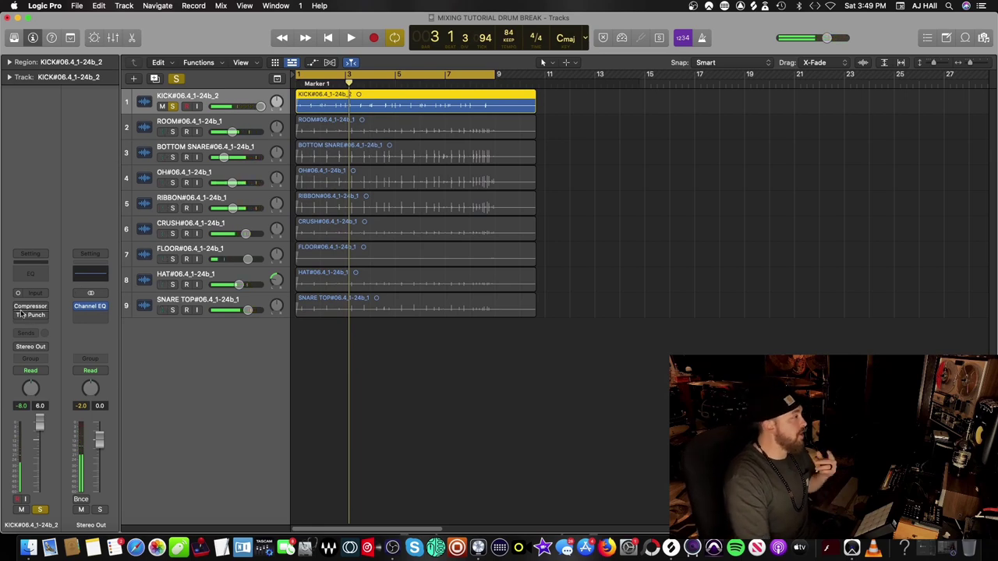
# Open the kick track's Compressor and recall its default setting.
pyautogui.click(30, 307)
pyautogui.click(414, 161)
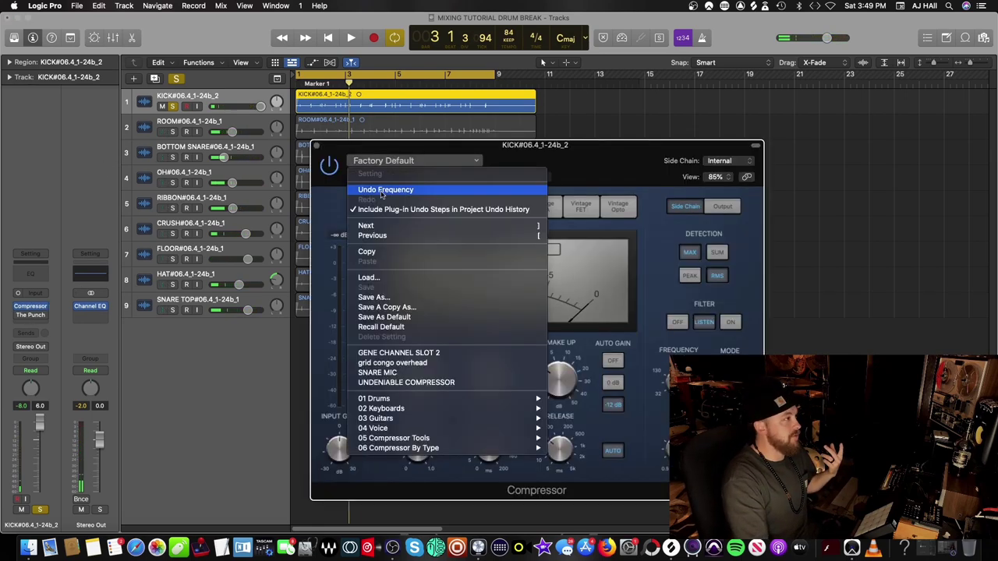
pyautogui.click(382, 327)
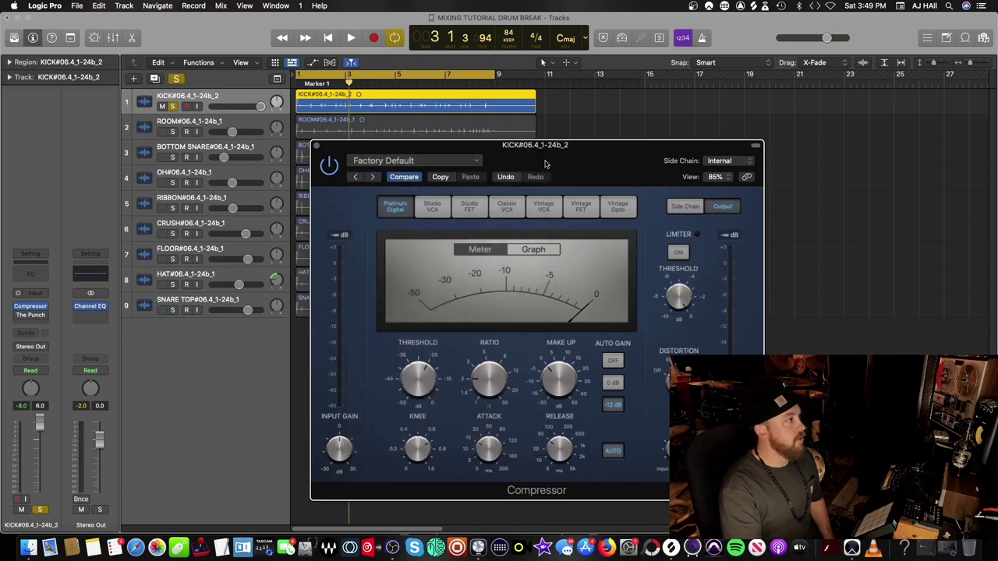
# Lower the kick Compressor's threshold and raise its ratio while playing the soloed kick.
pyautogui.press('space')
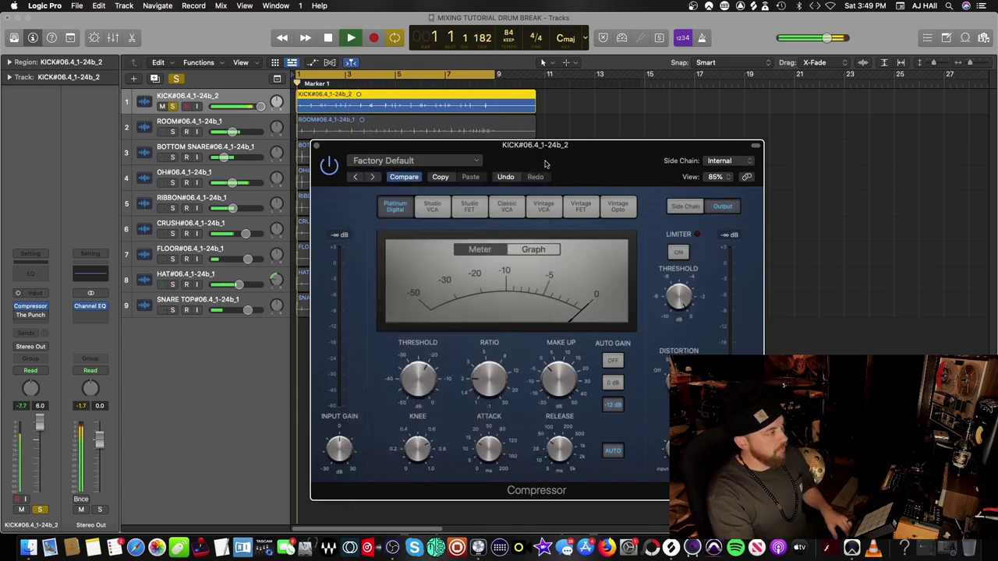
pyautogui.moveTo(417, 386)
pyautogui.press('space')
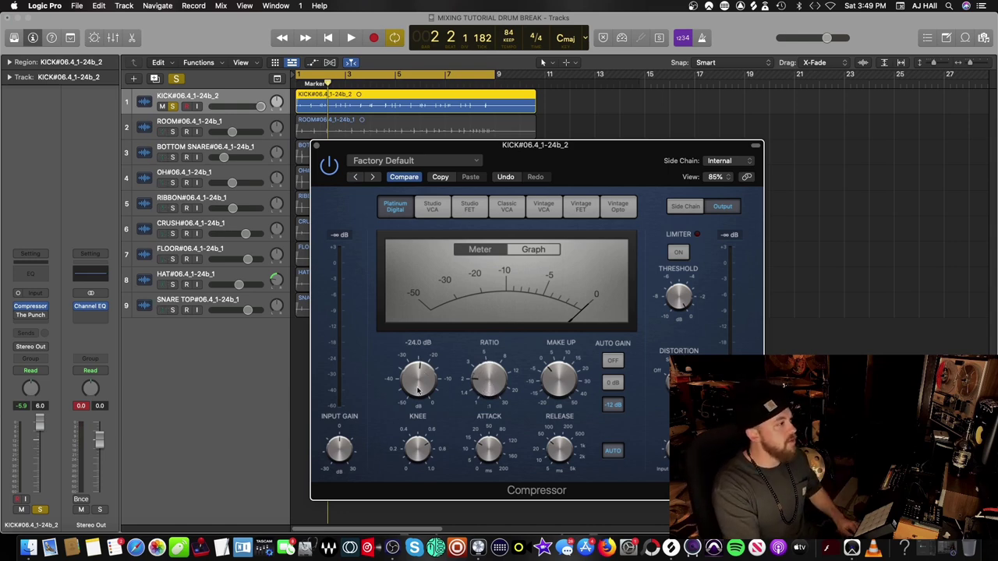
pyautogui.press('space')
pyautogui.moveTo(417, 387); pyautogui.dragTo(426, 409)
pyautogui.moveTo(492, 382); pyautogui.dragTo(500, 374)
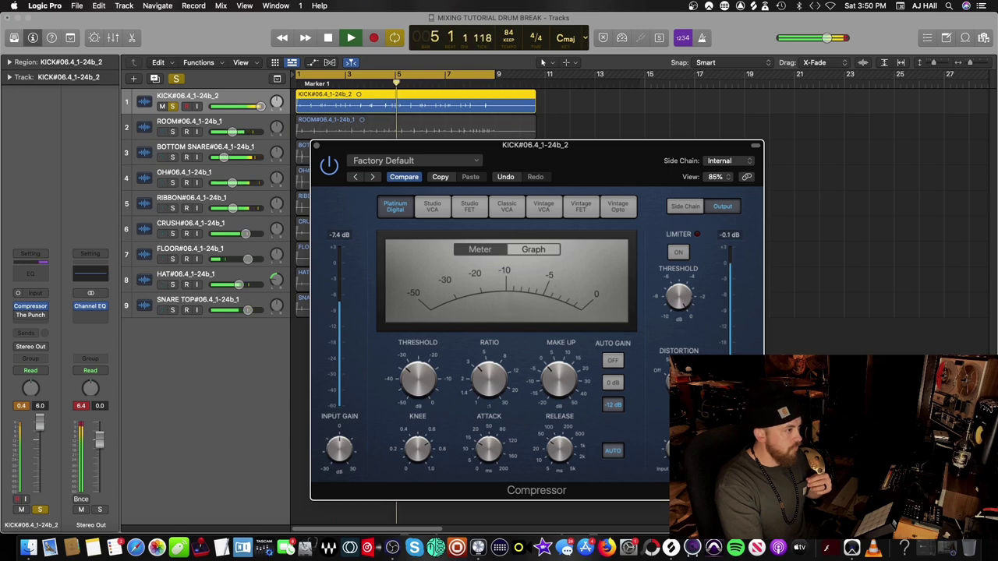
pyautogui.press('space')
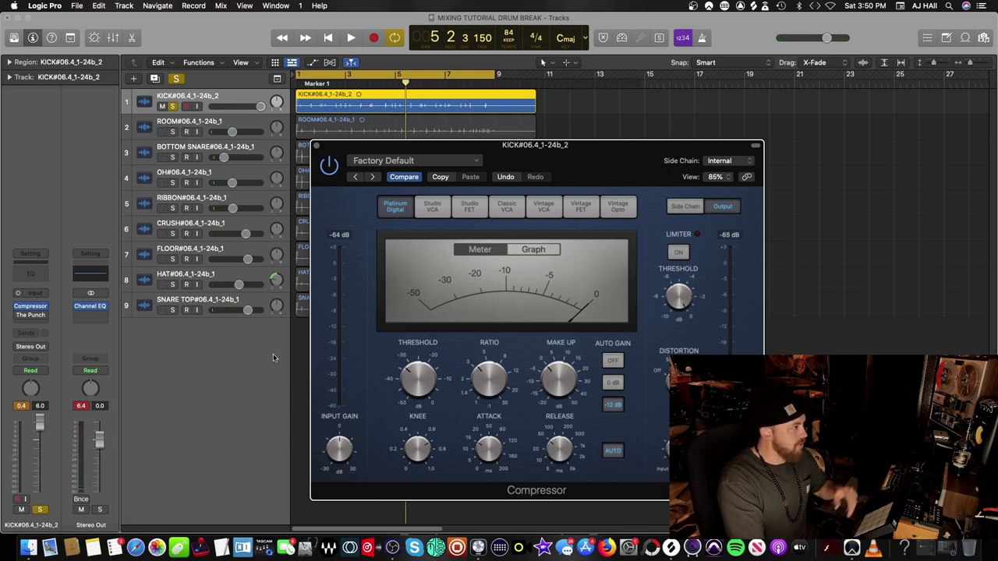
# Listen to the compressed kick from the start of the song and close the Compressor window.
pyautogui.press('Return')
pyautogui.press('space')
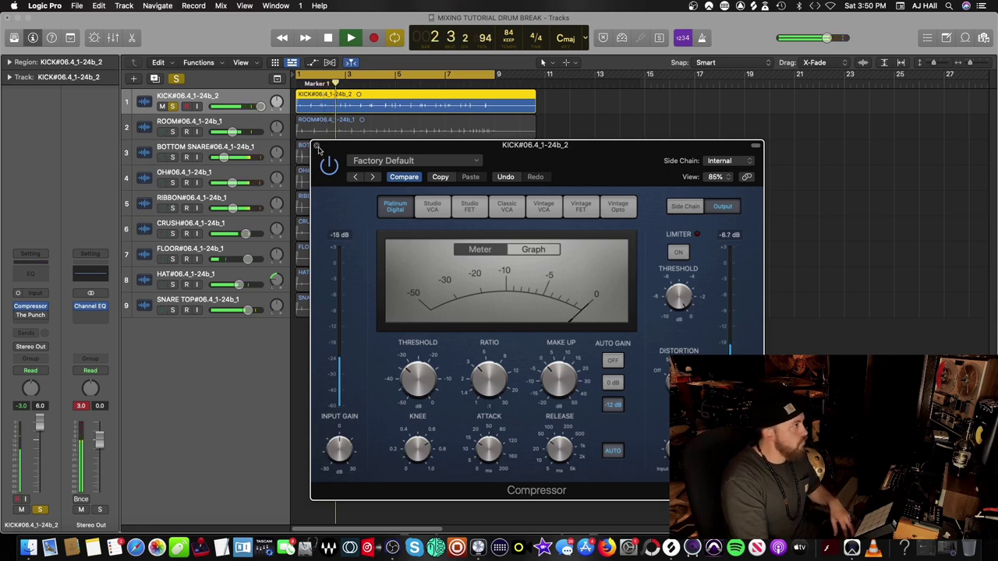
pyautogui.press('space')
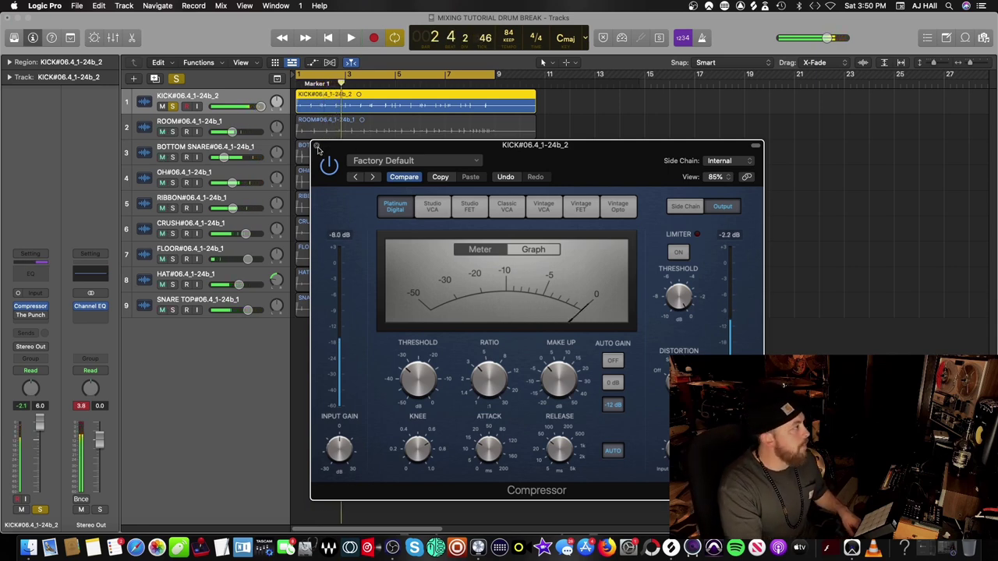
pyautogui.click(317, 147)
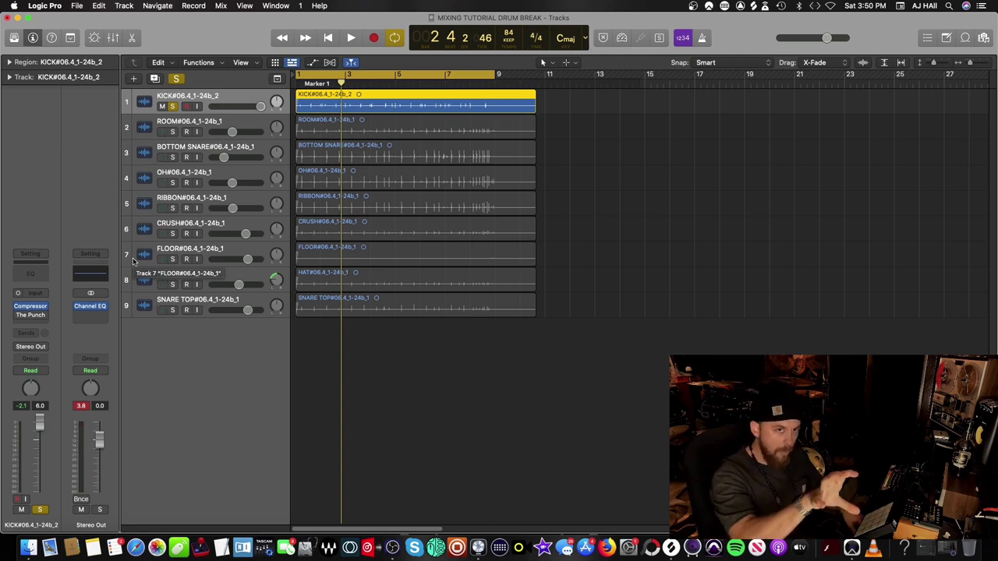
pyautogui.press('space')
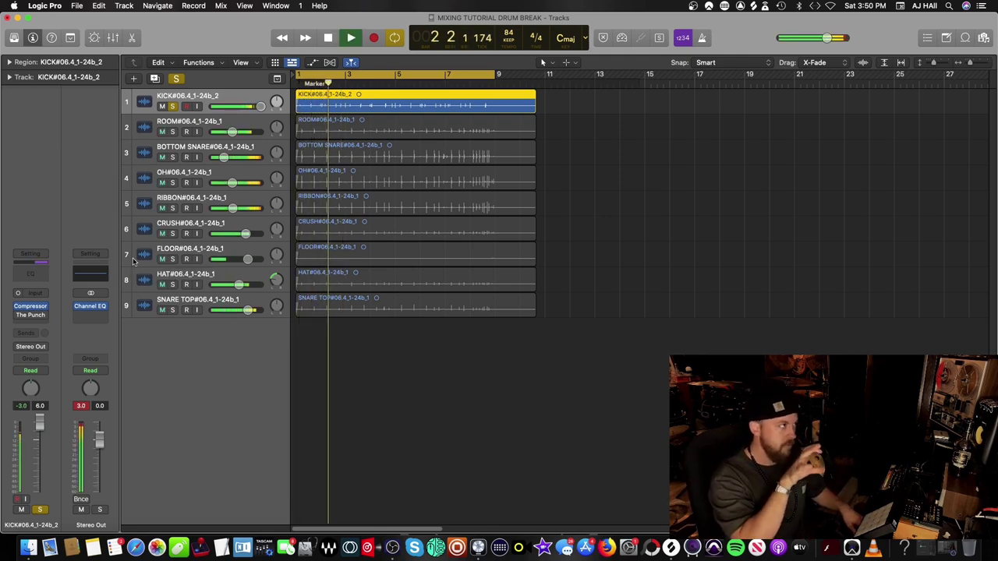
pyautogui.press('space')
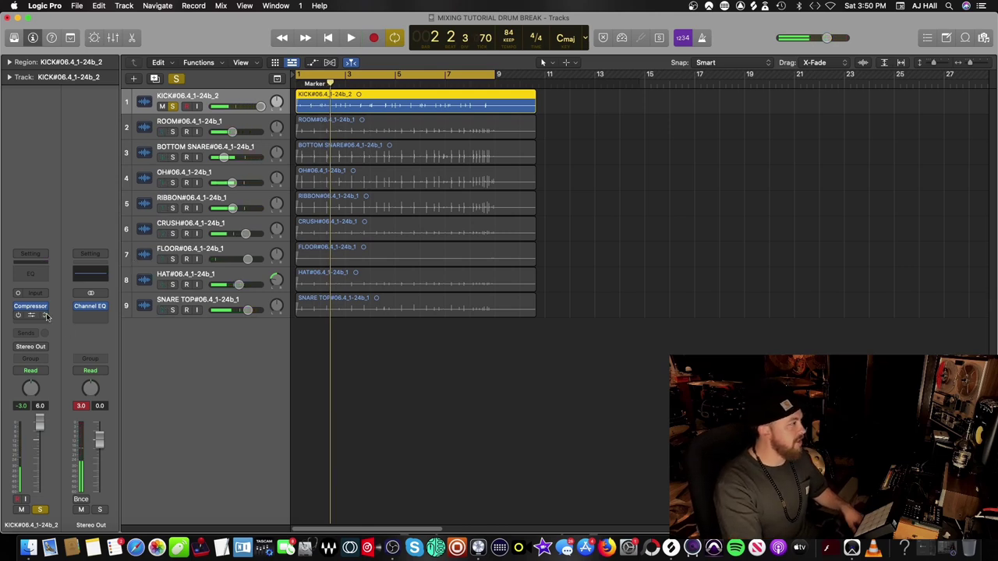
# Replace The Punch plug-in on the kick track with a mono Noise Gate from the Dynamics category.
pyautogui.click(45, 314)
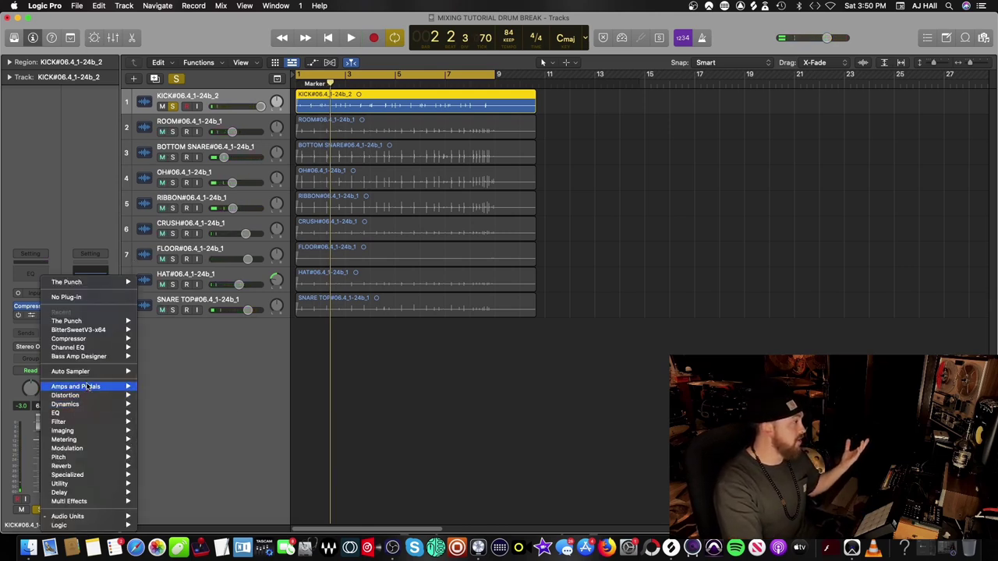
pyautogui.moveTo(88, 387)
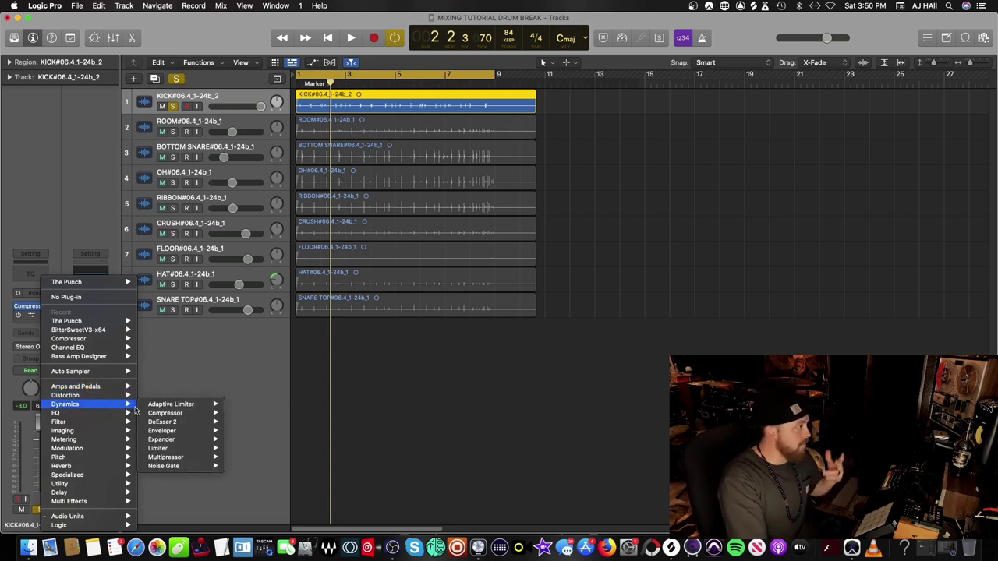
pyautogui.moveTo(199, 466)
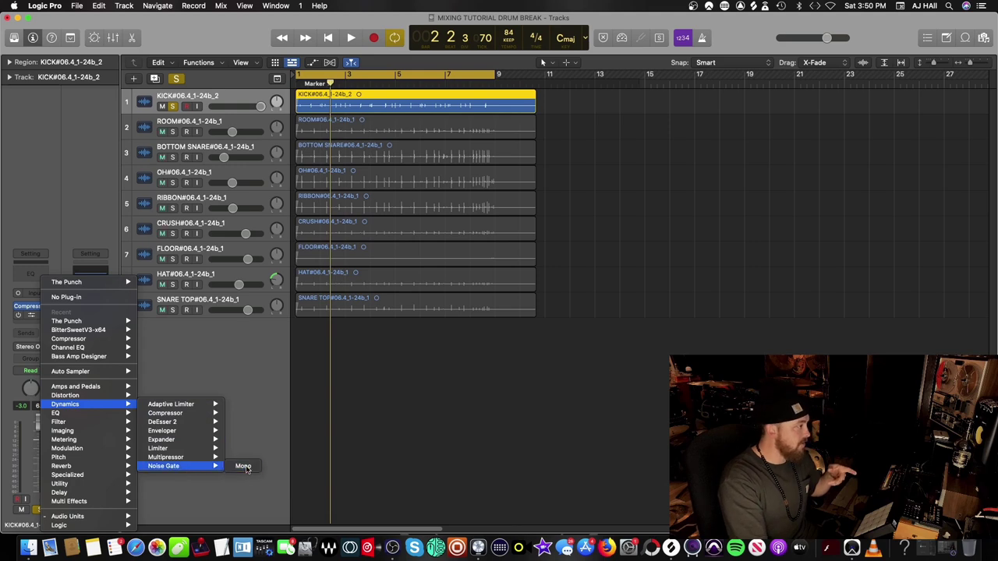
pyautogui.click(243, 466)
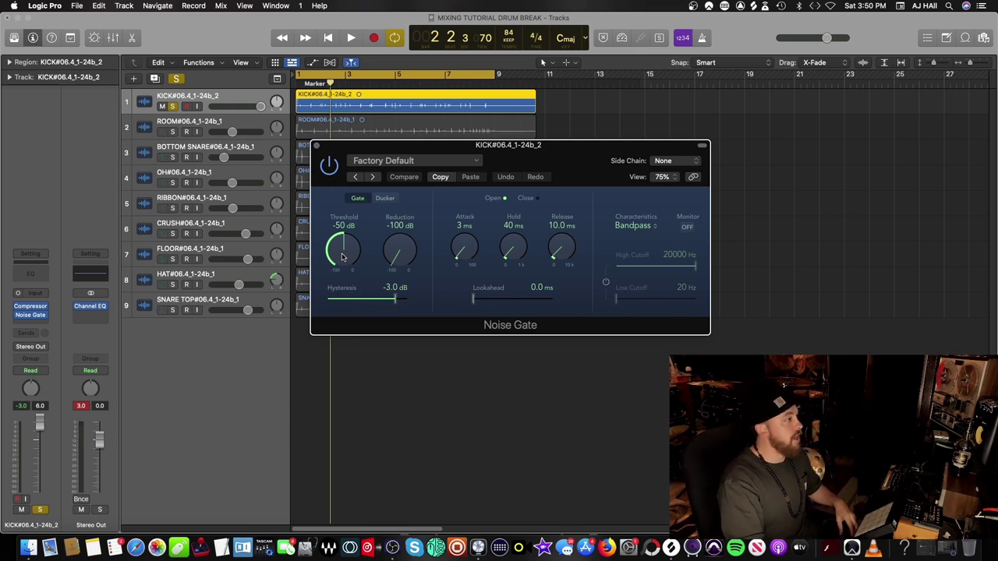
# Set the Noise Gate's threshold to -22 dB while listening to the kick.
pyautogui.press('space')
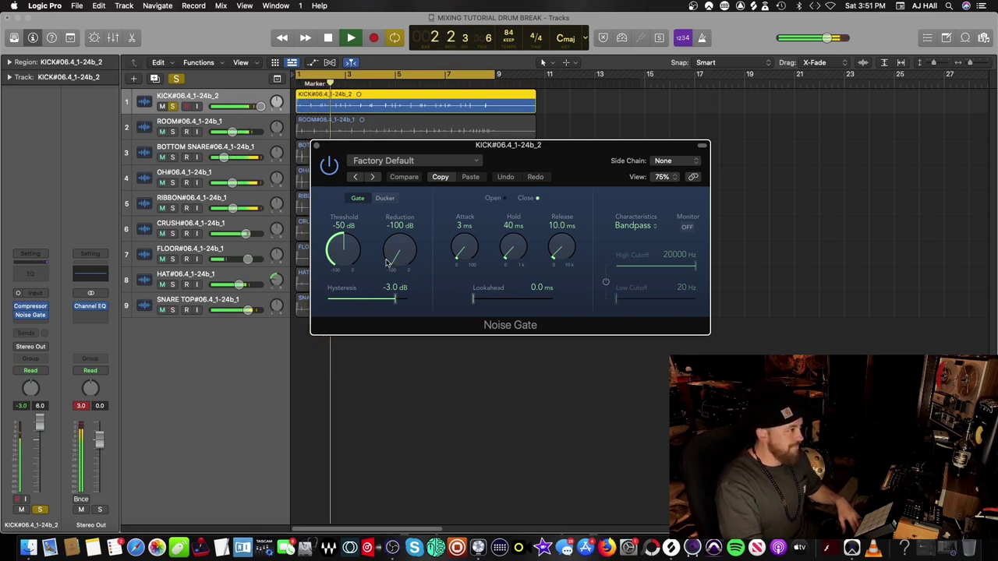
pyautogui.press('space')
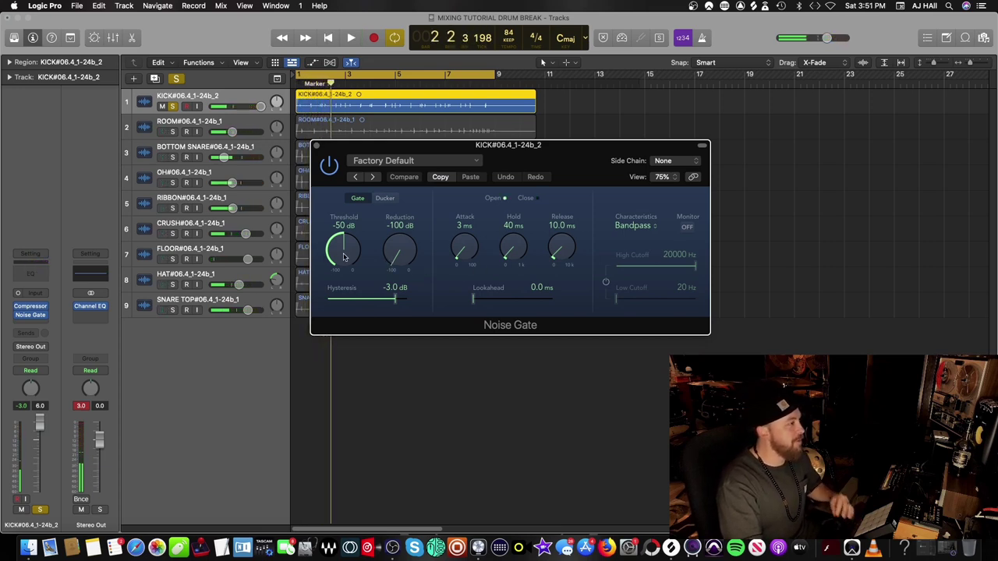
pyautogui.press('space')
pyautogui.moveTo(344, 258); pyautogui.dragTo(355, 222)
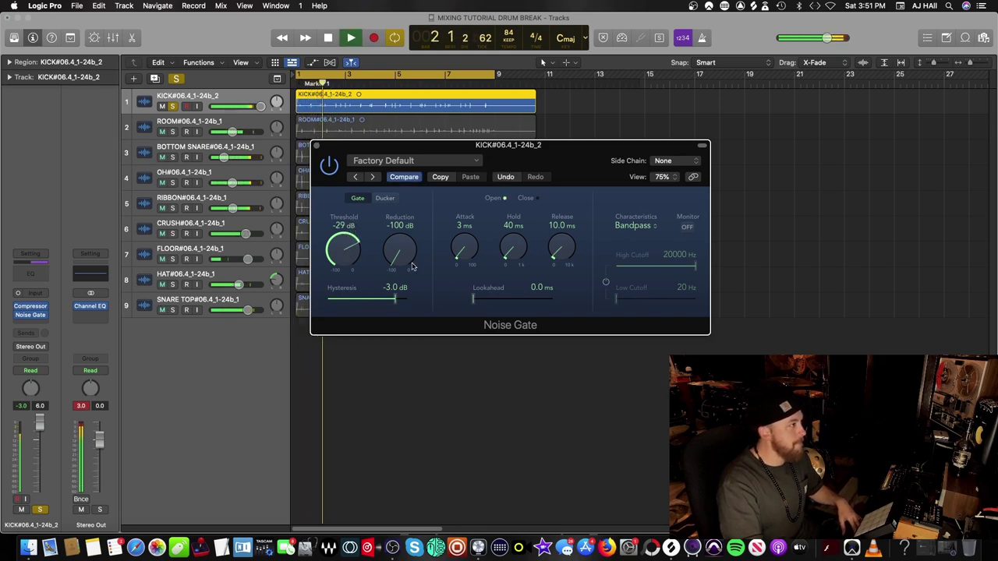
pyautogui.moveTo(343, 249); pyautogui.dragTo(342, 240)
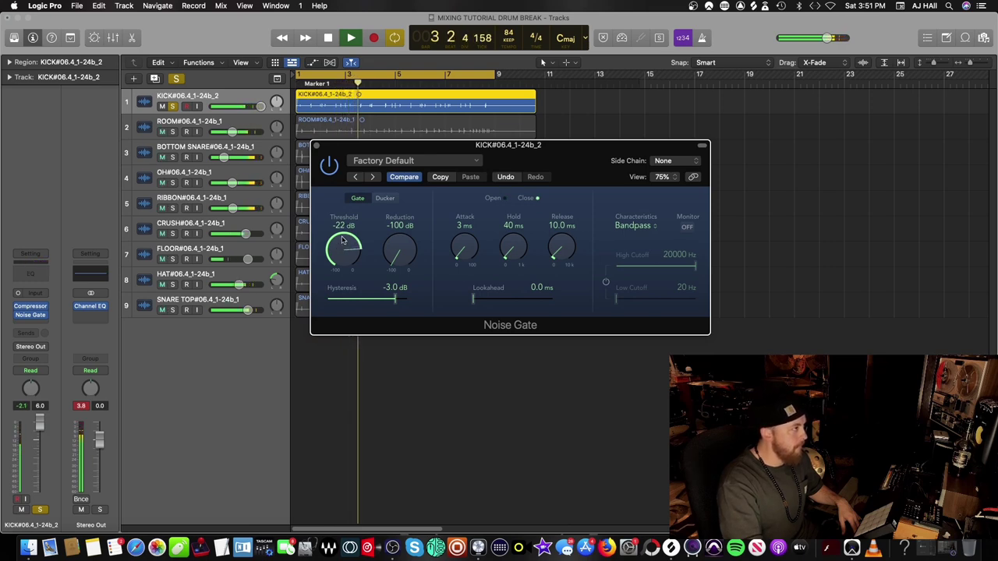
# Set the Noise Gate's reduction to -17 dB, checking it by ear during playback.
pyautogui.moveTo(401, 255); pyautogui.dragTo(402, 246)
pyautogui.press('space')
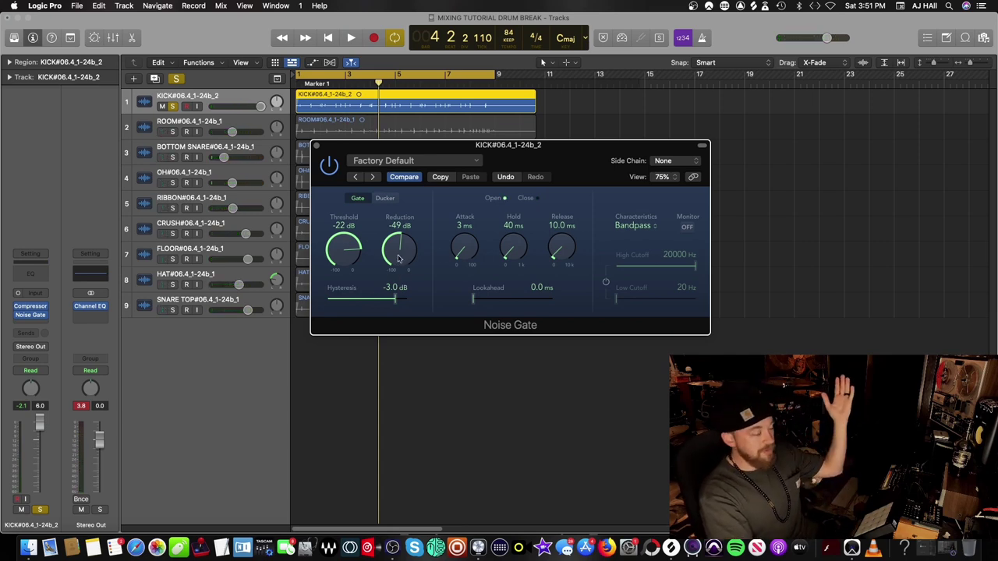
pyautogui.moveTo(398, 258); pyautogui.dragTo(408, 215)
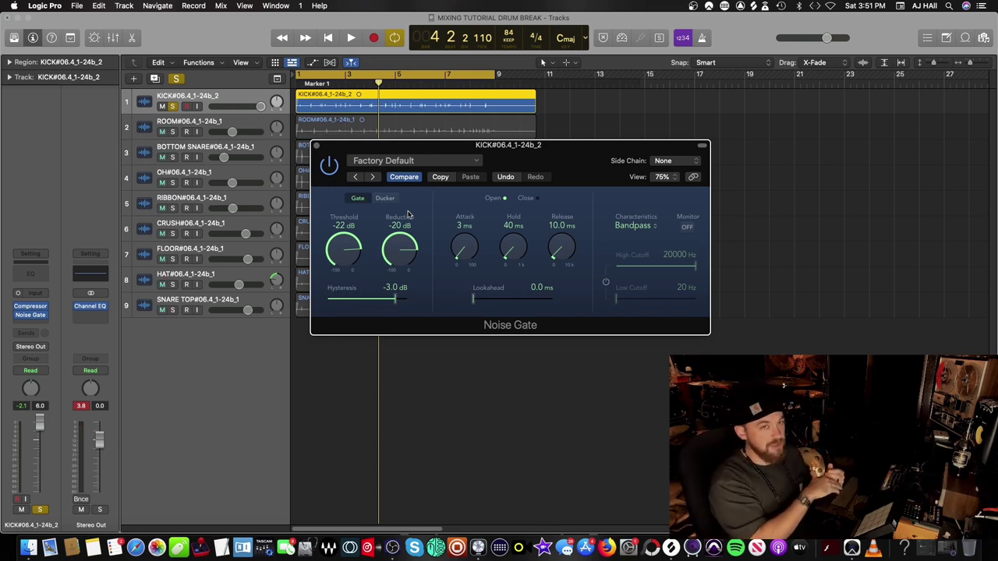
pyautogui.press('space')
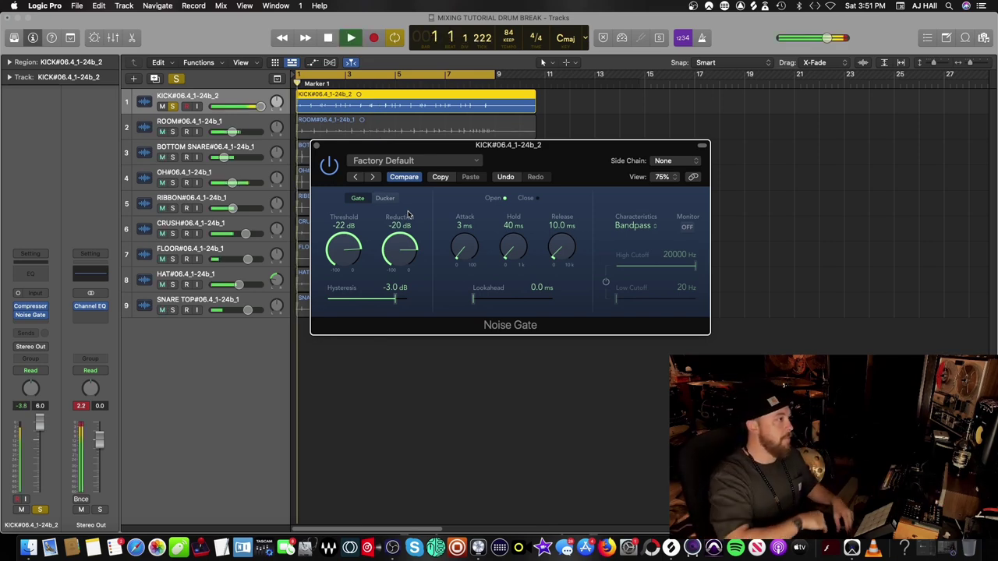
pyautogui.moveTo(407, 261); pyautogui.dragTo(407, 249)
pyautogui.press('space')
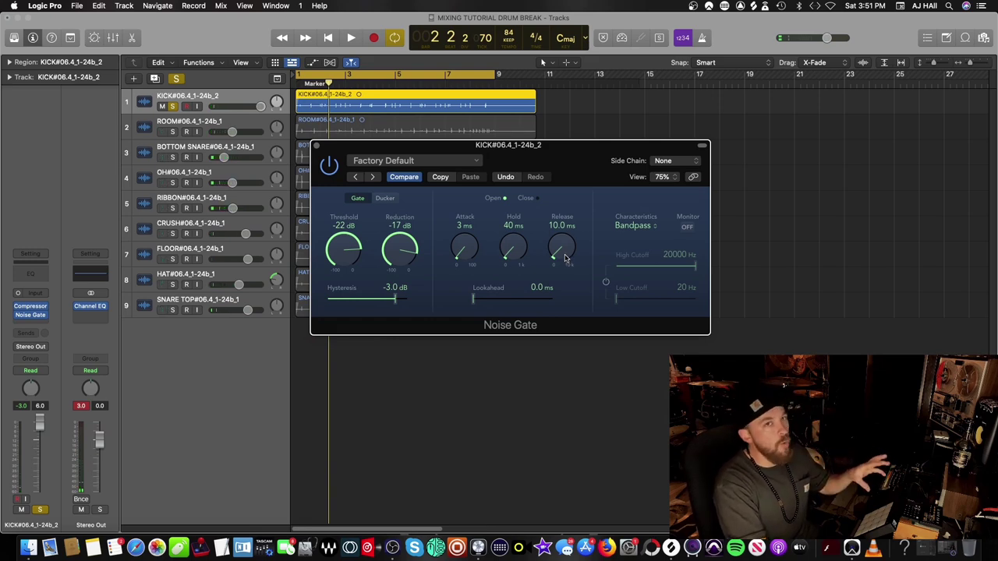
# Set the Noise Gate's release to 85.5 ms during playback and close the plug-in window.
pyautogui.press('space')
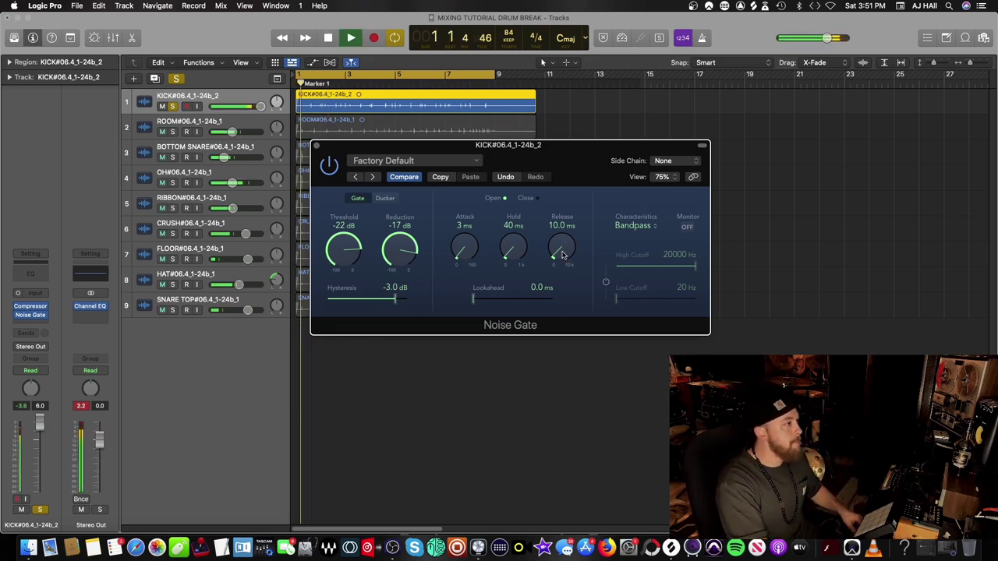
pyautogui.moveTo(563, 255); pyautogui.dragTo(572, 210)
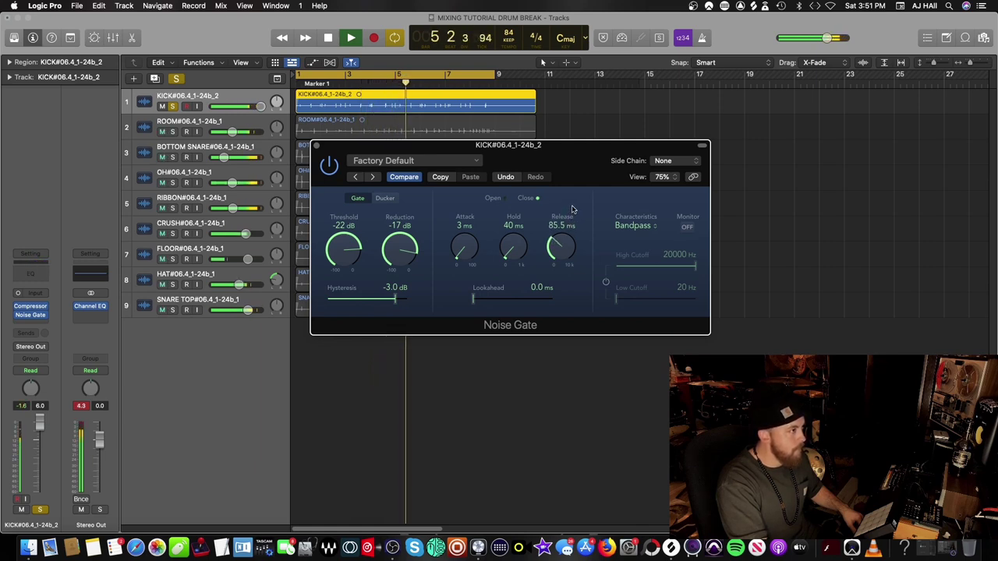
pyautogui.moveTo(559, 249); pyautogui.dragTo(560, 245)
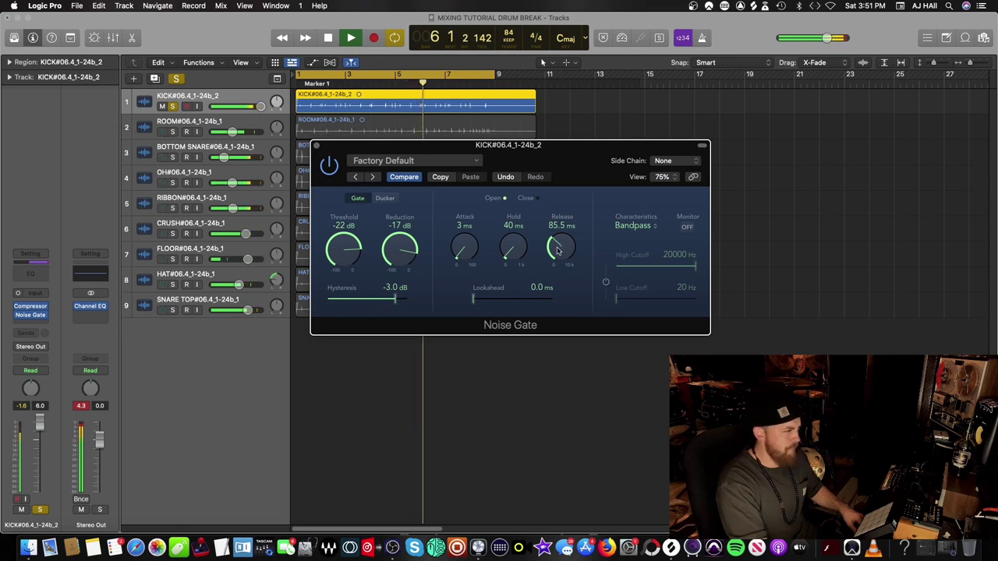
pyautogui.press('space')
pyautogui.click(313, 145)
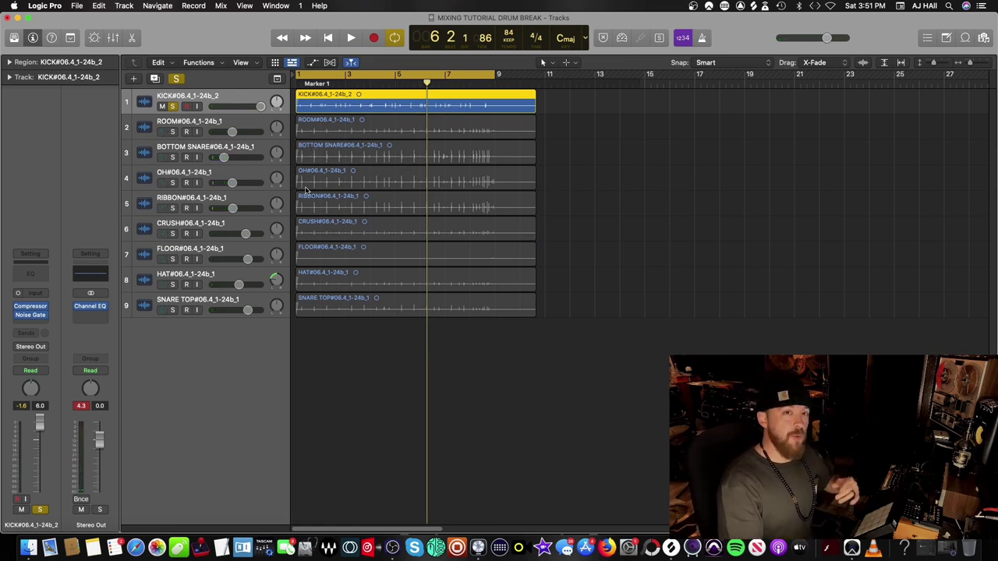
# Unsolo the kick track and insert Metric Halo's MH Thump in mono below its Noise Gate.
pyautogui.click(171, 107)
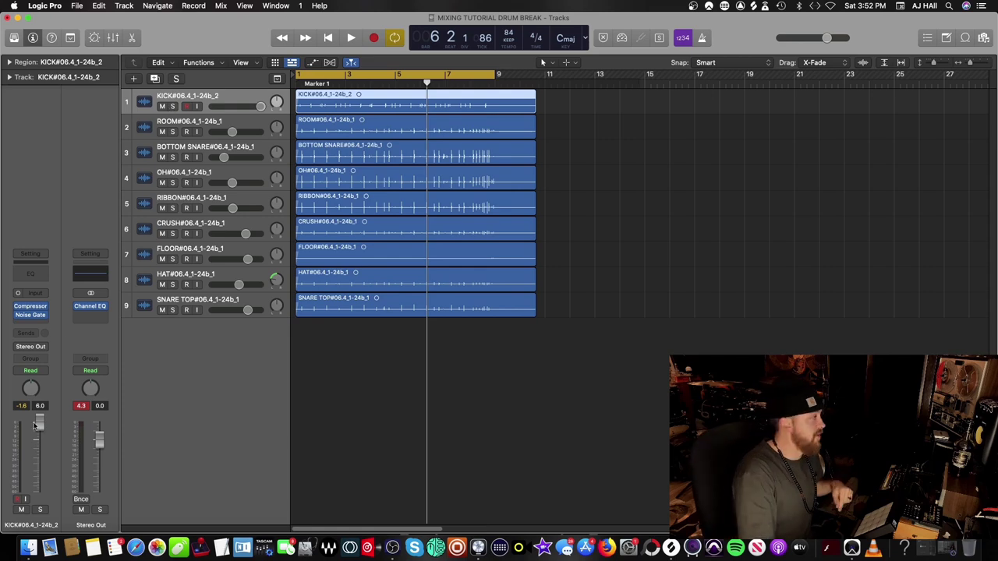
pyautogui.click(31, 323)
pyautogui.moveTo(53, 517)
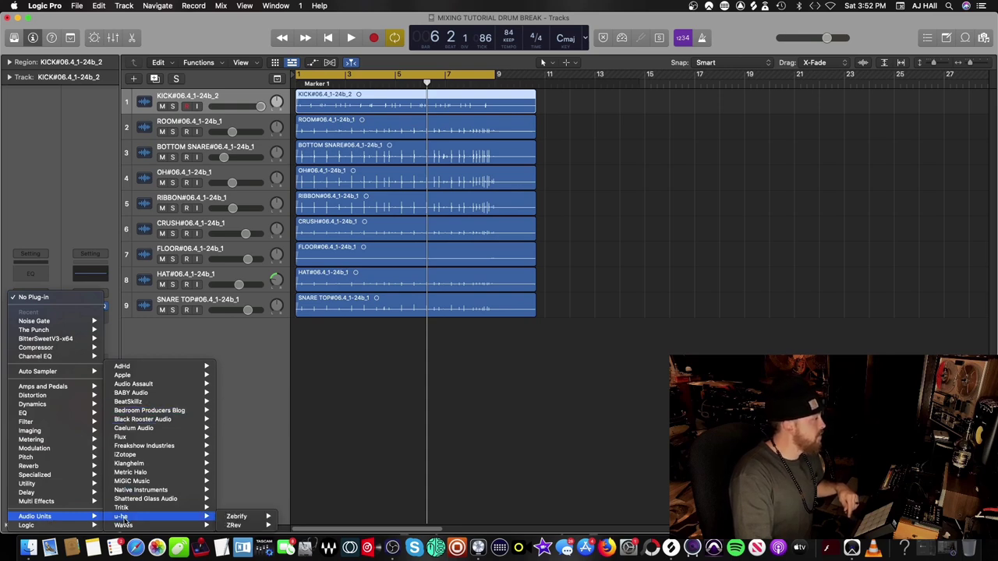
pyautogui.moveTo(203, 471)
pyautogui.moveTo(263, 472)
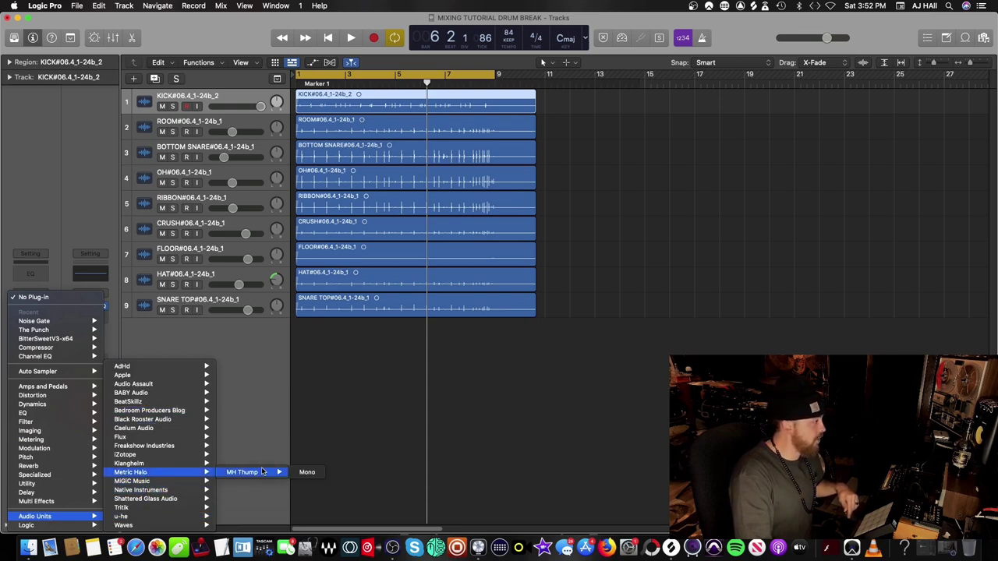
pyautogui.click(304, 472)
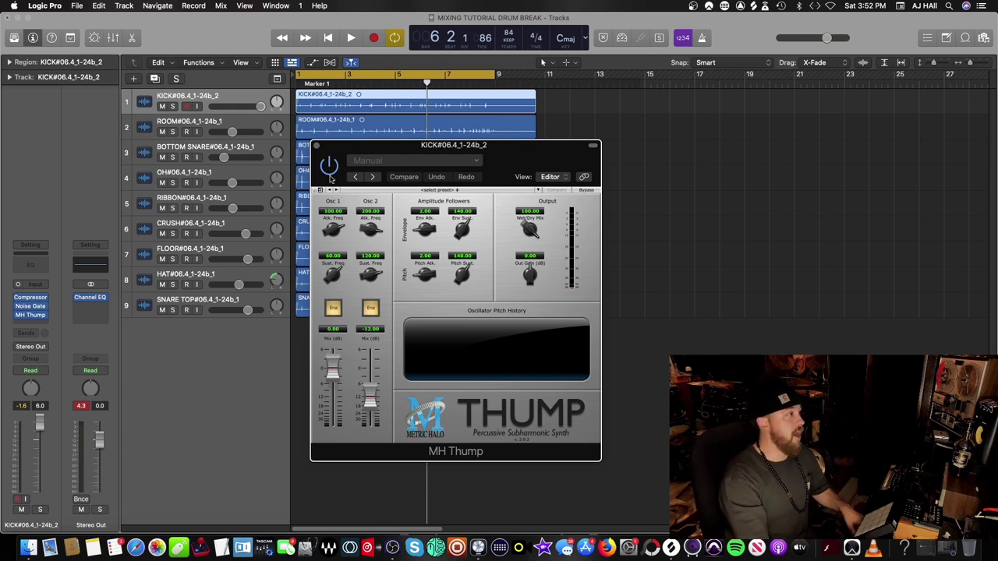
# Listen to MH Thump in the full mix, solo the kick track and audition it alone.
pyautogui.press('space')
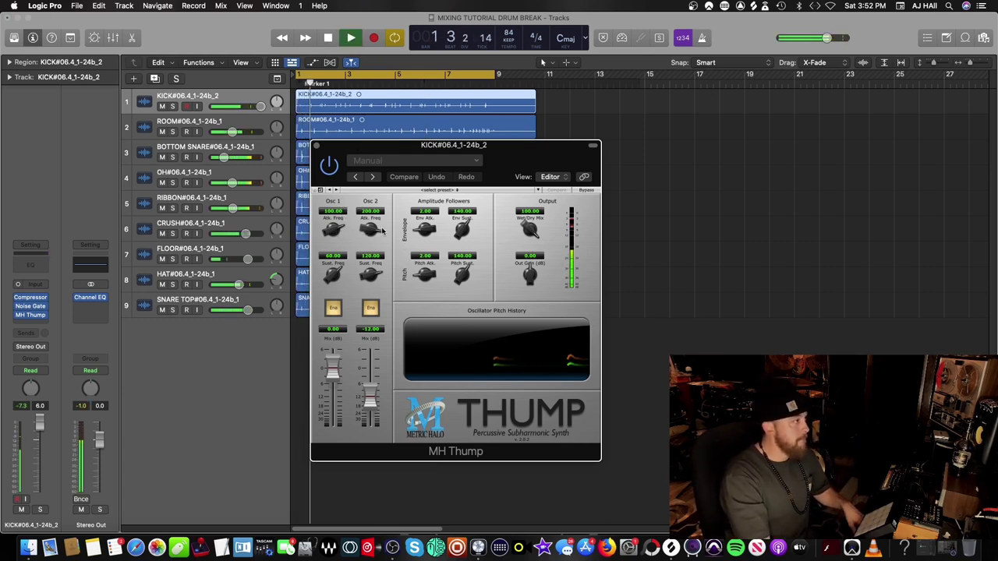
pyautogui.press('space')
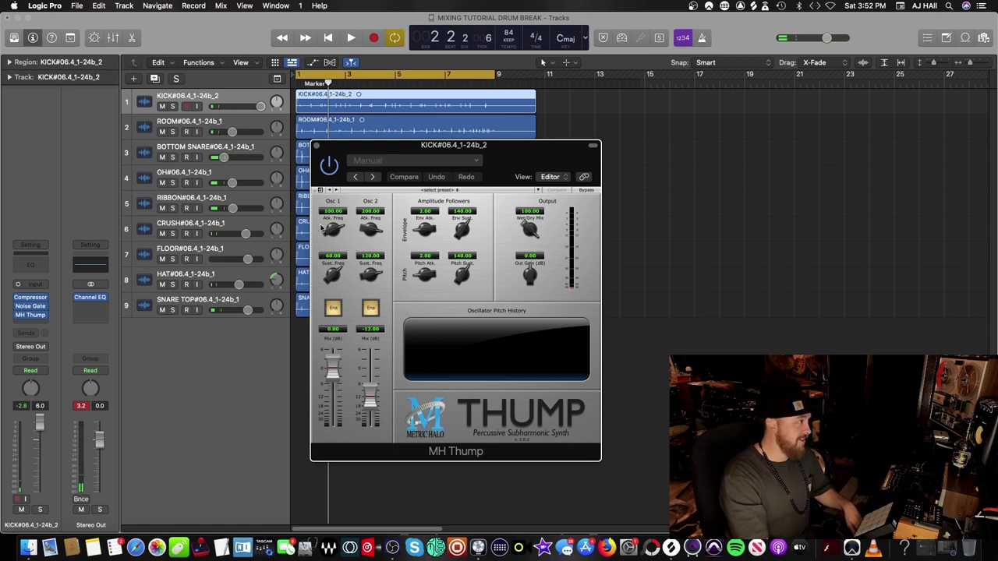
pyautogui.click(172, 106)
pyautogui.press('space')
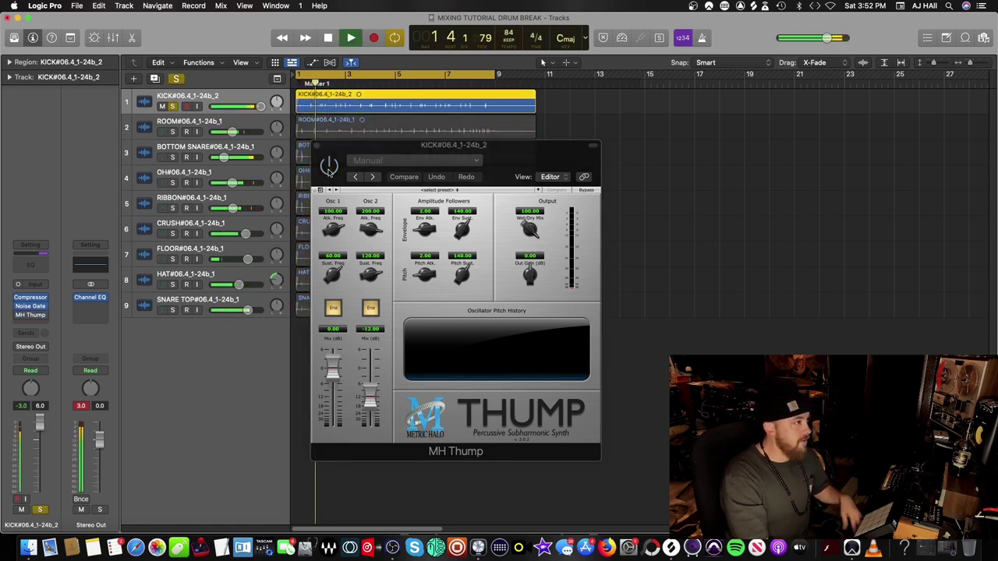
pyautogui.press('space')
pyautogui.press('space')
pyautogui.press('space')
# Set MH Thump's wet/dry mix to 50 and disable Osc 2, auditioning the soloed kick.
pyautogui.moveTo(519, 222); pyautogui.dragTo(534, 303)
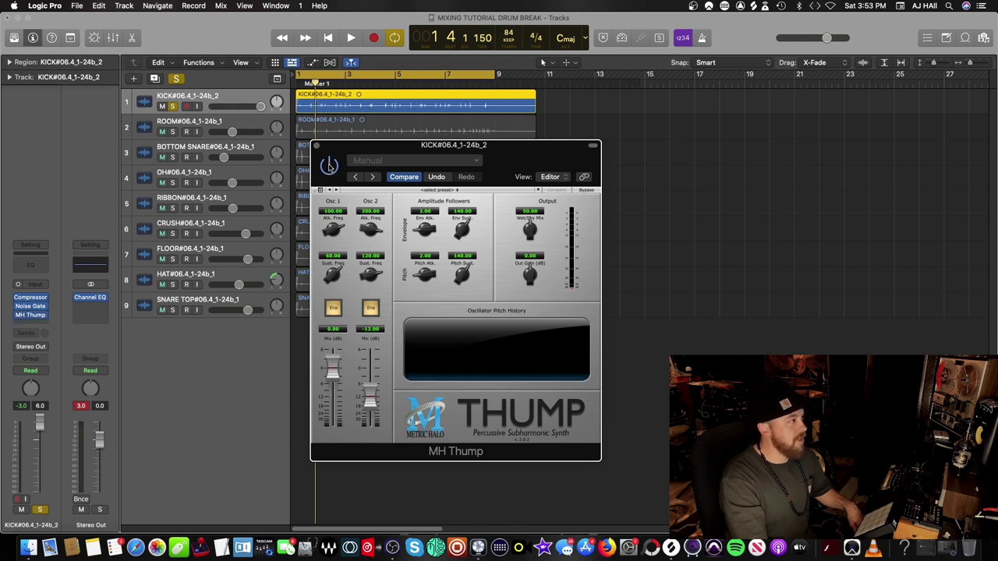
pyautogui.press('space')
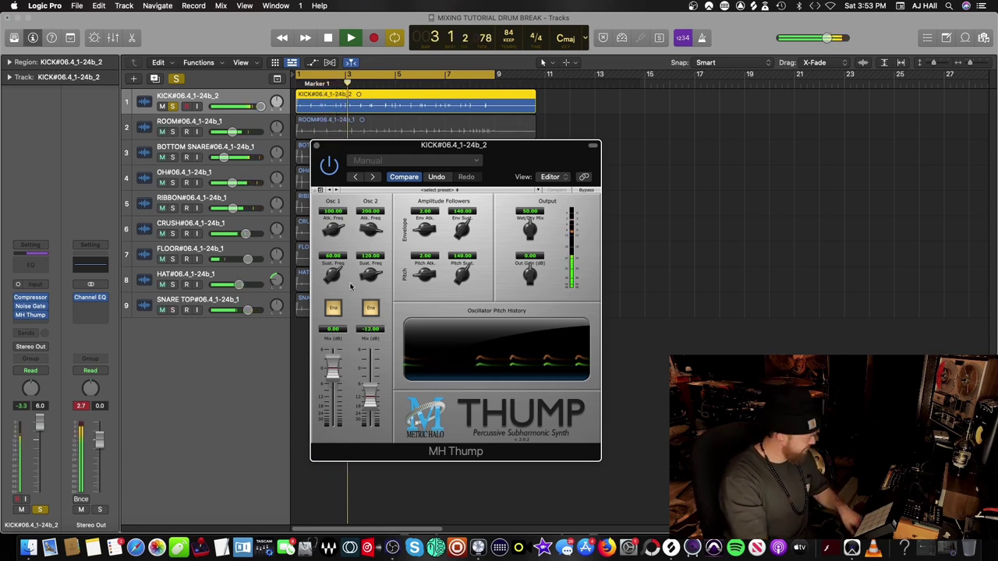
pyautogui.press('space')
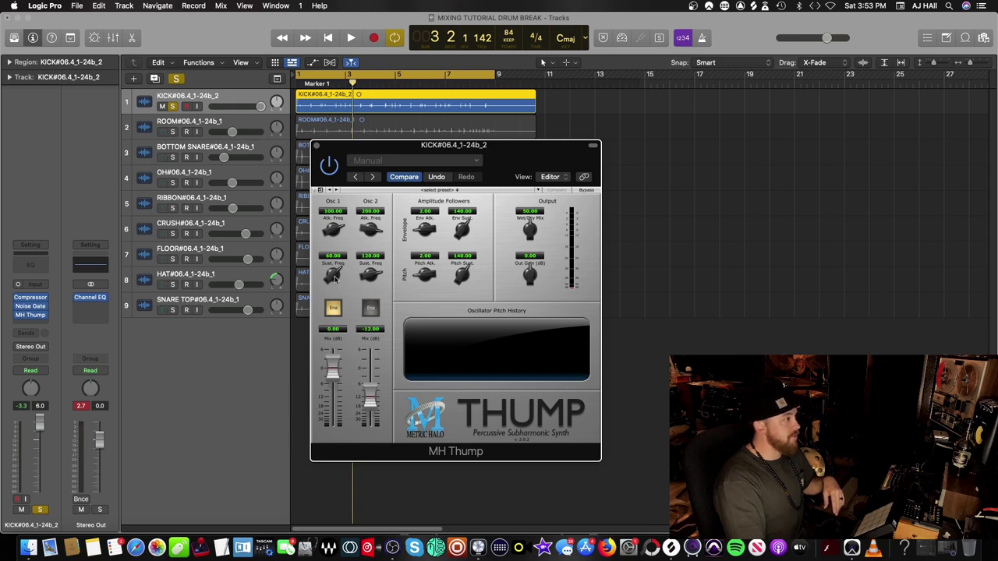
# Set MH Thump's Osc 1 sustain frequency to 40 and play back the kick.
pyautogui.moveTo(334, 281); pyautogui.dragTo(335, 285)
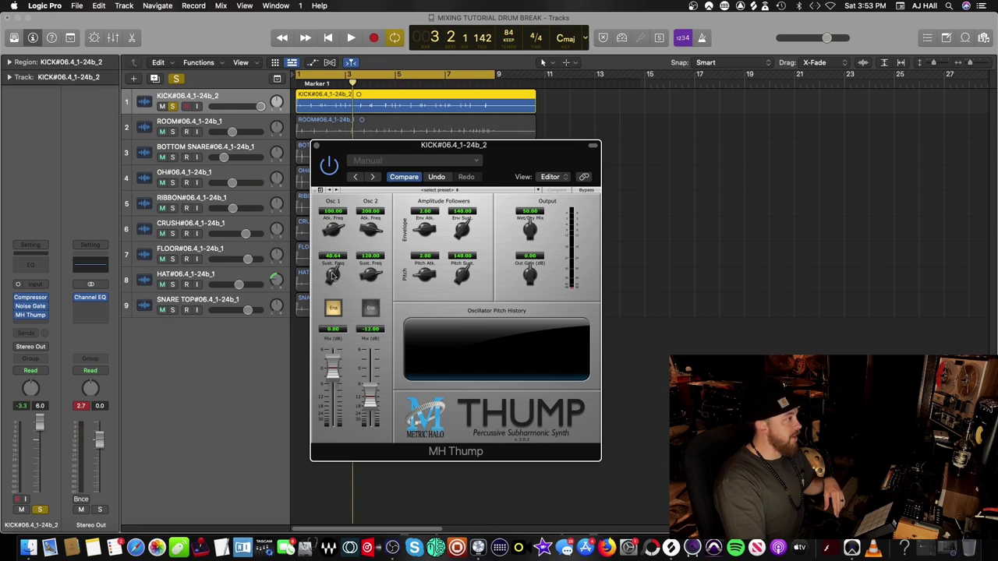
pyautogui.doubleClick(328, 256)
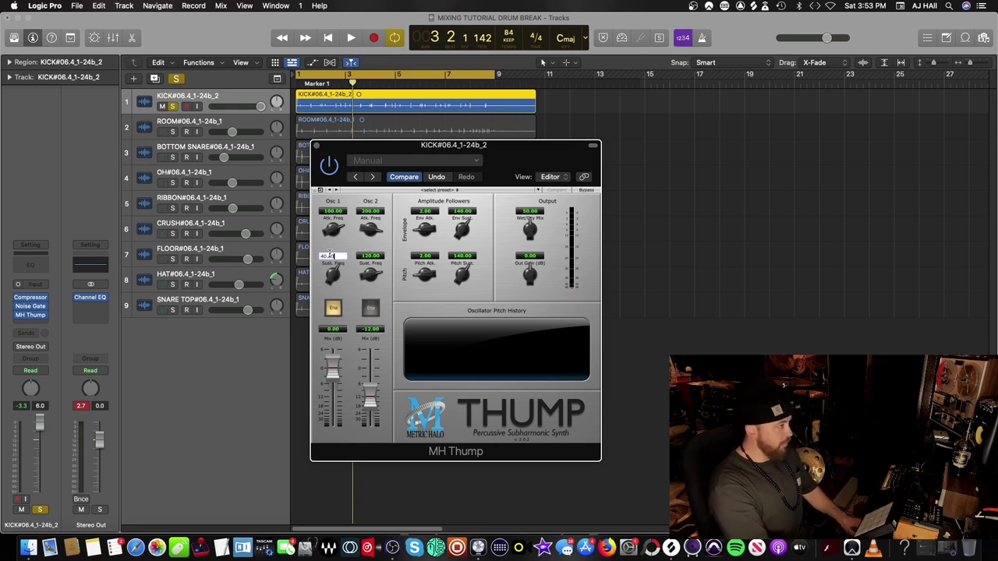
pyautogui.write('00')
pyautogui.press('Return')
pyautogui.doubleClick(340, 255)
pyautogui.write('40')
pyautogui.press('Return')
pyautogui.press('space')
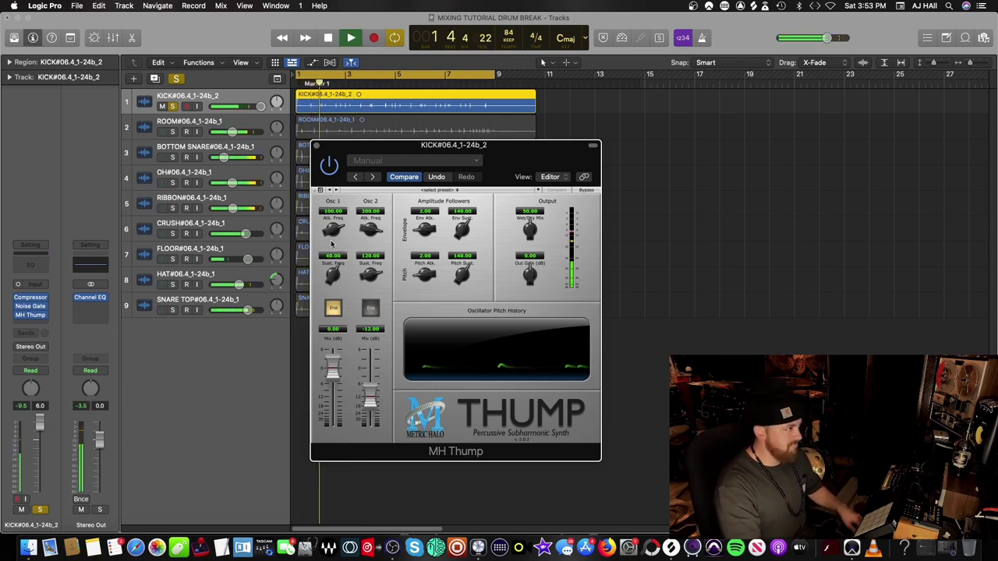
pyautogui.press('space')
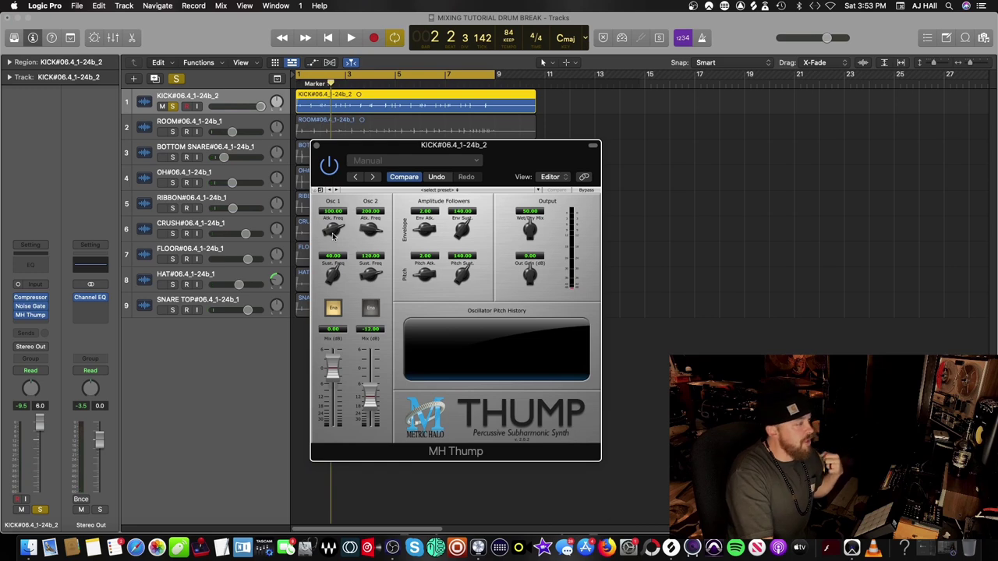
# Set MH Thump's Osc 1 attack frequency to 170 and play back the kick.
pyautogui.moveTo(333, 233); pyautogui.dragTo(333, 226)
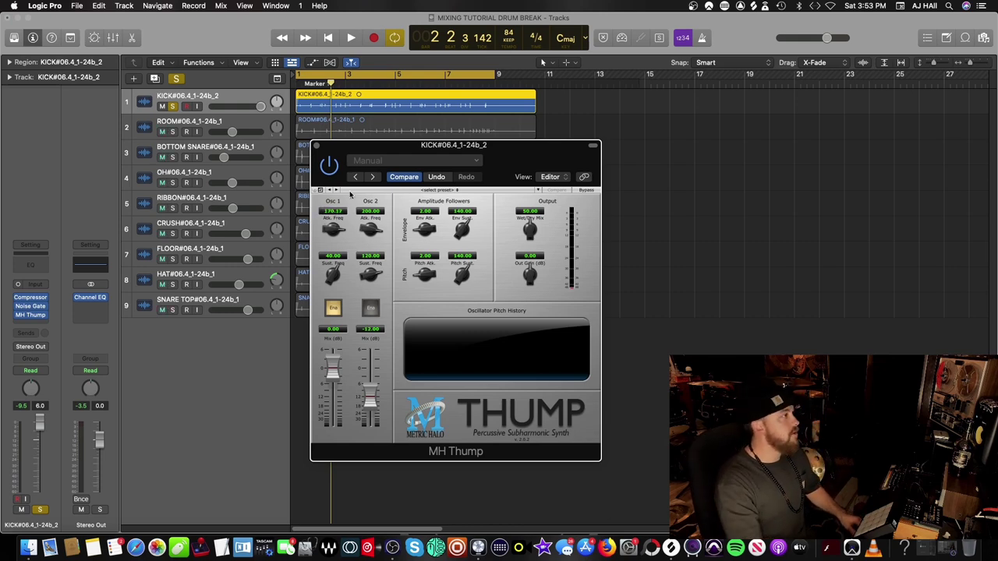
pyautogui.doubleClick(333, 211)
pyautogui.write('170')
pyautogui.press('Return')
pyautogui.press('space')
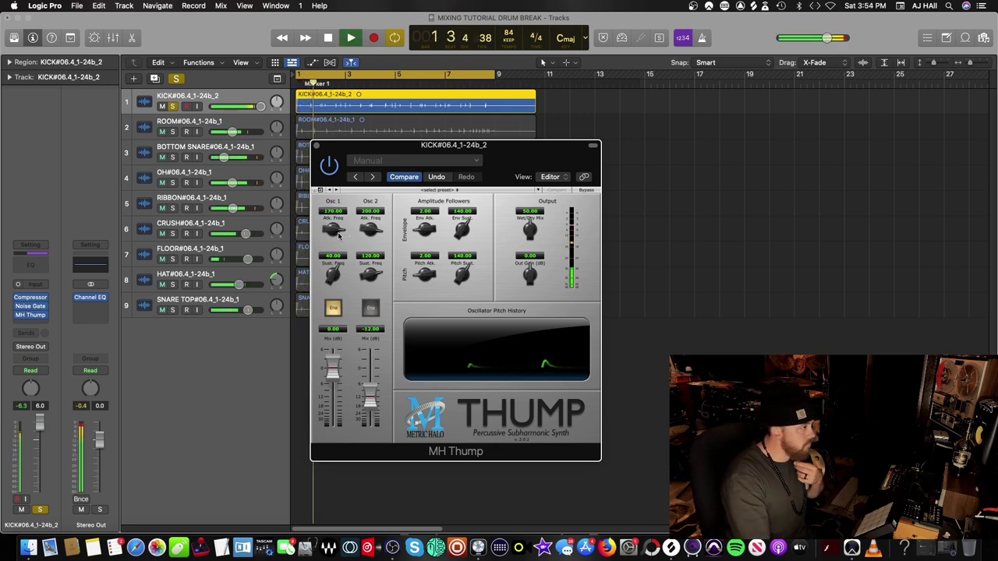
pyautogui.press('space')
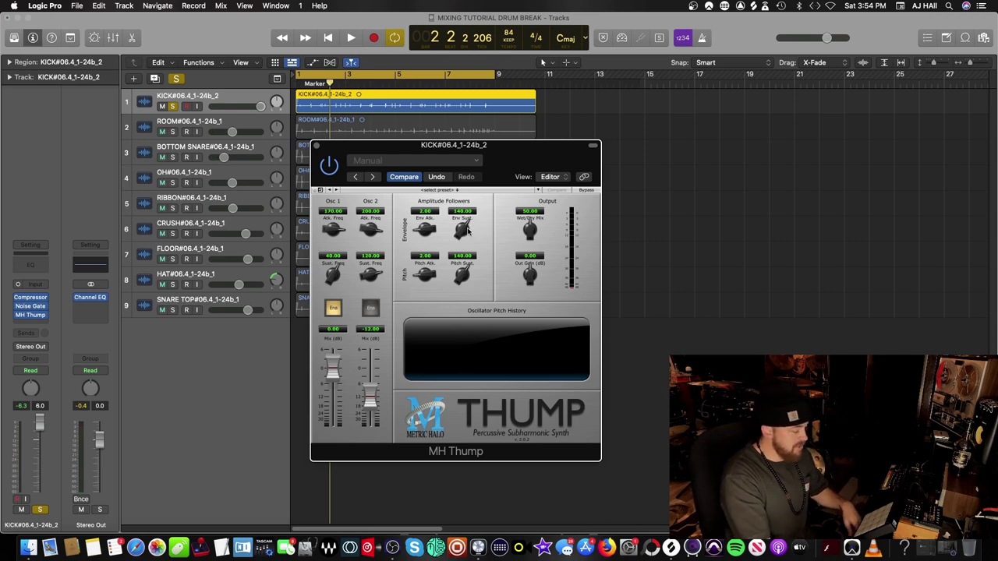
# Raise MH Thump's envelope sustain to 520.93 while listening to the kick.
pyautogui.press('space')
pyautogui.moveTo(467, 230); pyautogui.dragTo(470, 207)
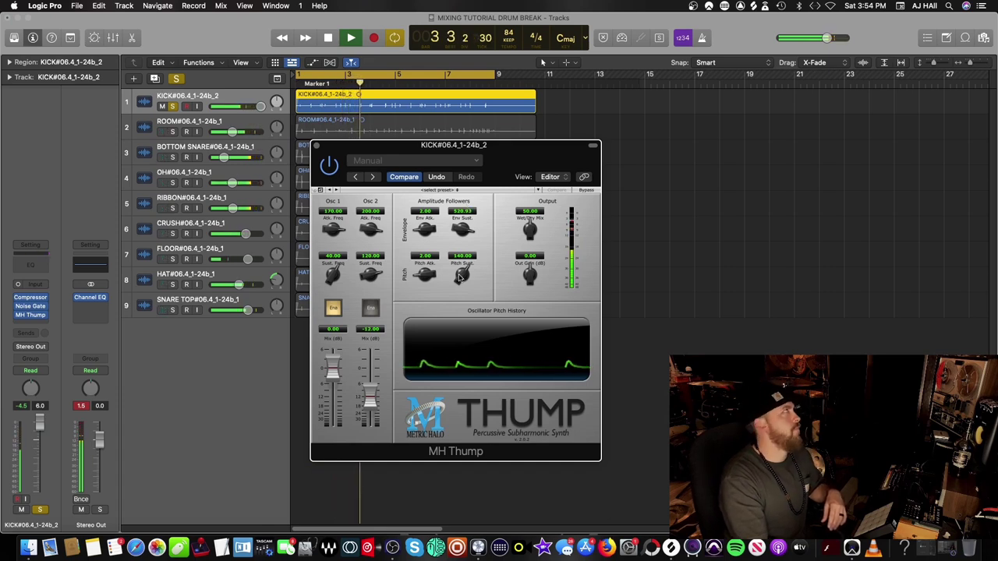
pyautogui.press('space')
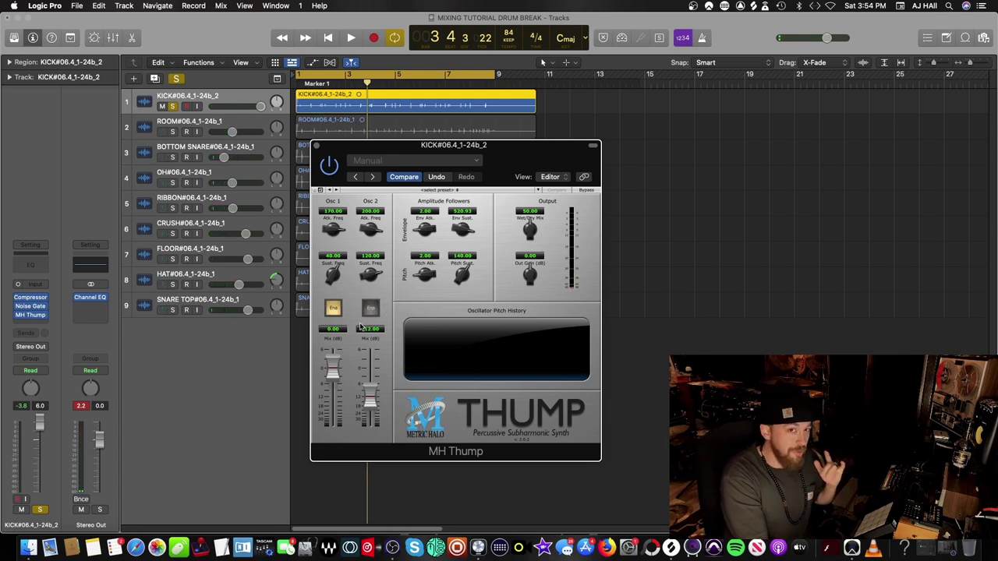
pyautogui.press('space')
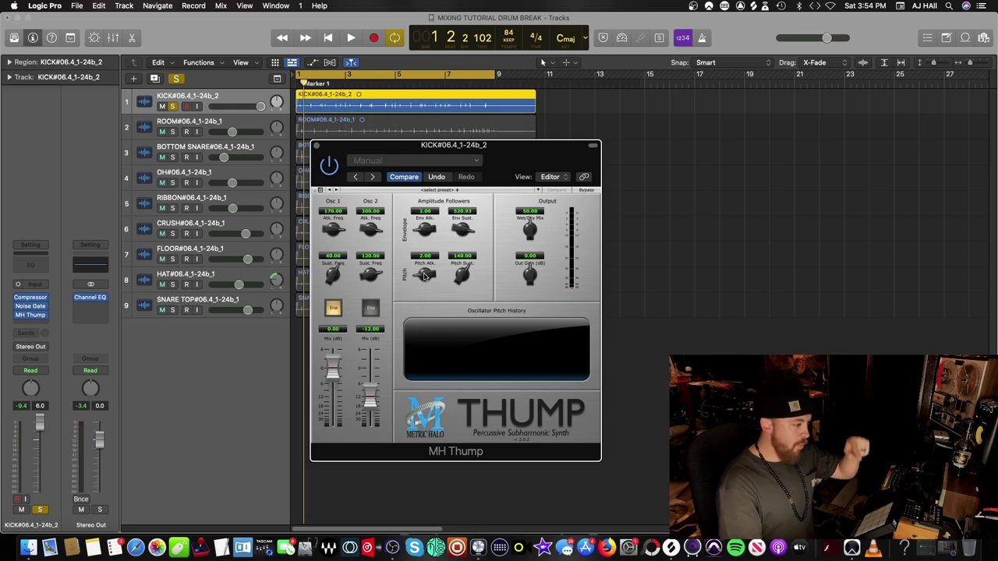
# Set MH Thump's envelope attack to 5.51 and pitch attack to 7.45 during playback.
pyautogui.press('space')
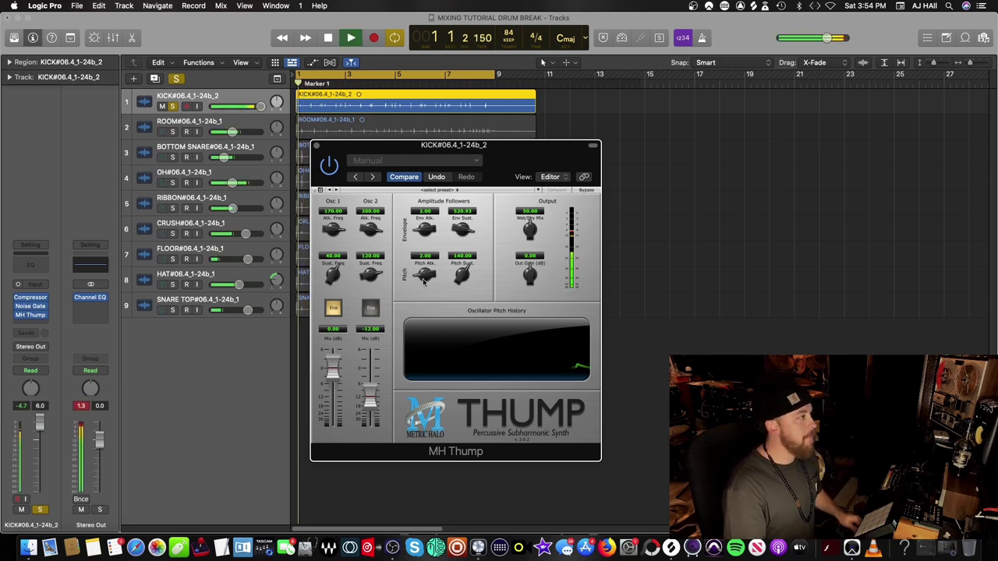
pyautogui.moveTo(424, 283); pyautogui.dragTo(436, 159)
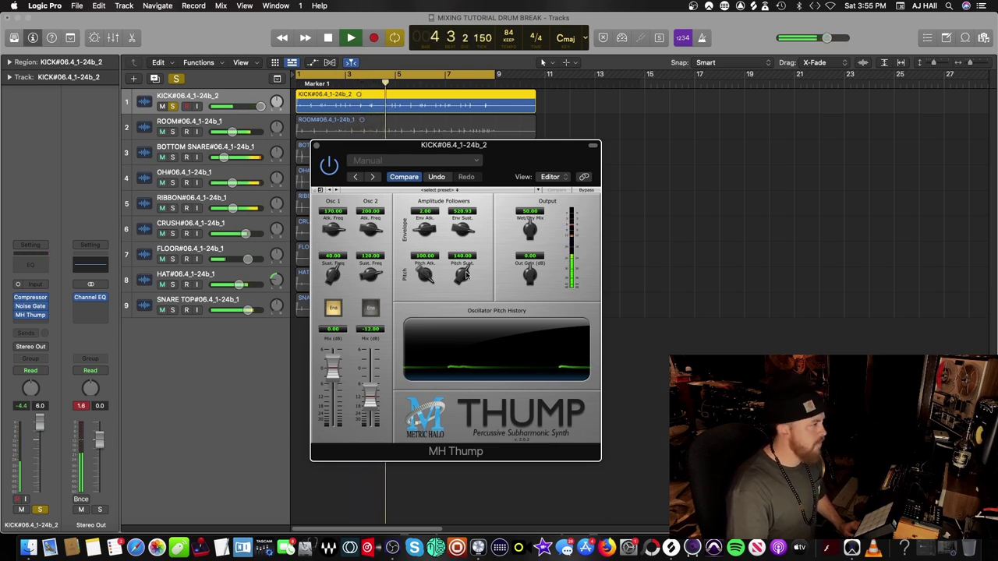
pyautogui.moveTo(419, 235); pyautogui.dragTo(426, 224)
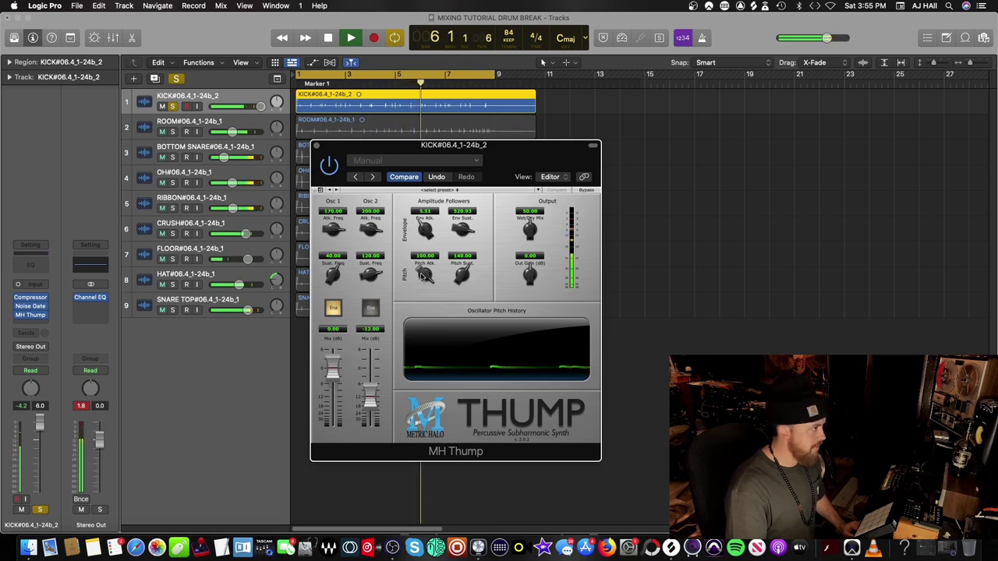
pyautogui.moveTo(425, 277); pyautogui.dragTo(422, 346)
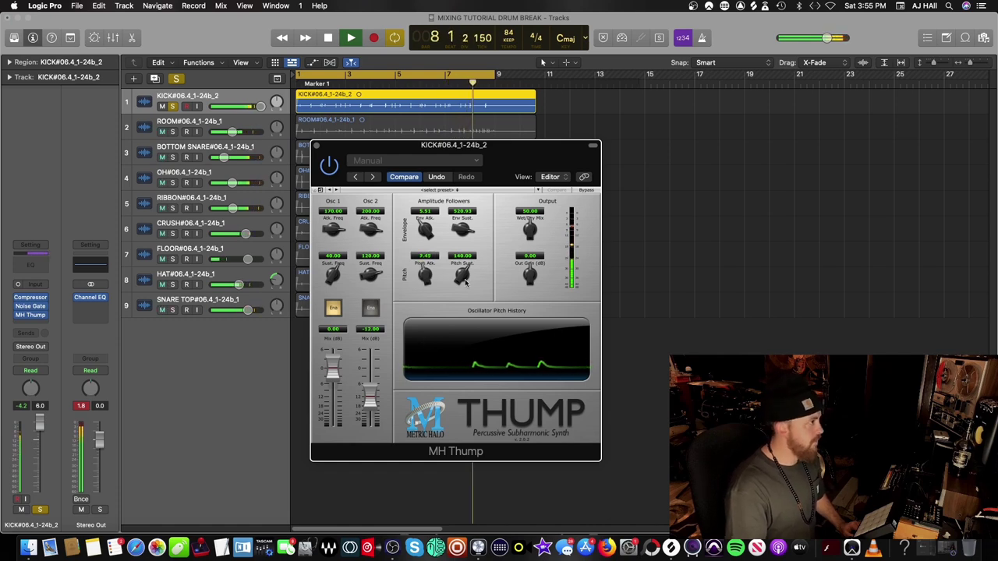
pyautogui.press('space')
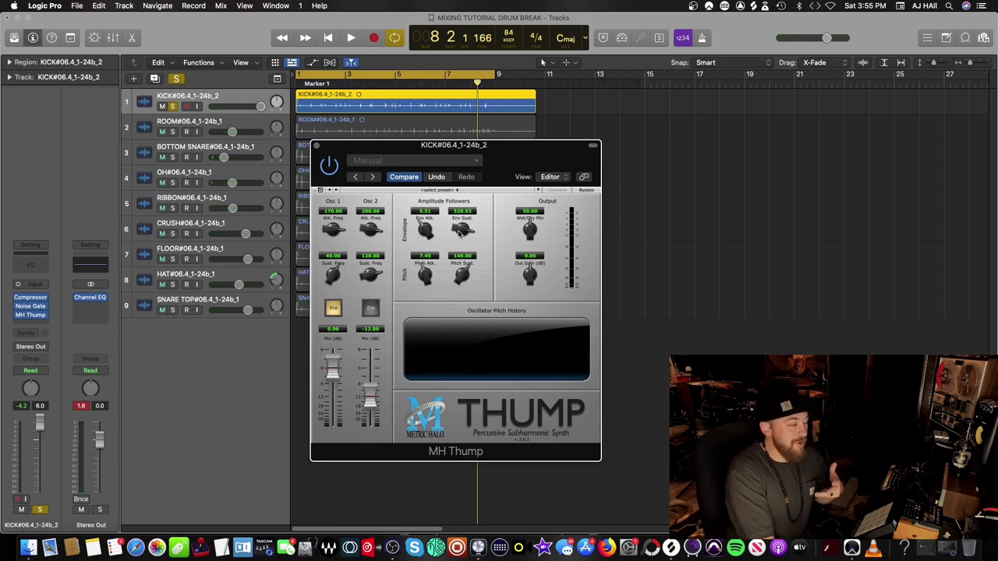
# Set MH Thump's envelope sustain to 242.90, check it by ear and close the plug-in window.
pyautogui.moveTo(460, 232); pyautogui.dragTo(459, 256)
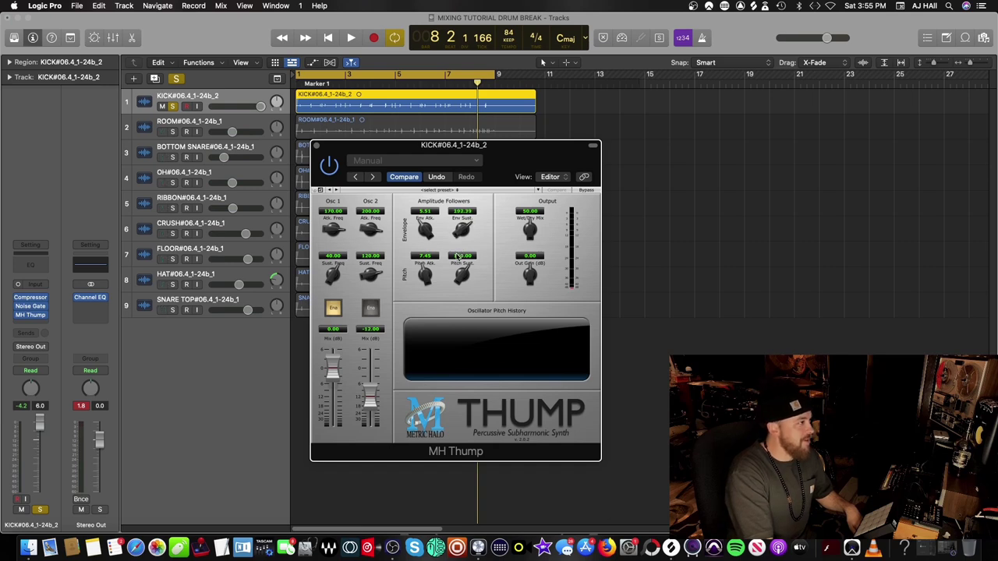
pyautogui.press('space')
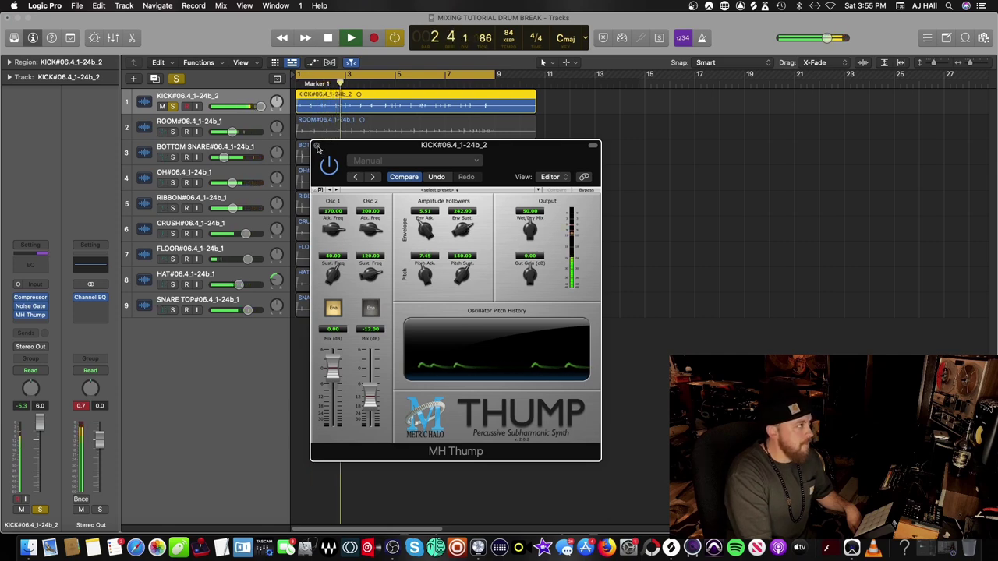
pyautogui.press('space')
pyautogui.click(317, 146)
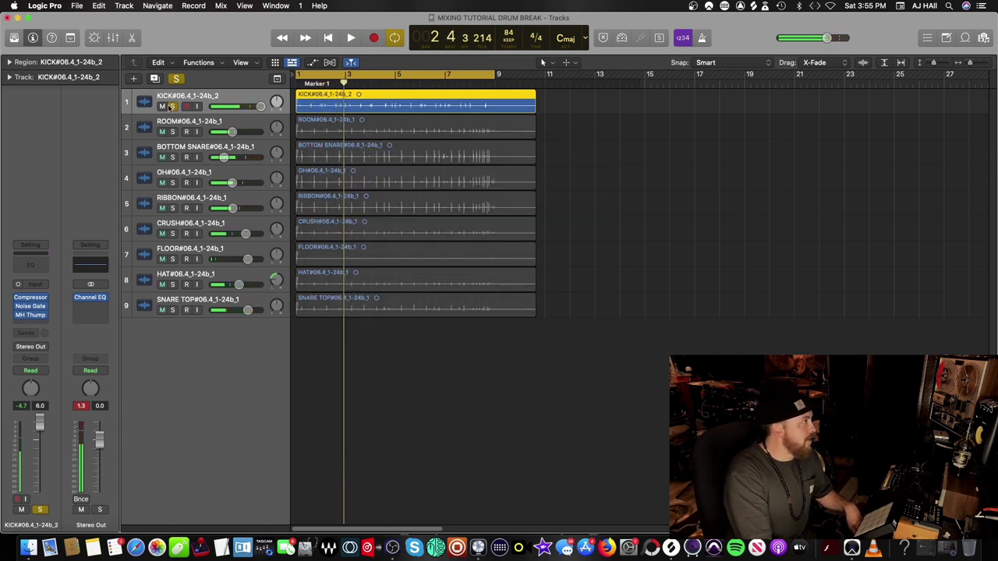
# Unsolo the kick track and listen to it within the full drum mix.
pyautogui.click(170, 106)
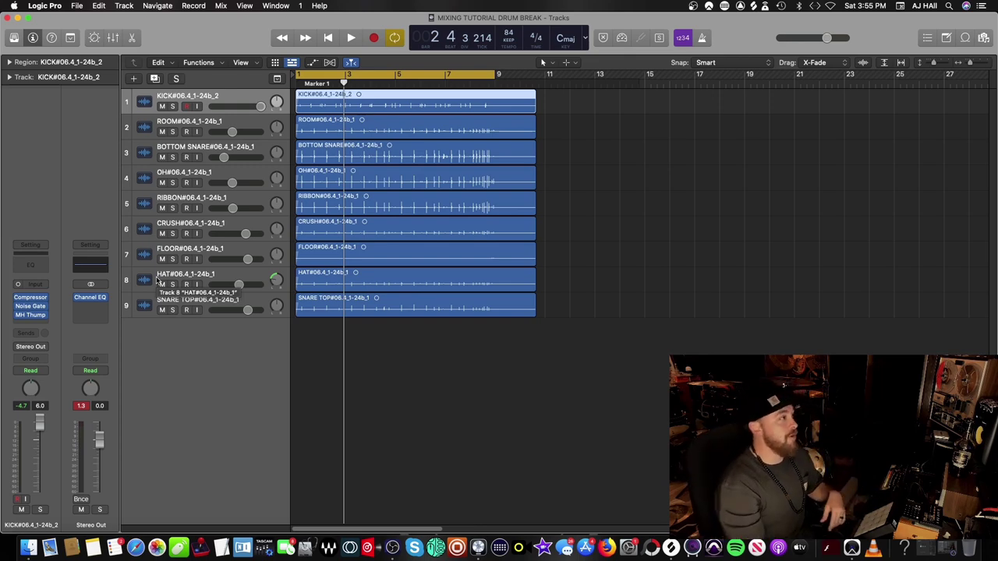
pyautogui.press('space')
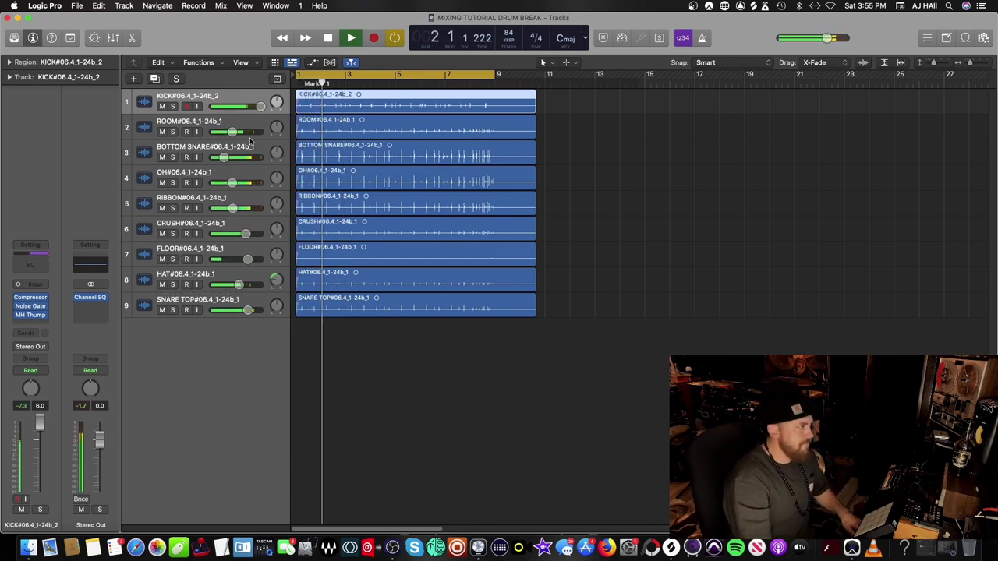
pyautogui.press('space')
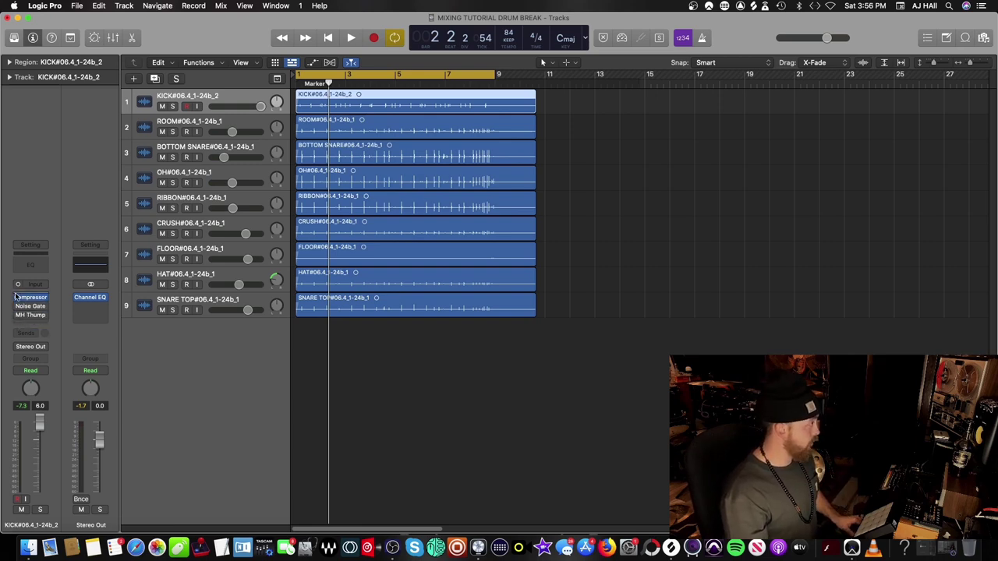
# Compare the full mix from the start with the kick's Compressor, Noise Gate and MH Thump bypassed and re-enabled.
pyautogui.press('Return')
pyautogui.press('space')
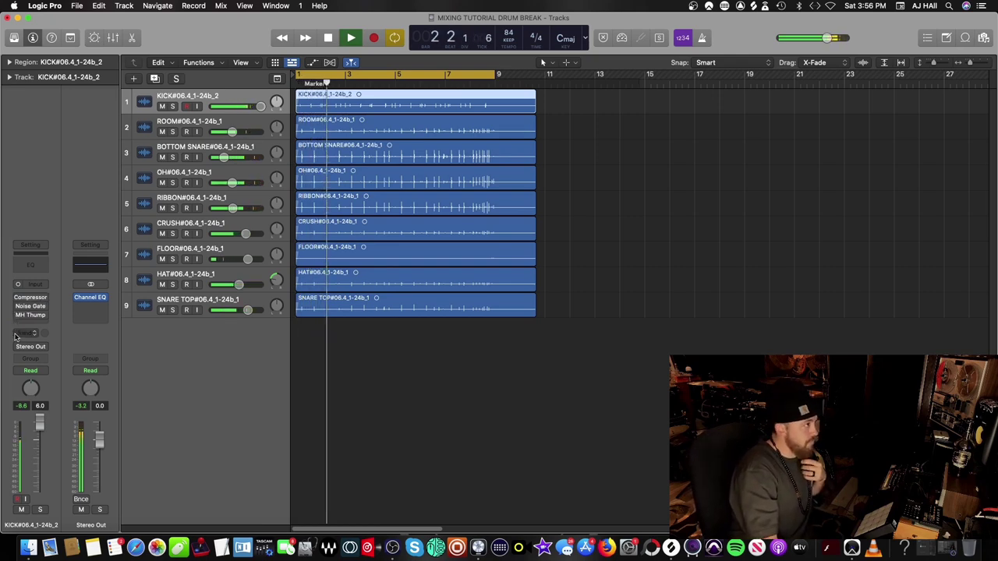
pyautogui.press('space')
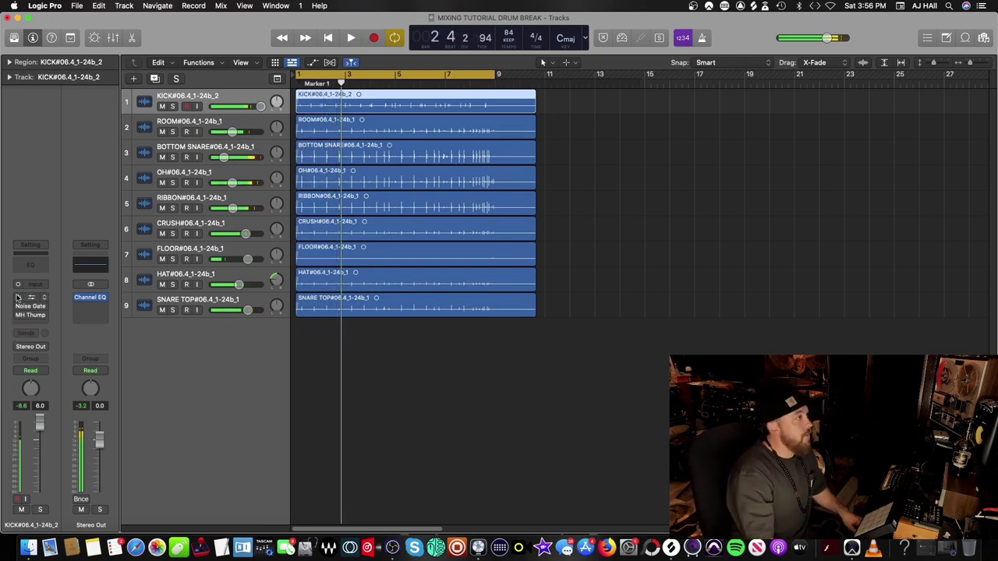
pyautogui.click(19, 308)
pyautogui.click(20, 320)
pyautogui.press('Return')
pyautogui.press('space')
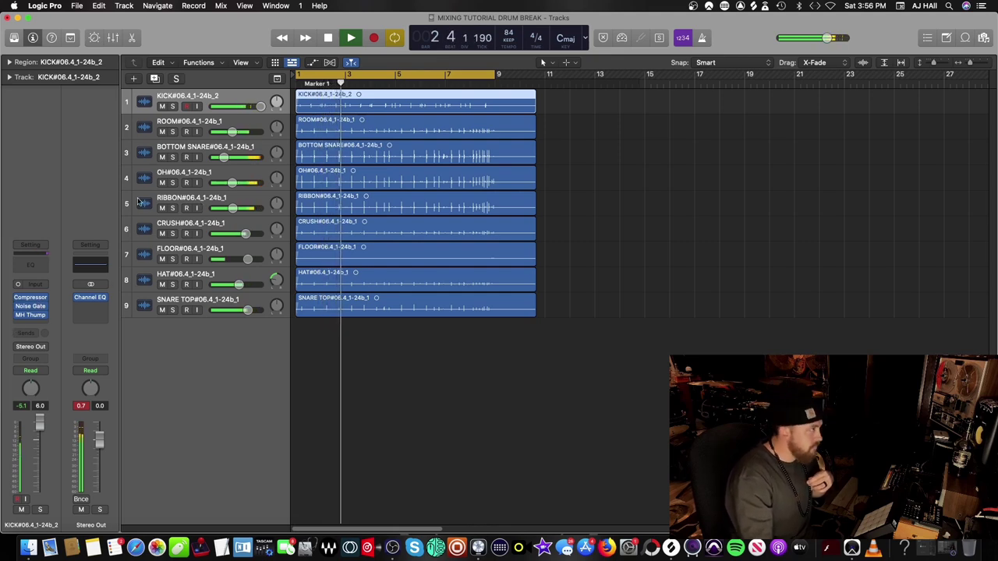
pyautogui.press('space')
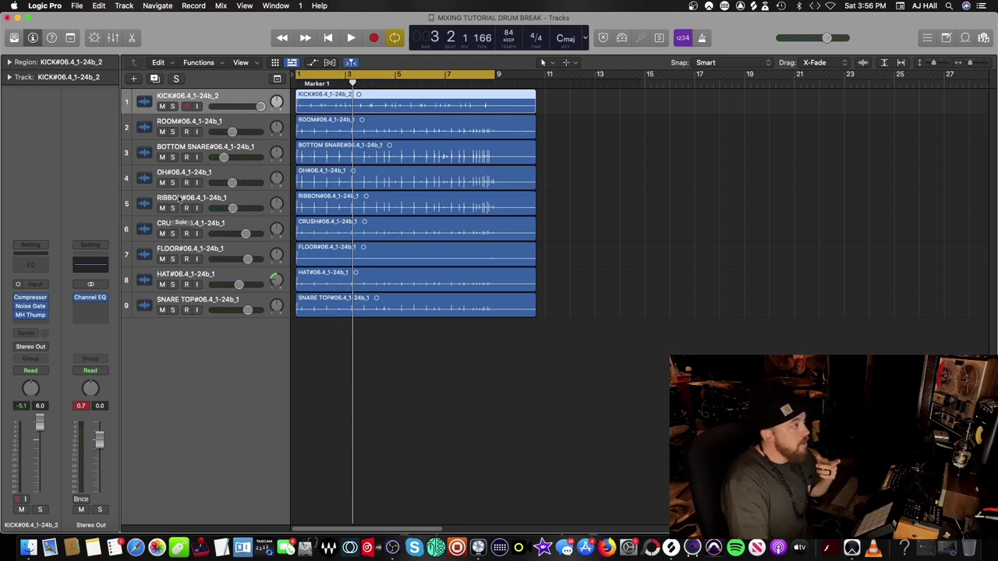
# Solo the RIBBON track and raise its volume to -3.1 dB during playback.
pyautogui.click(178, 198)
pyautogui.click(178, 178)
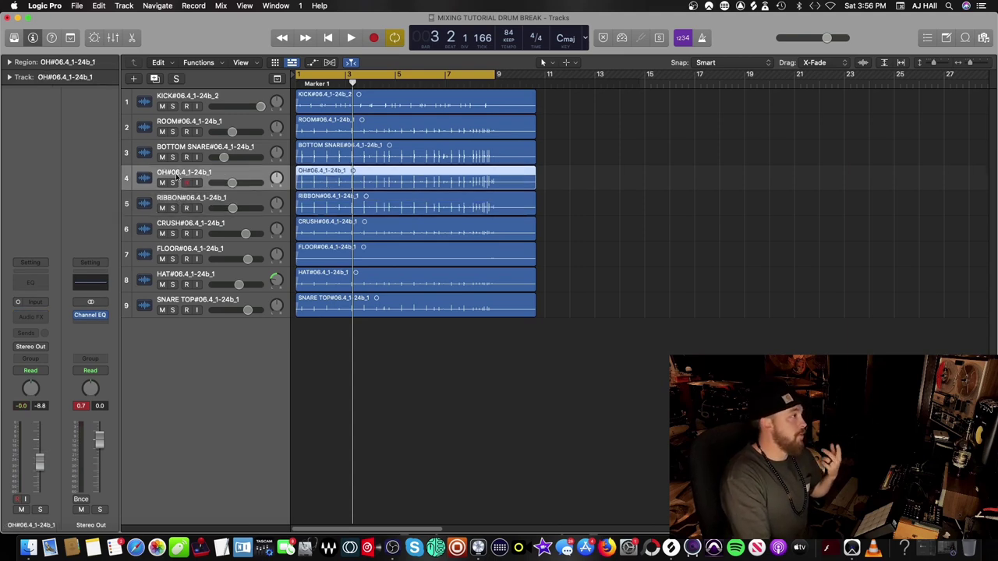
pyautogui.press('space')
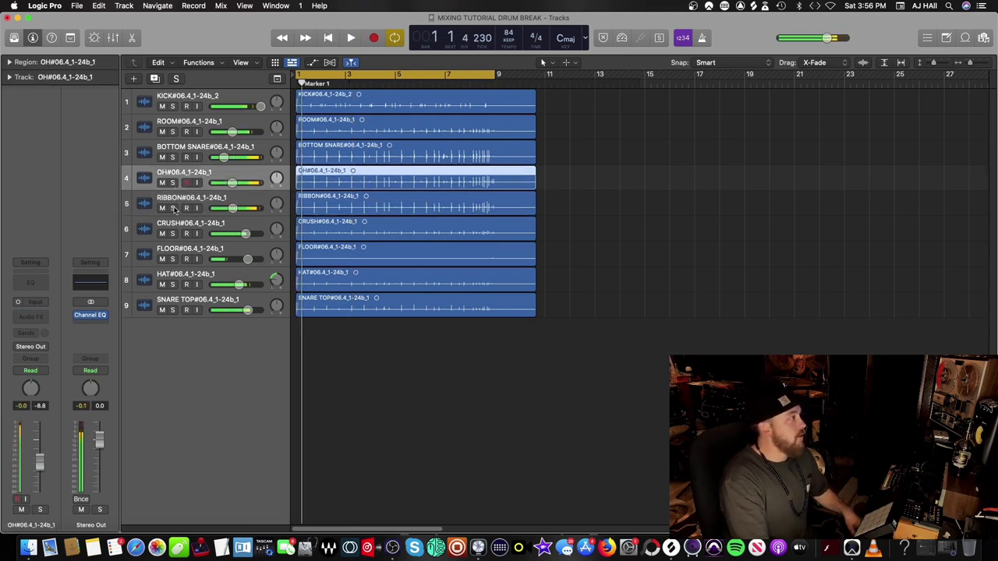
pyautogui.click(173, 208)
pyautogui.press('space')
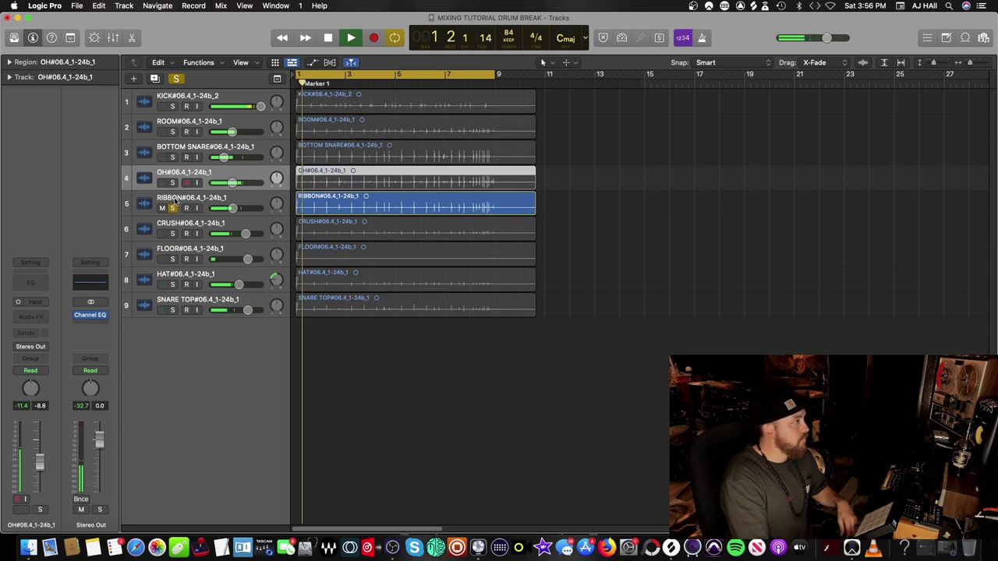
pyautogui.moveTo(231, 209); pyautogui.dragTo(242, 209)
pyautogui.click(195, 200)
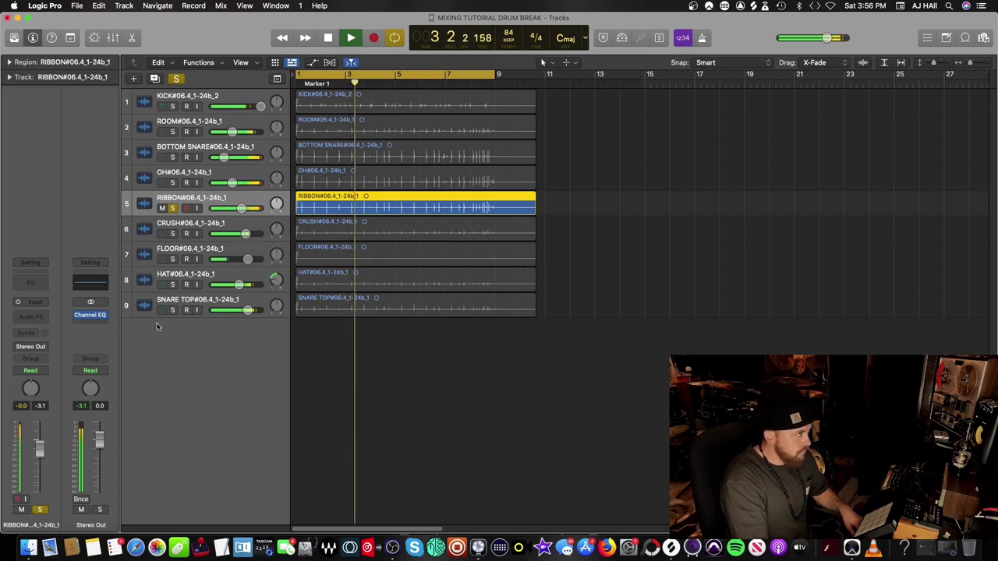
pyautogui.press('space')
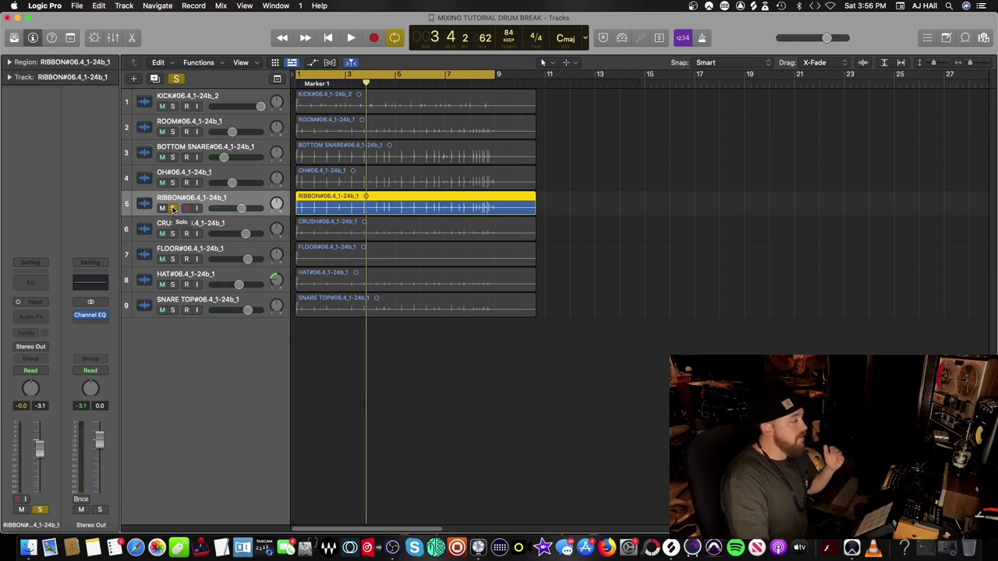
# Compare the OH and RIBBON tracks by soloing each in turn and playing from the start.
pyautogui.click(173, 208)
pyautogui.click(174, 173)
pyautogui.click(173, 182)
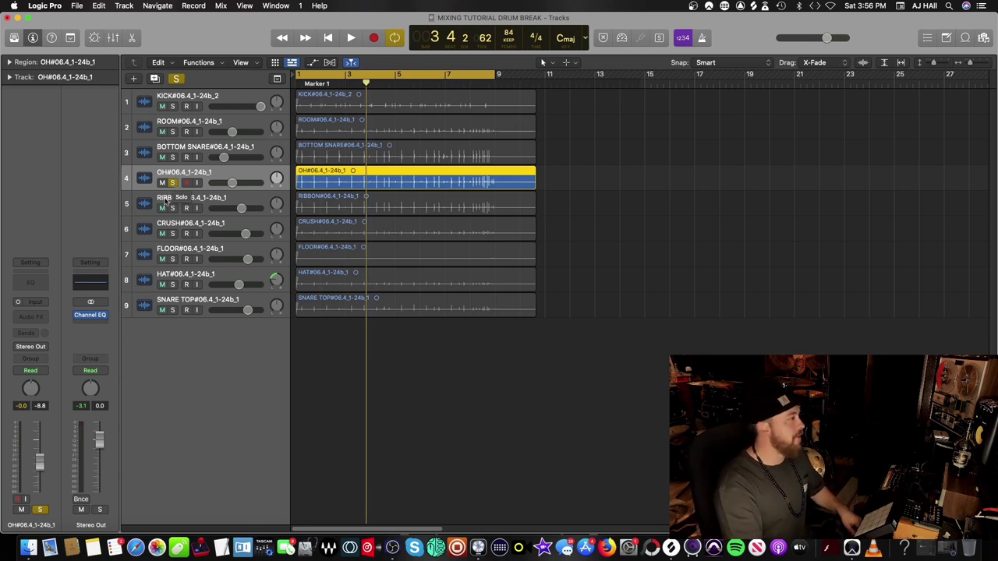
pyautogui.press('space')
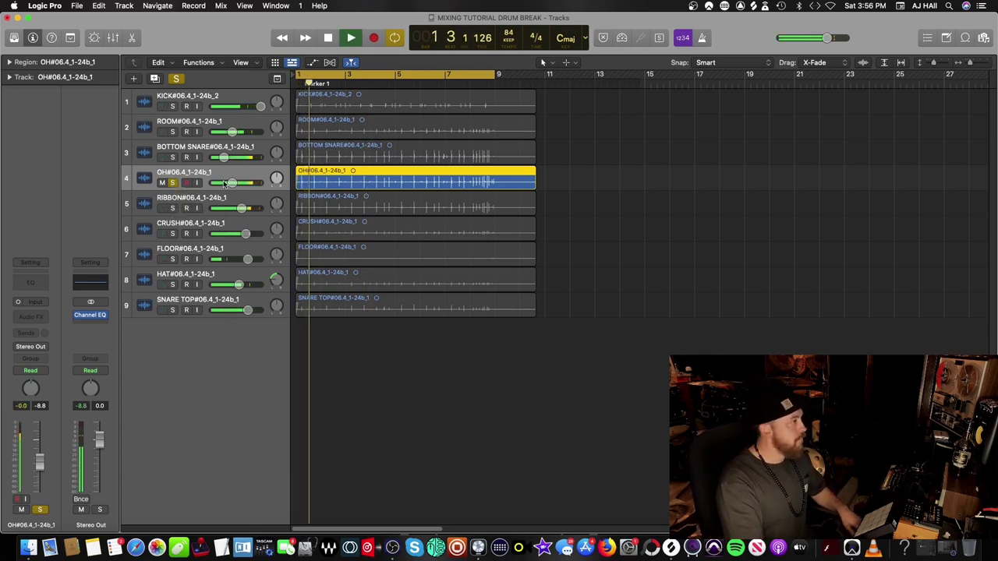
pyautogui.press('space')
pyautogui.click(173, 183)
pyautogui.click(173, 207)
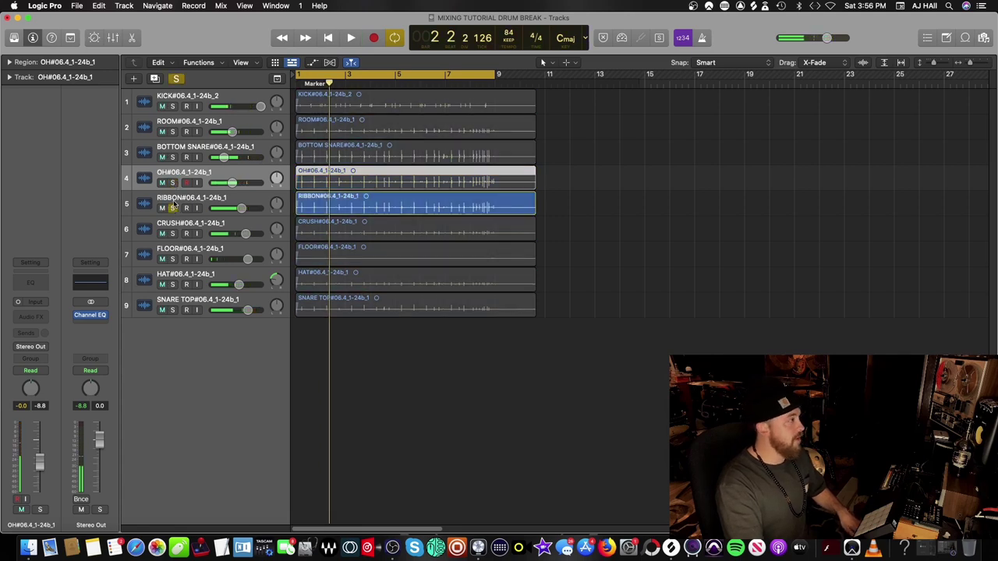
pyautogui.press('space')
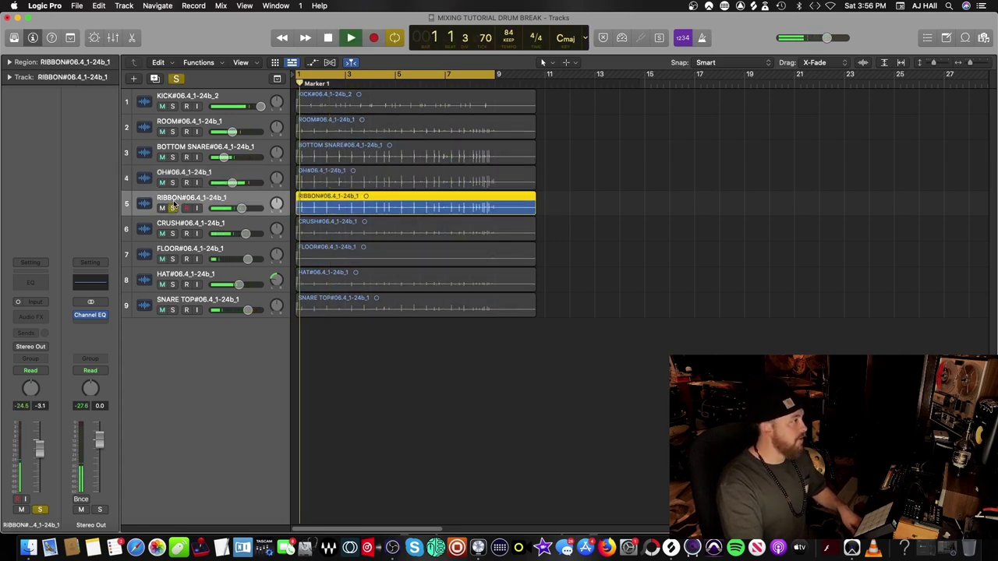
pyautogui.press('space')
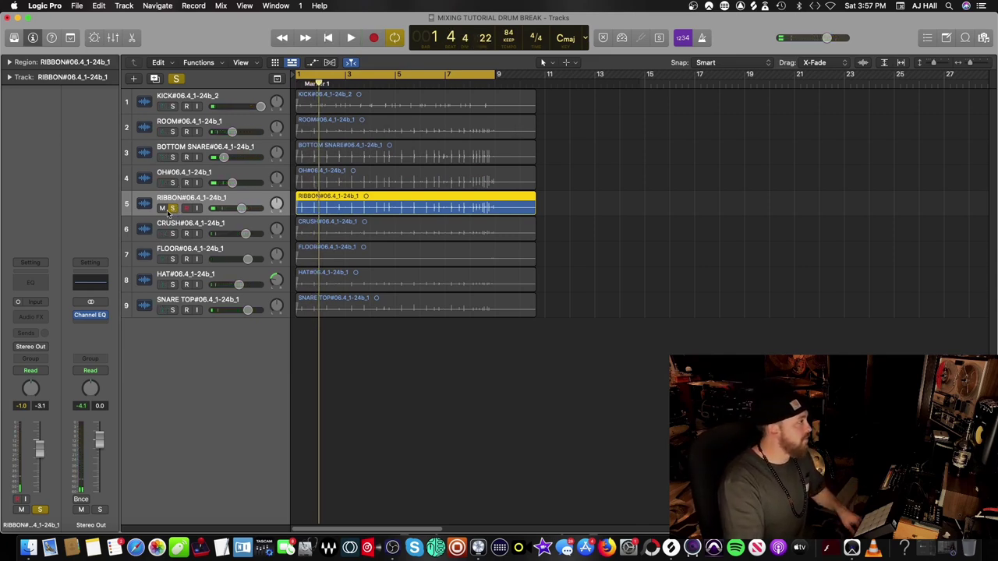
# Insert a mono Compressor on the soloed RIBBON track and play the track through it.
pyautogui.click(31, 316)
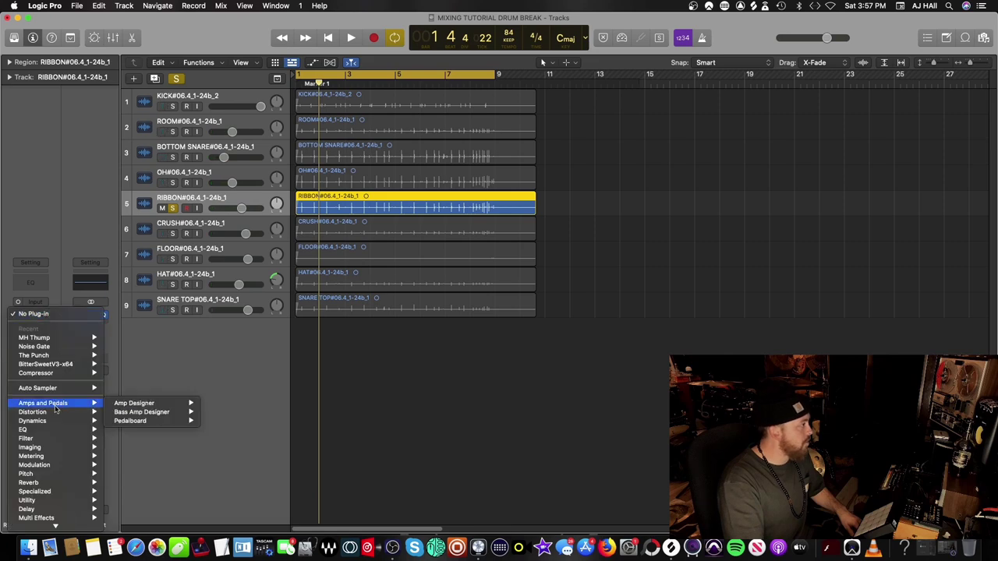
pyautogui.moveTo(56, 422)
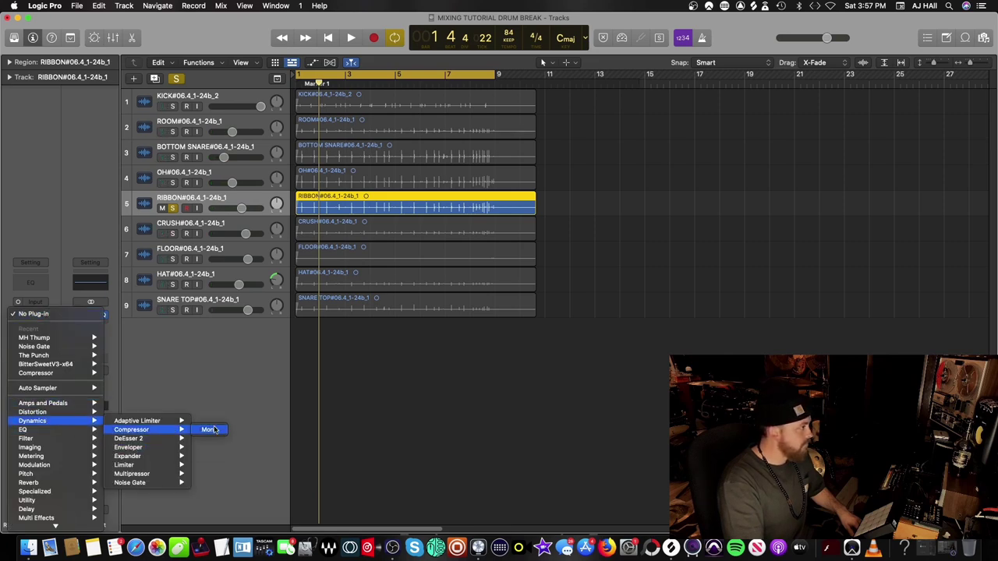
pyautogui.click(156, 429)
pyautogui.press('space')
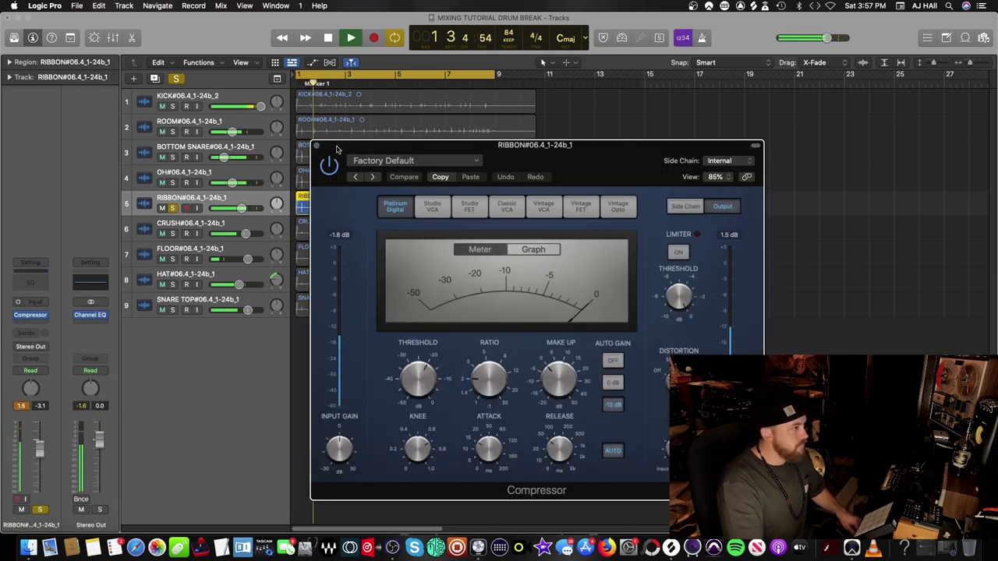
pyautogui.press('space')
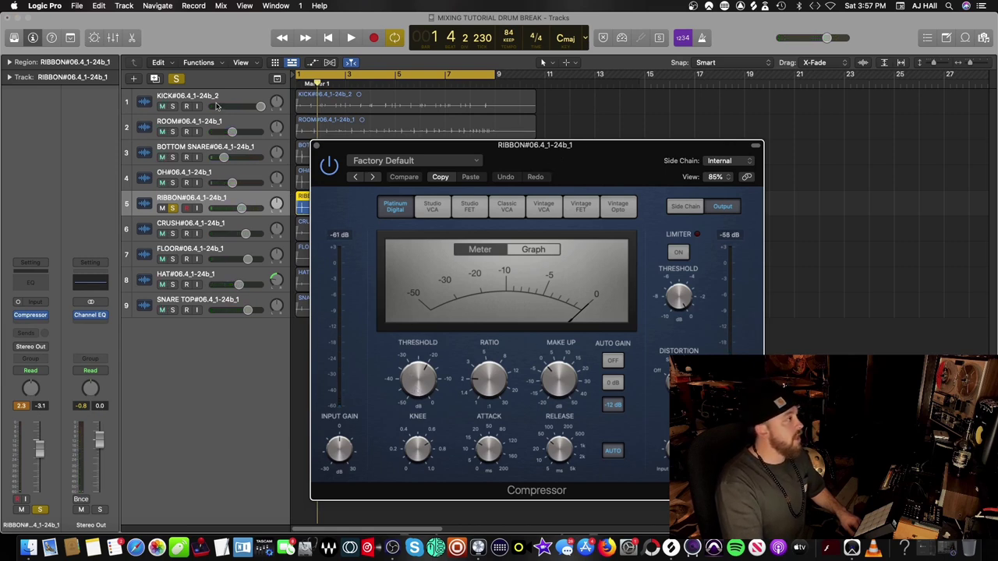
# Set the RIBBON Compressor's side chain source to Audio 1, the kick channel.
pyautogui.moveTo(216, 96)
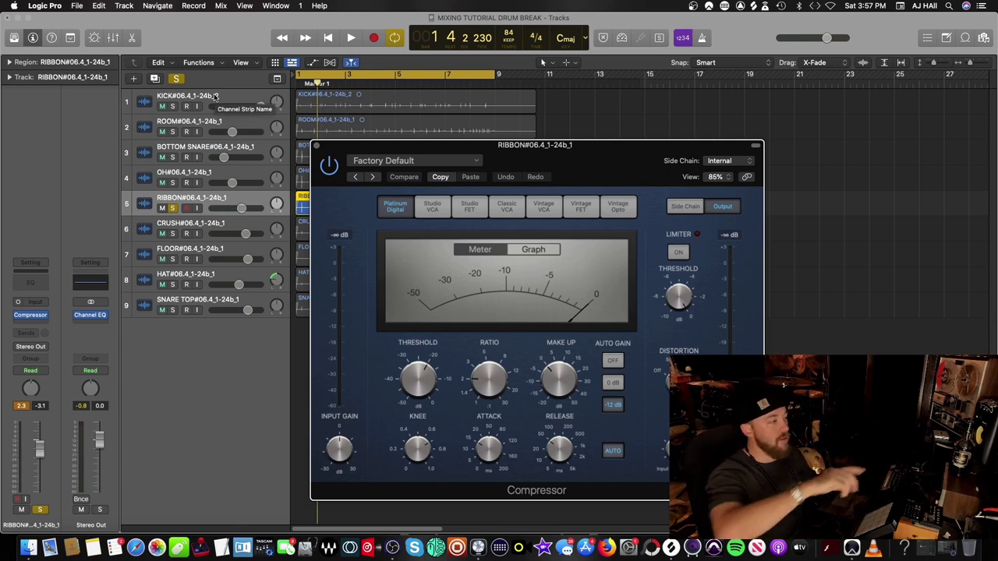
pyautogui.click(719, 161)
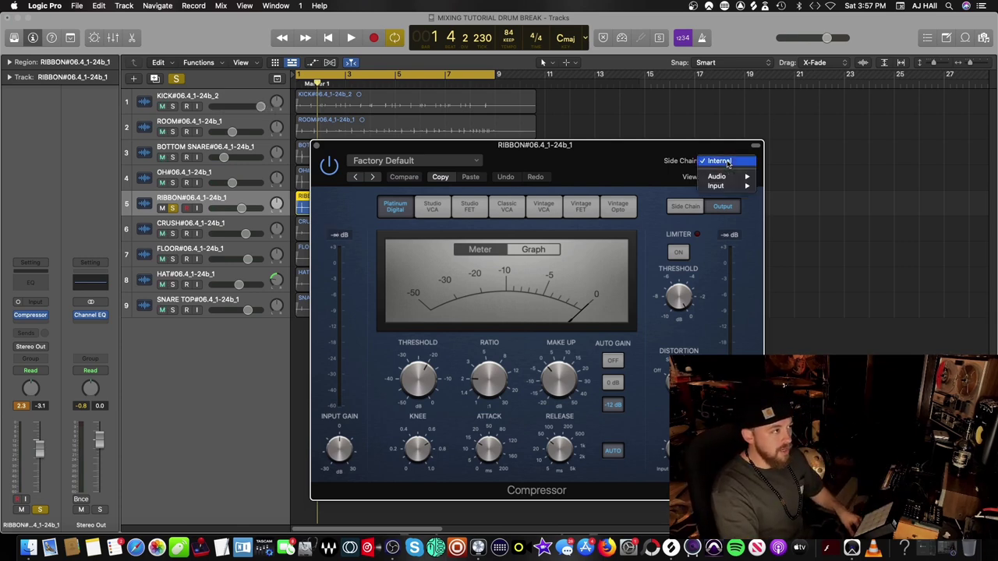
pyautogui.moveTo(722, 178)
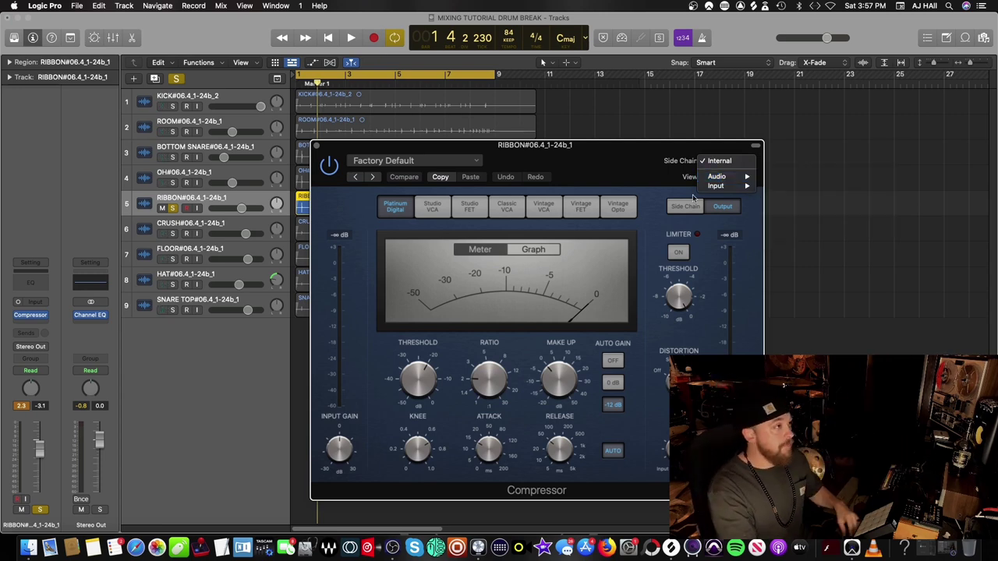
pyautogui.click(743, 161)
pyautogui.click(744, 161)
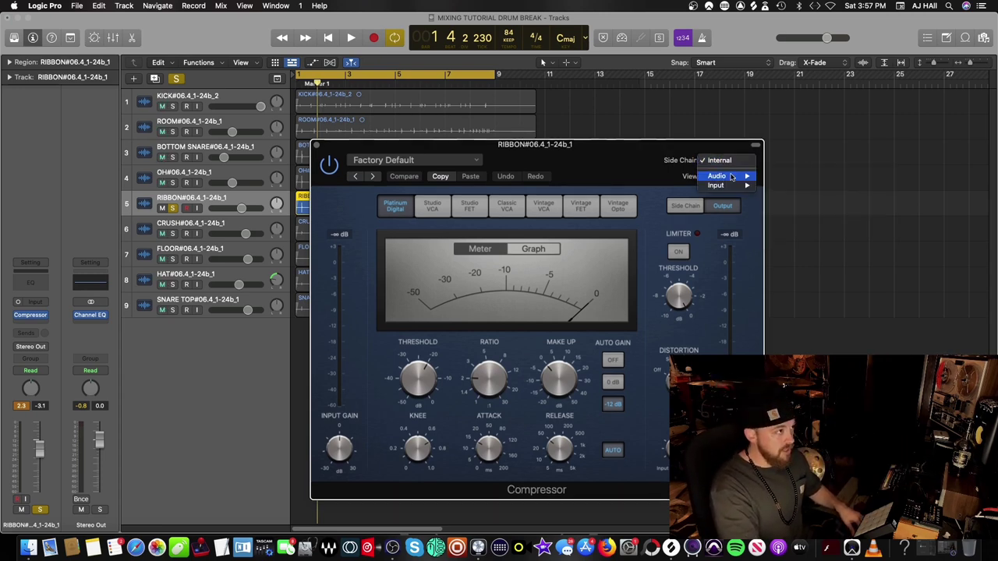
pyautogui.click(788, 175)
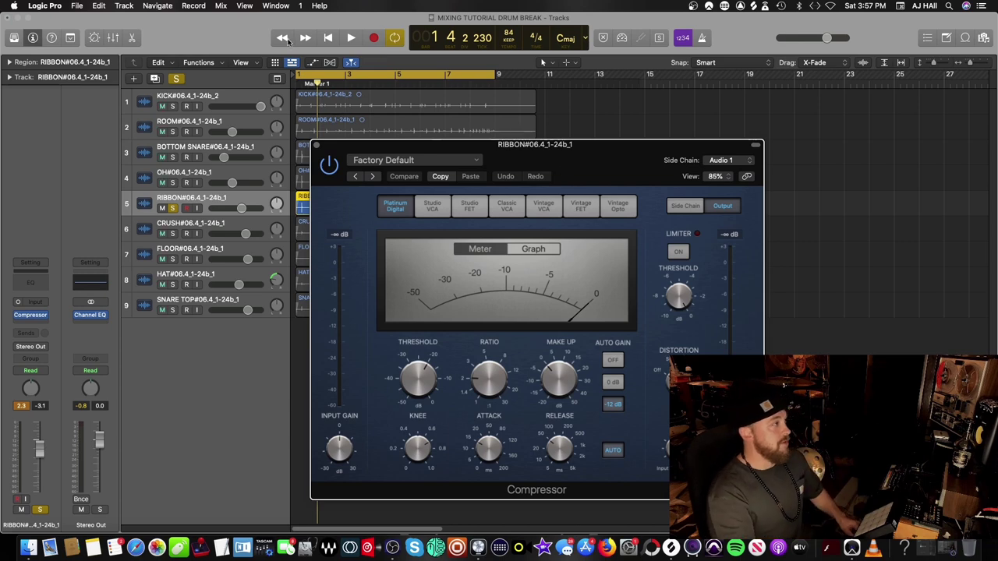
# Solo the kick alongside the ribbon and set the ribbon Compressor's threshold to -30.5 dB and ratio to about 3:1 during playback.
pyautogui.click(173, 110)
pyautogui.press('space')
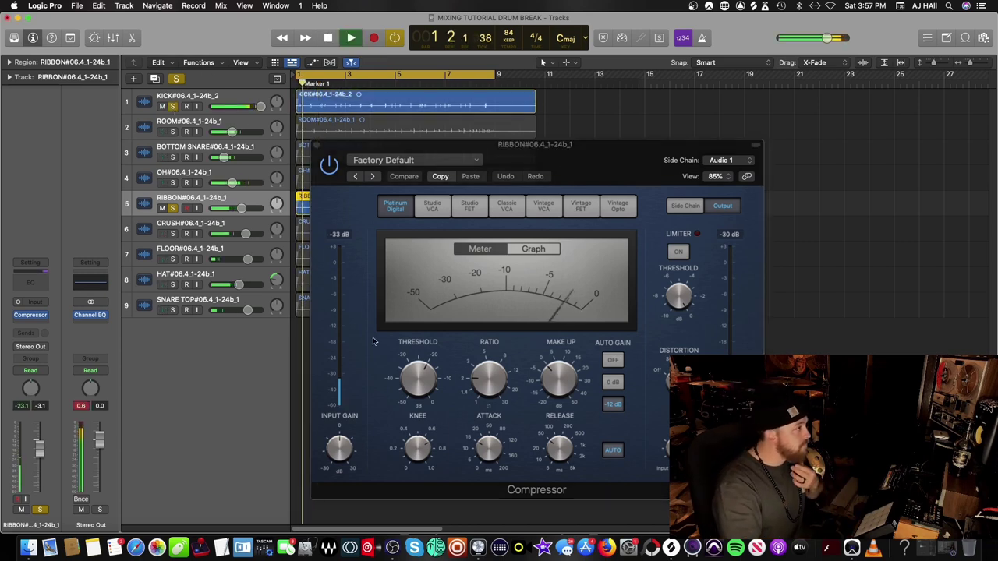
pyautogui.moveTo(489, 384); pyautogui.dragTo(491, 380)
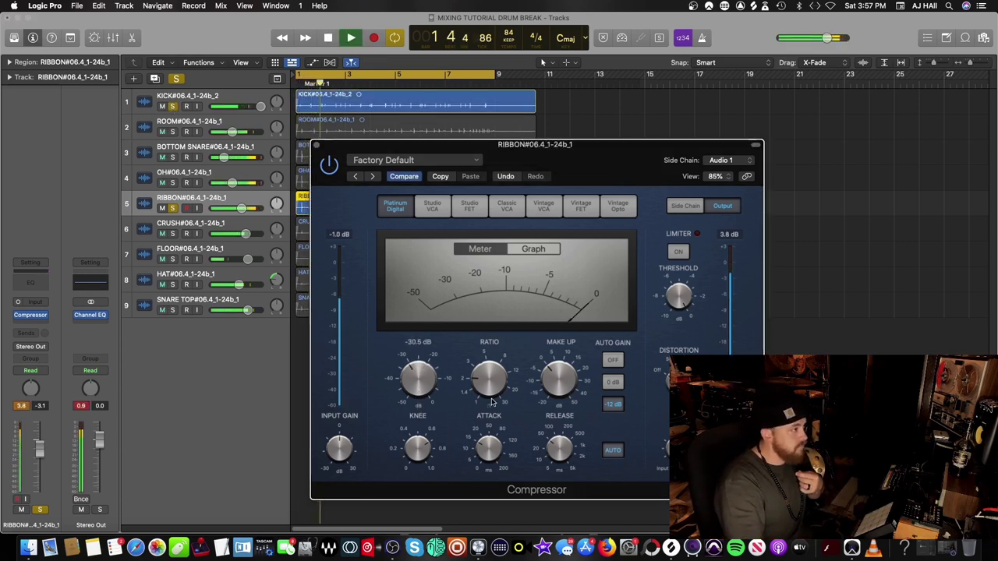
pyautogui.moveTo(565, 383)
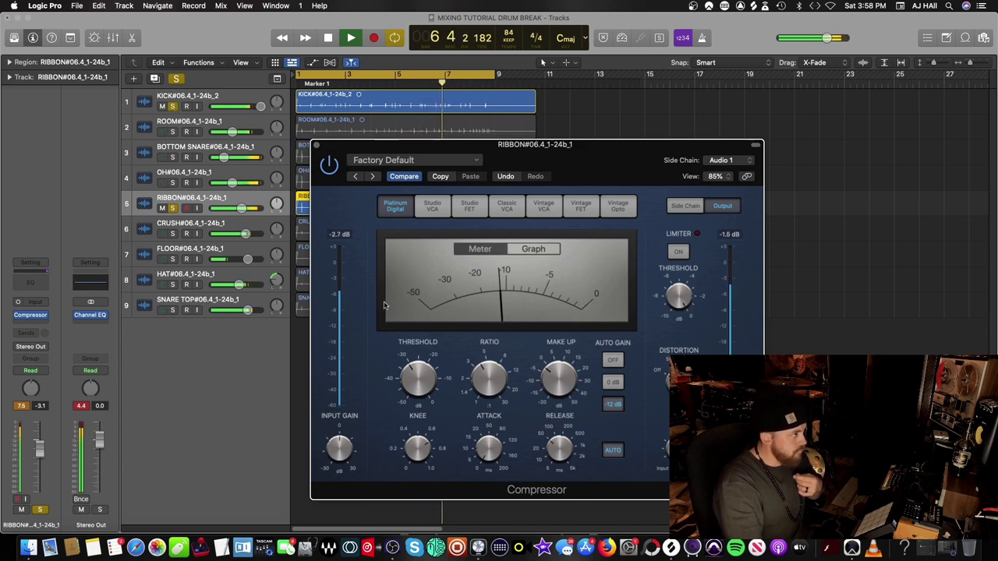
pyautogui.press('space')
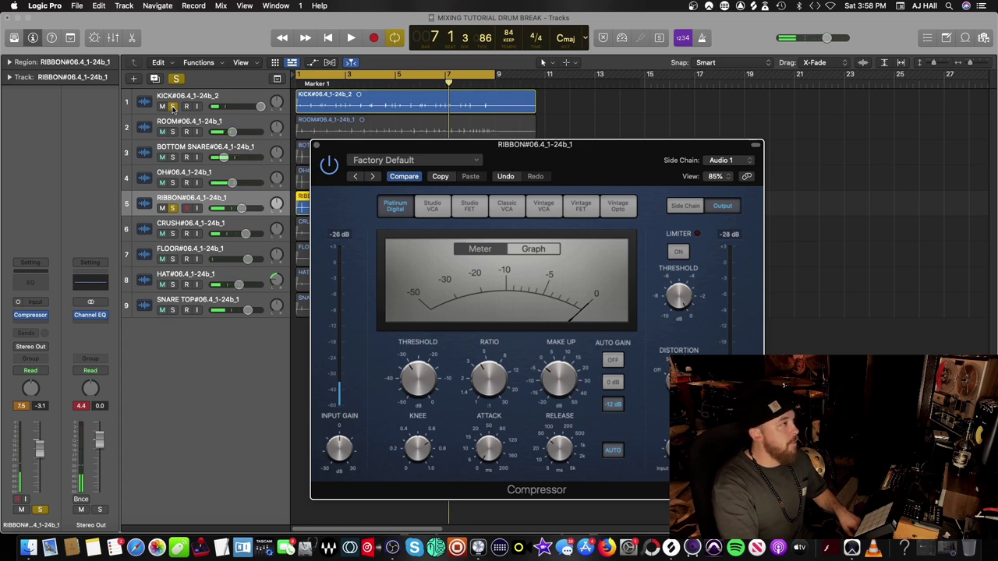
# Unsolo the kick and set the ribbon Compressor's release to 5.0 ms and ratio to about 5:1 while listening.
pyautogui.click(173, 107)
pyautogui.press('space')
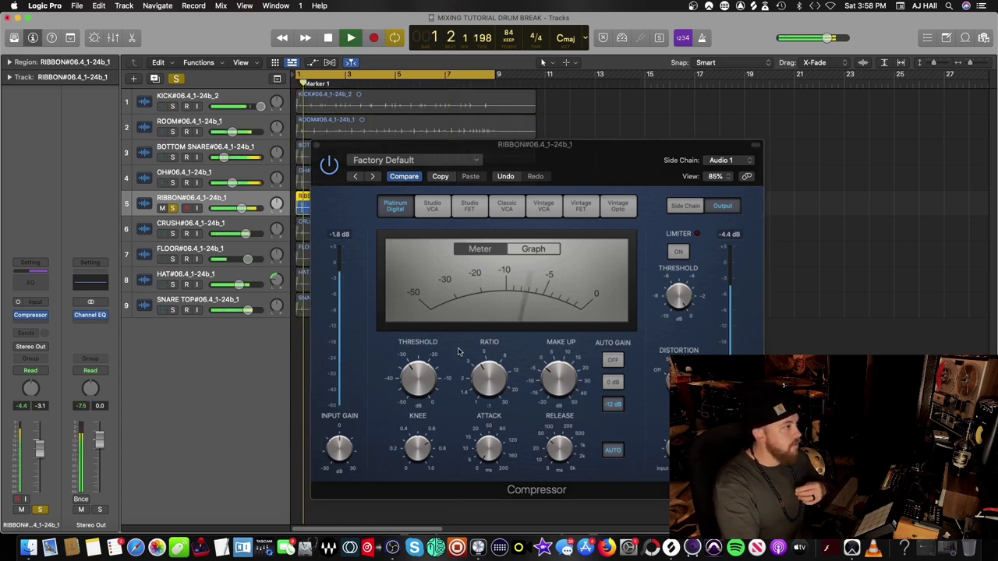
pyautogui.moveTo(421, 397)
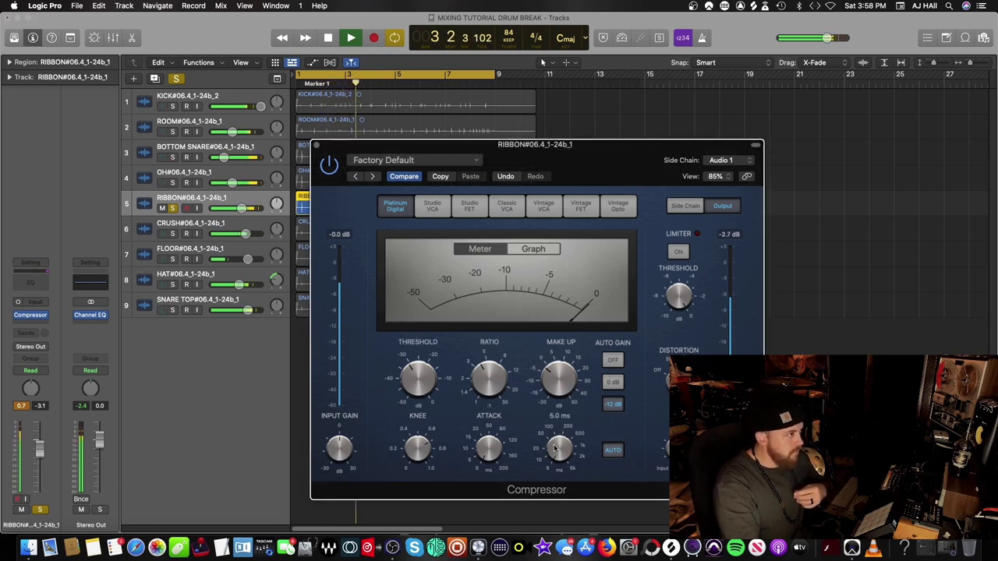
pyautogui.moveTo(422, 442)
pyautogui.moveTo(489, 387)
pyautogui.moveTo(414, 380)
pyautogui.scroll(-1, 414, 380)
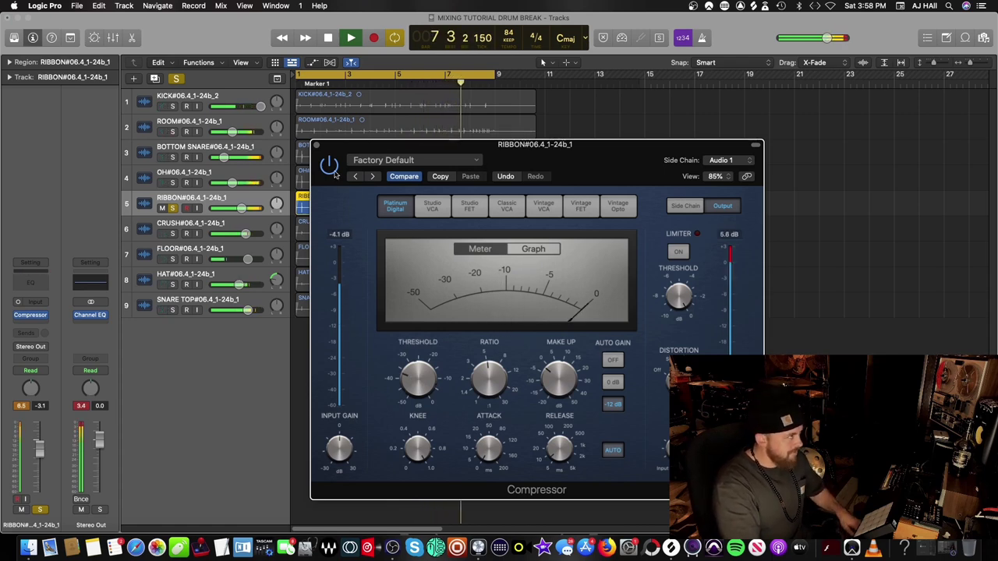
pyautogui.press('space')
# Set the ribbon Compressor's threshold to -30.5 dB, make-up gain to -1.5 dB and attack to 4.0 ms during playback.
pyautogui.moveTo(458, 377)
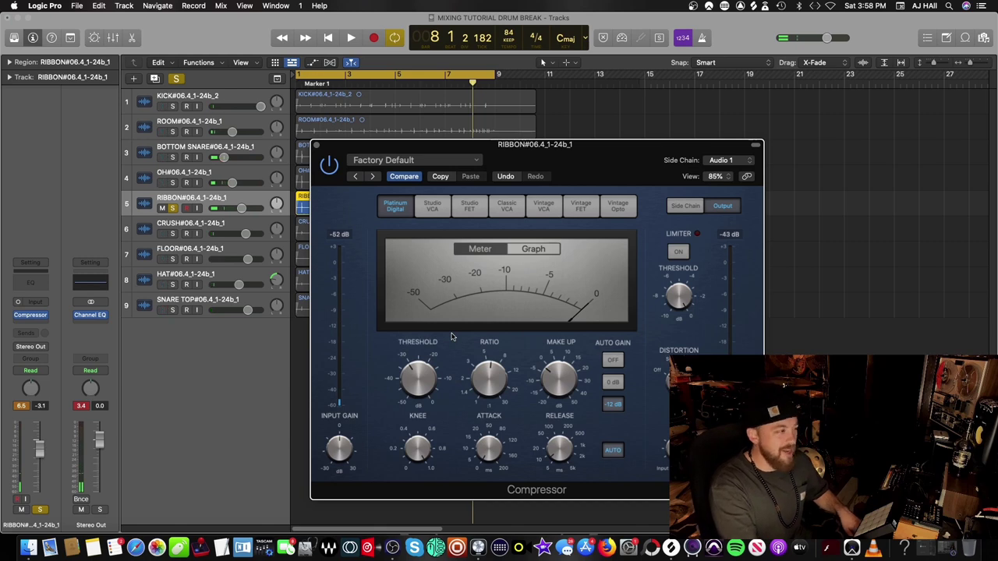
pyautogui.press('space')
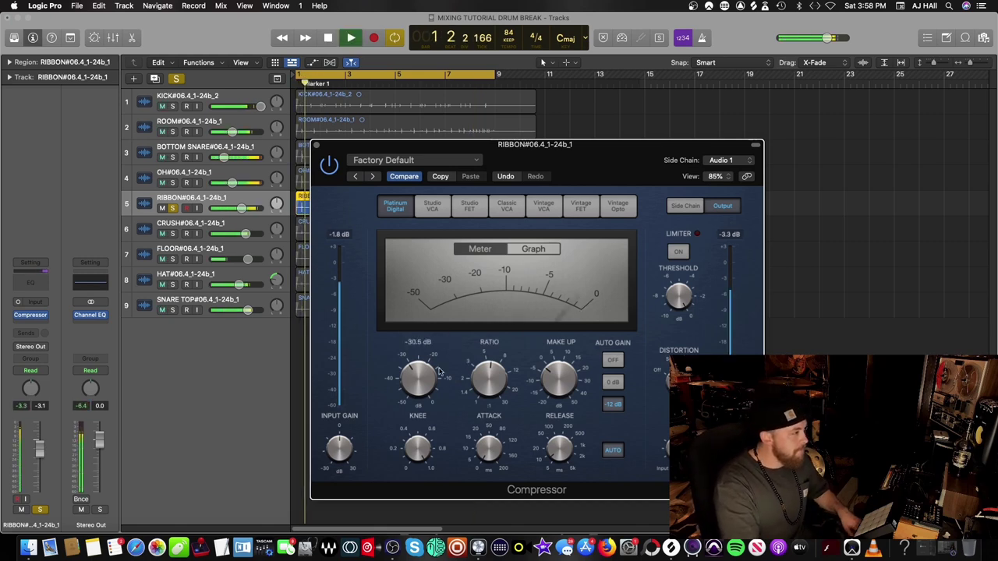
pyautogui.moveTo(471, 375); pyautogui.dragTo(484, 406)
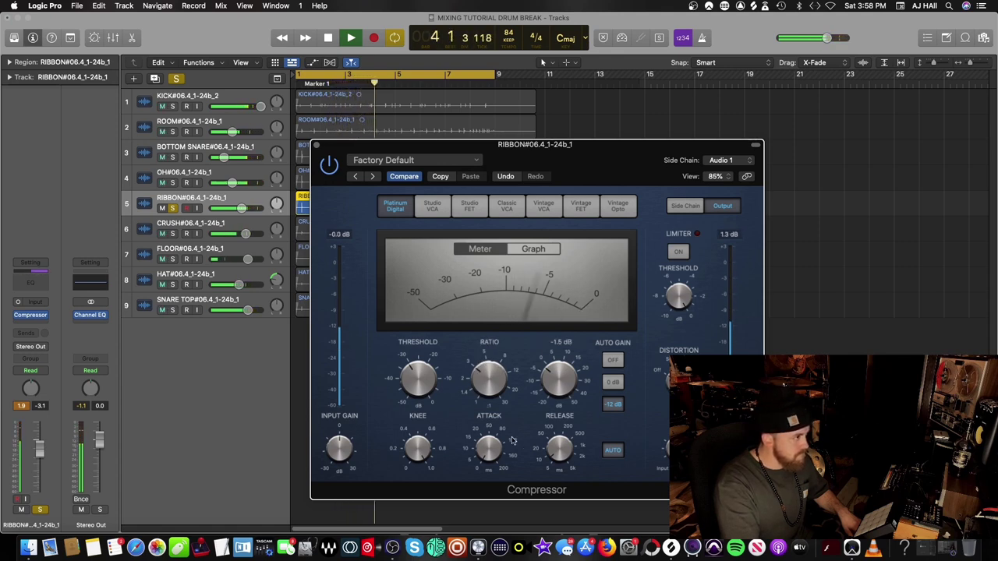
pyautogui.moveTo(492, 451); pyautogui.dragTo(505, 411)
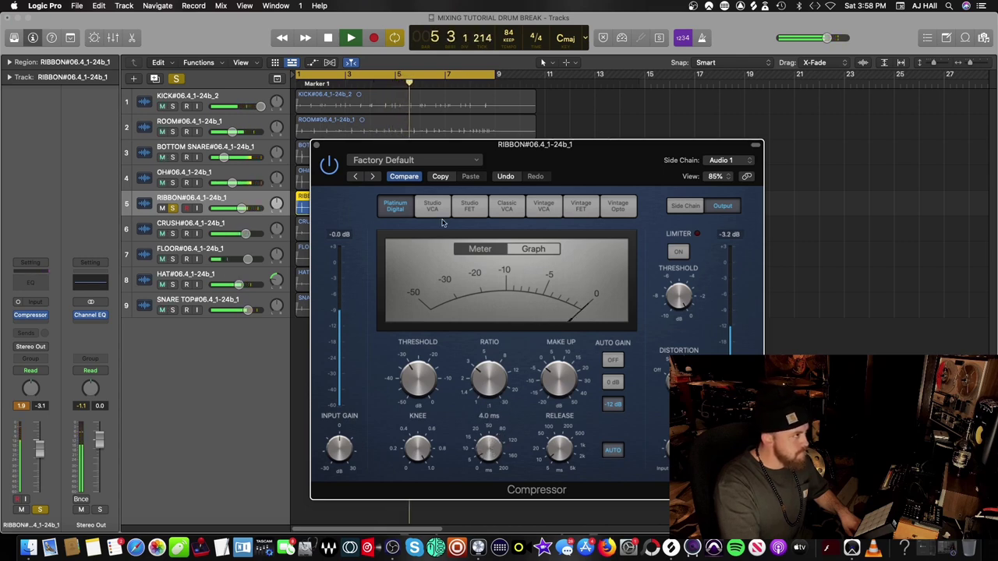
# Close the Compressor window and listen to the kick and ribbon tracks soloed together from the start.
pyautogui.click(316, 145)
pyautogui.press('space')
pyautogui.click(174, 207)
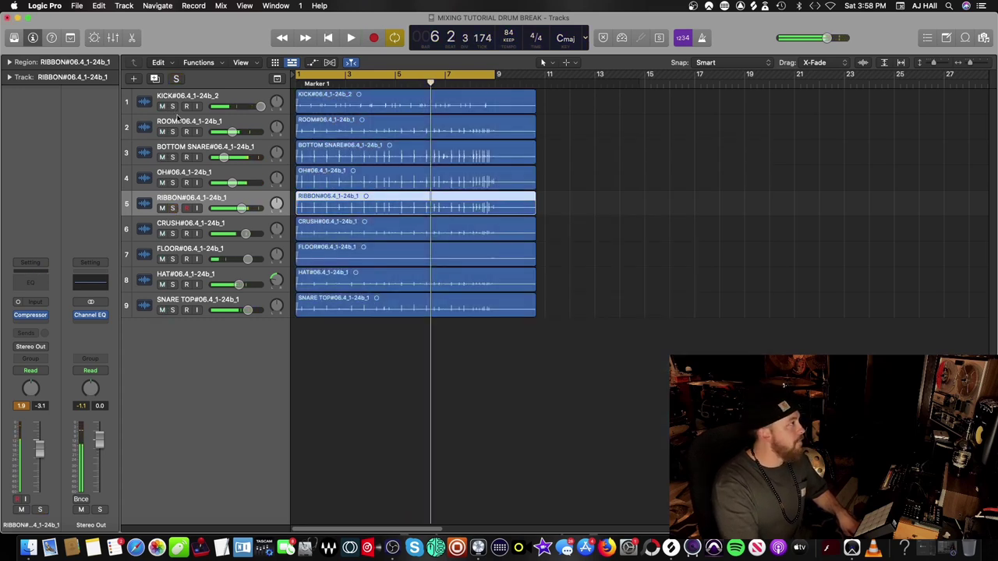
pyautogui.click(174, 106)
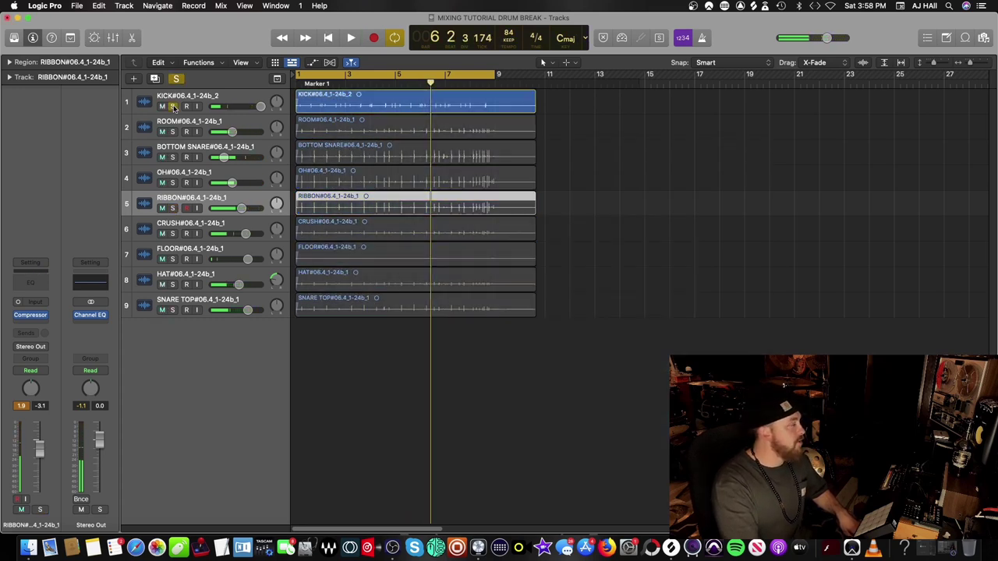
pyautogui.click(172, 208)
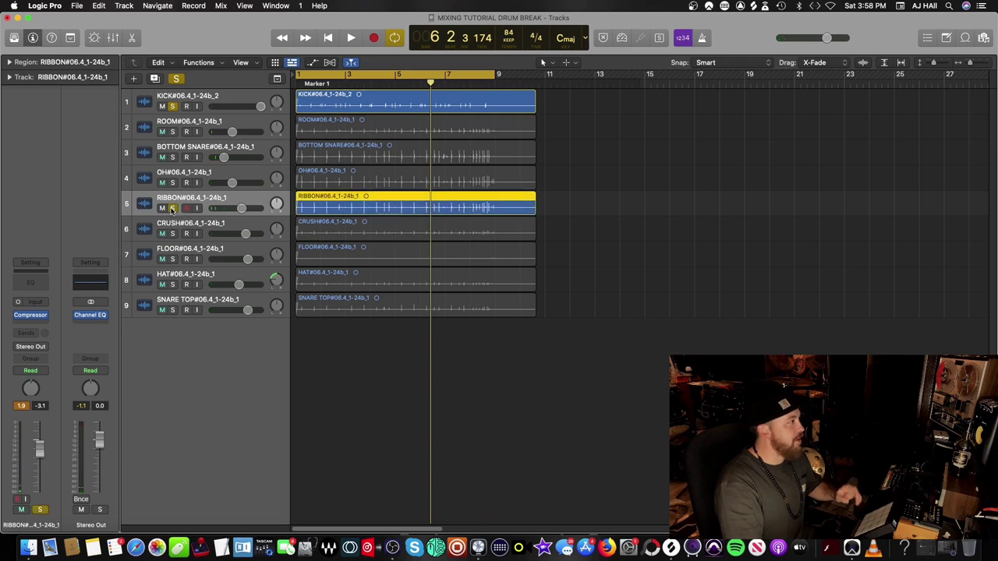
pyautogui.press('space')
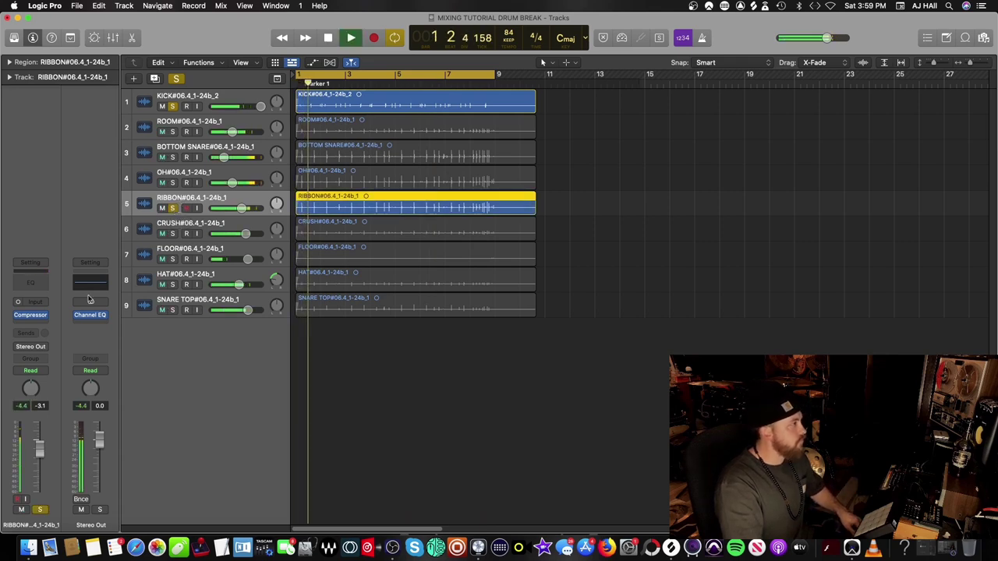
pyautogui.press('space')
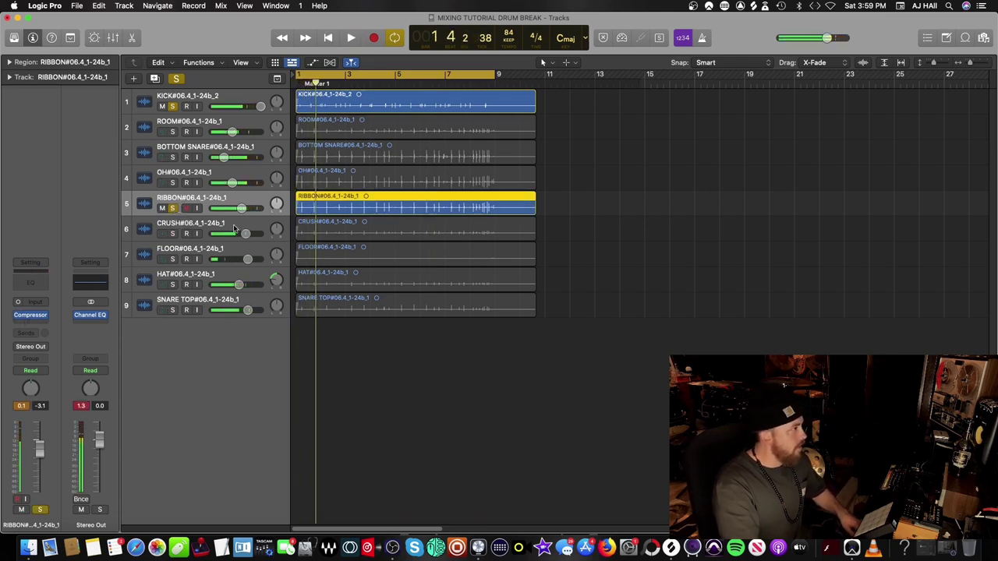
# Raise the ribbon track's volume to +1.0 dB and insert a mono Overdrive plug-in below its Compressor.
pyautogui.moveTo(242, 208); pyautogui.dragTo(249, 210)
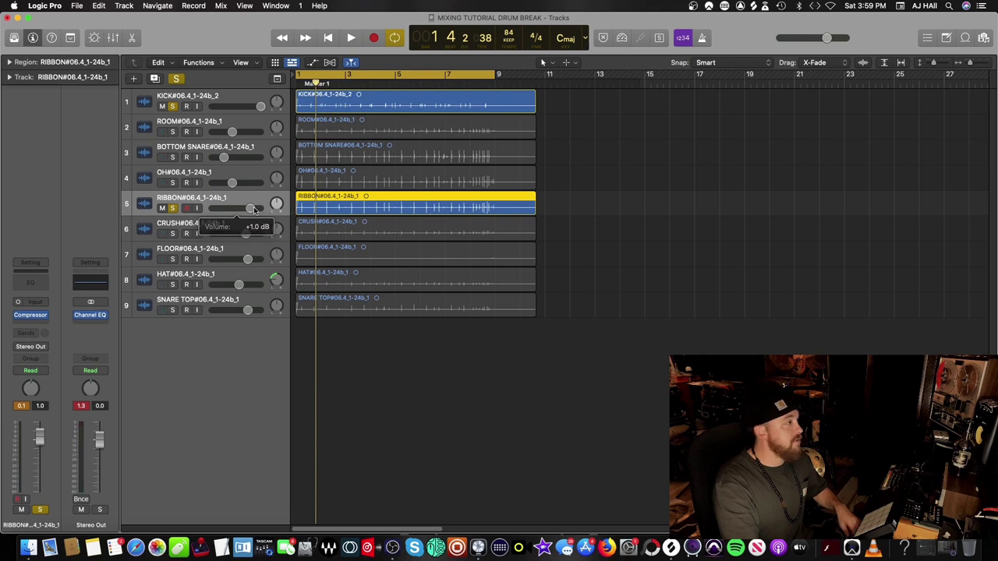
pyautogui.click(35, 325)
pyautogui.moveTo(42, 421)
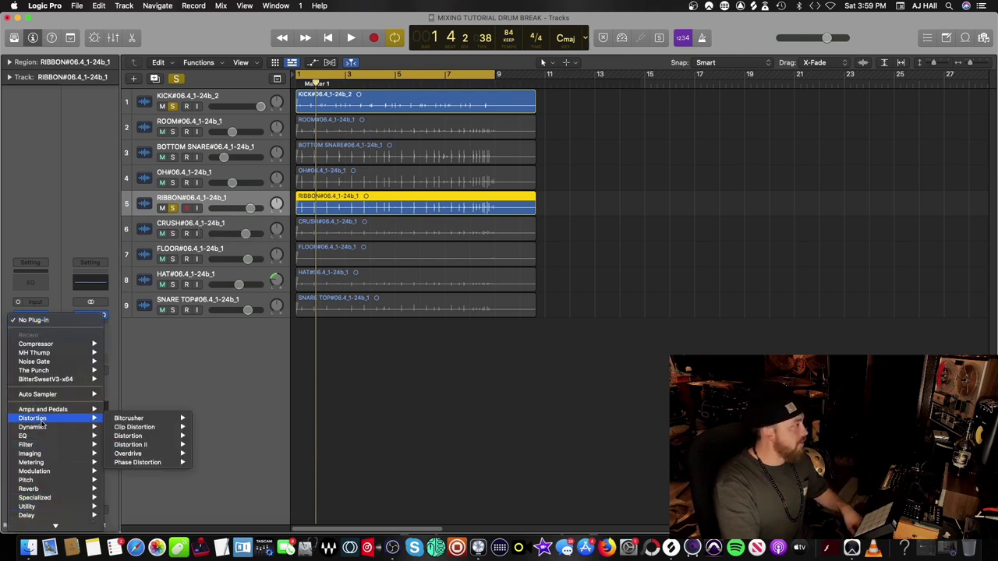
pyautogui.moveTo(138, 421)
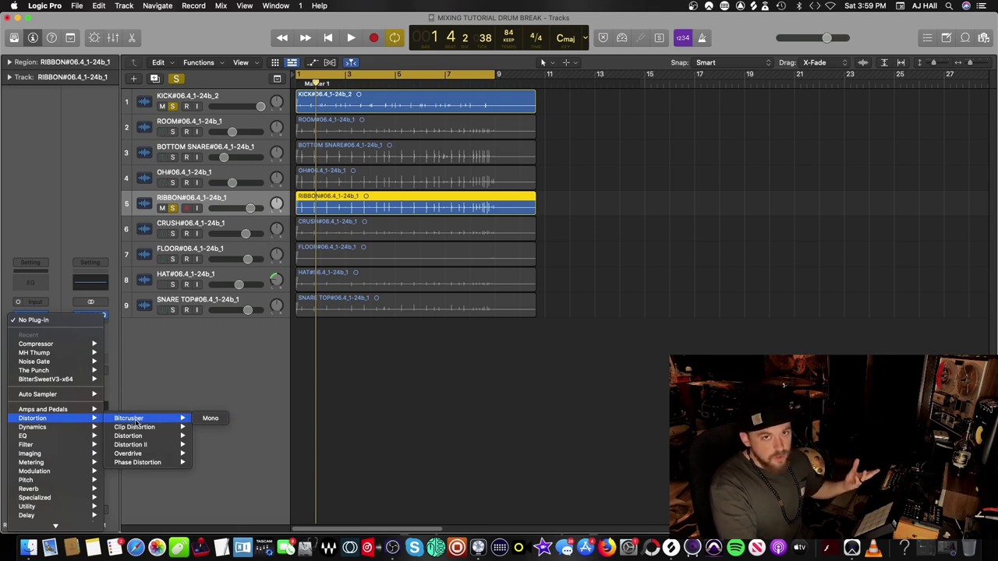
pyautogui.moveTo(137, 455)
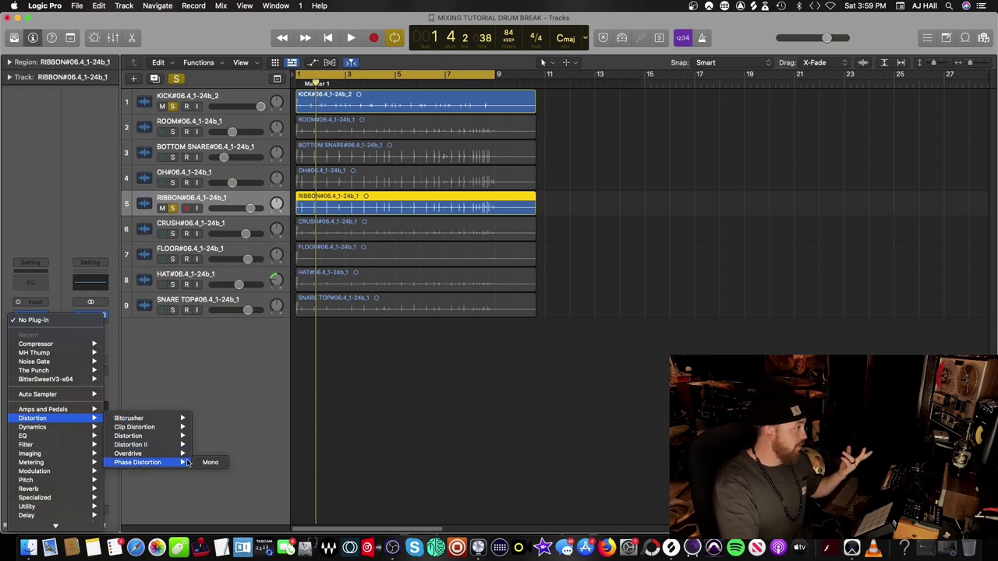
pyautogui.click(217, 459)
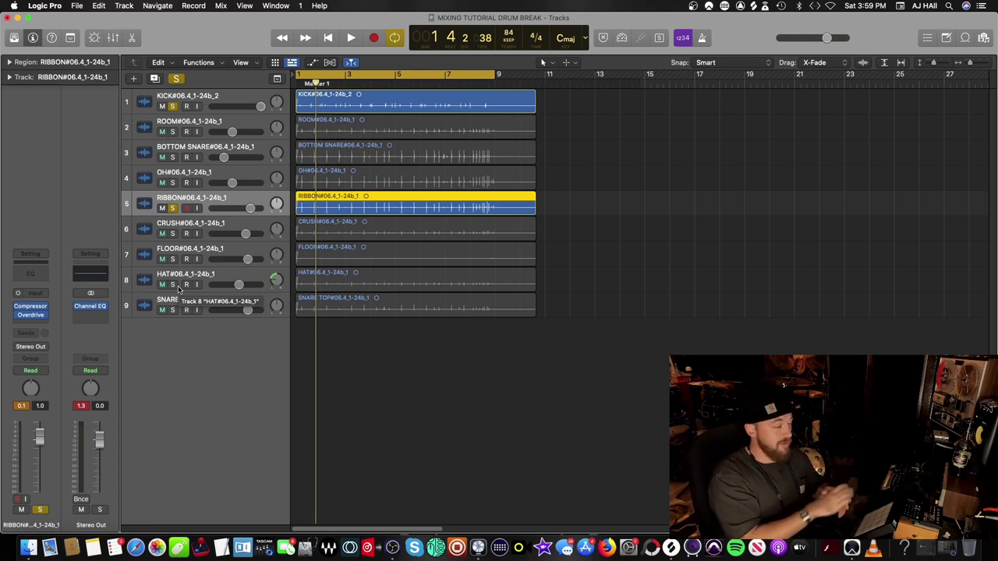
# Listen to the soloed kick and ribbon tracks with the Overdrive effect in place.
pyautogui.press('space')
pyautogui.moveTo(34, 318)
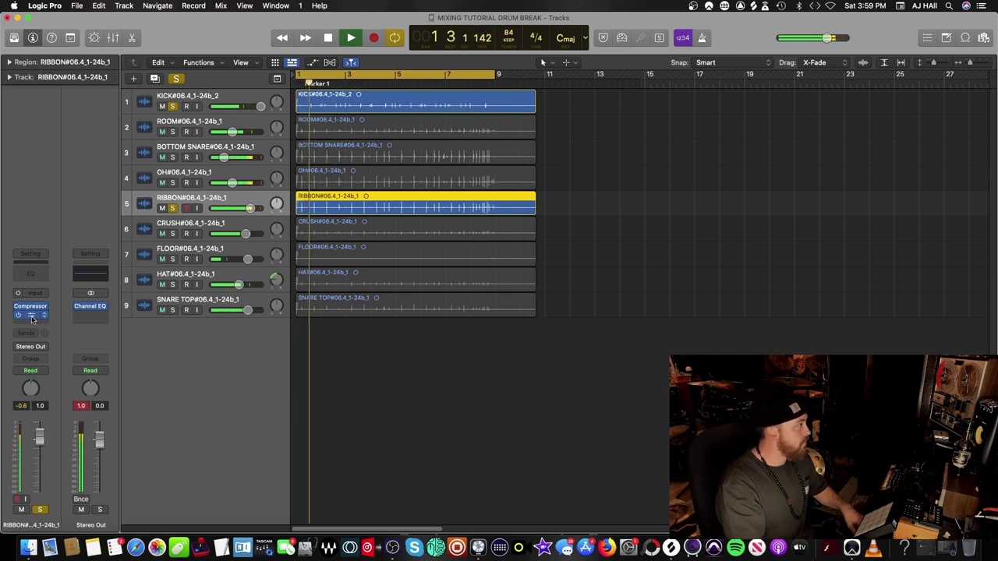
pyautogui.press('space')
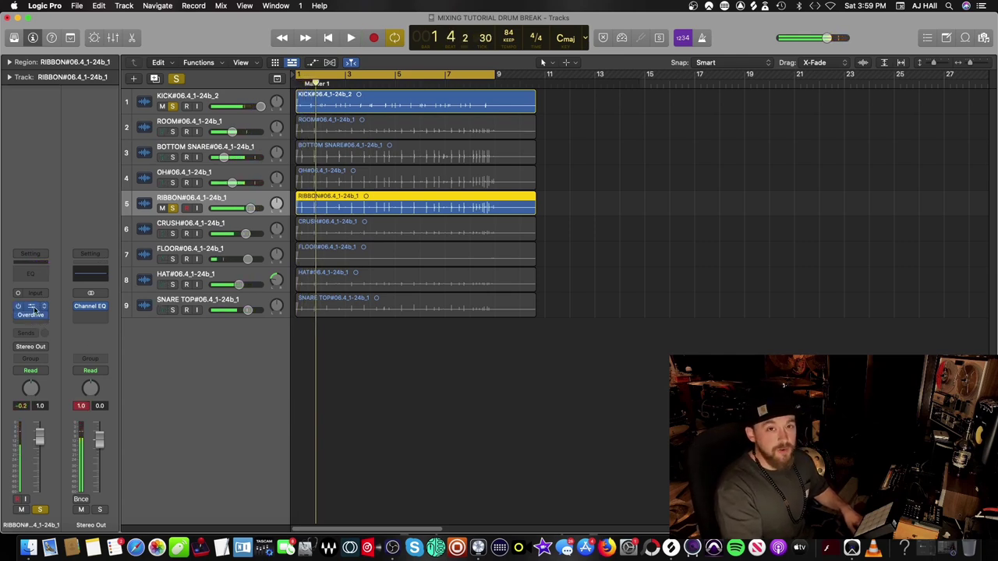
pyautogui.press('s')
pyautogui.press('space')
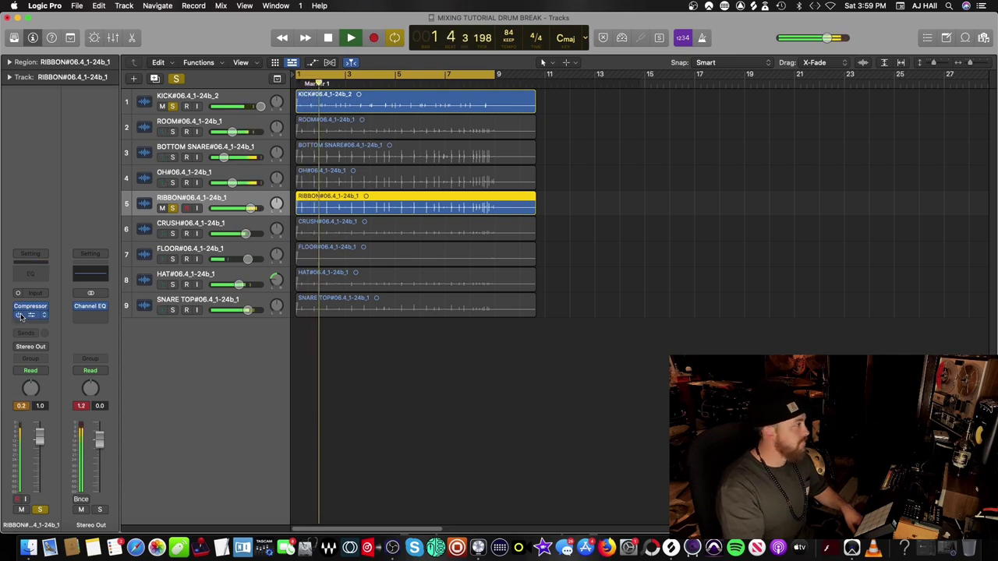
pyautogui.press('space')
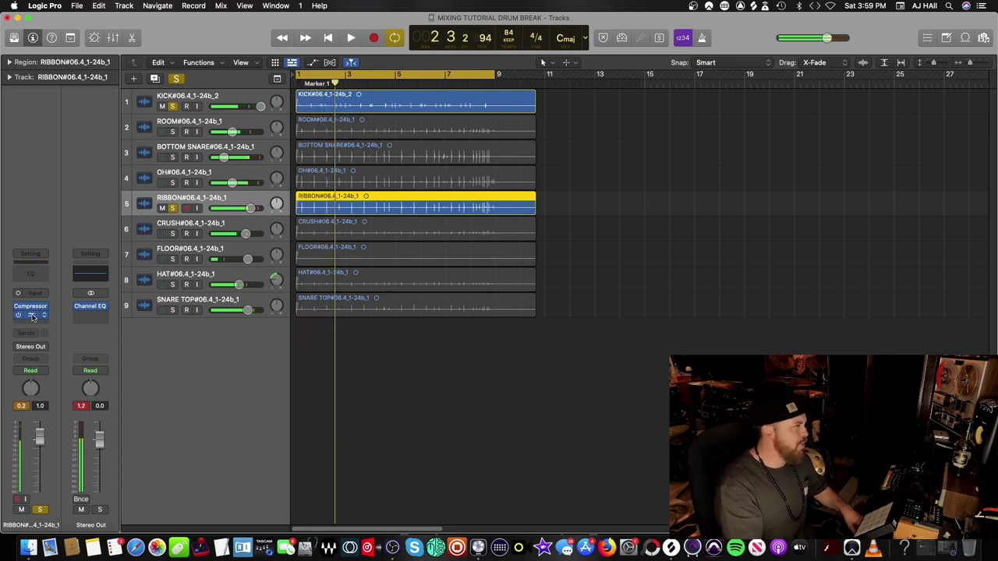
# Open the ribbon track's Overdrive and set its tone to 20000 Hz and its drive to 7.00 dB.
pyautogui.click(32, 316)
pyautogui.click(423, 271)
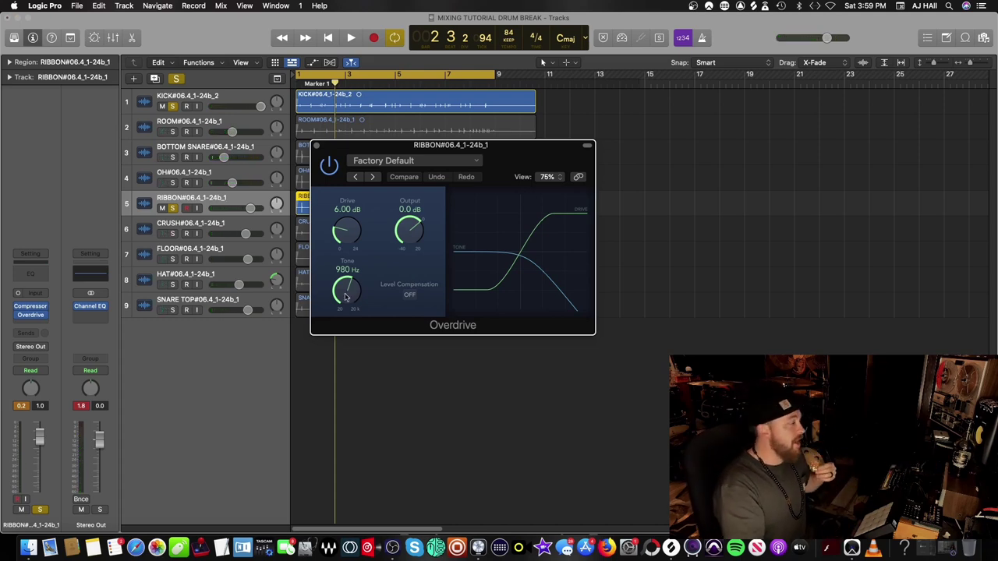
pyautogui.moveTo(346, 294); pyautogui.dragTo(358, 268)
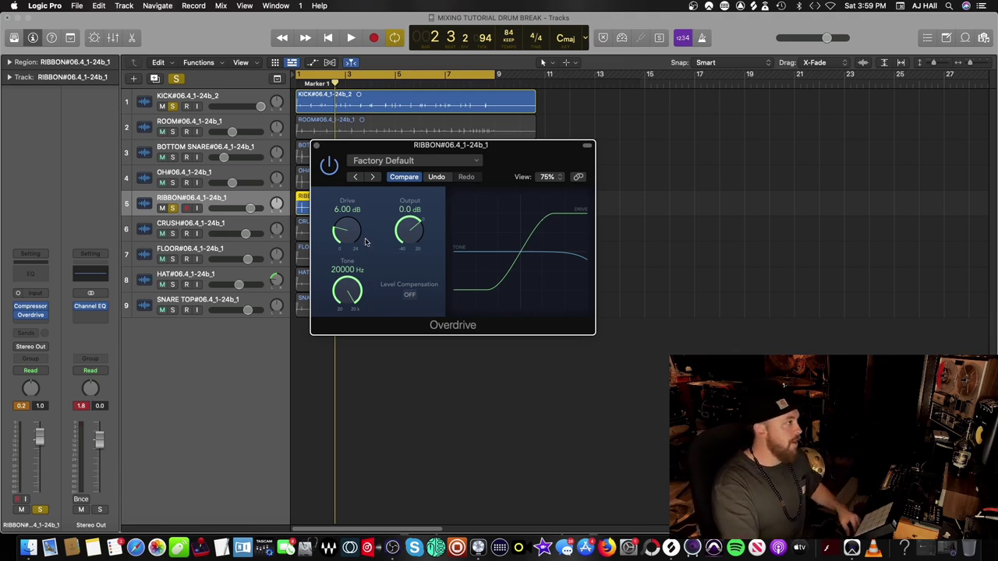
pyautogui.press('space')
pyautogui.moveTo(352, 234); pyautogui.dragTo(350, 229)
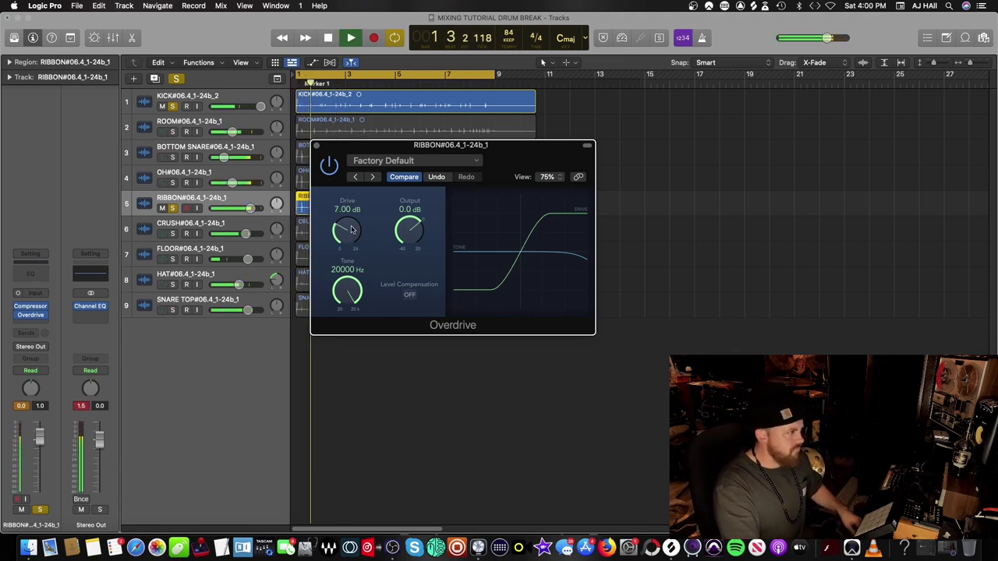
# Compare the ribbon sound with Overdrive bypassed and enabled during playback.
pyautogui.press('space')
pyautogui.press('space')
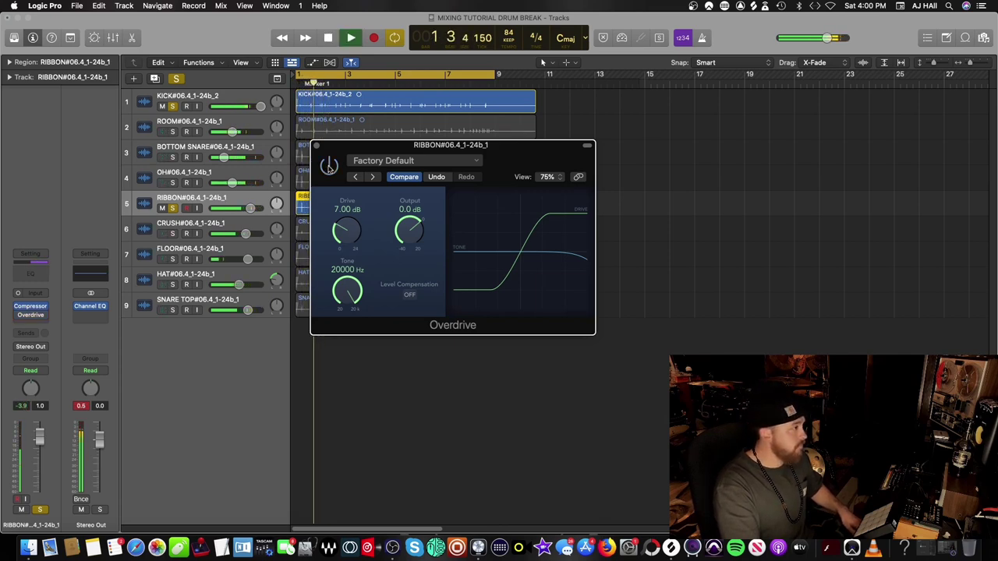
pyautogui.click(328, 166)
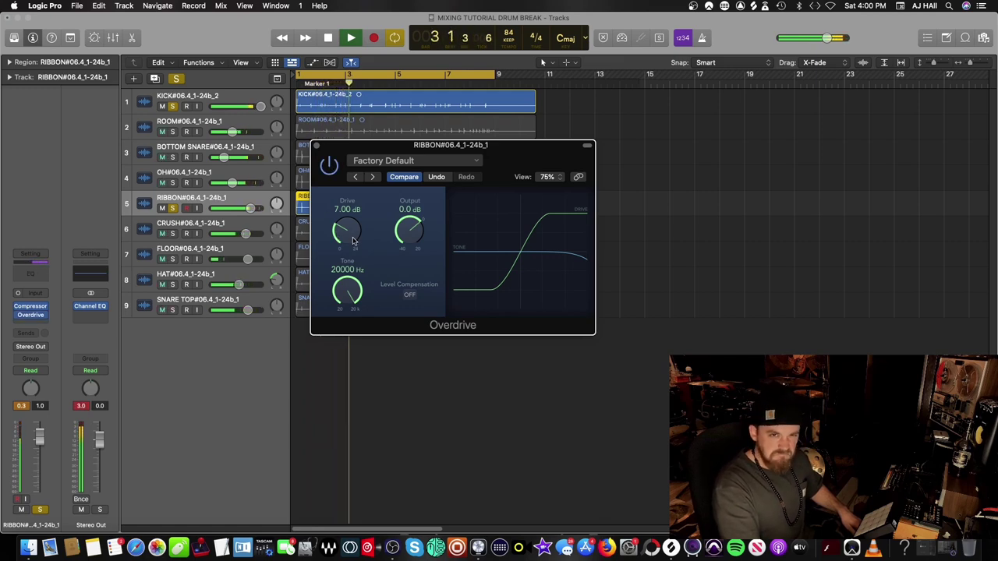
pyautogui.press('space')
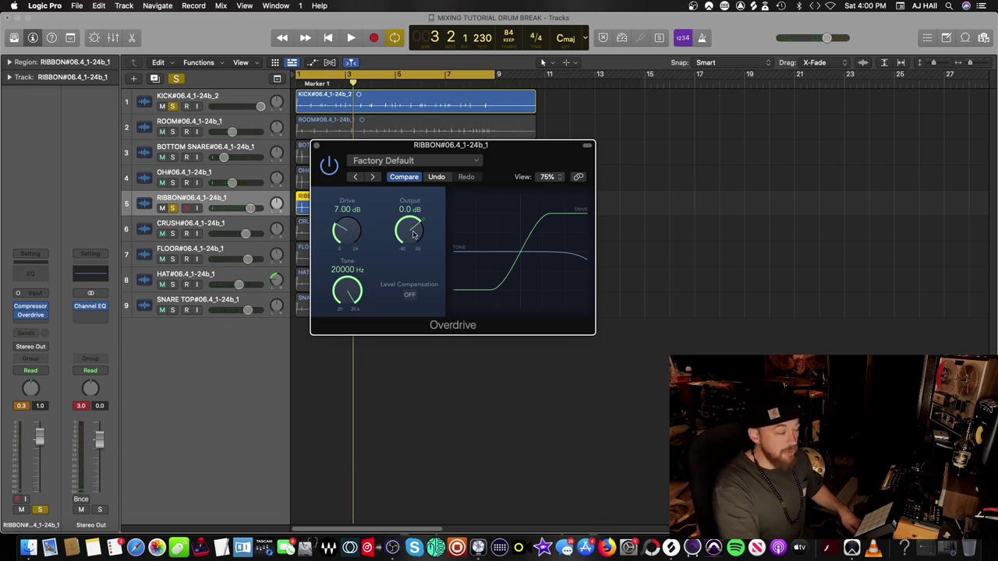
# Set the Overdrive's drive to 12.25 dB and output to -8.5 dB during playback, and close its window.
pyautogui.press('space')
pyautogui.moveTo(349, 232); pyautogui.dragTo(414, 222)
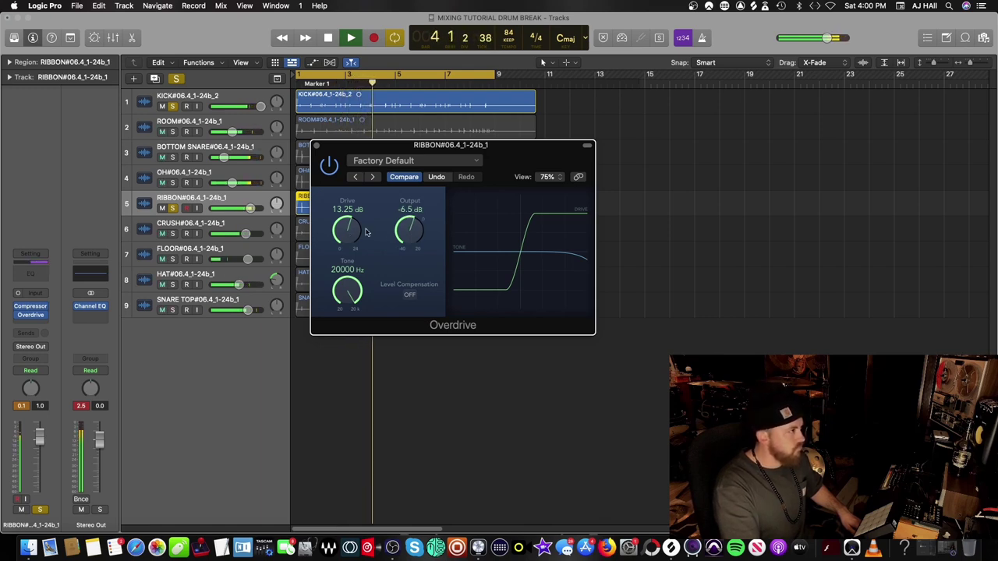
pyautogui.moveTo(407, 232); pyautogui.dragTo(407, 240)
pyautogui.moveTo(348, 231); pyautogui.dragTo(348, 236)
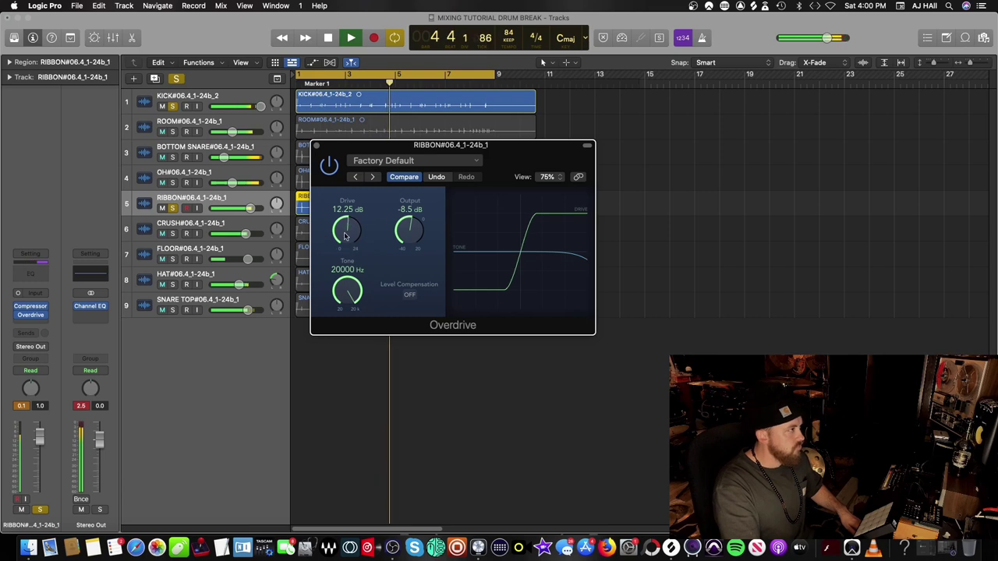
pyautogui.click(316, 148)
pyautogui.press('space')
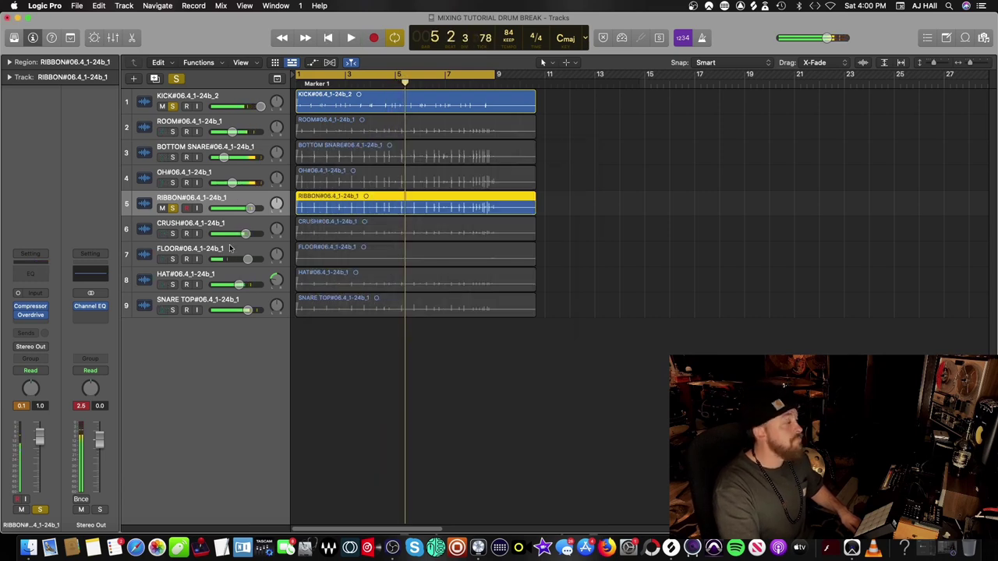
# Unsolo the ribbon and kick tracks and listen to the full drum mix from the start.
pyautogui.click(173, 209)
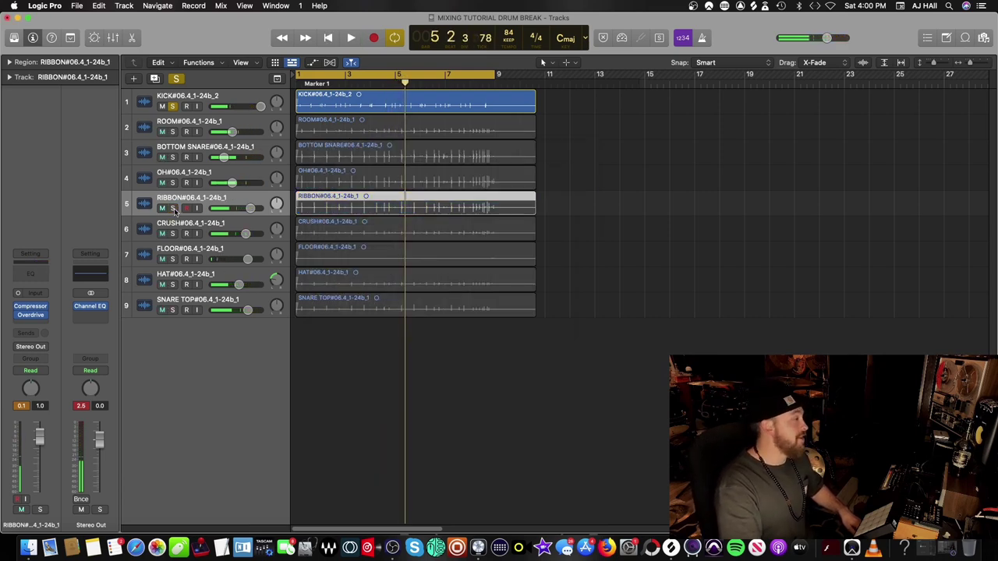
pyautogui.click(172, 106)
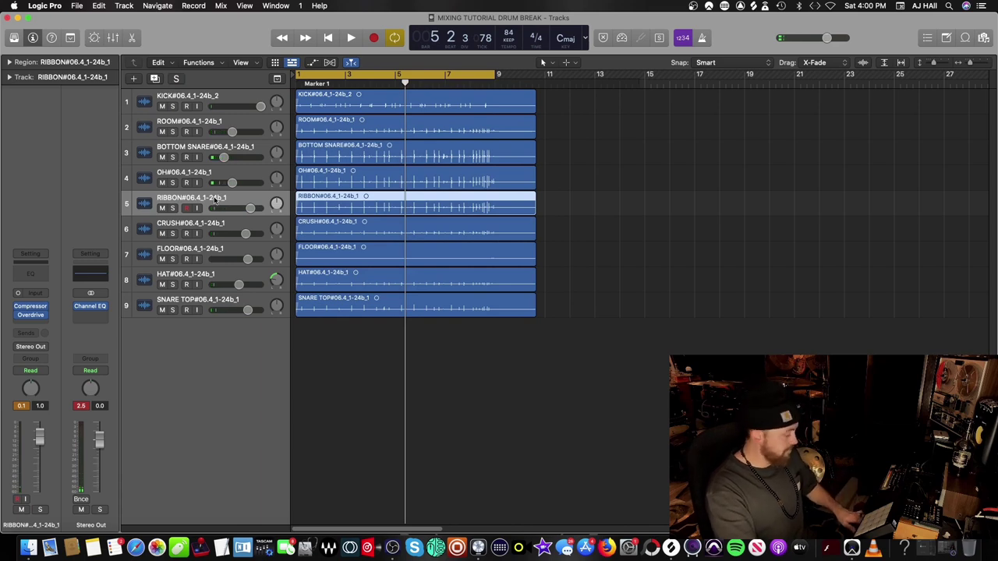
pyautogui.press('Return')
pyautogui.press('space')
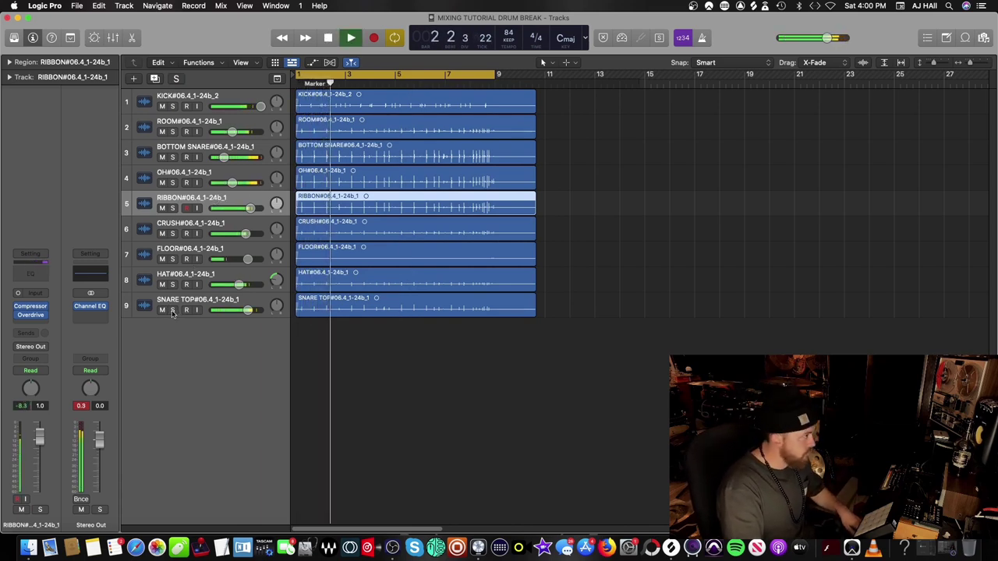
pyautogui.press('space')
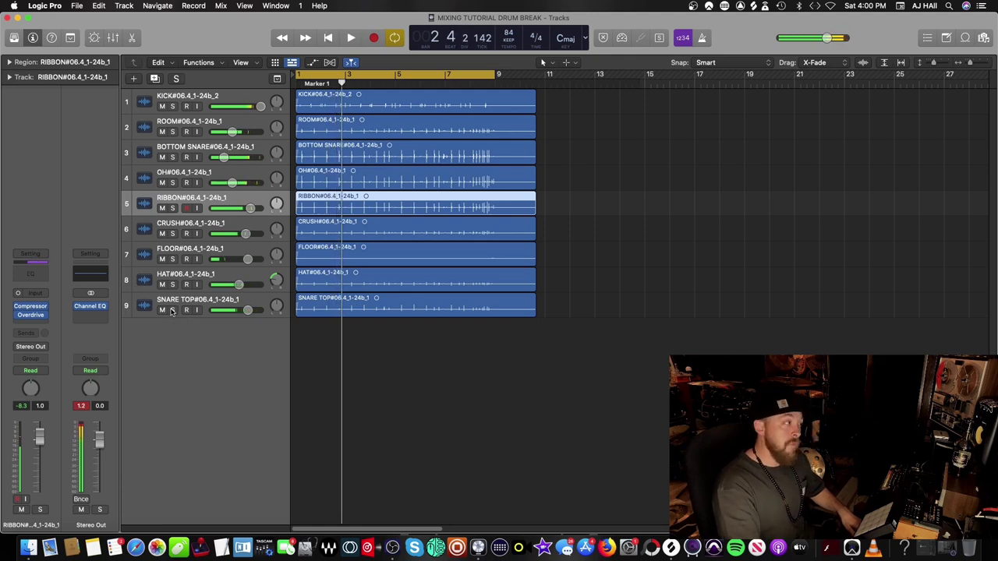
# Solo and select the snare top track, and raise its volume to 3.7 dB during playback.
pyautogui.click(173, 310)
pyautogui.click(183, 301)
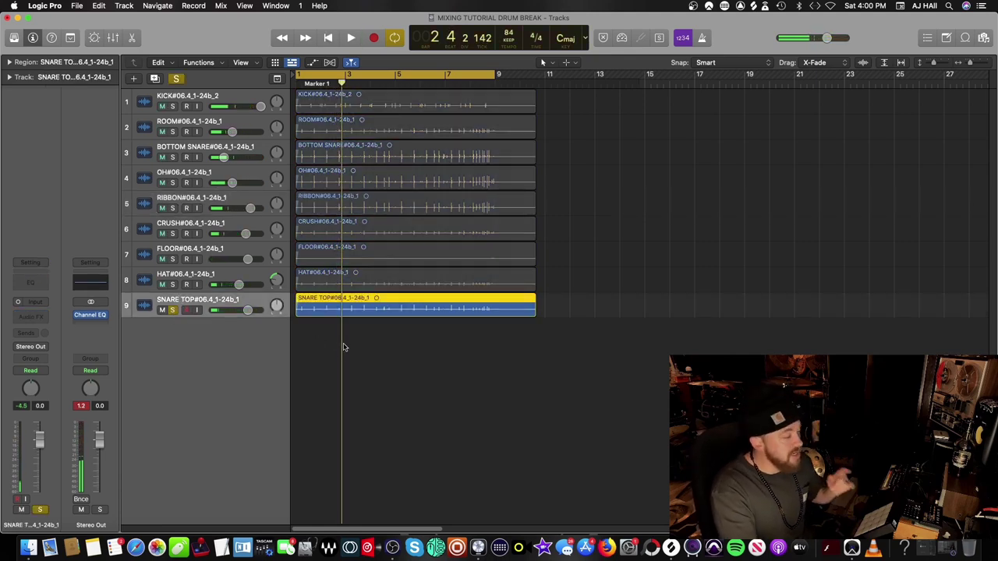
pyautogui.press('space')
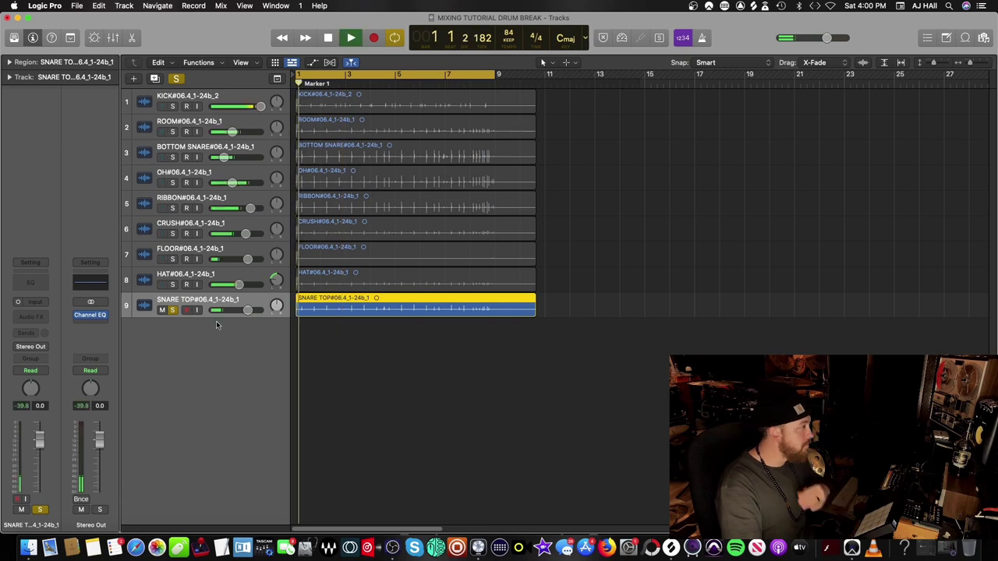
pyautogui.moveTo(247, 311); pyautogui.dragTo(254, 310)
pyautogui.press('space')
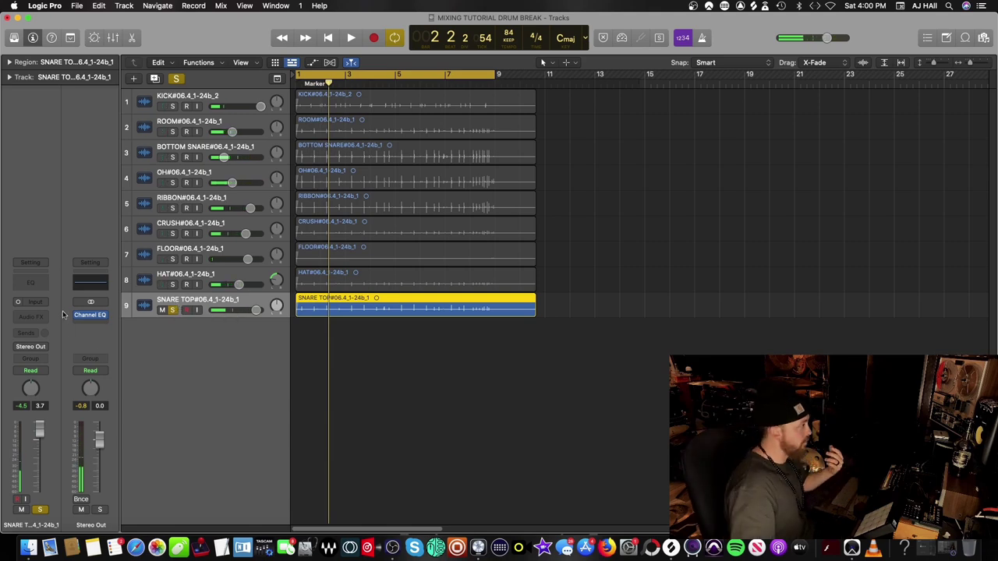
# Insert a Compressor on the snare top track.
pyautogui.click(32, 317)
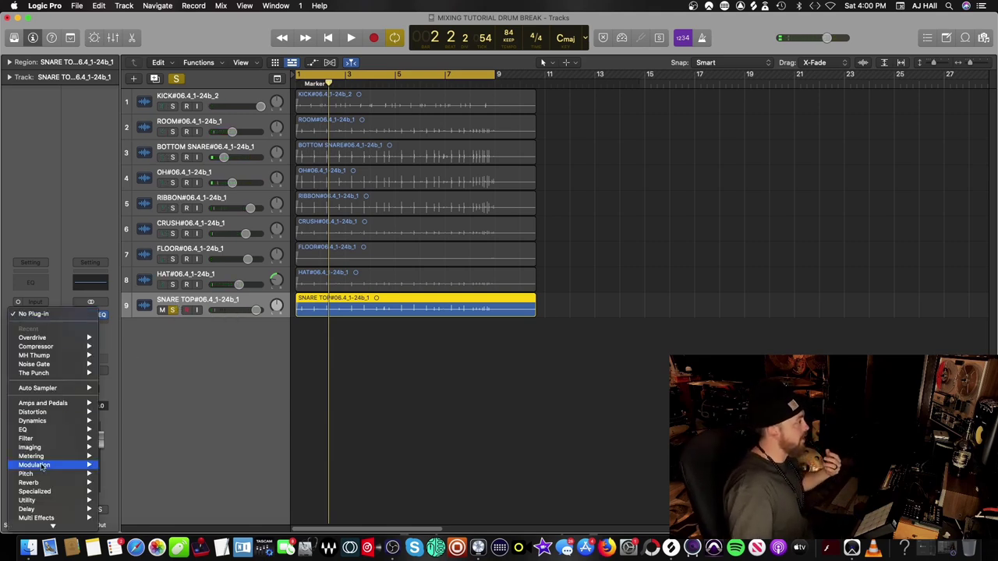
pyautogui.moveTo(46, 423)
pyautogui.moveTo(131, 423)
pyautogui.click(198, 434)
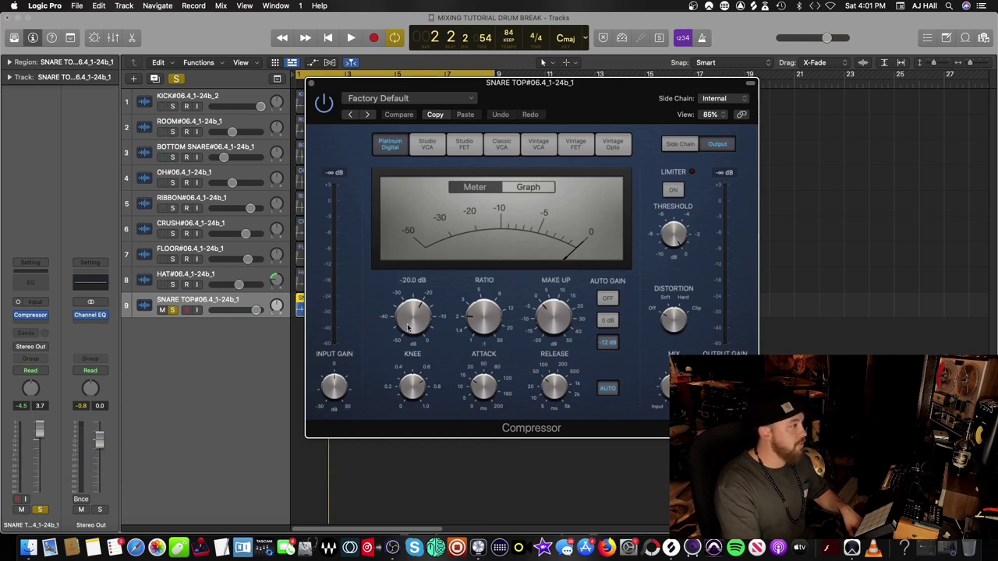
# Set the snare top Compressor's threshold to about -25 dB, ratio to 8.3:1 and release to 550 ms during playback.
pyautogui.press('space')
pyautogui.moveTo(407, 328); pyautogui.dragTo(412, 356)
pyautogui.moveTo(483, 321); pyautogui.dragTo(486, 313)
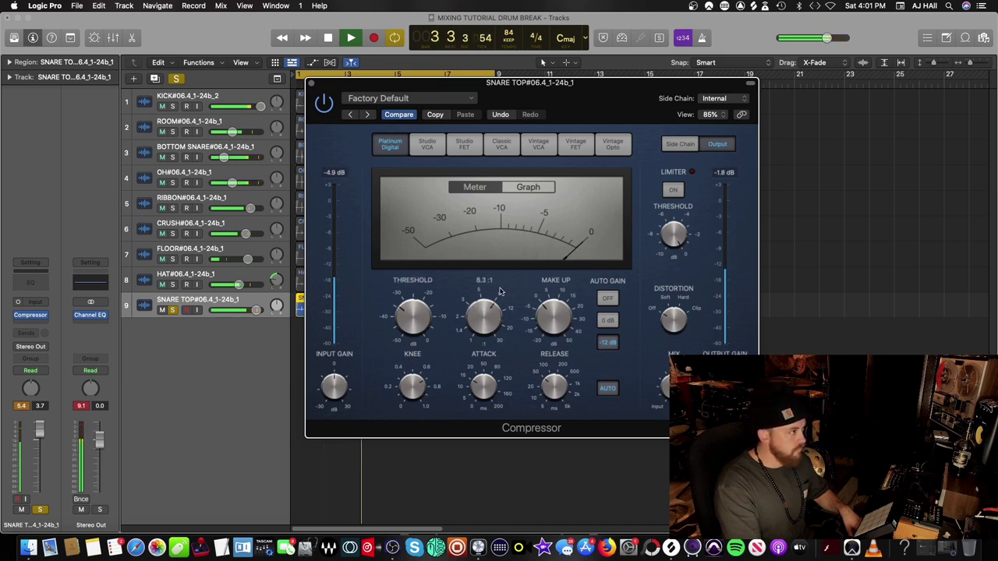
pyautogui.click(569, 385)
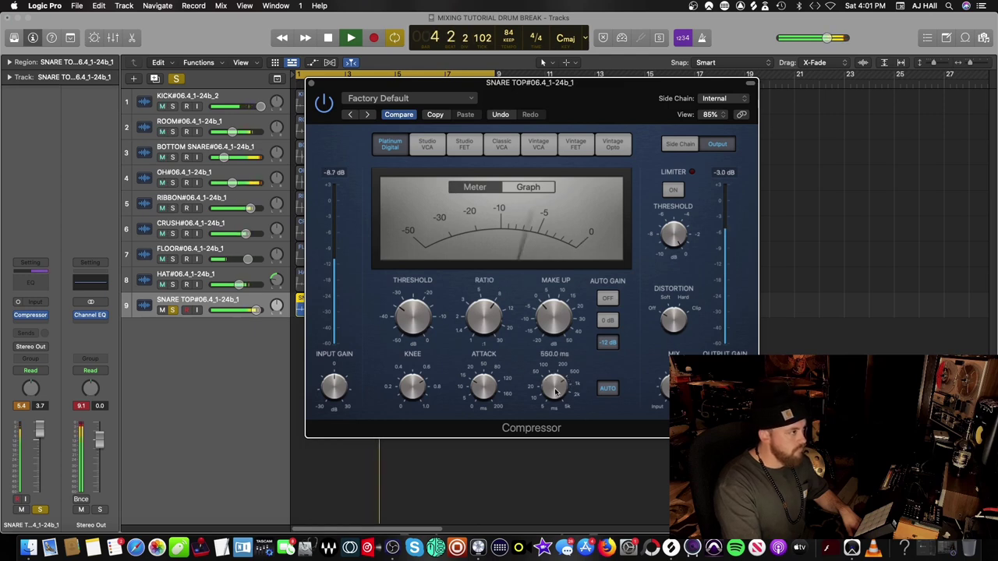
pyautogui.moveTo(491, 381)
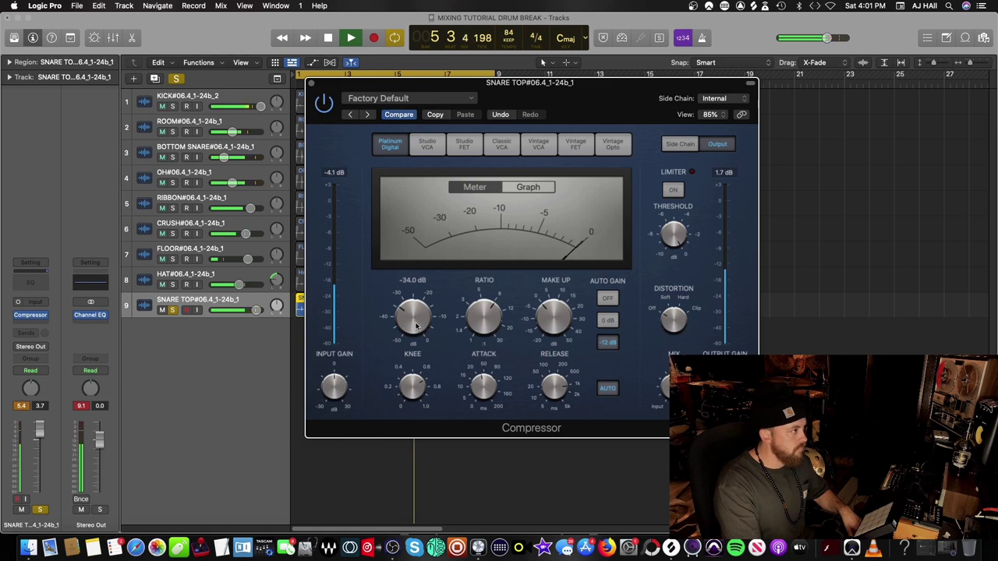
pyautogui.moveTo(420, 315)
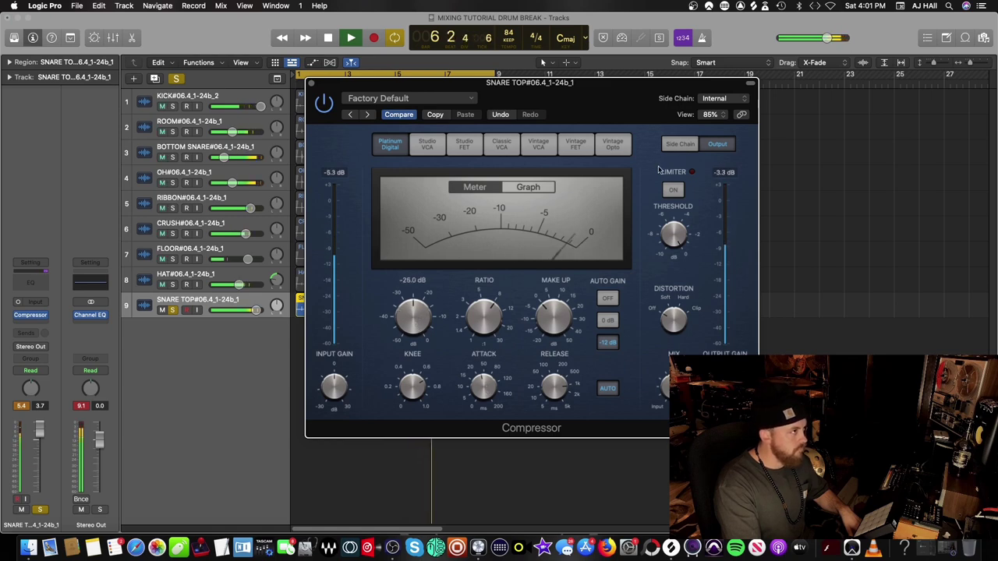
# Check the side chain source while keeping it on Internal, close the Compressor window and listen to the soloed snare top.
pyautogui.click(718, 98)
pyautogui.click(625, 111)
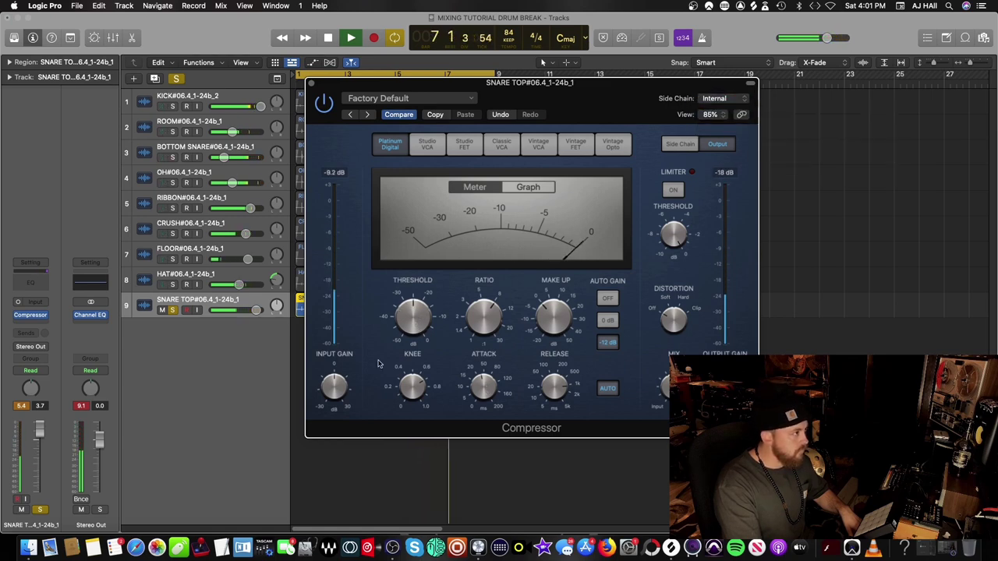
pyautogui.moveTo(484, 319)
pyautogui.moveTo(417, 325)
pyautogui.moveTo(565, 300)
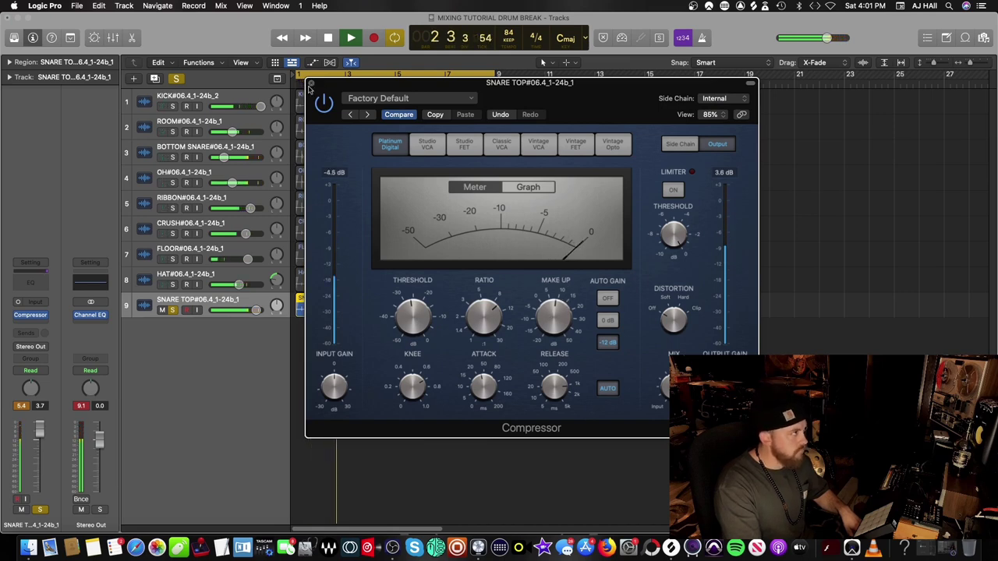
pyautogui.click(310, 82)
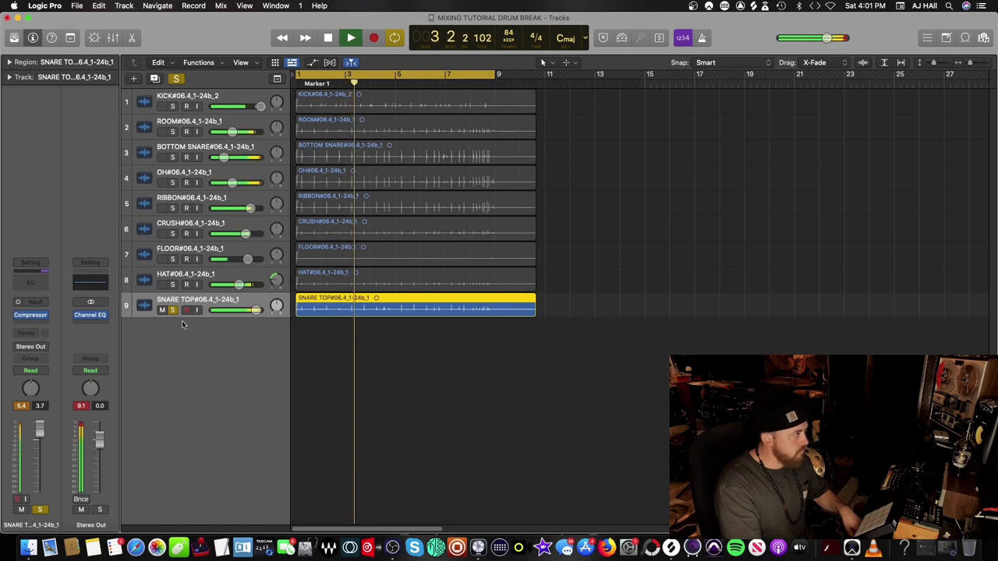
pyautogui.press('space')
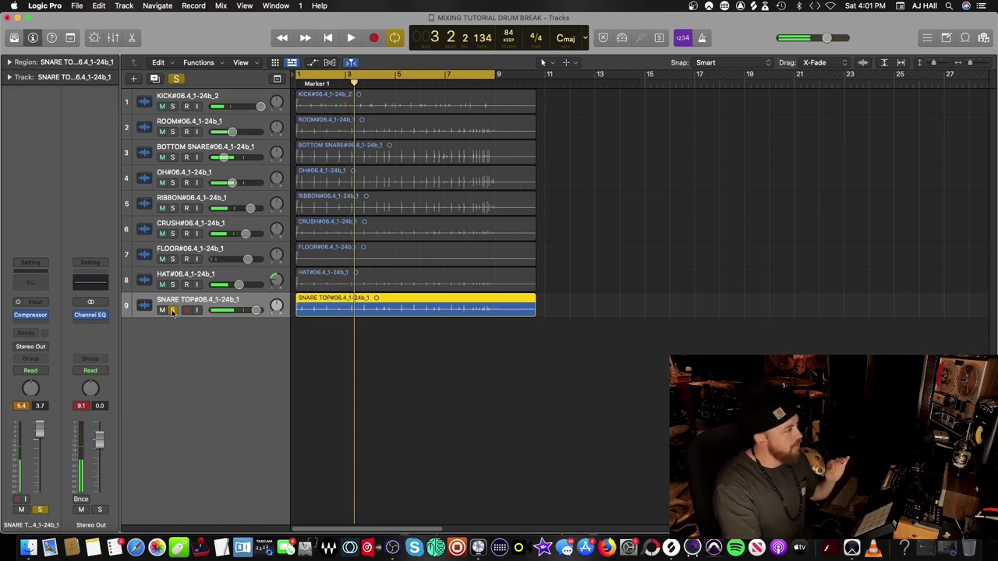
# Unsolo the snare top track and play the full drum mix from the start.
pyautogui.click(172, 309)
pyautogui.press('Return')
pyautogui.press('space')
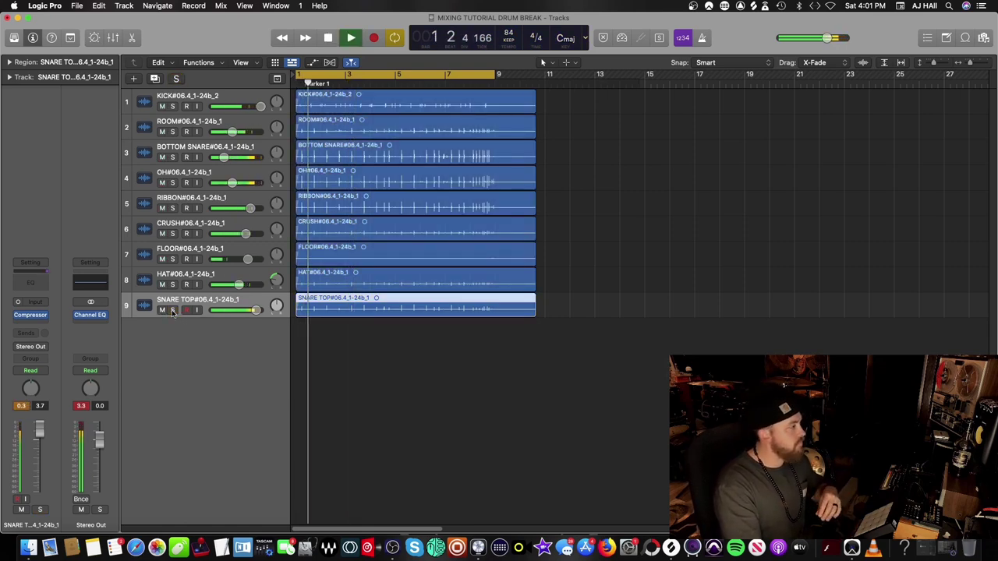
pyautogui.press('space')
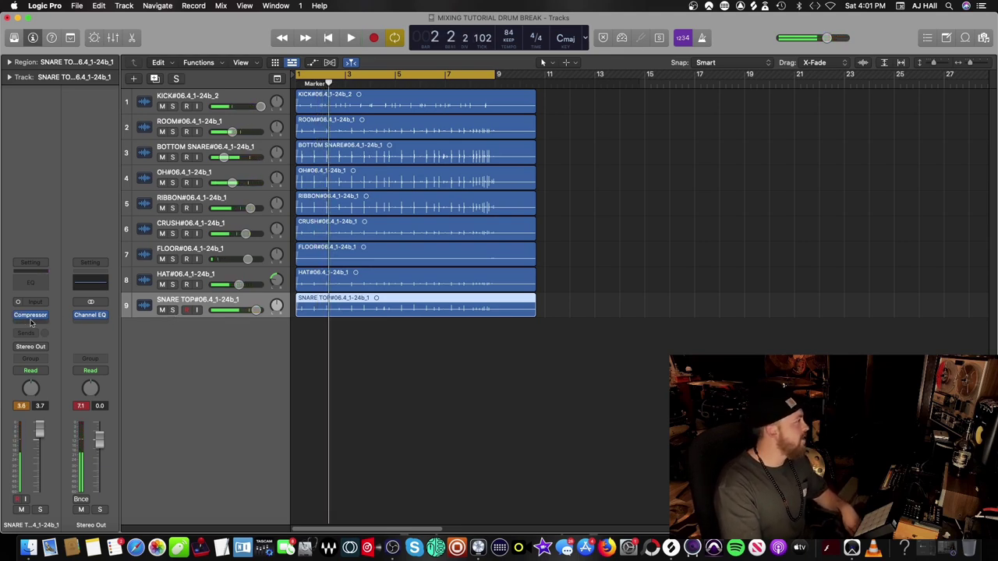
# Add a Channel EQ to the snare top with a gentle high-shelf boost around 3.6 kHz and a high cut just below 20 kHz.
pyautogui.click(32, 289)
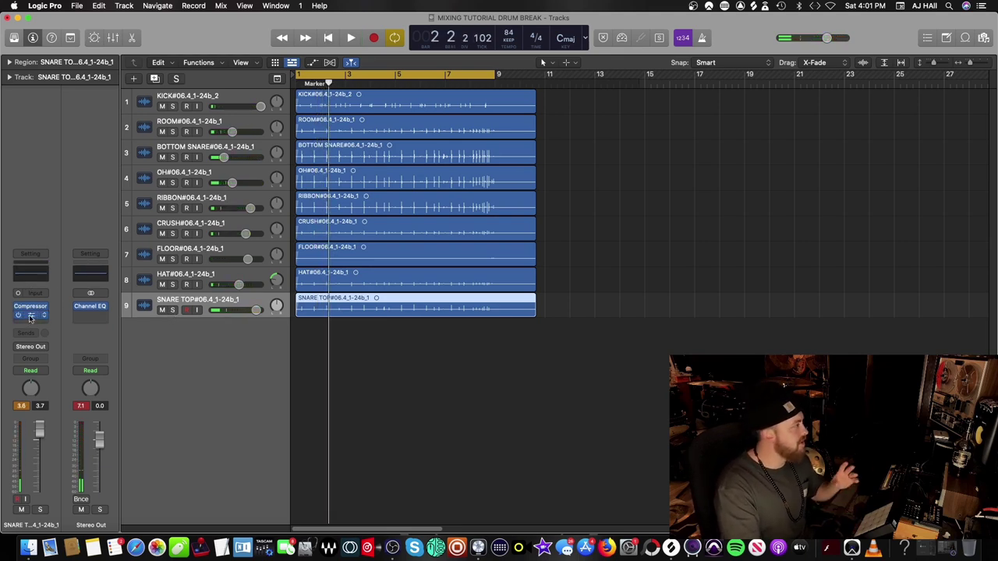
pyautogui.click(39, 315)
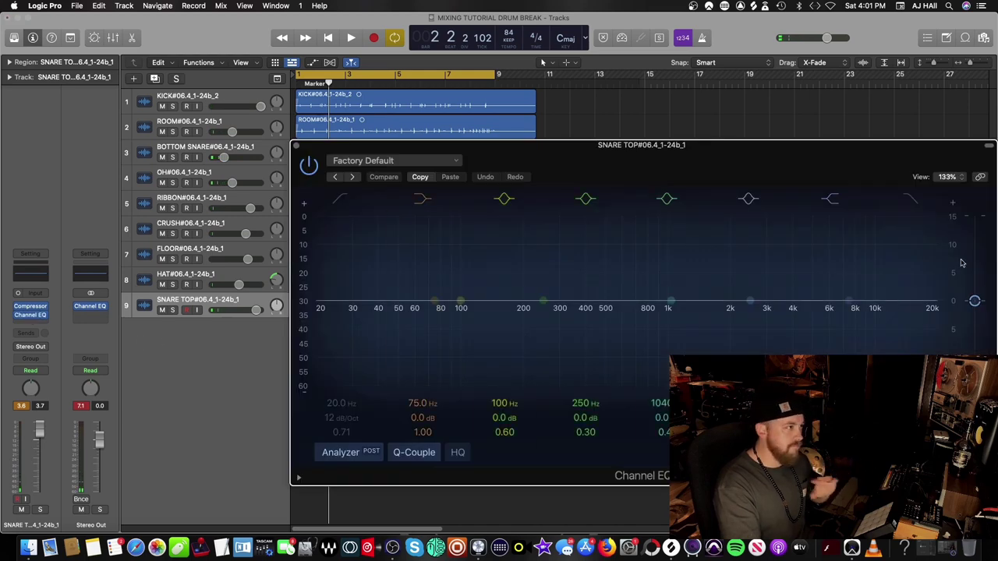
pyautogui.click(830, 201)
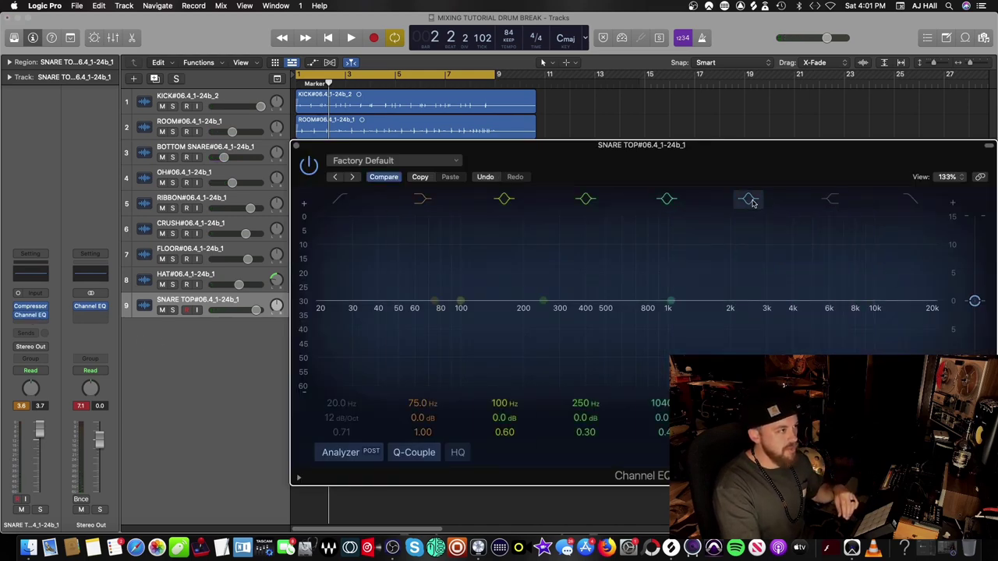
pyautogui.moveTo(849, 301); pyautogui.dragTo(784, 292)
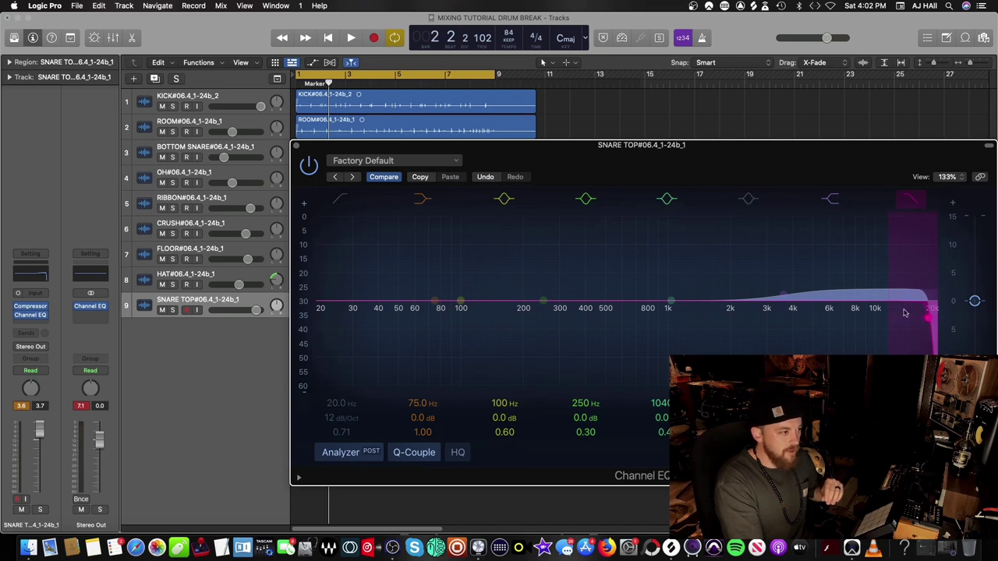
pyautogui.click(296, 147)
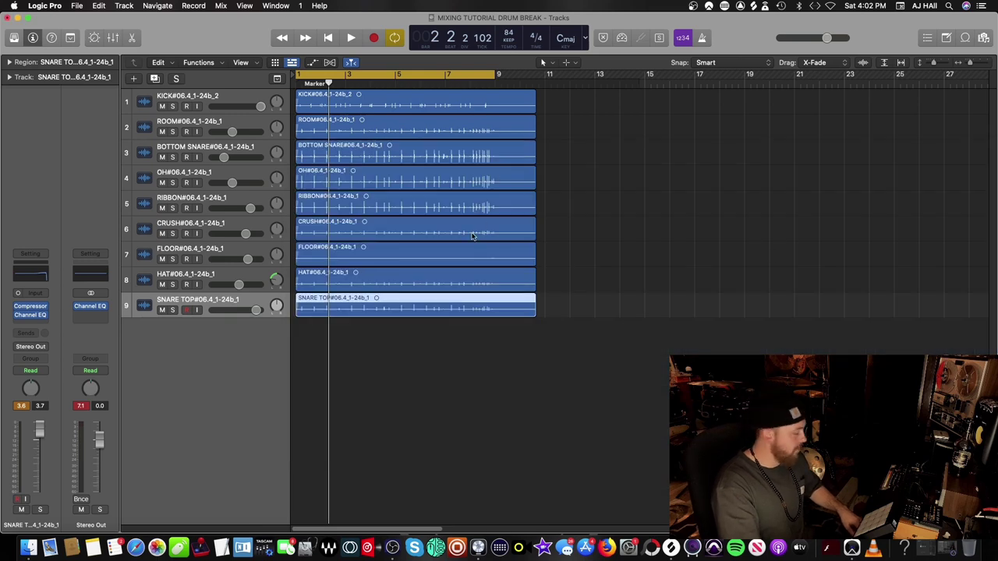
# Play the full mix from the start to judge the equalized snare top among the other tracks.
pyautogui.press('space')
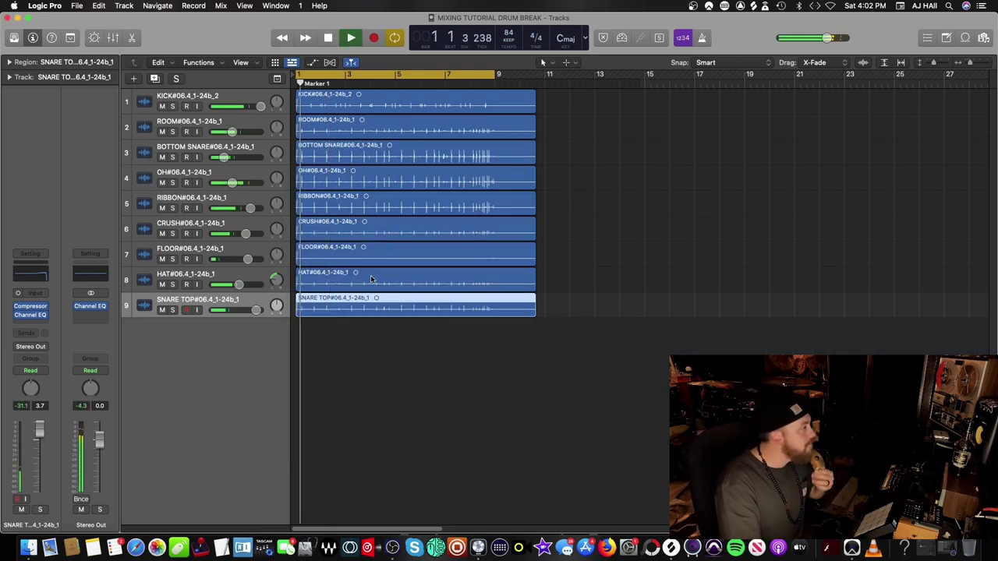
pyautogui.moveTo(20, 316)
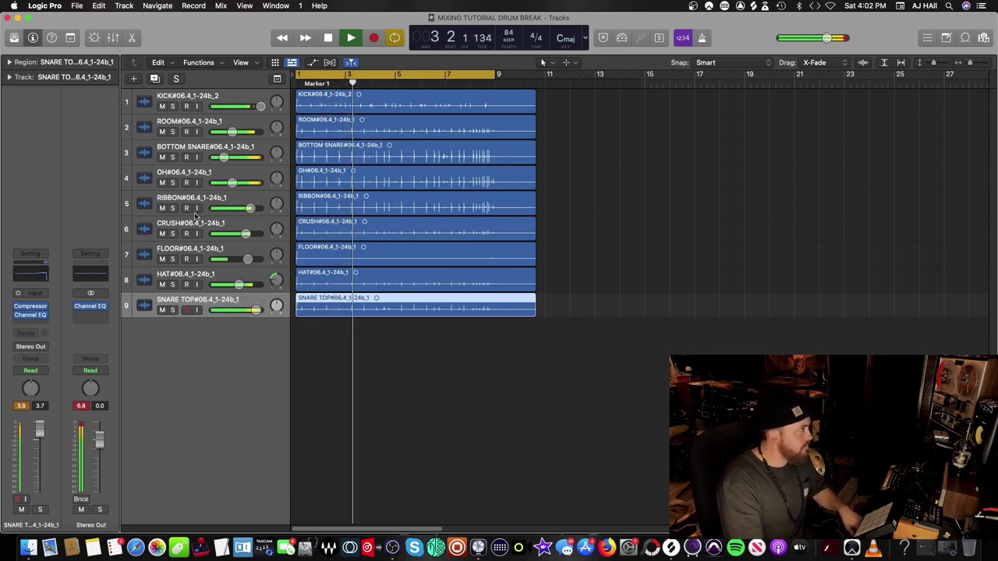
pyautogui.press('space')
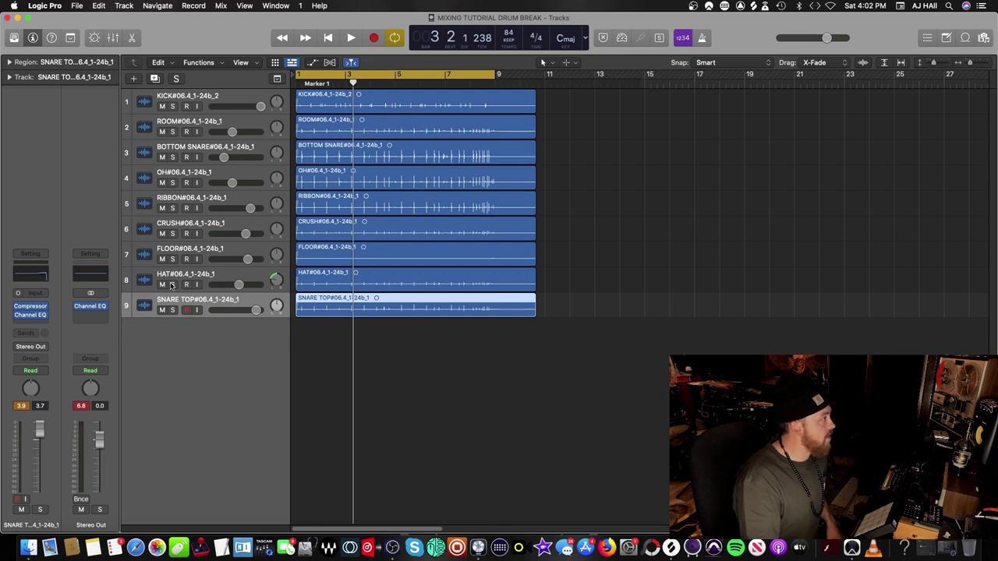
# Solo and select the hat track and listen to it from the start.
pyautogui.click(173, 285)
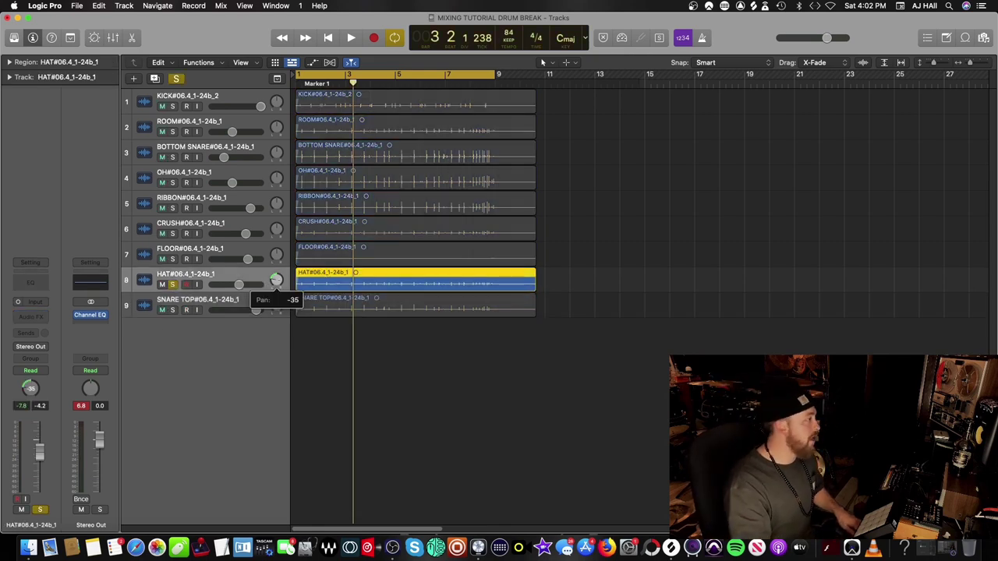
pyautogui.press('Return')
pyautogui.press('space')
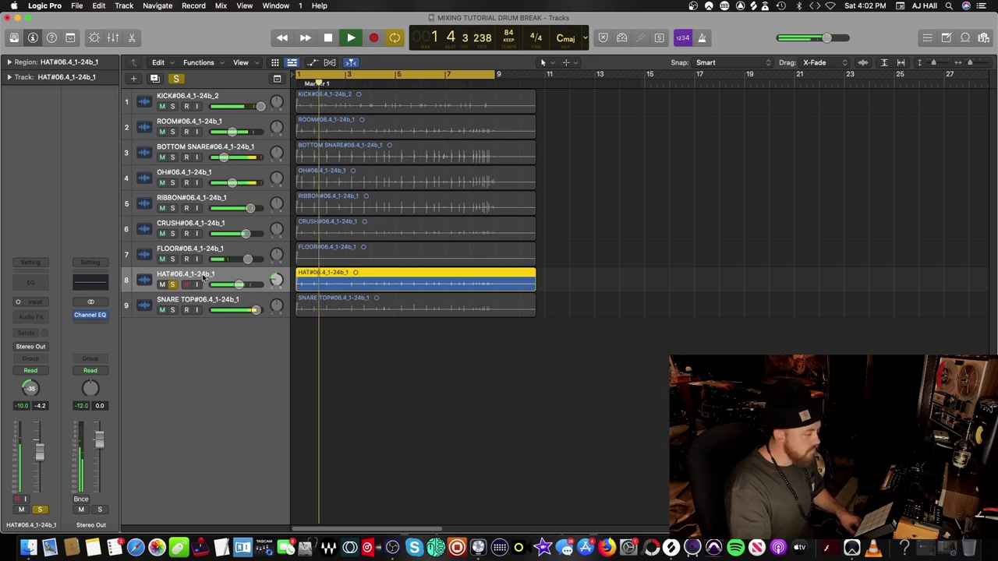
pyautogui.press('space')
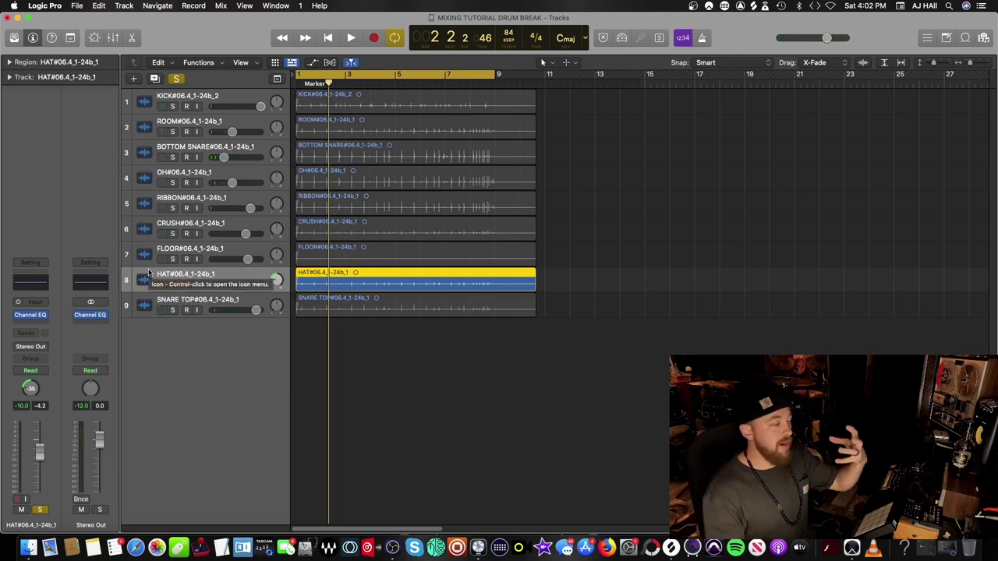
# Insert a Channel EQ on the hat track, enable its low cut at about 815 Hz and audition it.
pyautogui.click(30, 316)
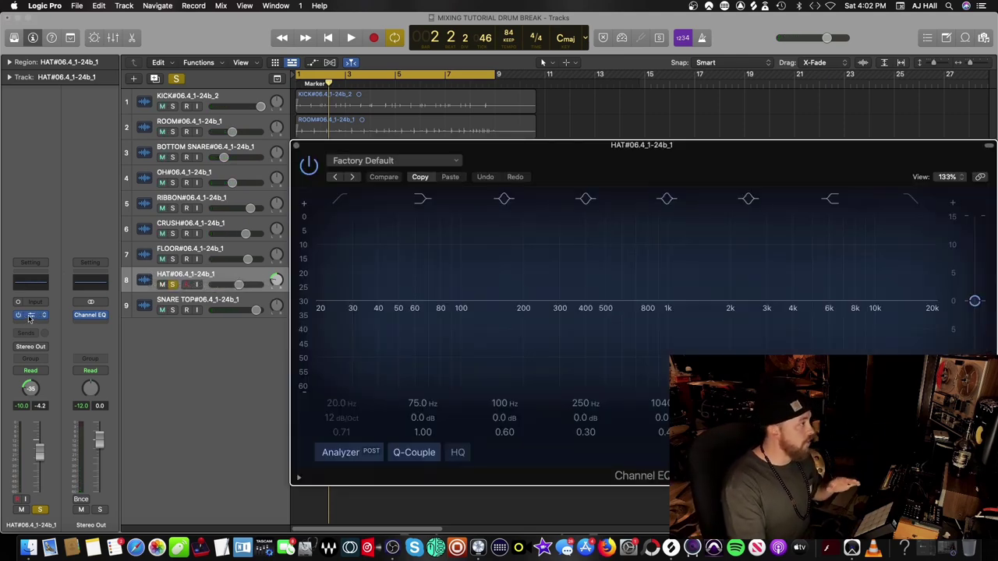
pyautogui.click(339, 200)
pyautogui.moveTo(319, 317); pyautogui.dragTo(654, 315)
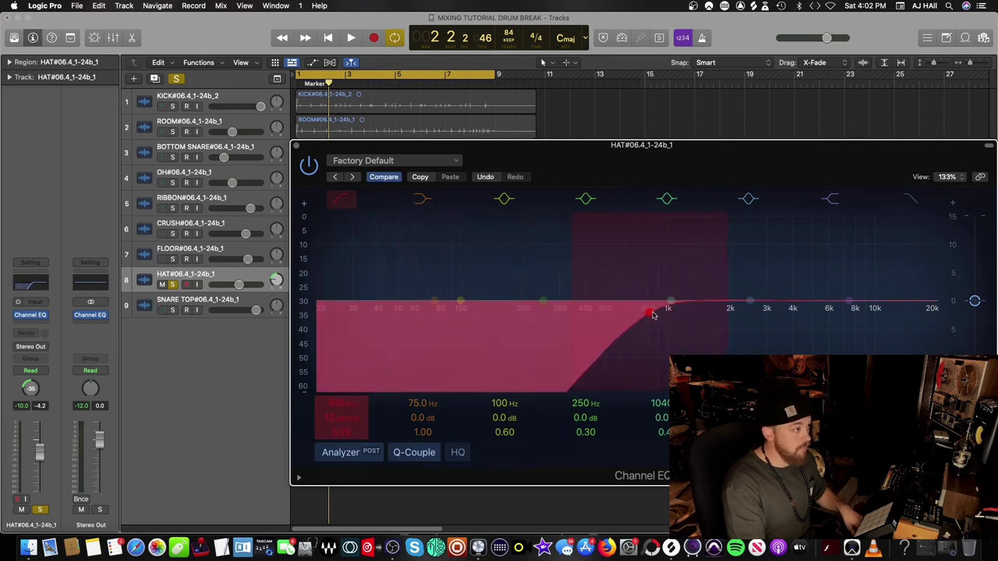
pyautogui.press('space')
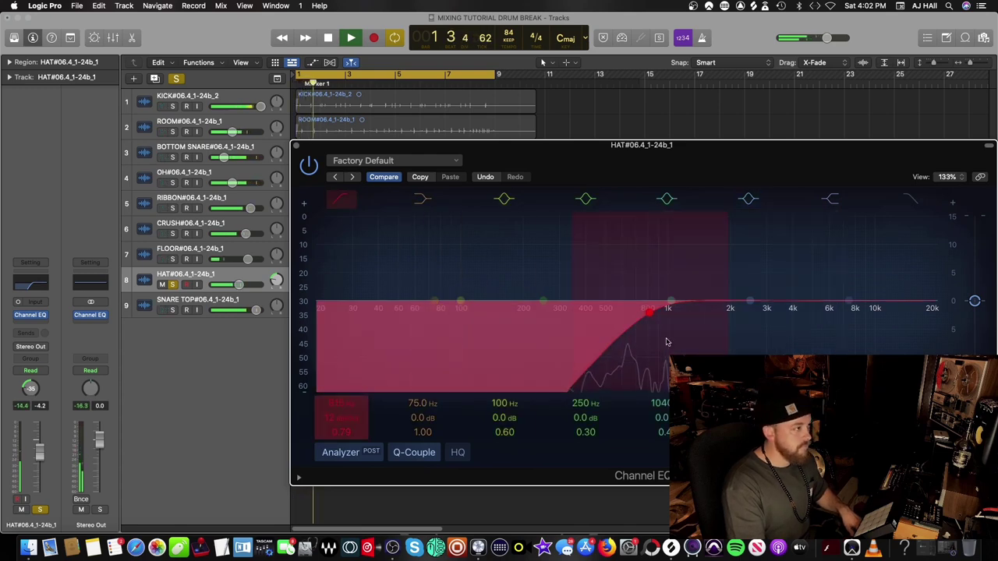
pyautogui.press('space')
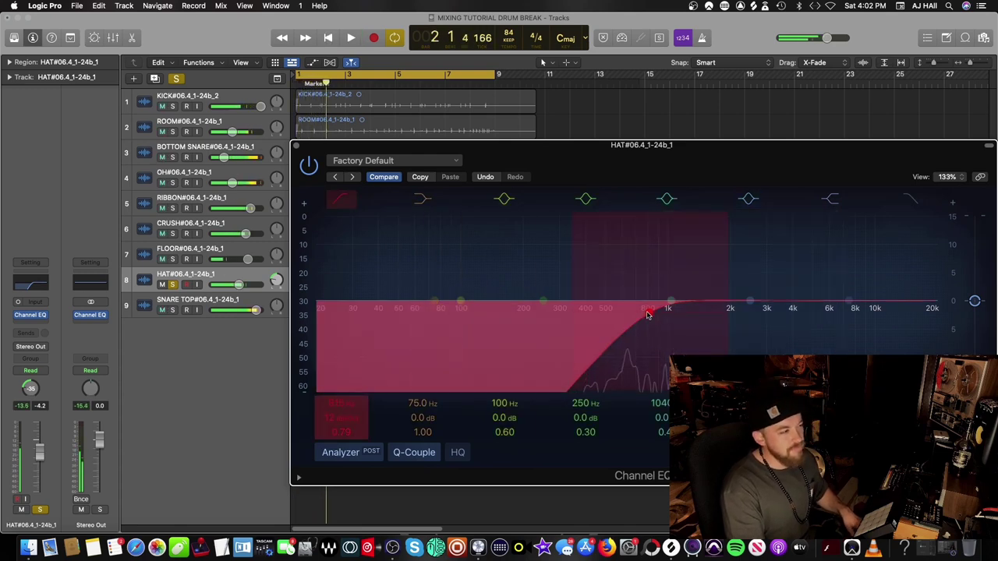
# Lower the hat's low cut frequency to about 484 Hz, audition the result and close the Channel EQ window.
pyautogui.moveTo(651, 314); pyautogui.dragTo(608, 317)
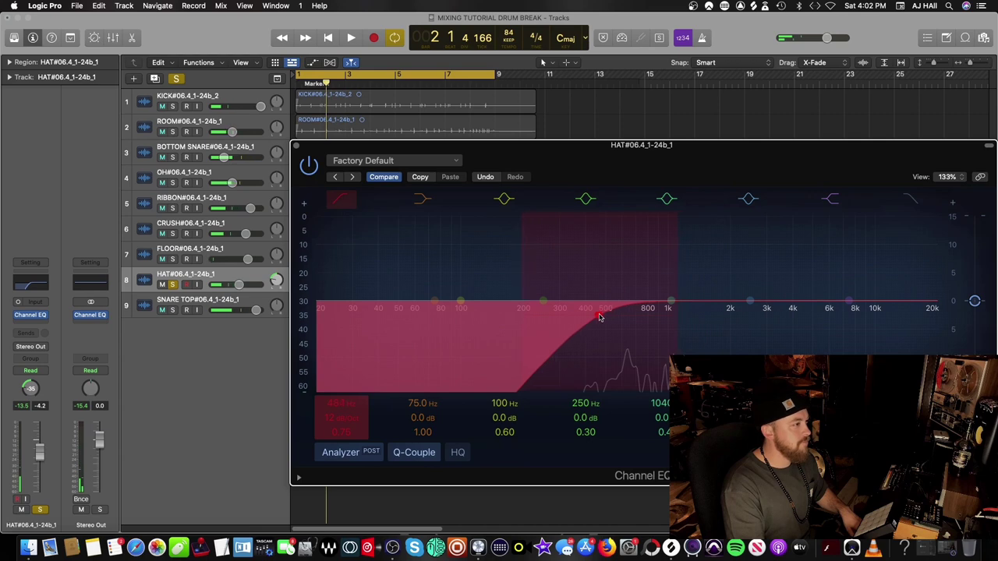
pyautogui.press('space')
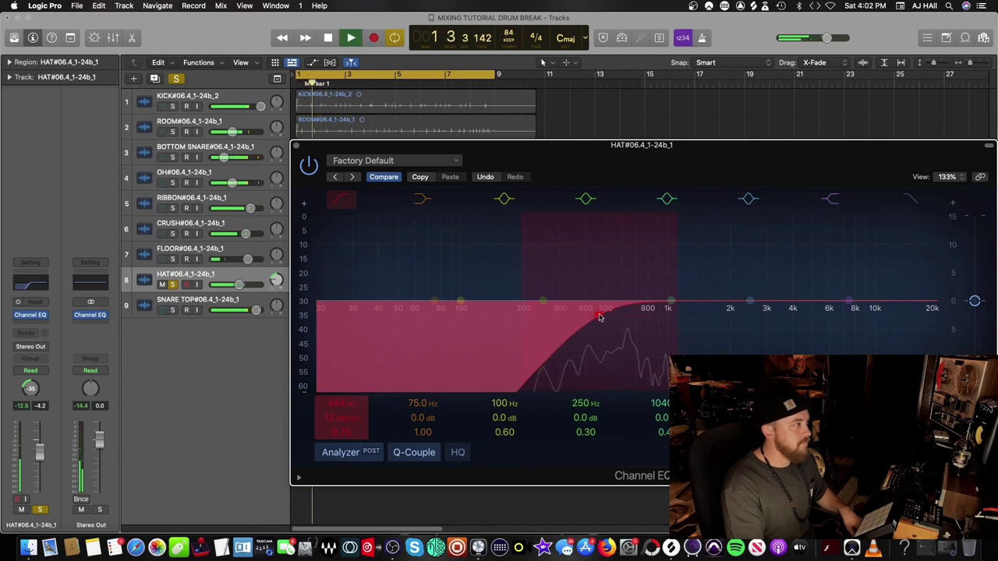
pyautogui.press('space')
pyautogui.click(294, 146)
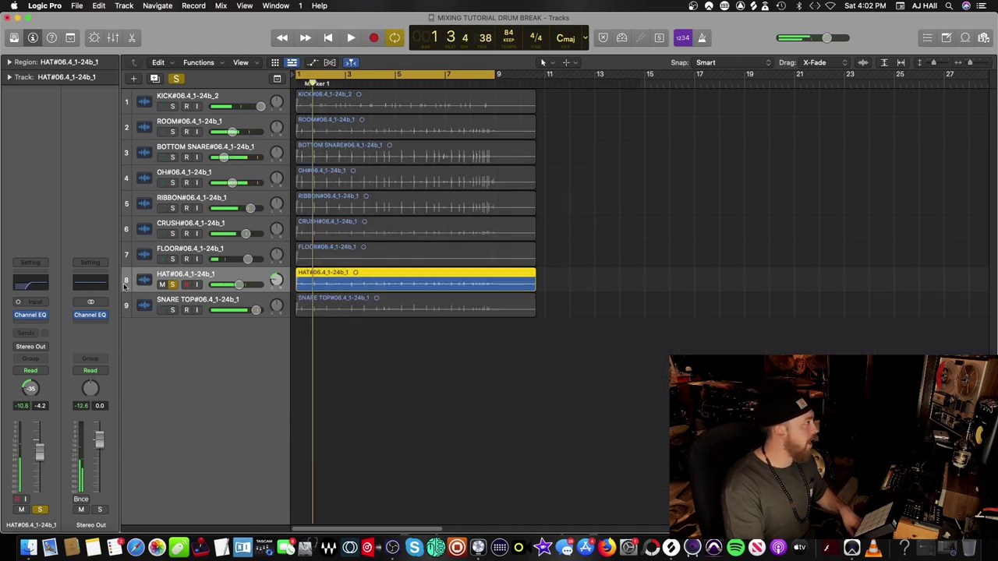
# Insert a mono Overdrive after the Channel EQ on the hat track and start auditioning it.
pyautogui.click(31, 326)
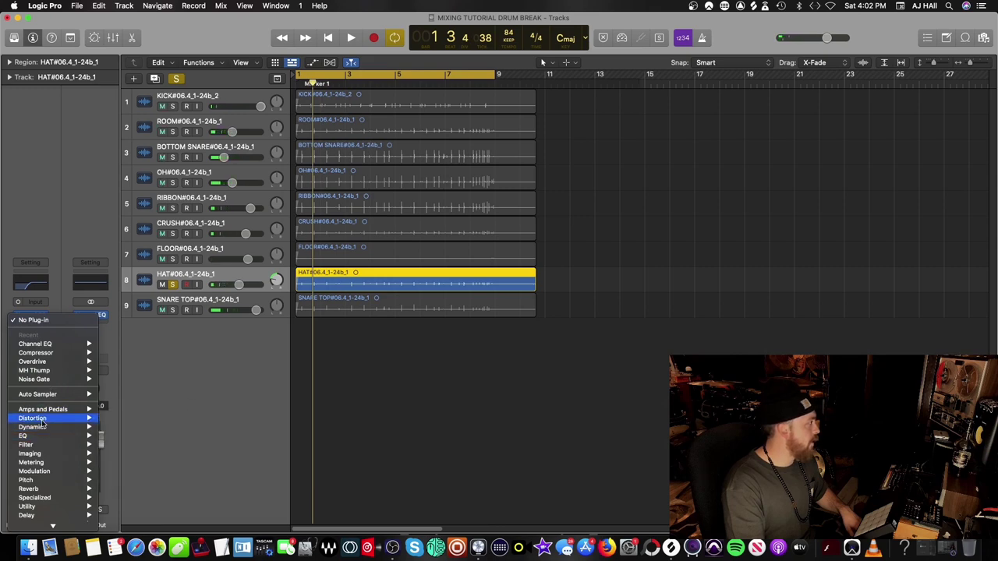
pyautogui.moveTo(43, 421)
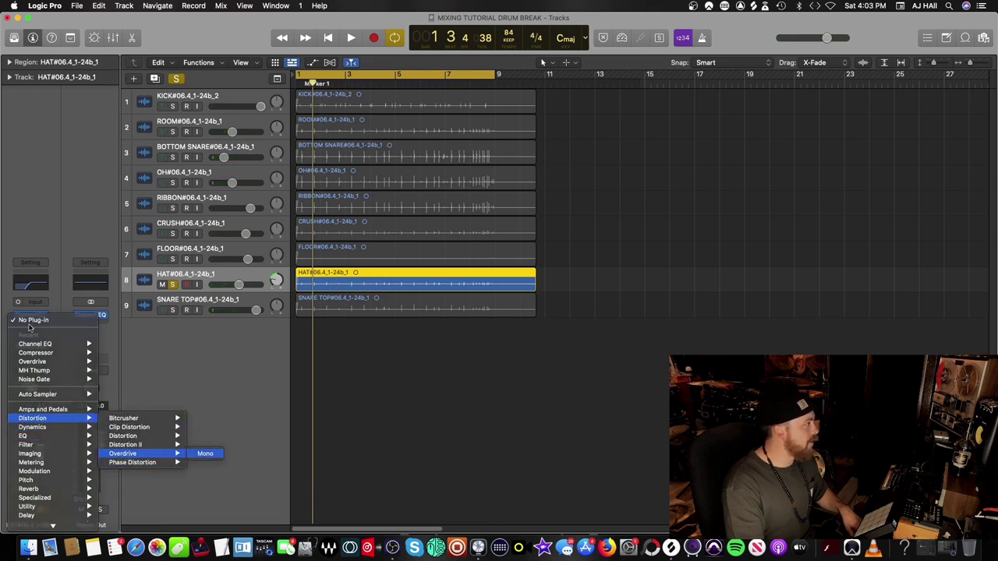
pyautogui.press('Return')
pyautogui.moveTo(331, 282); pyautogui.dragTo(334, 250)
pyautogui.press('space')
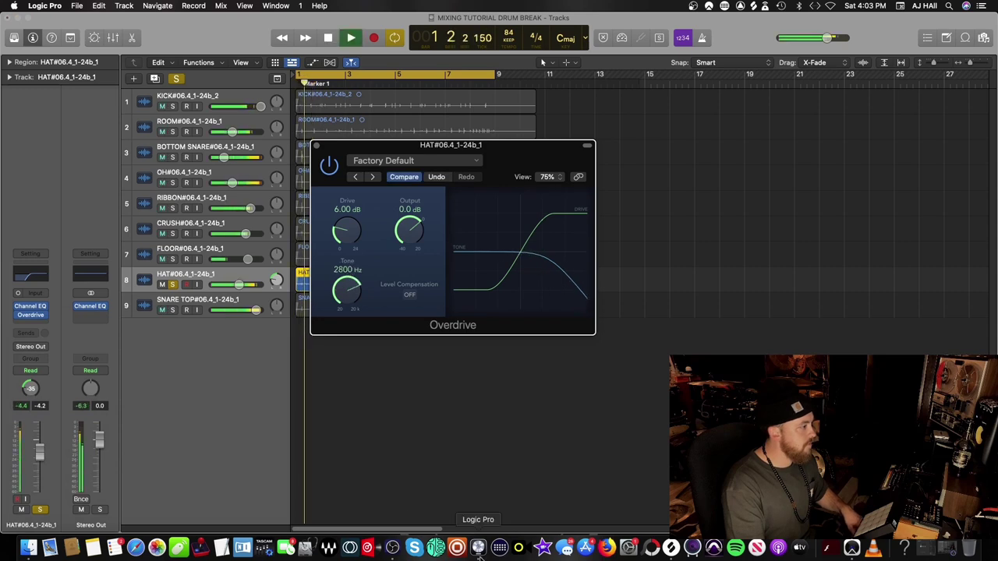
pyautogui.click(392, 551)
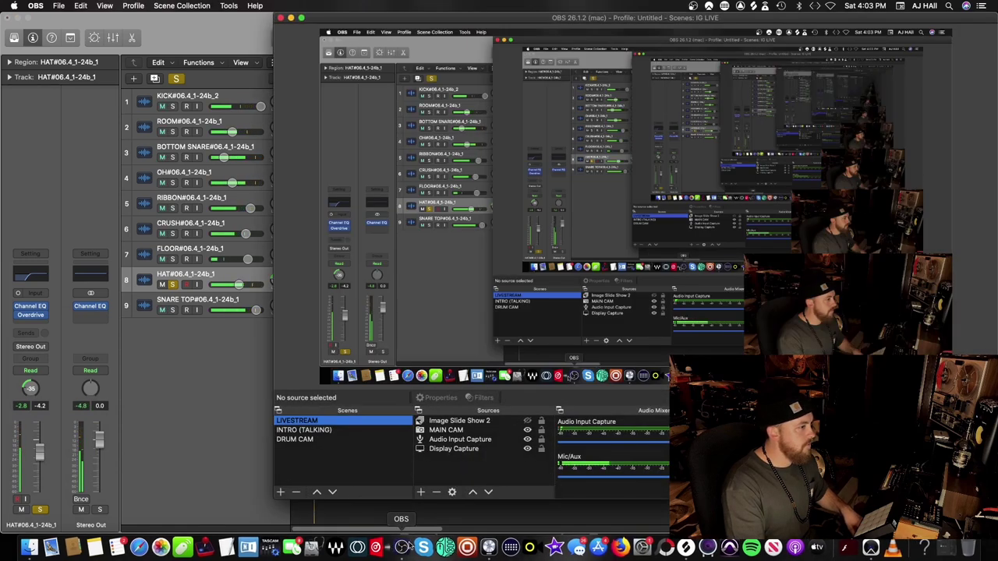
pyautogui.click(357, 548)
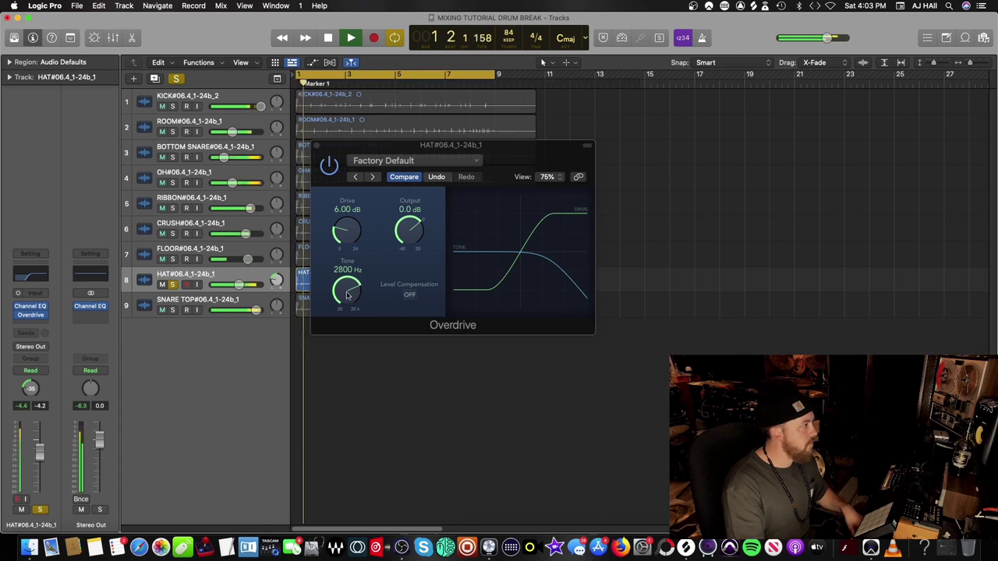
# Set the hat Overdrive's tone to 20000 Hz, drive to 15.50 dB and output to -7.0 dB, auditioning during playback, and close its window.
pyautogui.press('space')
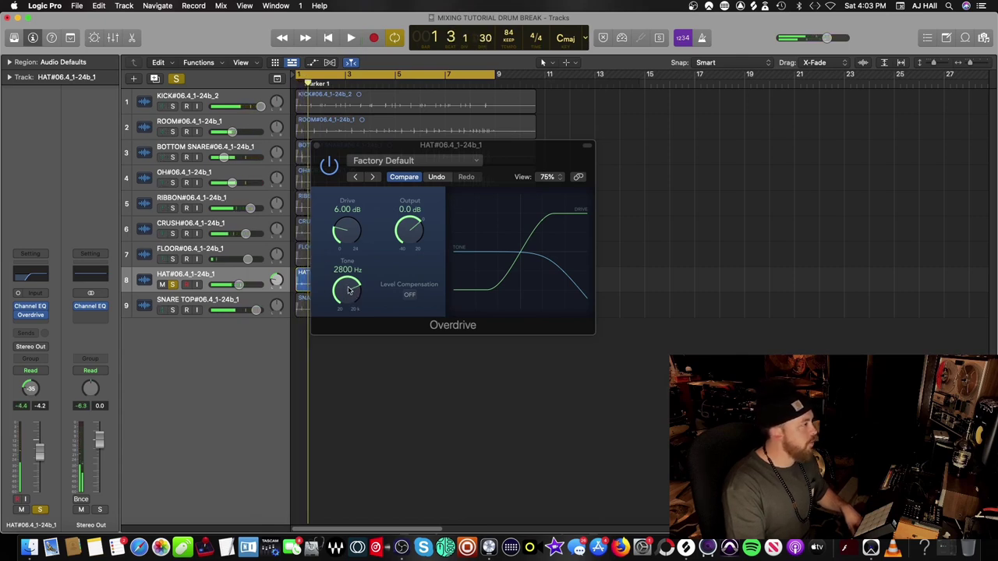
pyautogui.moveTo(349, 290); pyautogui.dragTo(352, 261)
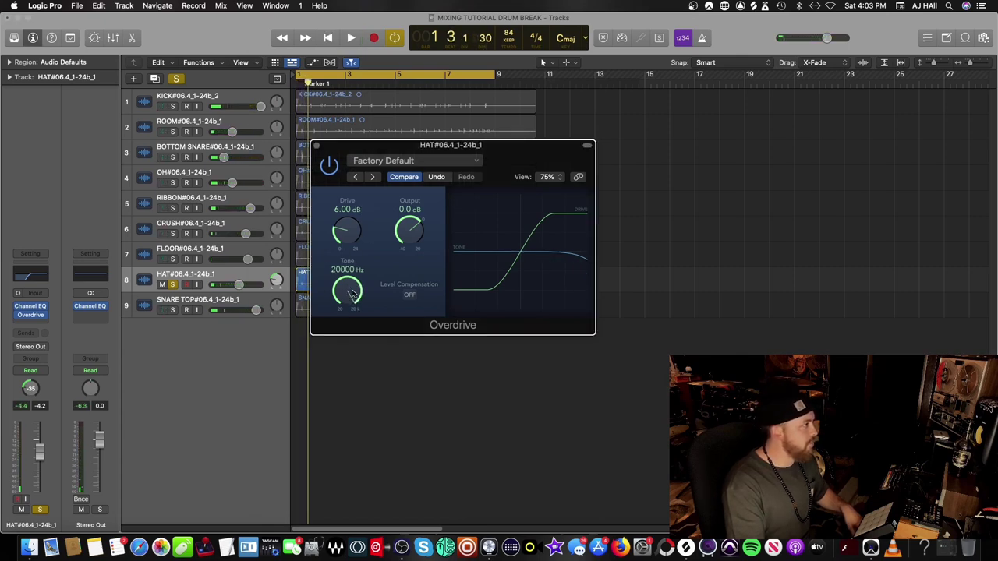
pyautogui.press('space')
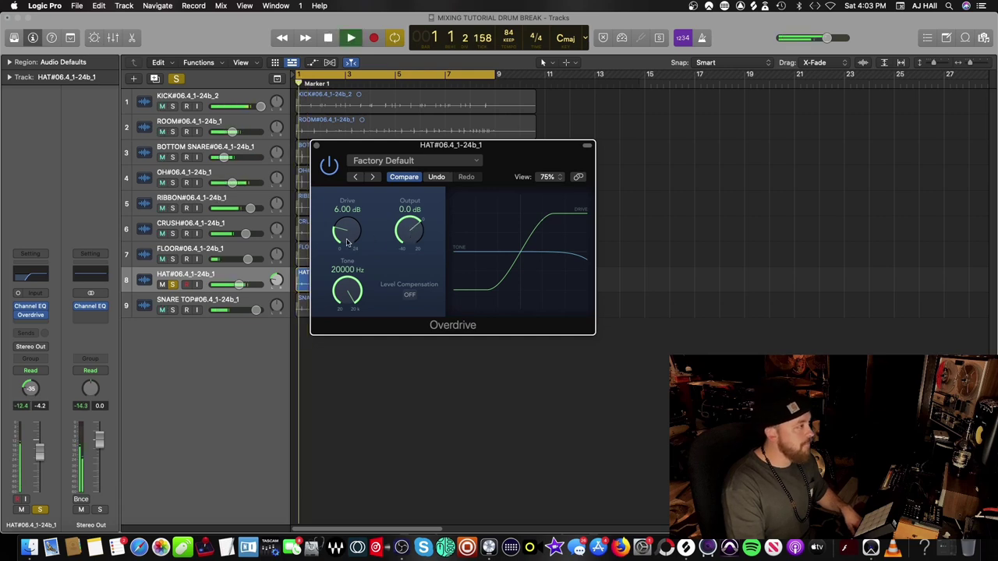
pyautogui.moveTo(347, 243); pyautogui.dragTo(351, 200)
pyautogui.scroll(-7, 409, 238)
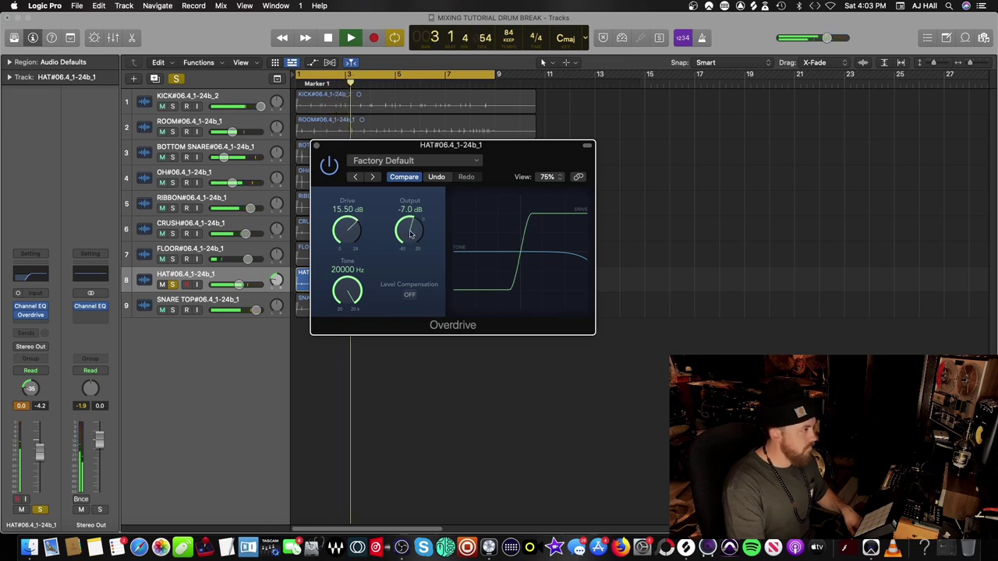
pyautogui.click(315, 145)
pyautogui.press('space')
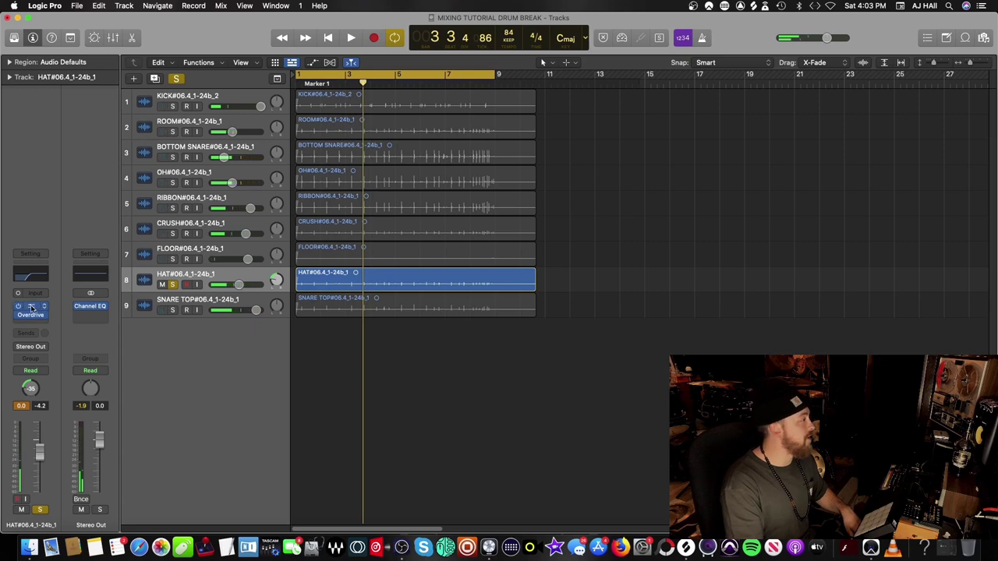
# Raise the low cut frequency in the hat's Channel EQ to about 900 Hz and close the window.
pyautogui.click(31, 307)
pyautogui.moveTo(617, 315); pyautogui.dragTo(658, 312)
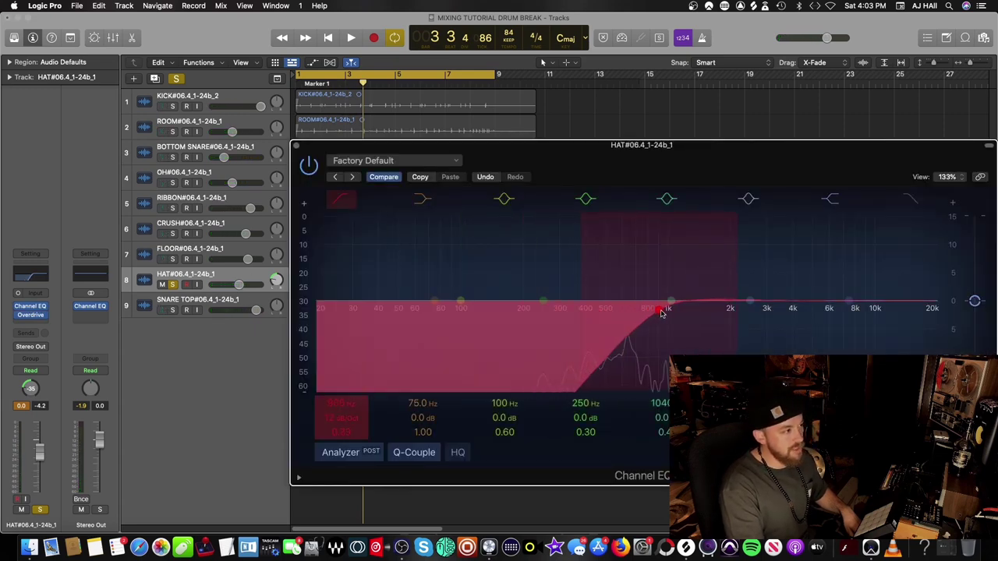
pyautogui.click(295, 145)
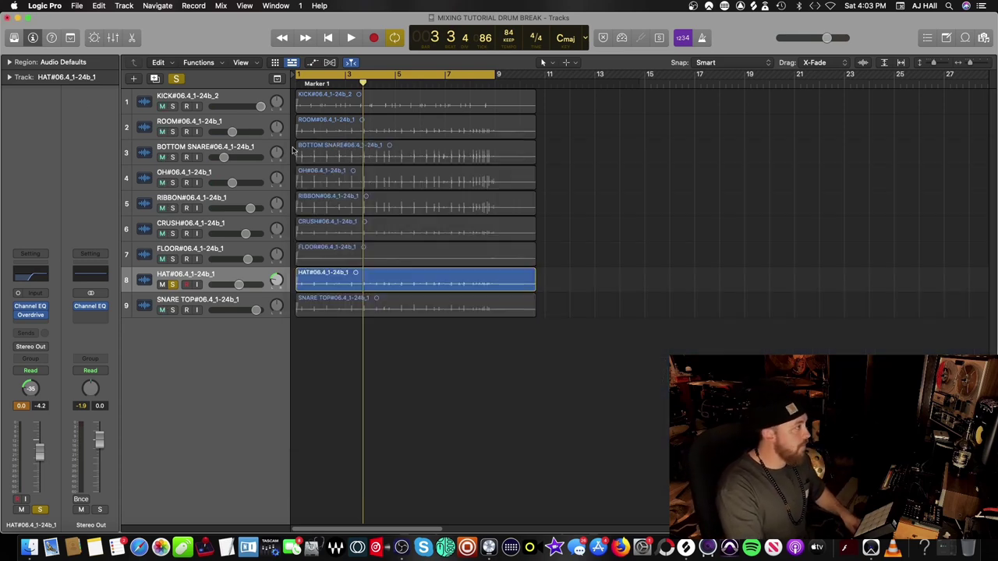
# Listen to the soloed hat briefly, unsolo it and play the full drum mix.
pyautogui.press('space')
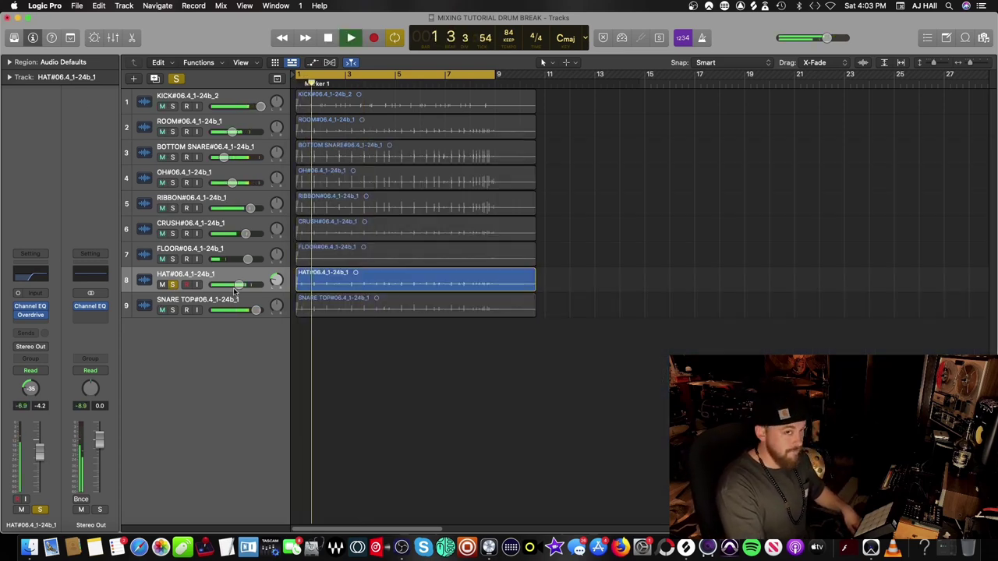
pyautogui.press('space')
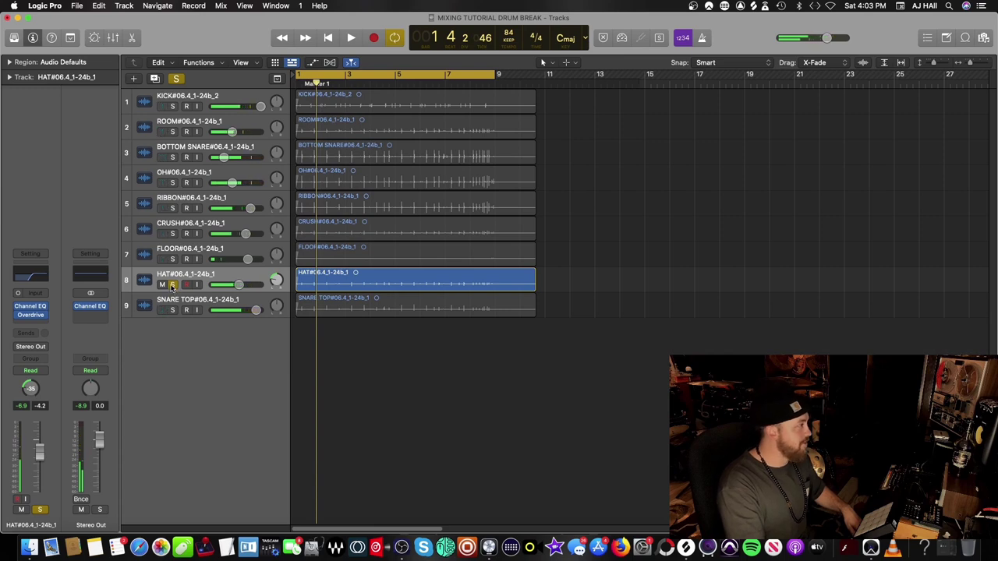
pyautogui.click(173, 285)
pyautogui.press('space')
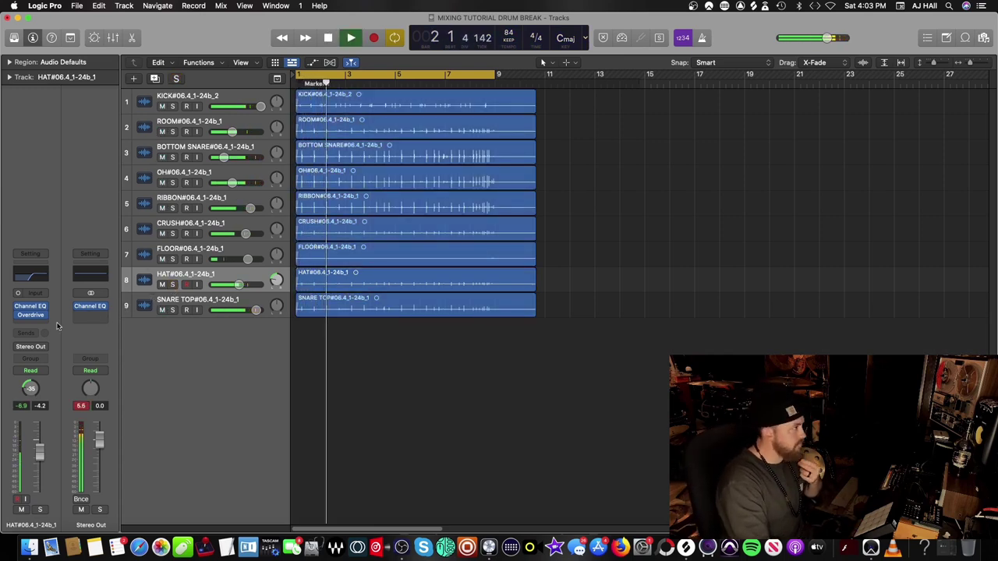
# Compare the full mix with the hat's Channel EQ and Overdrive bypassed and re-enabled, and lower the hat's volume to -8.6 dB.
pyautogui.moveTo(239, 285); pyautogui.dragTo(236, 290)
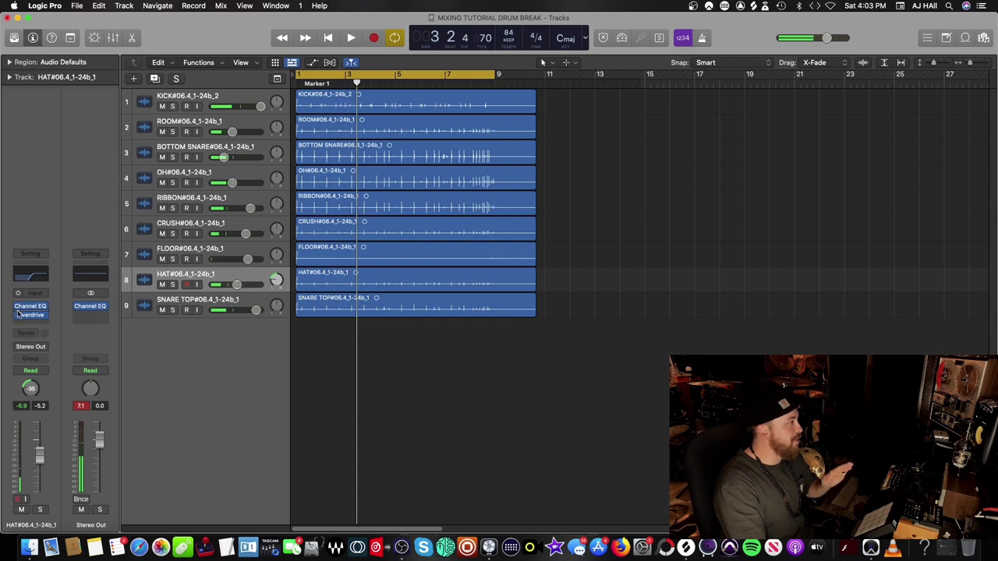
pyautogui.press('space')
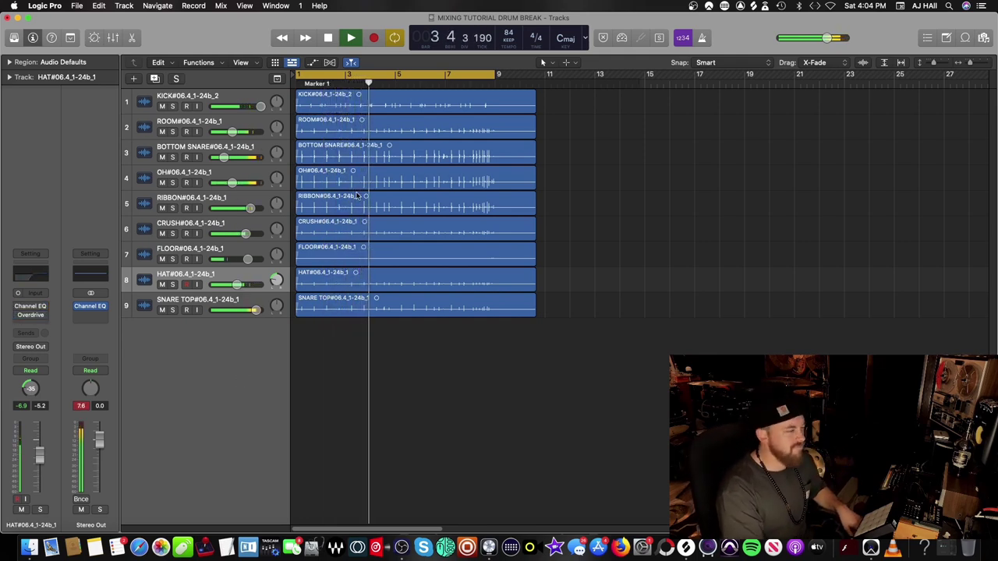
pyautogui.press('space')
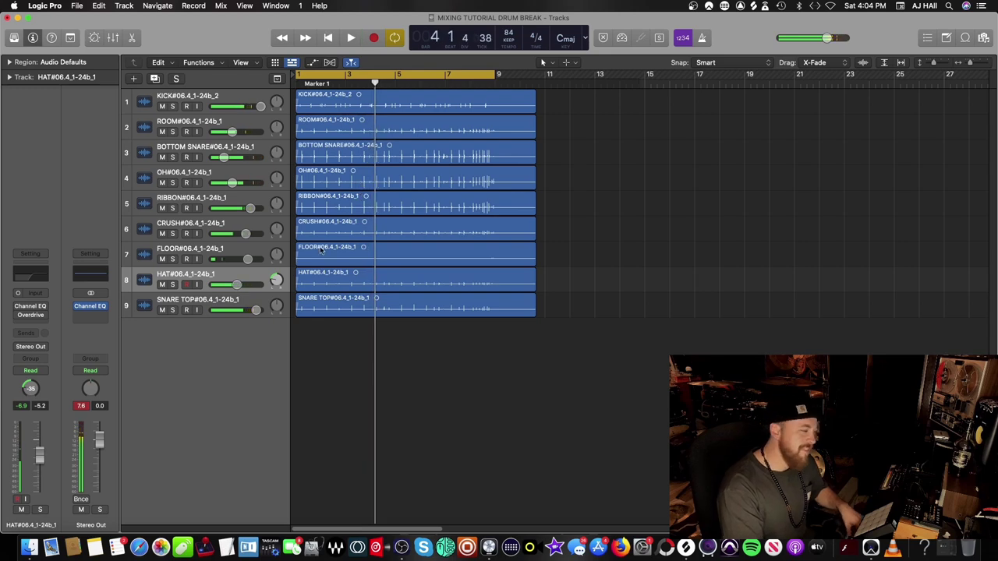
pyautogui.click(17, 316)
pyautogui.press('Escape')
pyautogui.press('space')
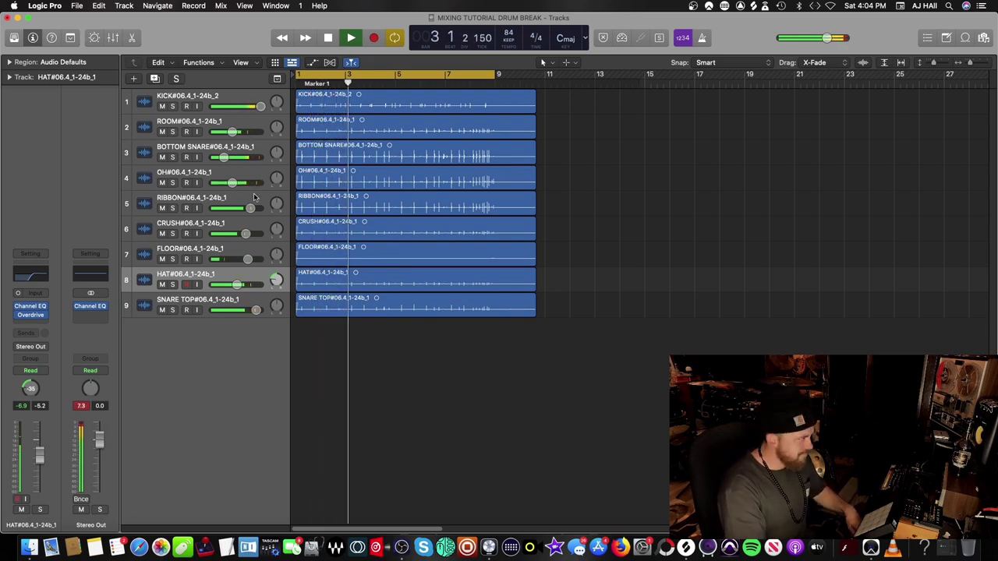
pyautogui.press('space')
pyautogui.moveTo(237, 284)
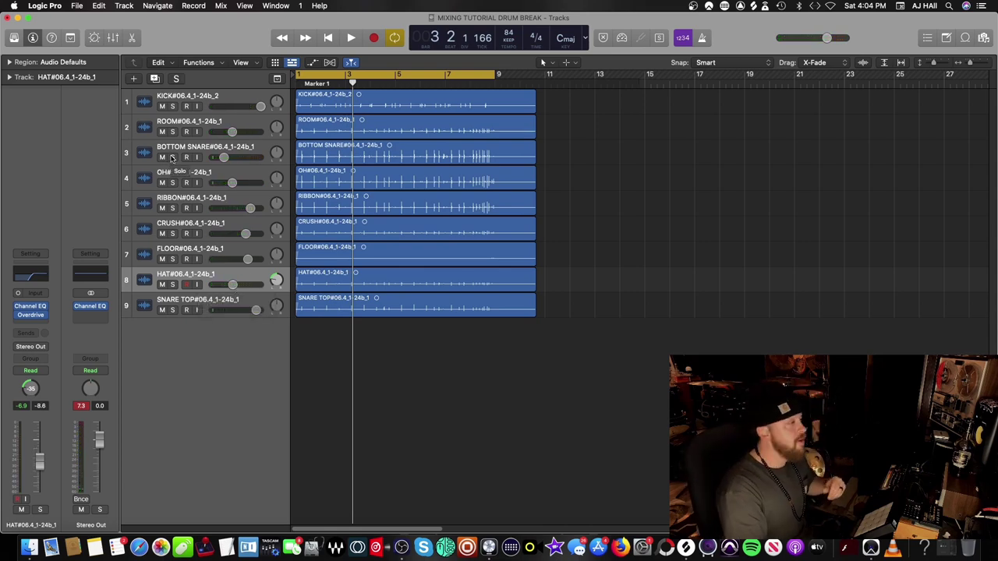
# Solo the bottom snare track and raise its volume to -4.2 dB while auditioning it.
pyautogui.click(172, 158)
pyautogui.click(175, 150)
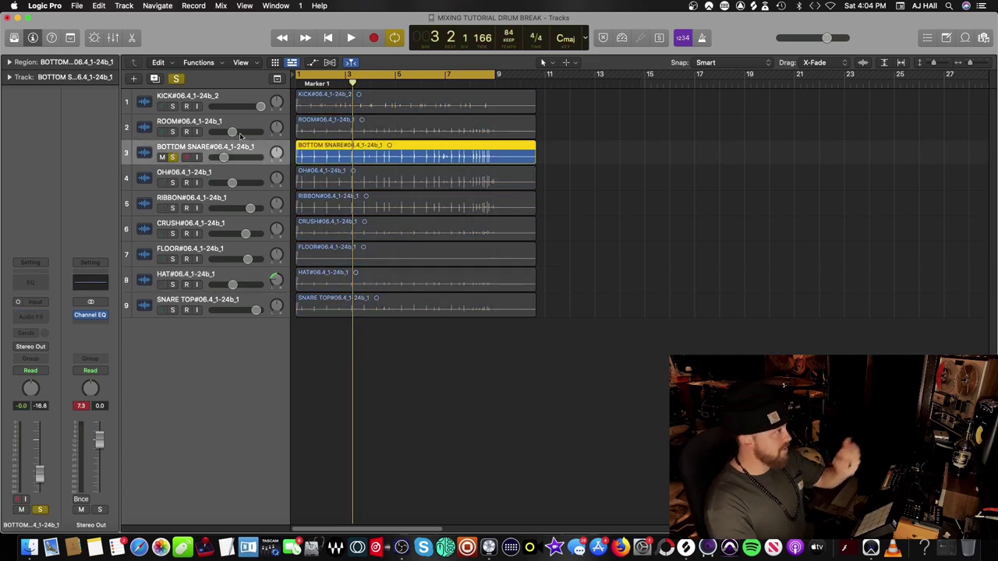
pyautogui.press('space')
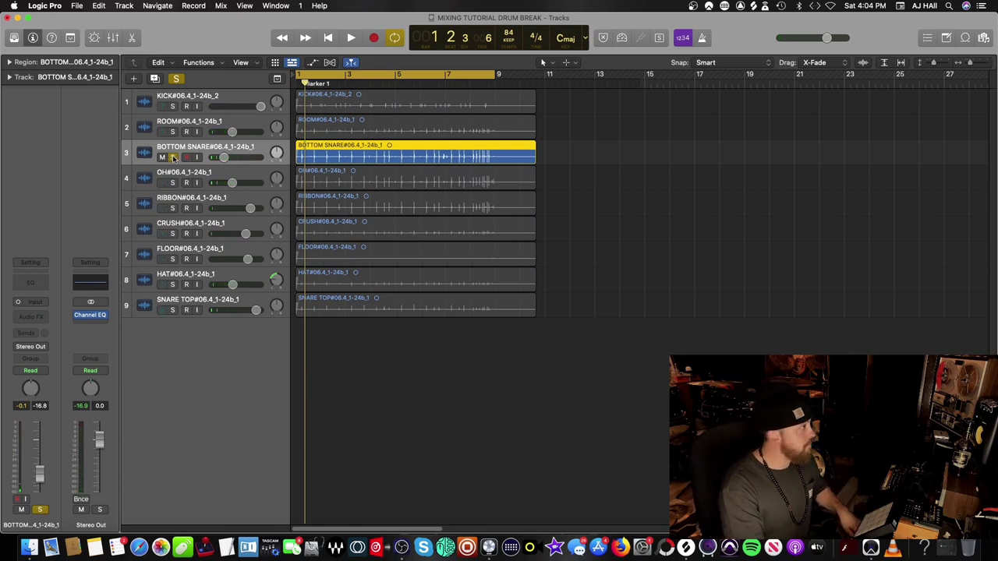
pyautogui.press('space')
pyautogui.moveTo(224, 156); pyautogui.dragTo(238, 157)
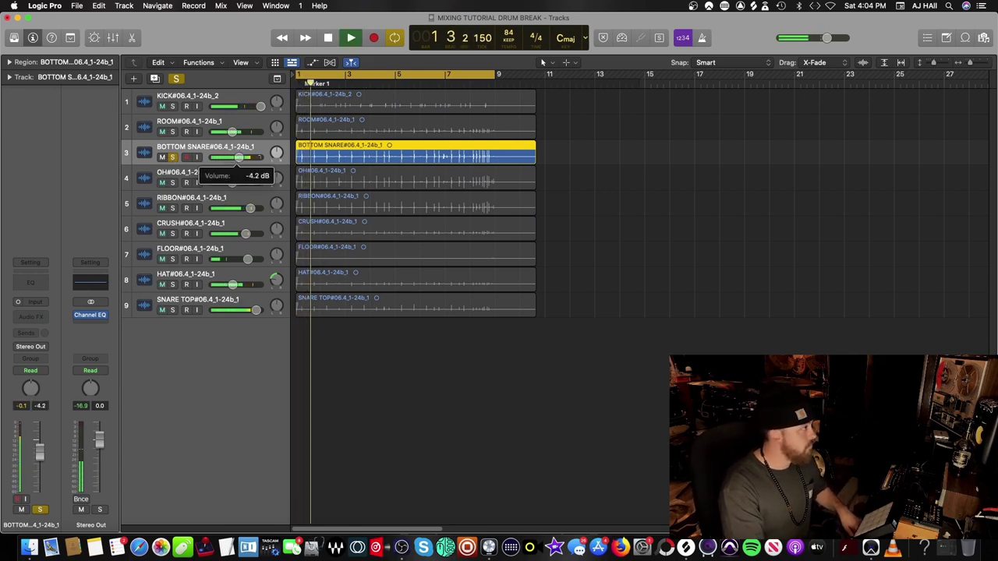
pyautogui.press('space')
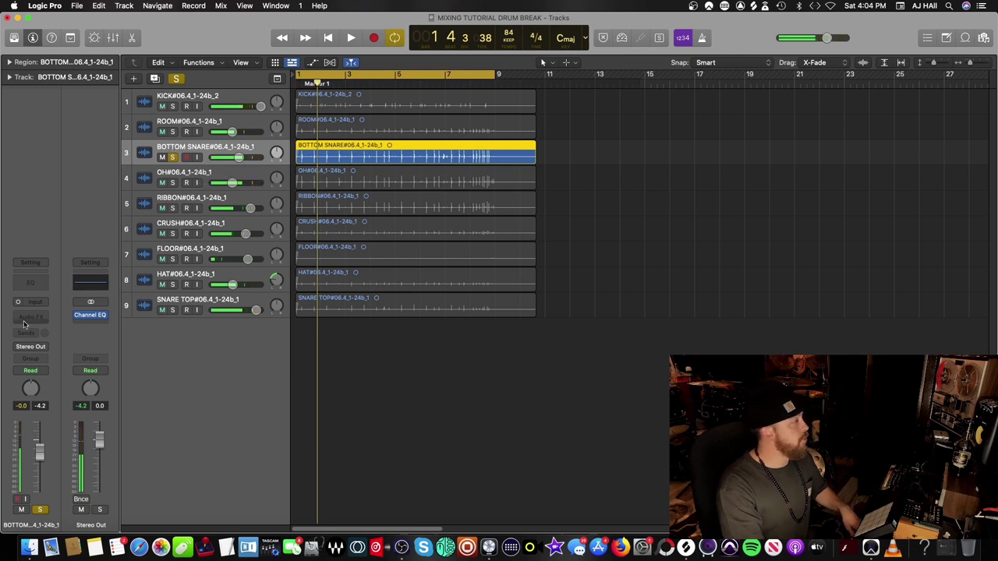
# Add a Channel EQ to the bottom snare with a 1000 Hz low cut, audition it and close its window.
pyautogui.click(34, 285)
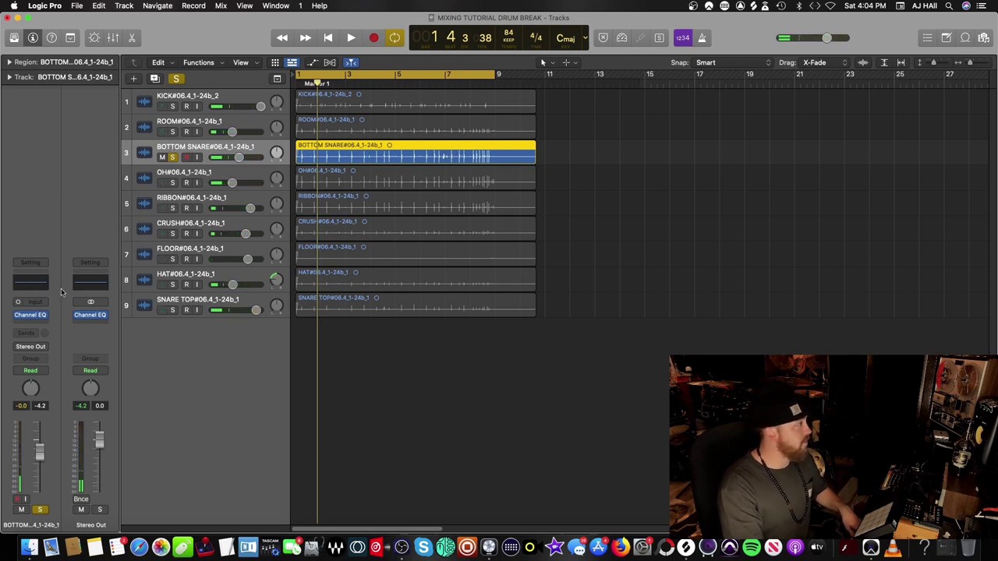
pyautogui.click(32, 316)
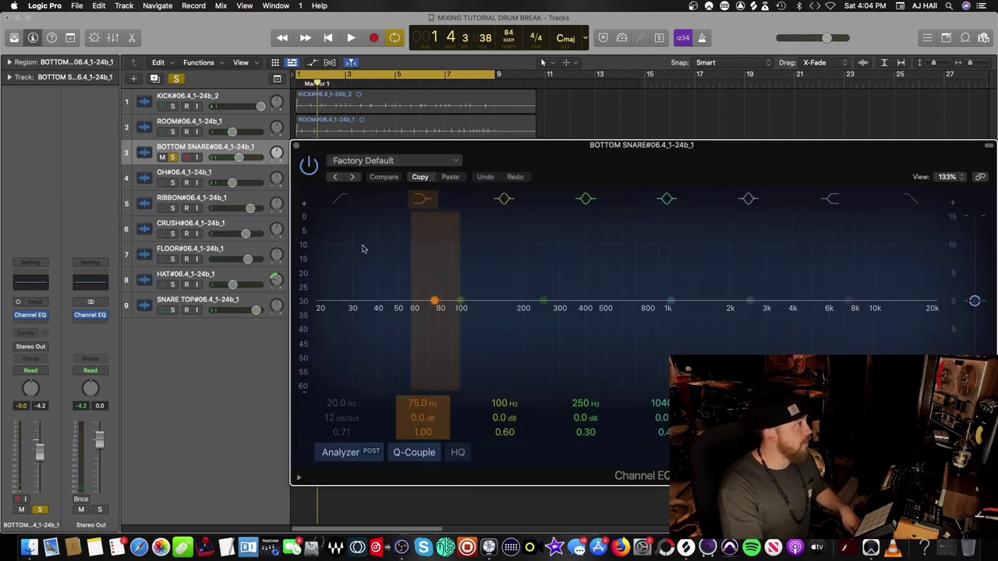
pyautogui.click(341, 199)
pyautogui.moveTo(316, 326); pyautogui.dragTo(669, 322)
pyautogui.press('space')
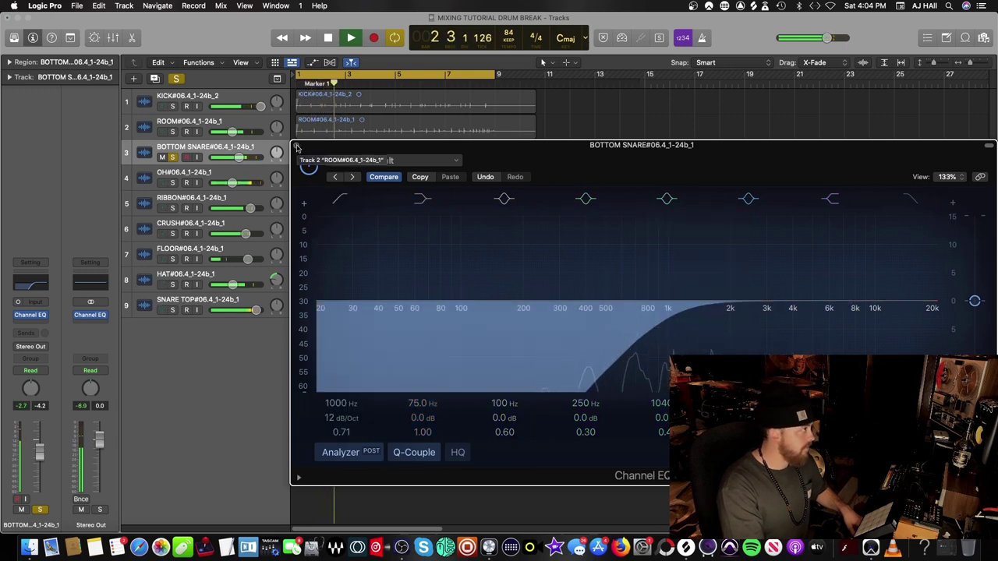
pyautogui.click(296, 146)
pyautogui.press('space')
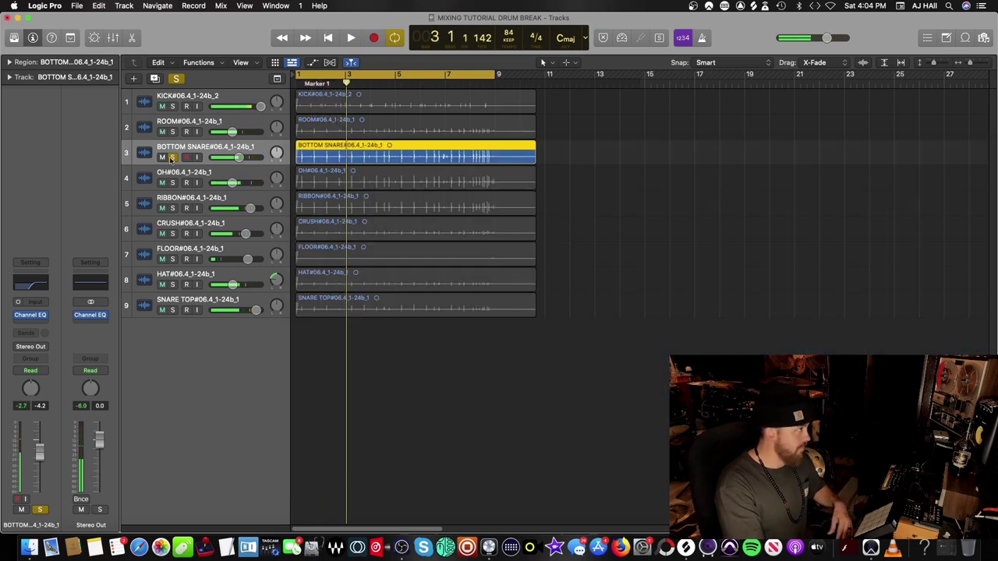
# Insert a mono Bitcrusher after the Channel EQ on the bottom snare track.
pyautogui.click(32, 328)
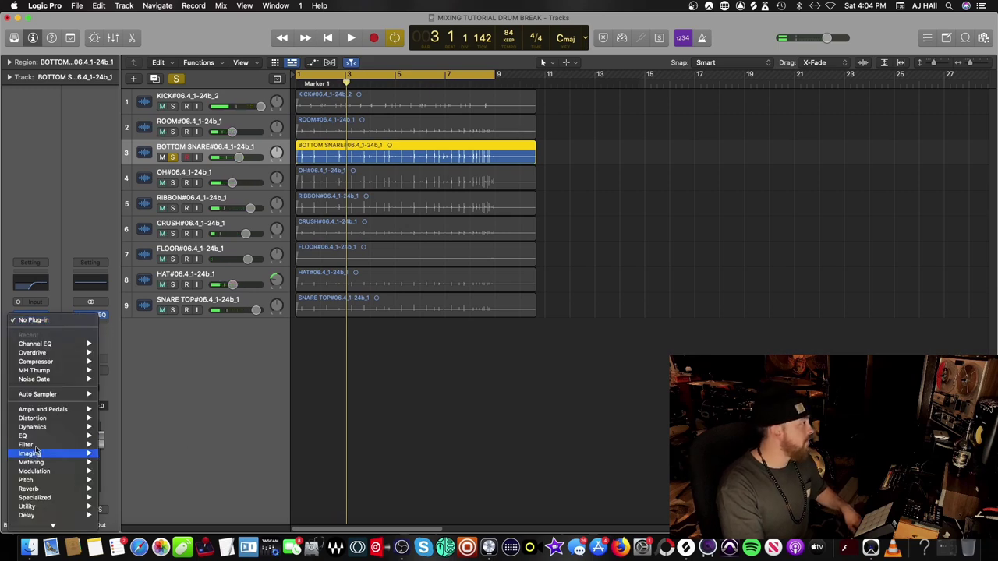
pyautogui.moveTo(43, 427)
pyautogui.moveTo(137, 445)
pyautogui.moveTo(145, 419)
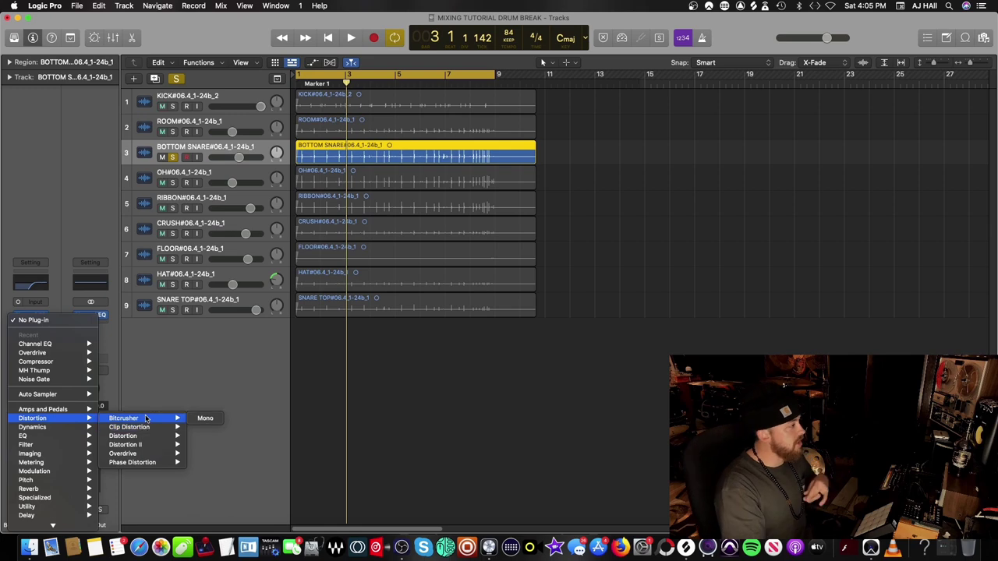
pyautogui.click(205, 419)
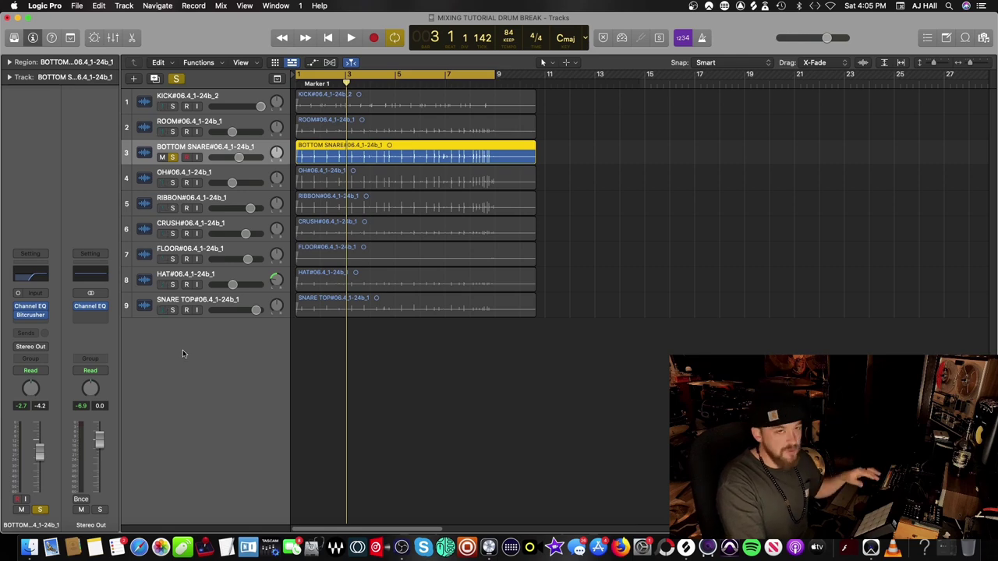
# Load the 16 Bit Downshift preset in the bottom snare's Bitcrusher, set the mix to 56.30% during playback and close its window.
pyautogui.click(30, 315)
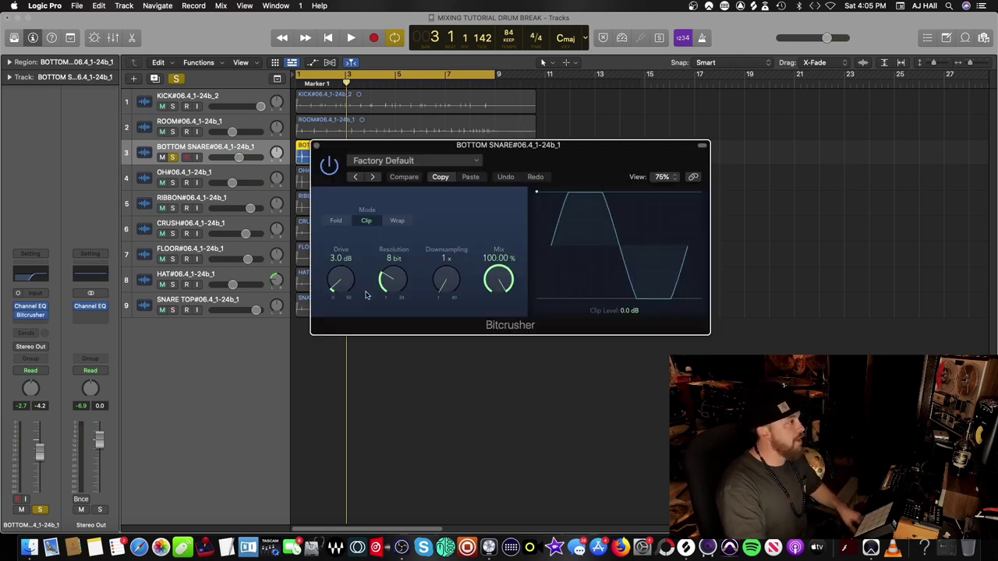
pyautogui.click(421, 162)
pyautogui.click(382, 392)
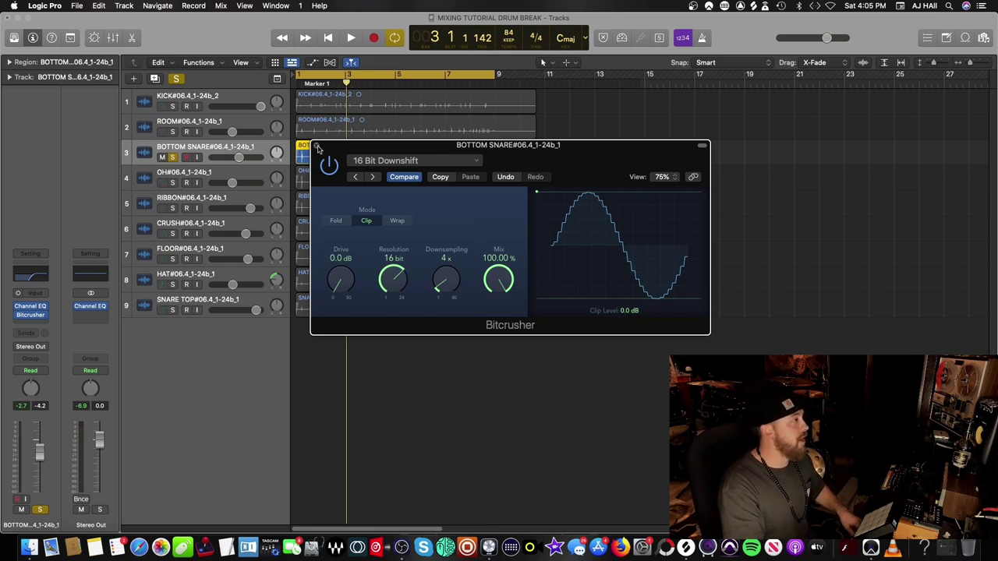
pyautogui.press('space')
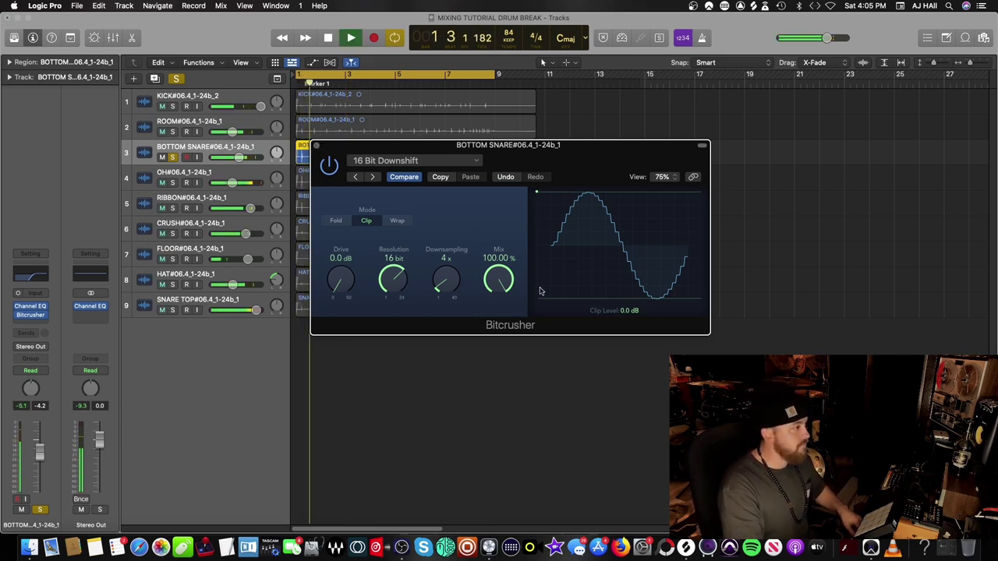
pyautogui.moveTo(499, 281); pyautogui.dragTo(494, 318)
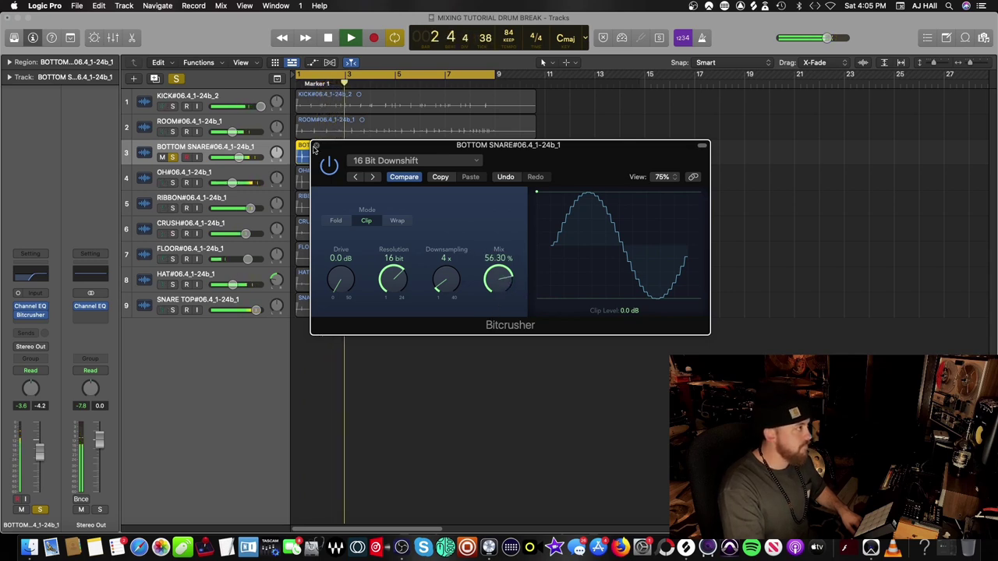
pyautogui.click(316, 147)
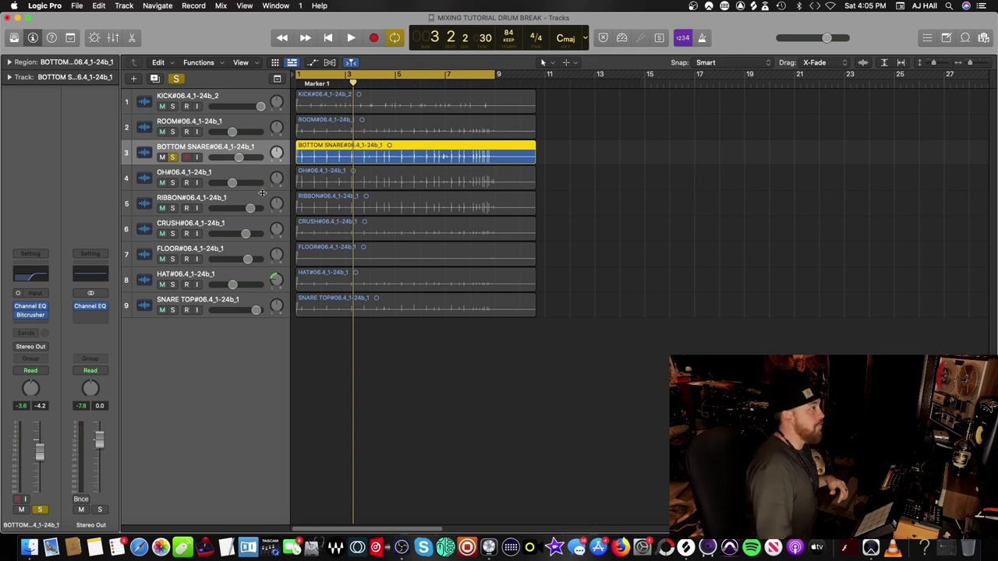
# Insert BABY Audio's mono Magic Switch after the Bitcrusher on the bottom snare track.
pyautogui.click(28, 325)
pyautogui.moveTo(51, 500)
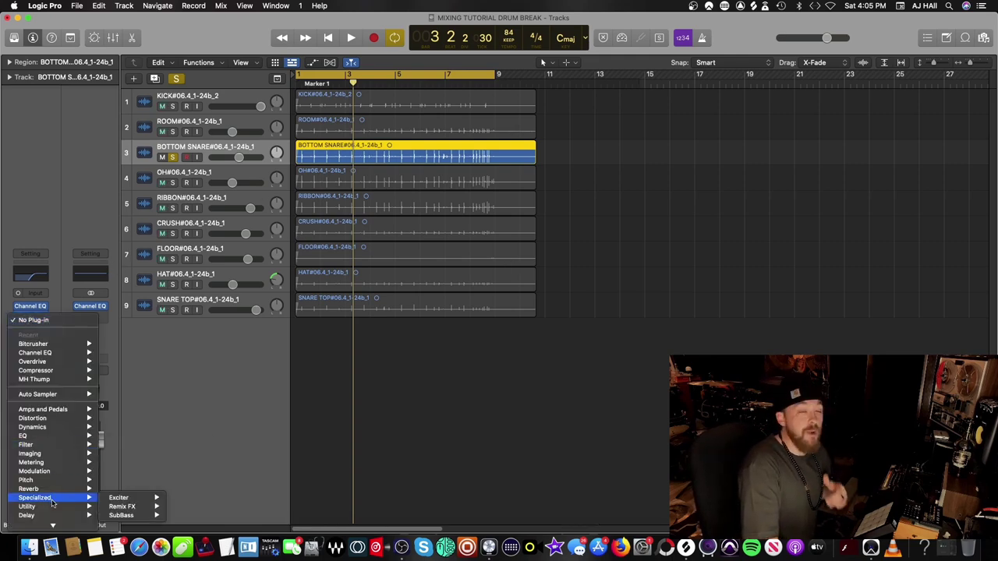
pyautogui.moveTo(59, 556)
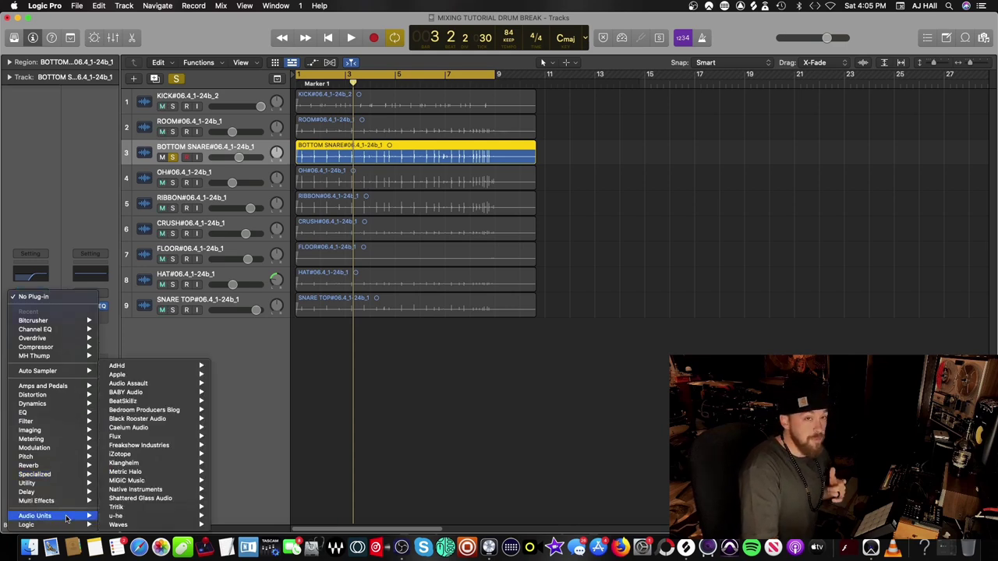
pyautogui.moveTo(119, 392)
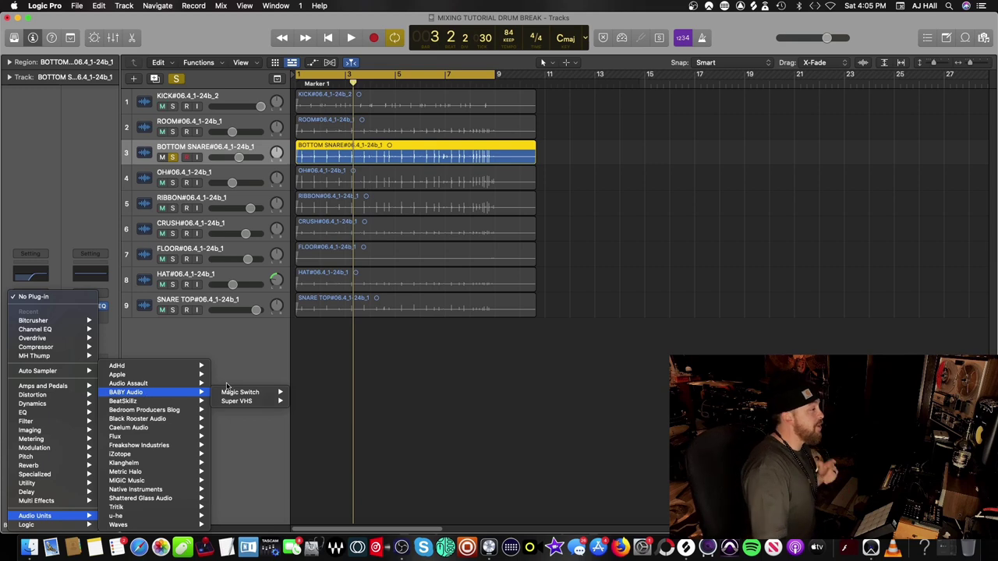
pyautogui.moveTo(270, 394)
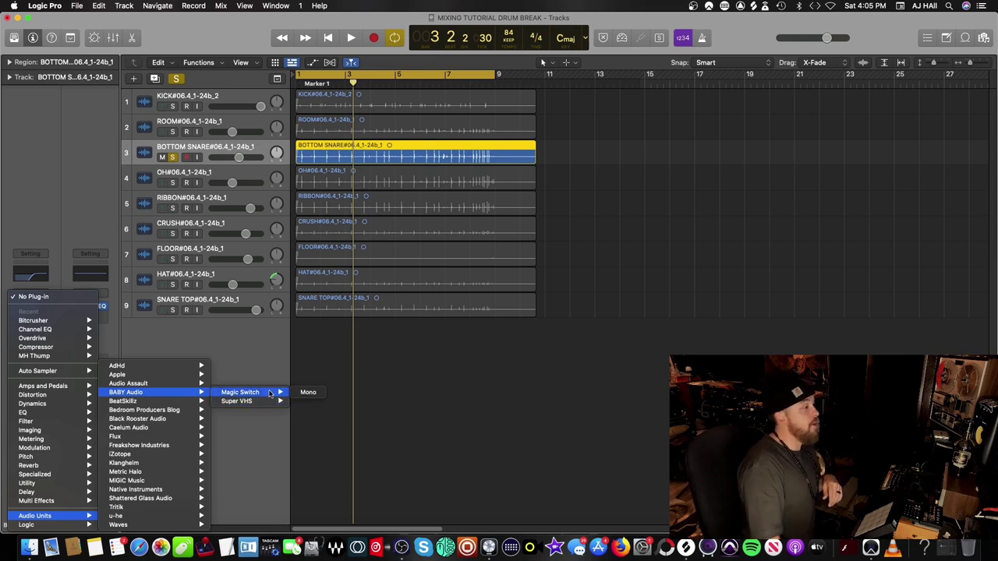
pyautogui.click(309, 392)
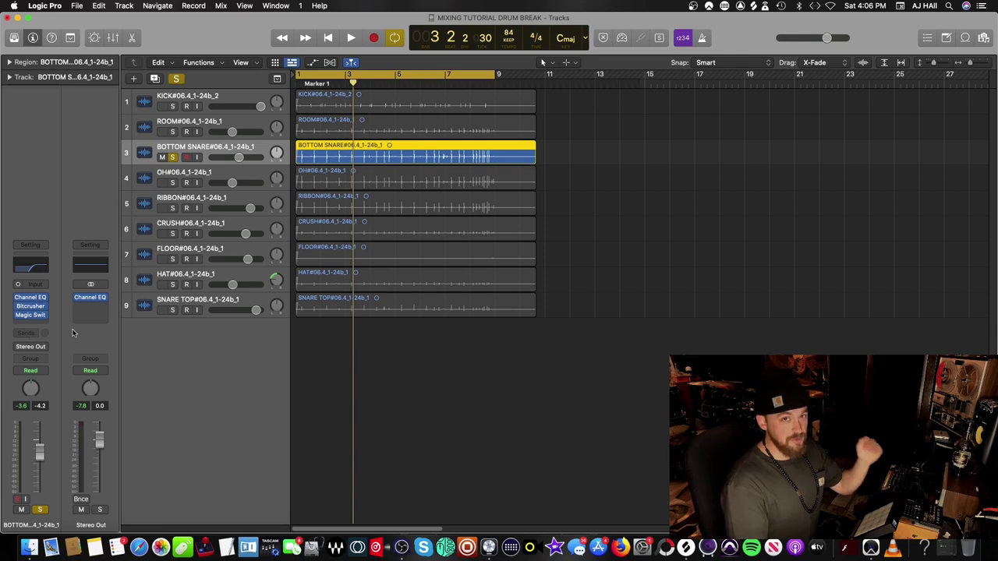
# Open Magic Switch on the bottom snare, switch the effect on and audition it with the mix at maximum.
pyautogui.click(32, 316)
pyautogui.press('space')
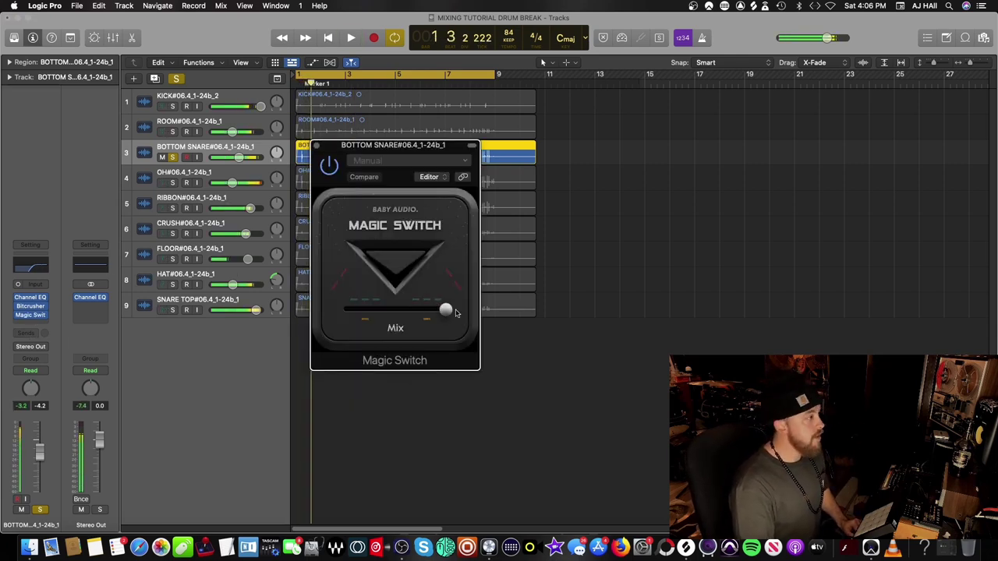
pyautogui.moveTo(446, 312); pyautogui.dragTo(404, 310)
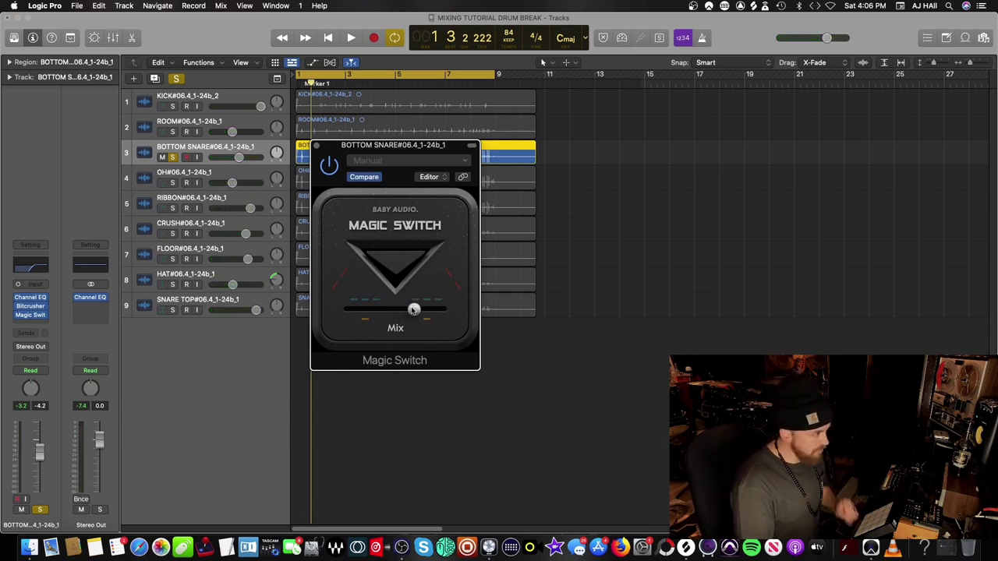
pyautogui.press('space')
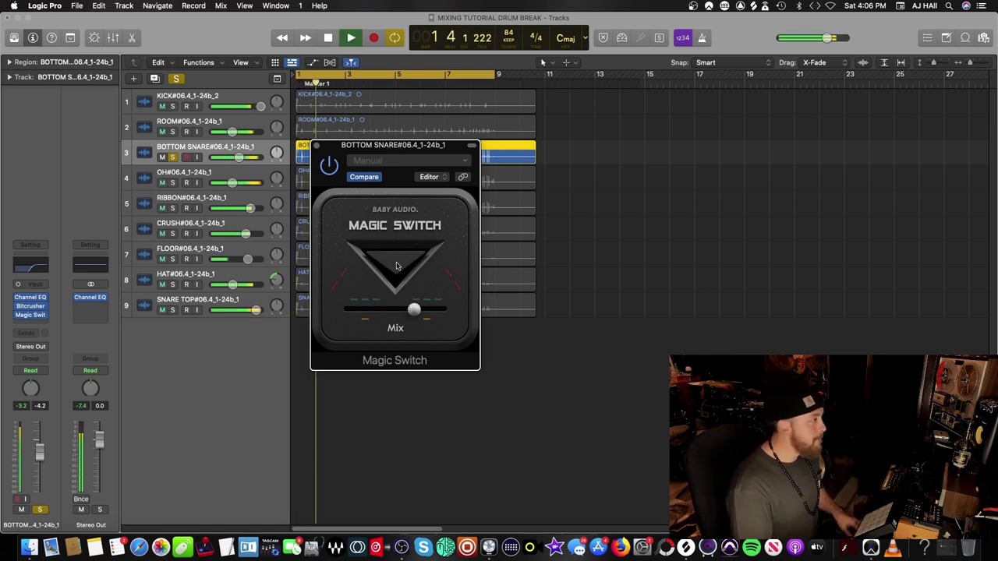
pyautogui.click(396, 266)
pyautogui.moveTo(415, 311); pyautogui.dragTo(445, 309)
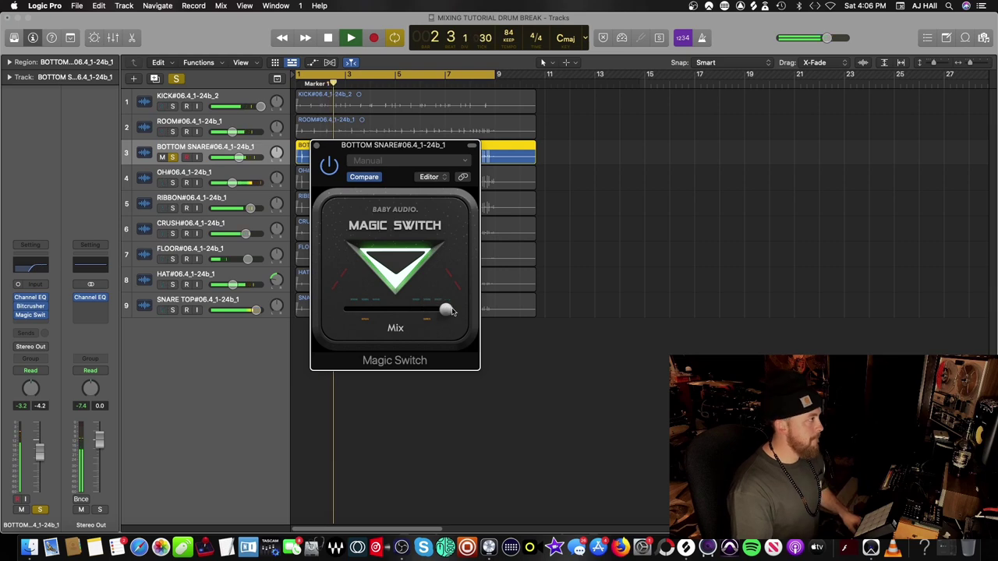
pyautogui.press('space')
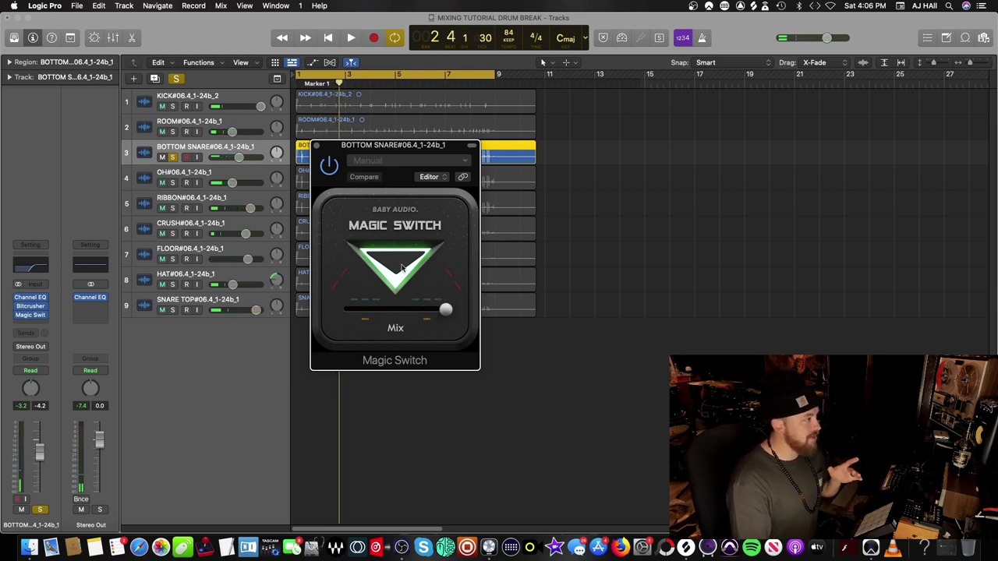
# Reduce the Magic Switch mix to about three quarters, listen to the bottom snare and close the plug-in window.
pyautogui.moveTo(445, 310); pyautogui.dragTo(408, 301)
pyautogui.press('space')
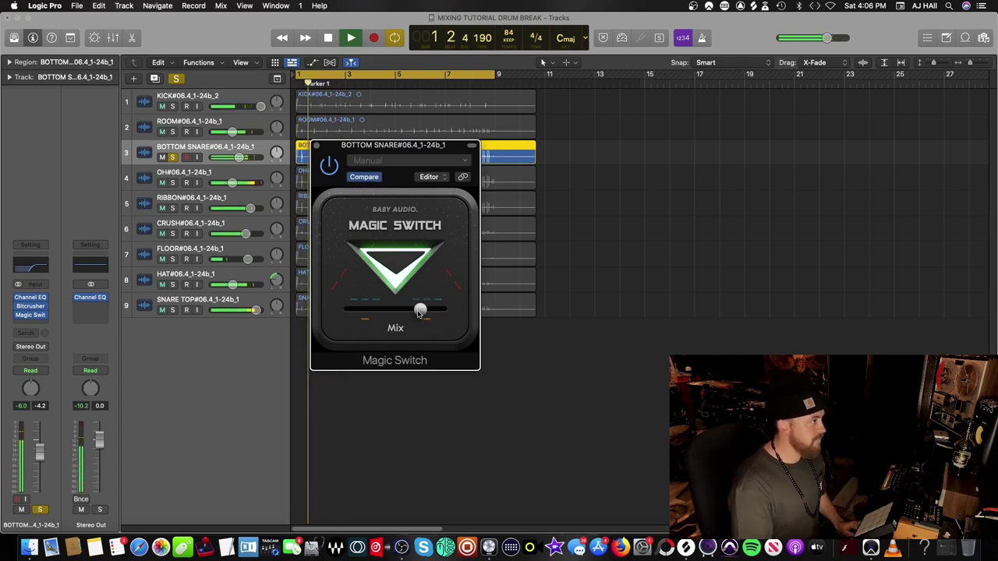
pyautogui.click(316, 146)
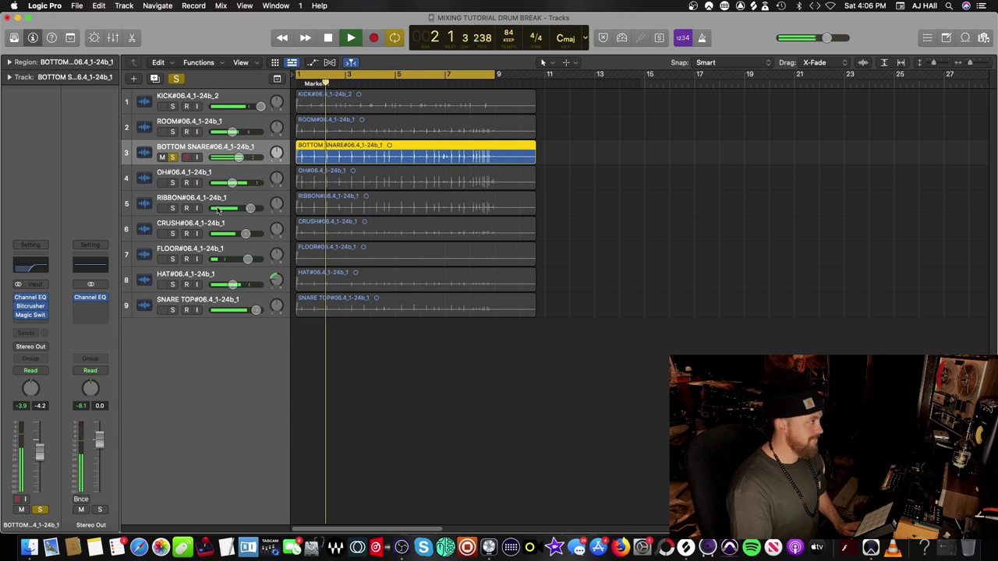
# Unsolo the bottom snare track and mute it.
pyautogui.click(173, 157)
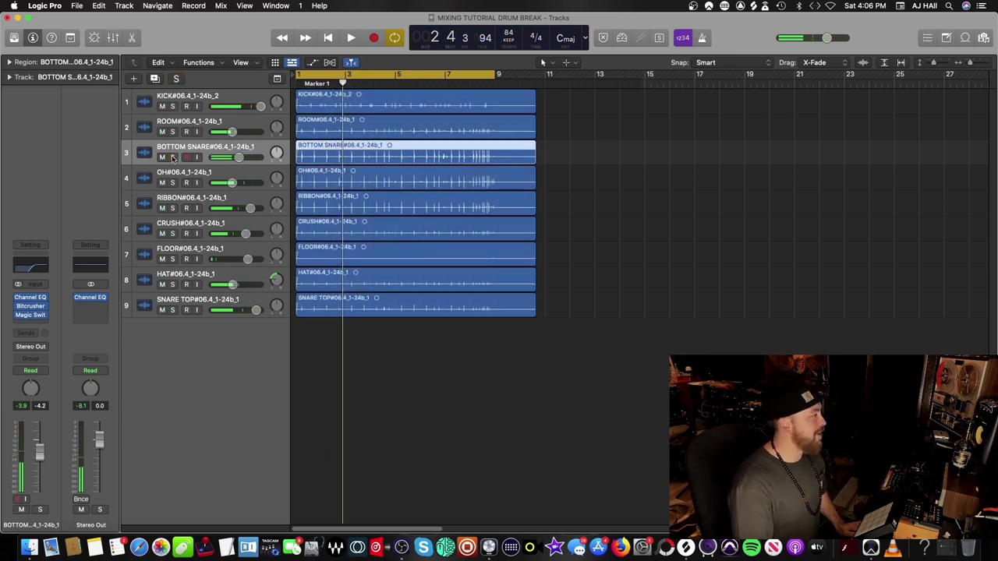
pyautogui.click(163, 158)
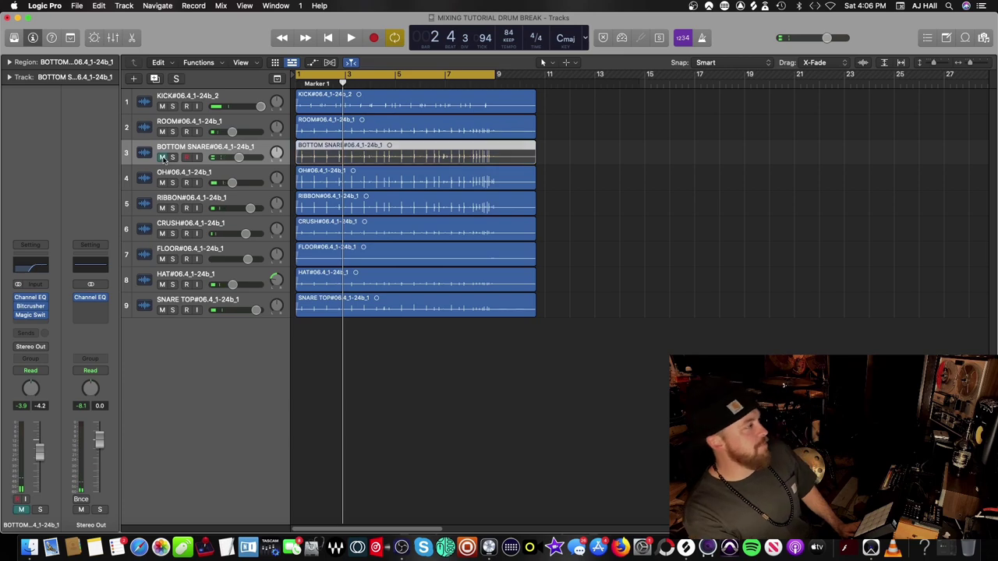
# Play the mix with the bottom snare muted, raise that track's volume to -1.7 dB and unmute it.
pyautogui.press('space')
pyautogui.moveTo(239, 158); pyautogui.dragTo(245, 158)
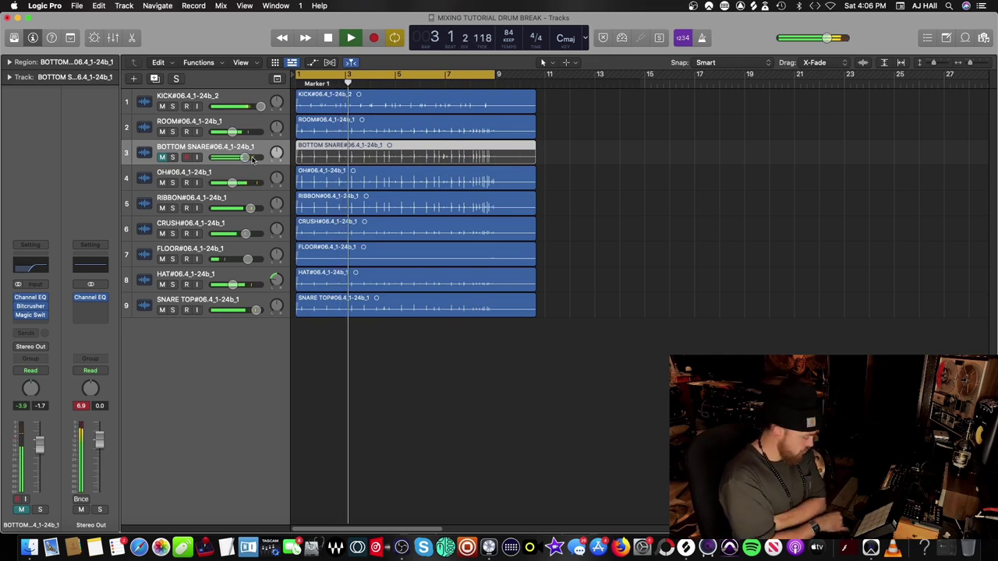
pyautogui.press('space')
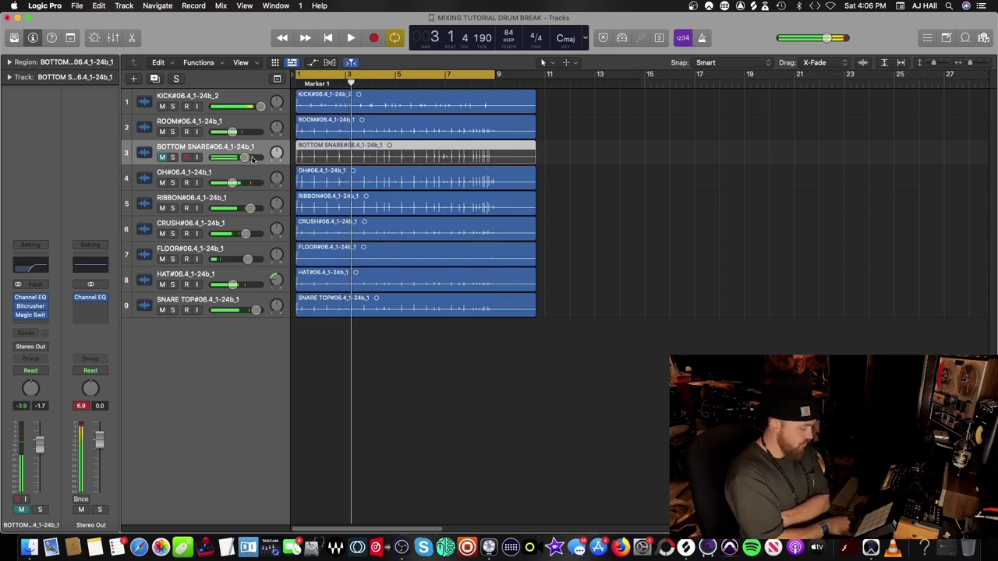
pyautogui.click(163, 157)
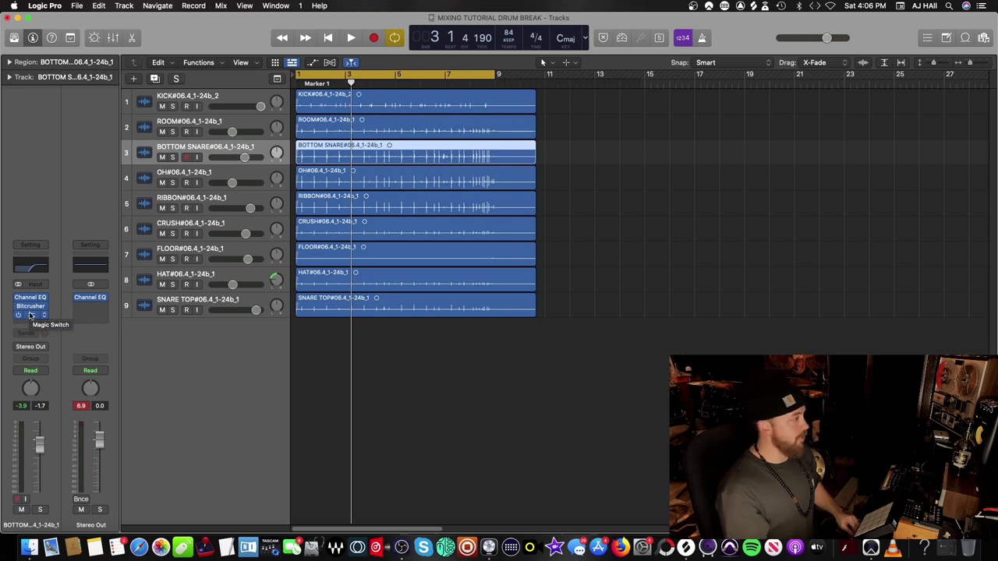
# During playback, set the bottom snare's Bitcrusher drive to 2.5 dB and its mix to 46.20%, closing the plug-in when done.
pyautogui.press('space')
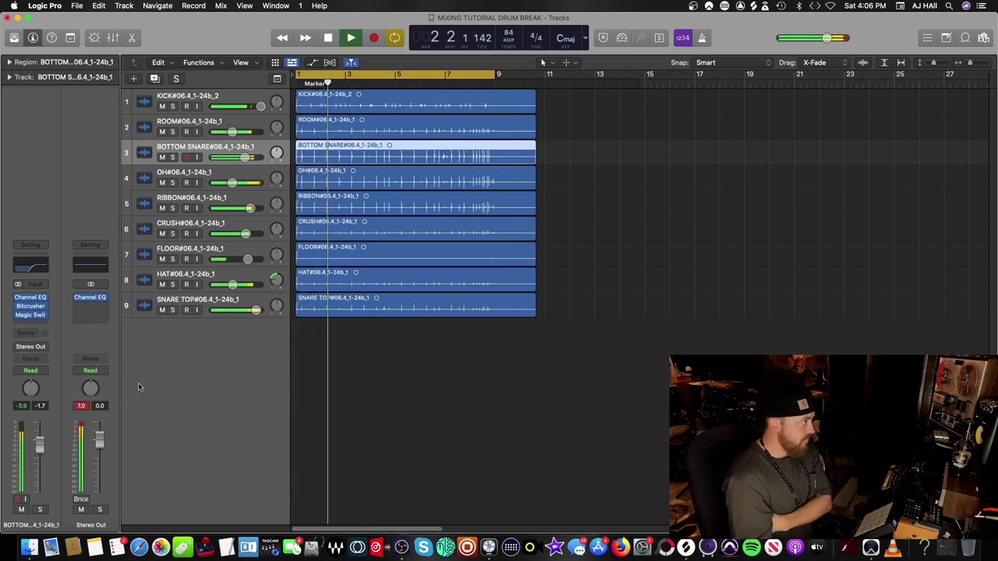
pyautogui.click(31, 306)
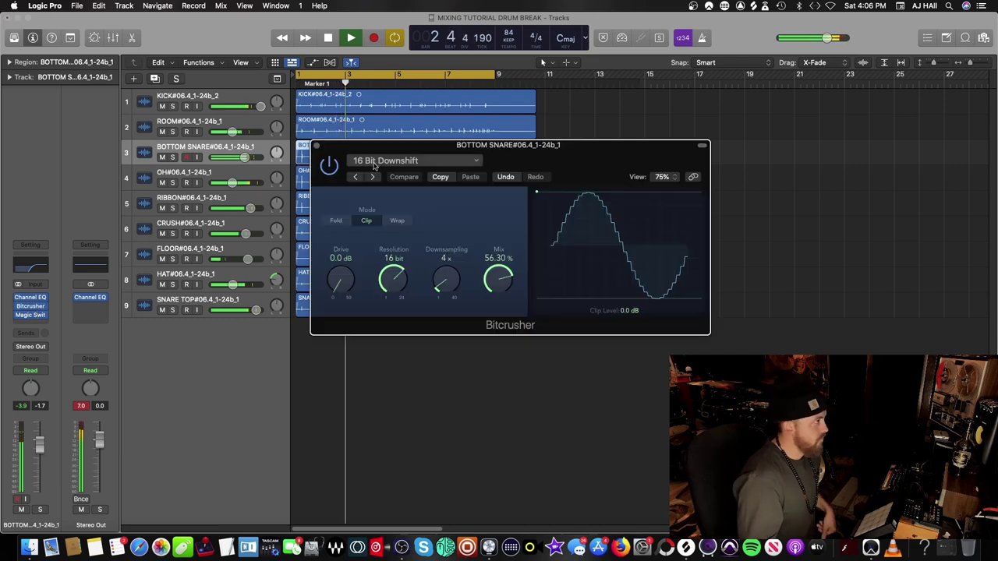
pyautogui.moveTo(340, 280)
pyautogui.mouseDown()
pyautogui.moveTo(340, 264)
pyautogui.moveTo(344, 282)
pyautogui.mouseUp()
pyautogui.moveTo(499, 269); pyautogui.dragTo(500, 279)
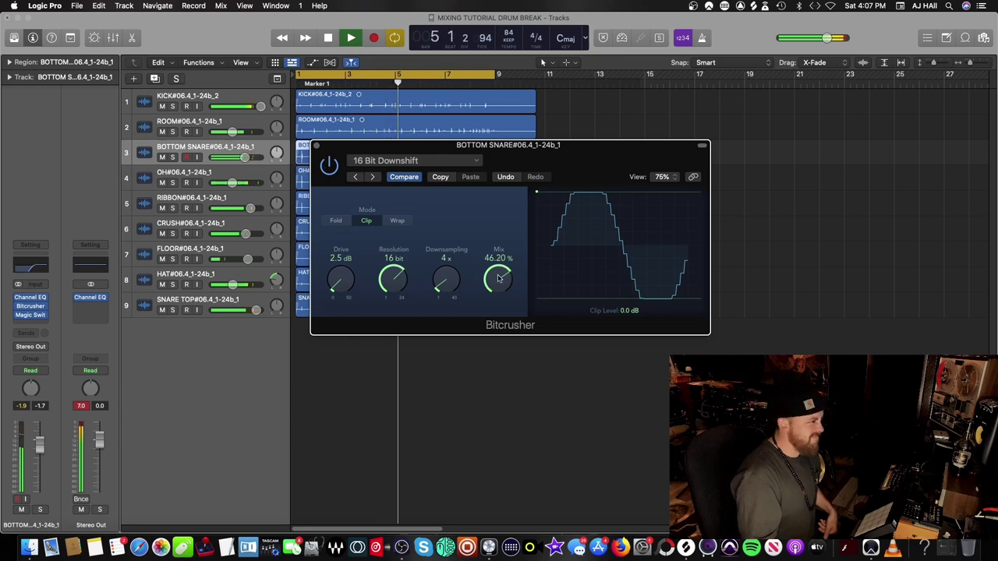
pyautogui.click(316, 145)
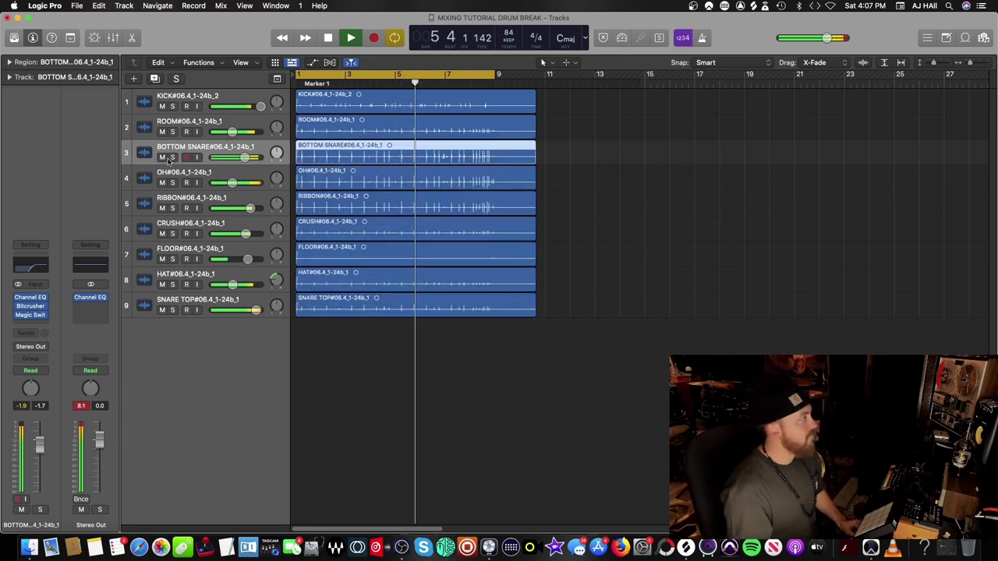
pyautogui.press('space')
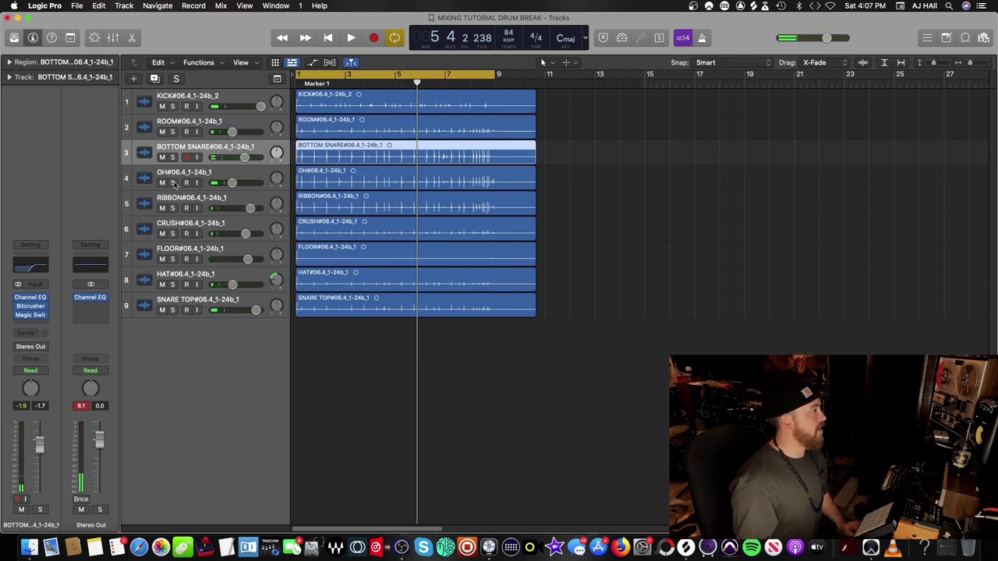
# Solo the OH track, audition it from the start and raise its volume to -2.9 dB.
pyautogui.click(172, 183)
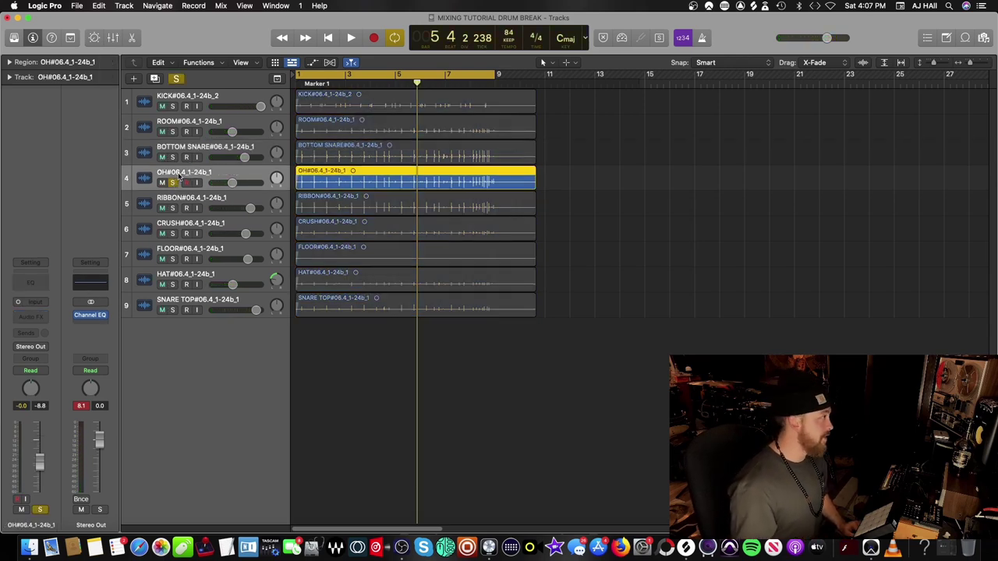
pyautogui.press('Return')
pyautogui.press('space')
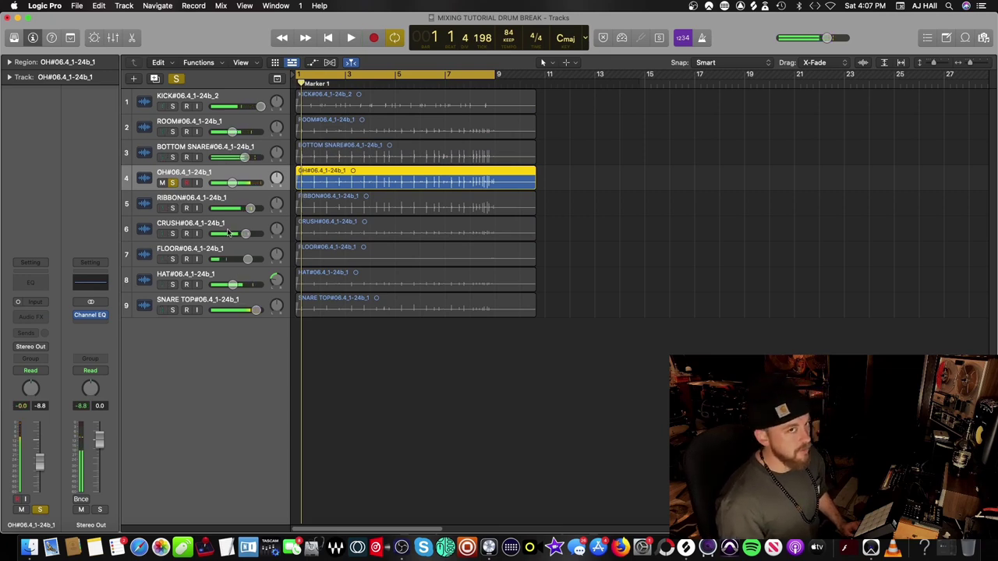
pyautogui.press('Return')
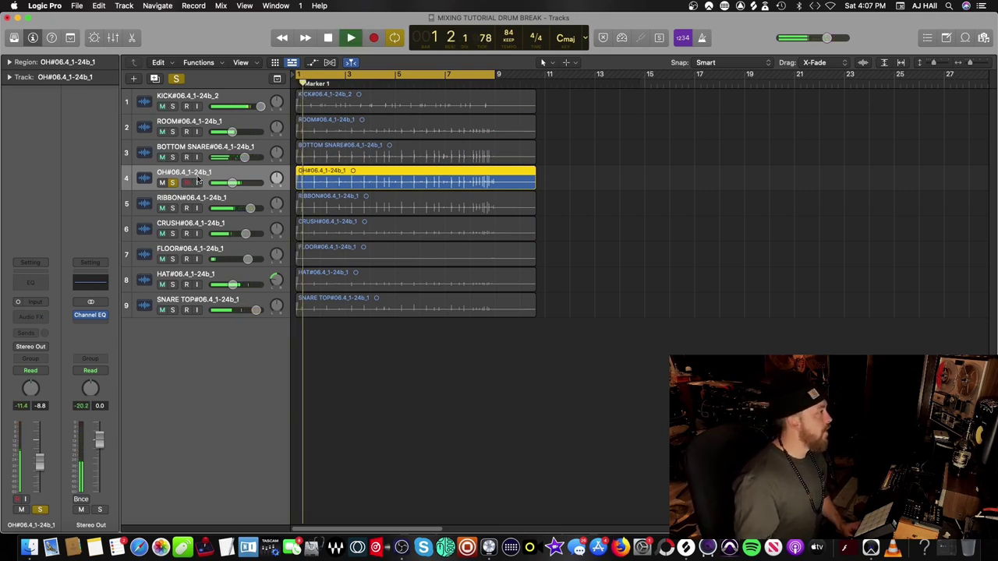
pyautogui.moveTo(233, 183); pyautogui.dragTo(242, 183)
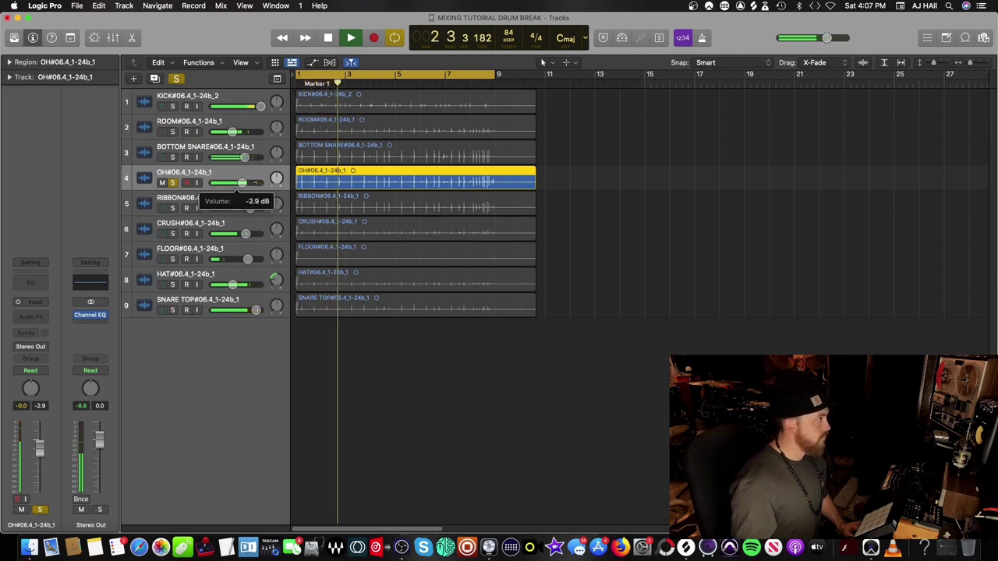
pyautogui.press('space')
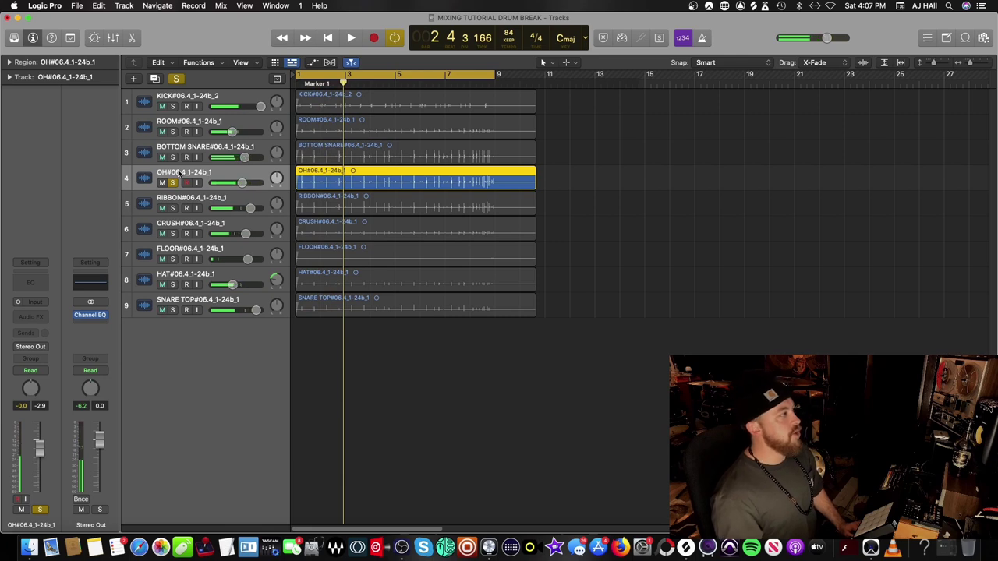
pyautogui.press('space')
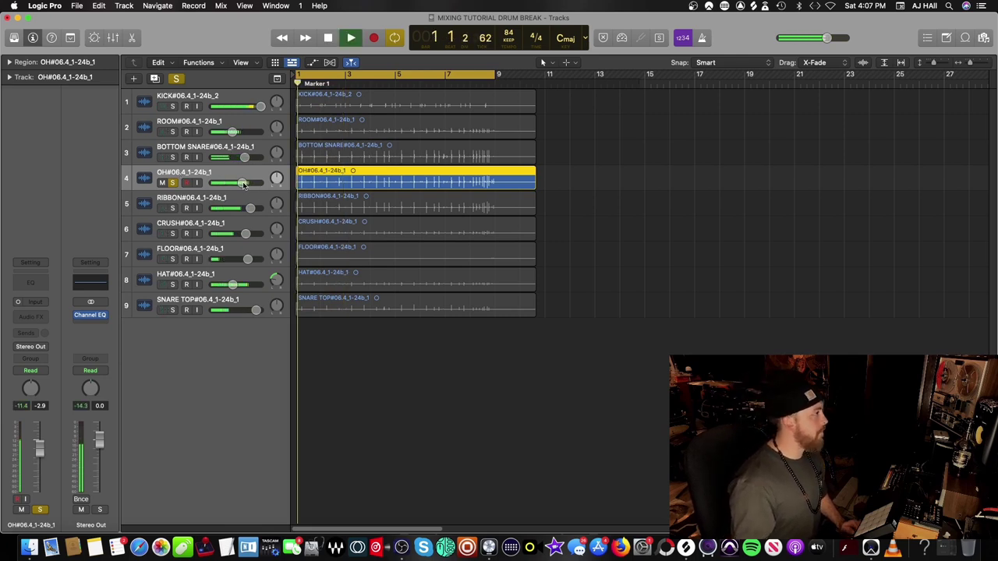
pyautogui.press('space')
# Insert a mono Channel EQ on the OH track and set its low cut to 120 Hz at 12 dB/Oct.
pyautogui.click(21, 320)
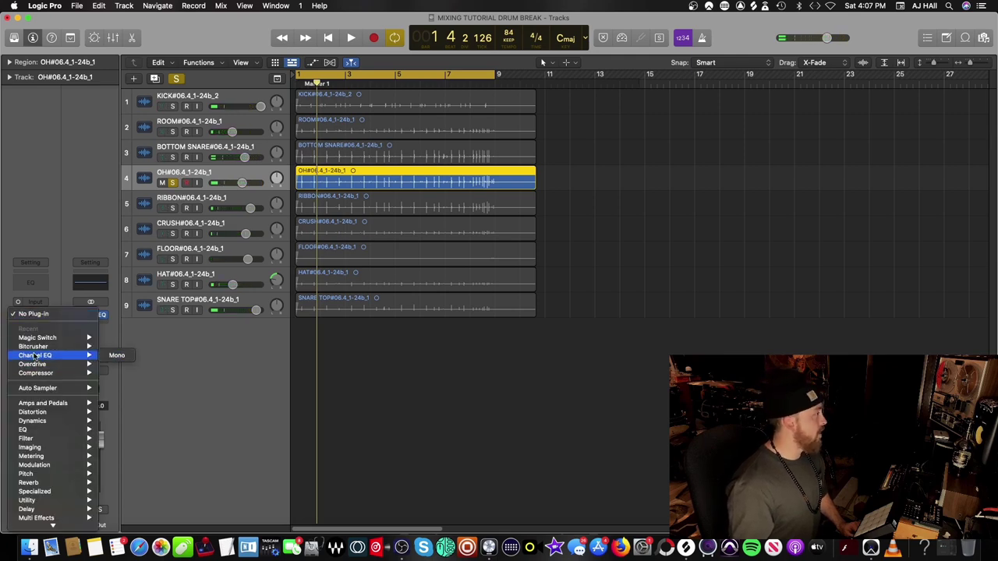
pyautogui.moveTo(53, 355)
pyautogui.click(118, 356)
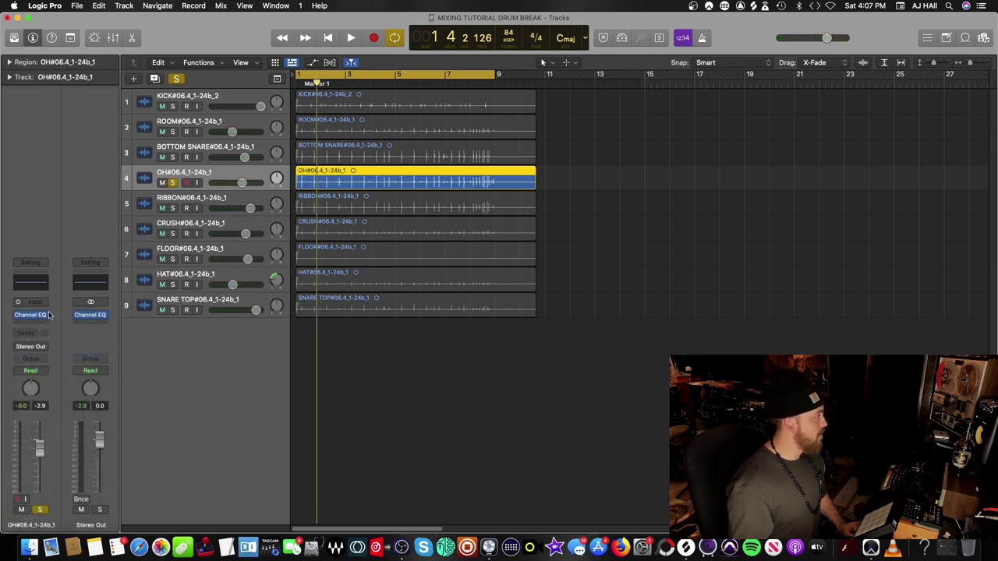
pyautogui.click(348, 330)
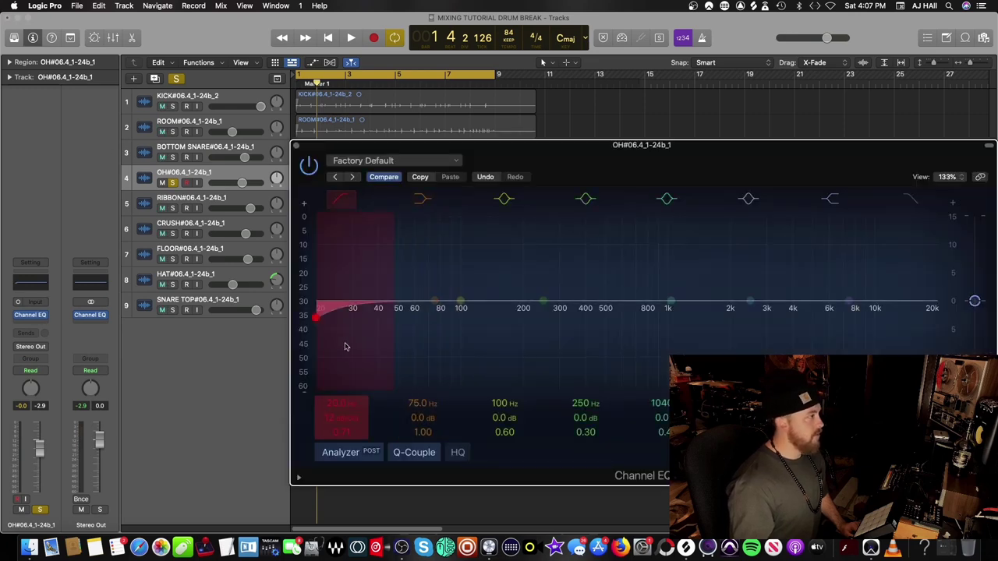
pyautogui.moveTo(315, 323)
pyautogui.mouseDown()
pyautogui.moveTo(499, 319)
pyautogui.moveTo(477, 322)
pyautogui.mouseUp()
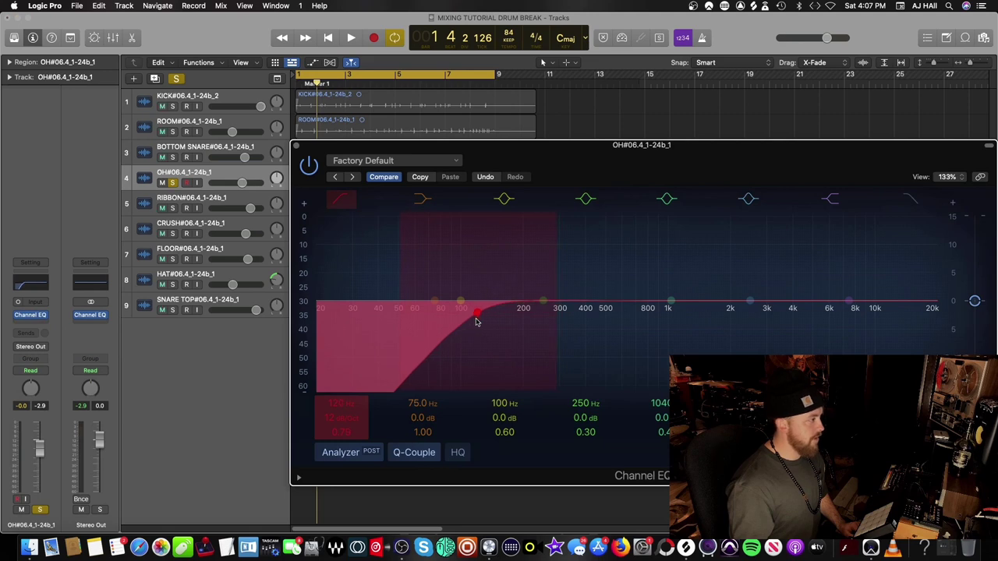
# Add a gentle high-shelf boost between 4 and 6 kHz and a high cut near 20 kHz to the OH EQ, then close it.
pyautogui.click(829, 198)
pyautogui.moveTo(844, 284); pyautogui.dragTo(807, 290)
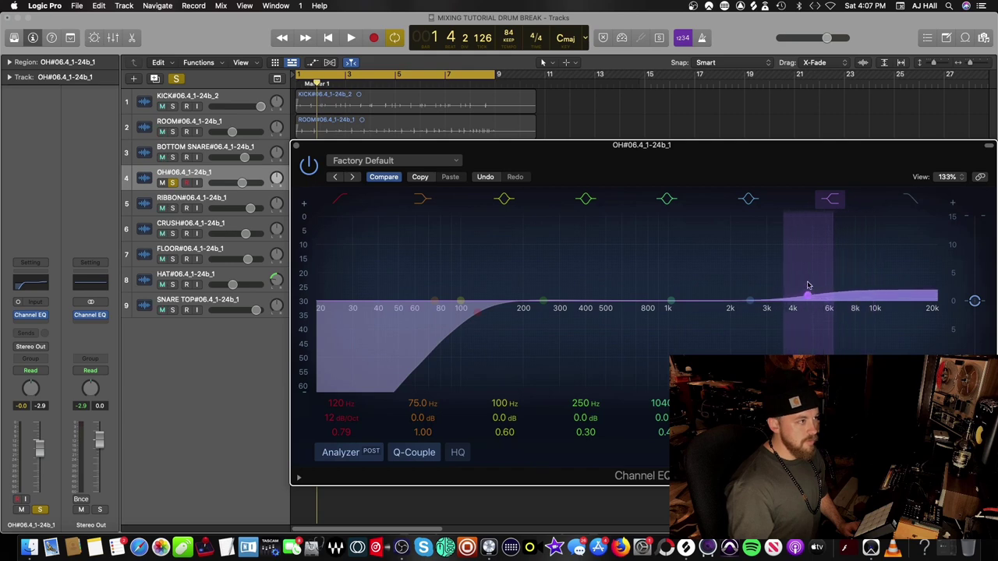
pyautogui.moveTo(938, 317); pyautogui.dragTo(926, 317)
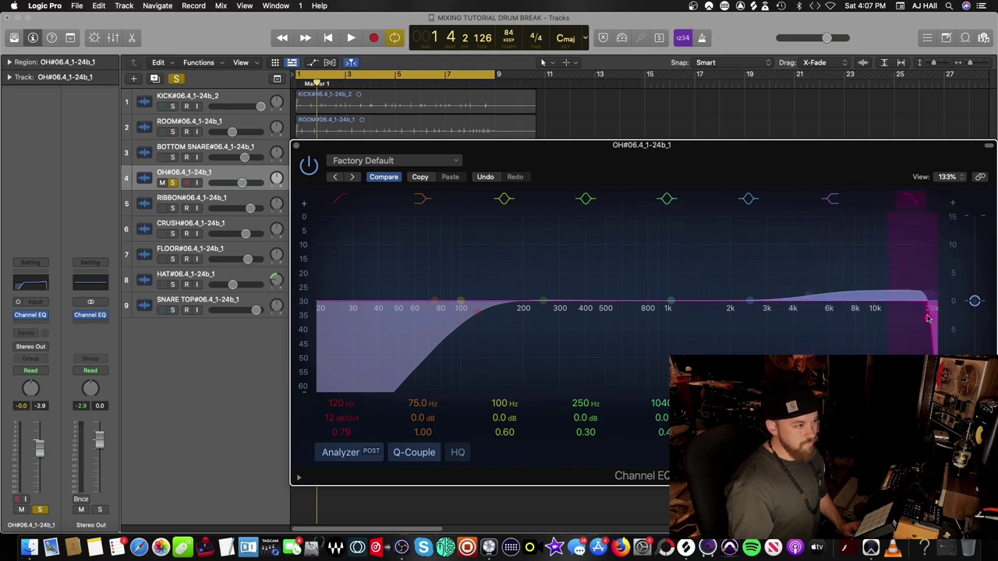
pyautogui.click(296, 146)
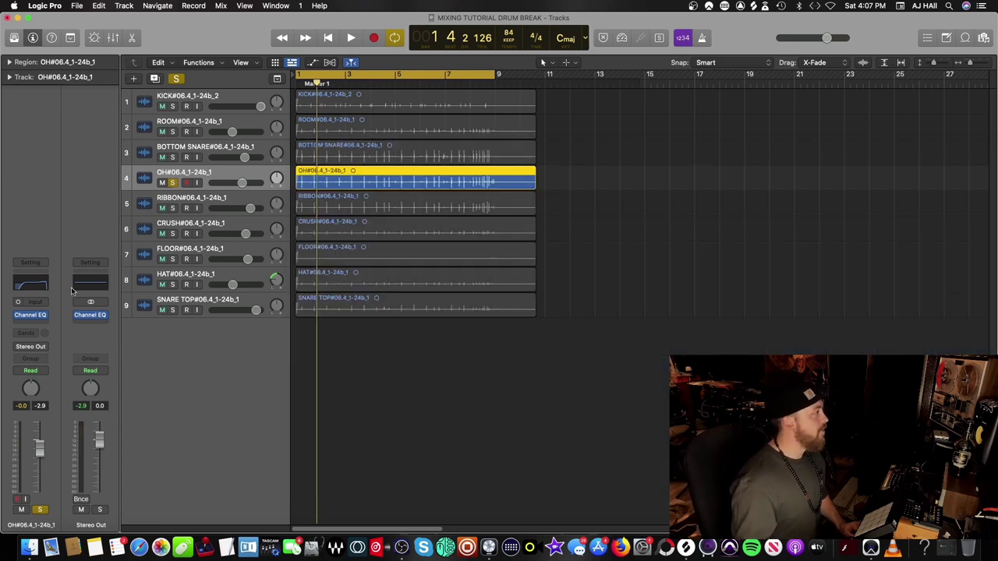
# Insert a mono Compressor after the OH track's Channel EQ and open it with the Factory Default setting.
pyautogui.click(41, 318)
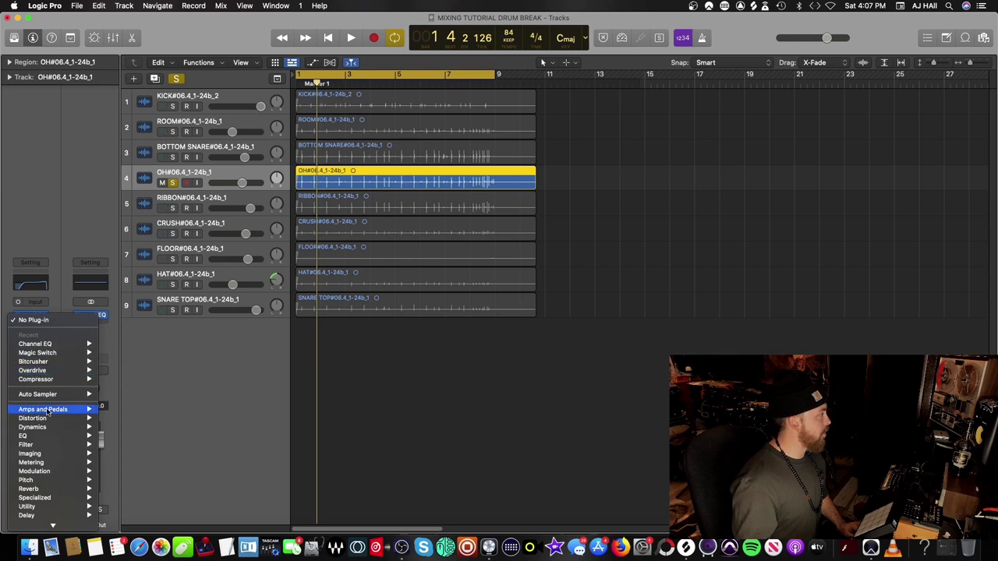
pyautogui.moveTo(55, 380)
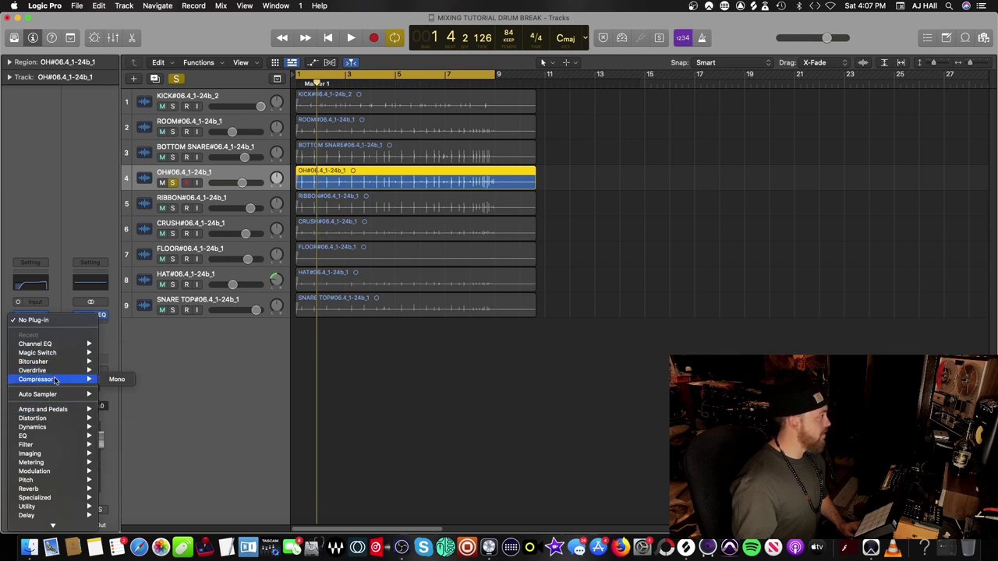
pyautogui.click(119, 380)
pyautogui.click(31, 319)
pyautogui.press('Escape')
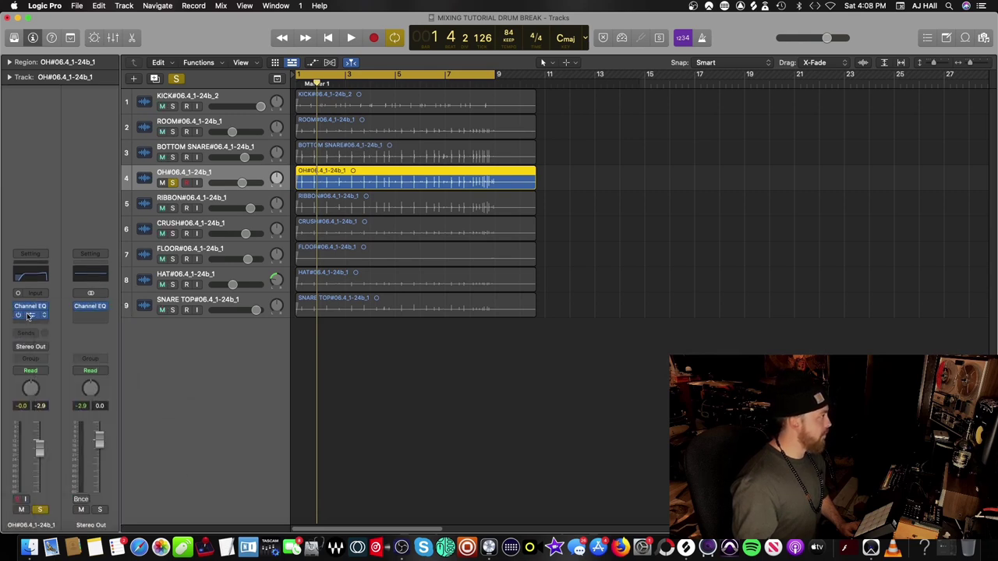
pyautogui.click(30, 315)
pyautogui.click(366, 162)
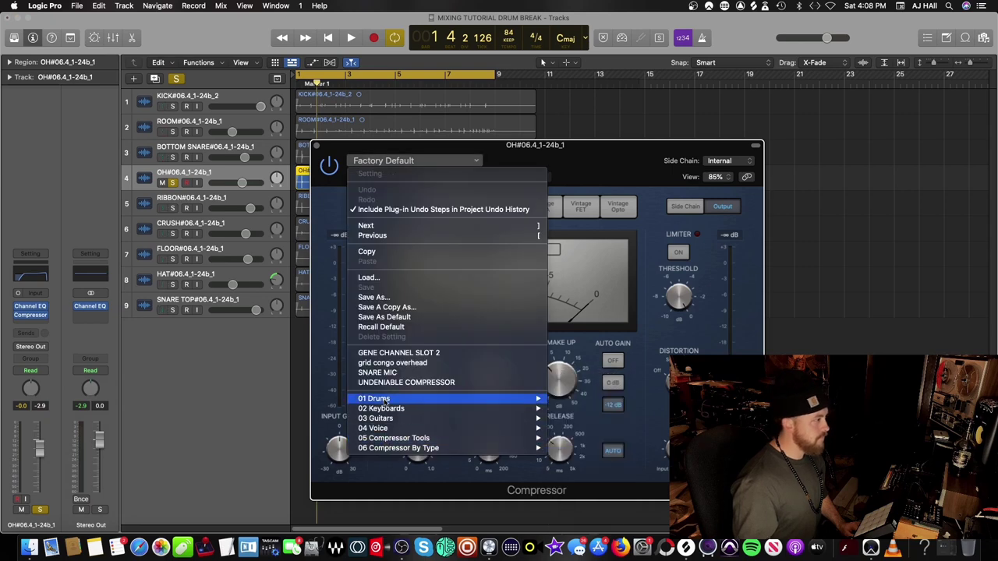
pyautogui.click(591, 134)
# While auditioning the OH, set the compressor threshold to about -30 dB, ratio to about 5:1, make-up to -4.5 dB and attack to about 50 ms.
pyautogui.press('space')
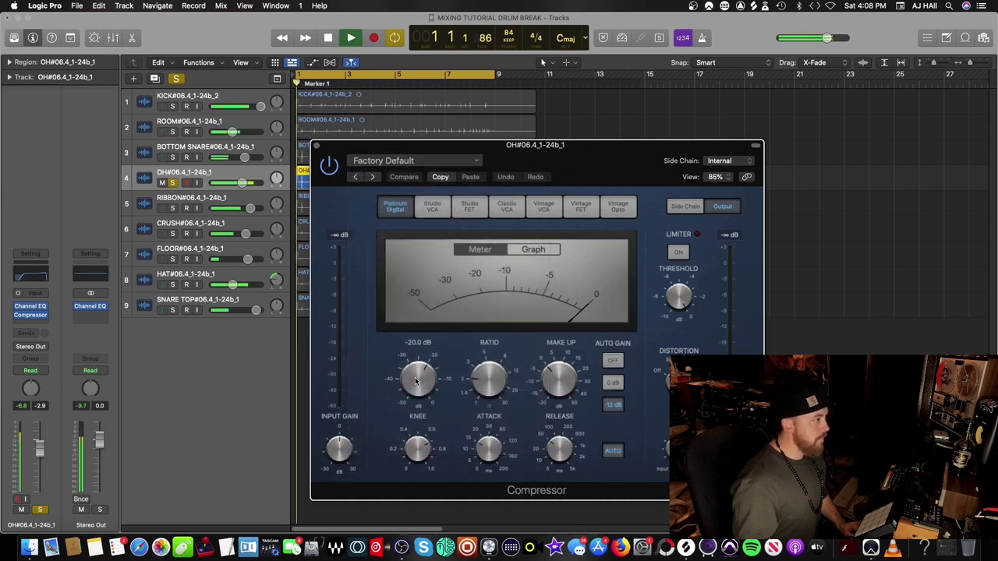
pyautogui.moveTo(490, 350)
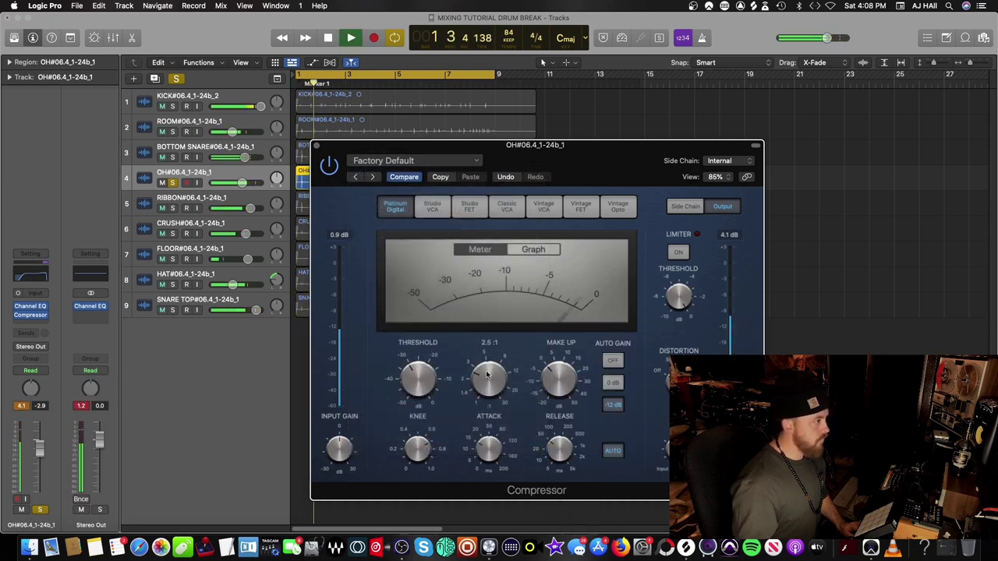
pyautogui.moveTo(561, 381)
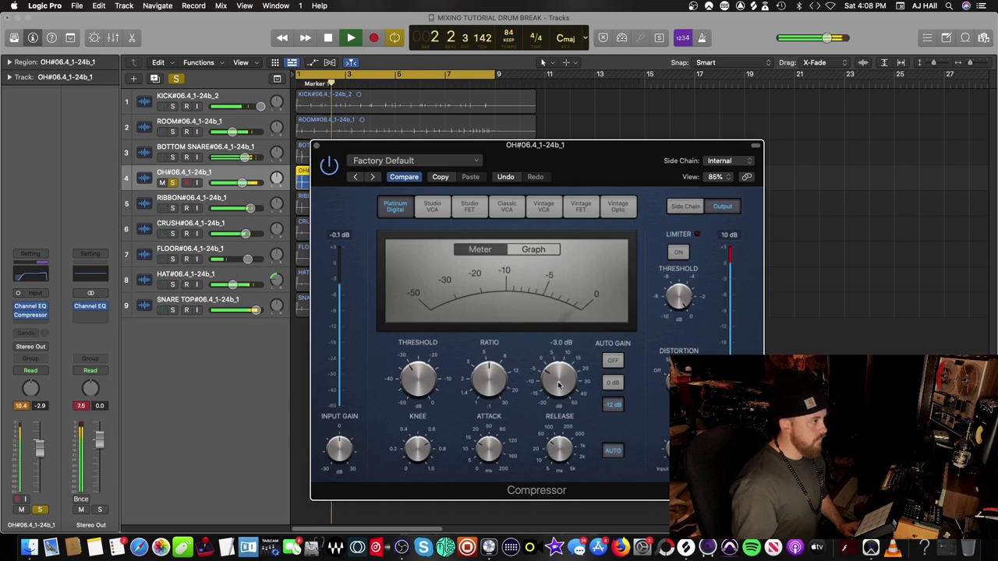
pyautogui.moveTo(556, 390); pyautogui.dragTo(555, 388)
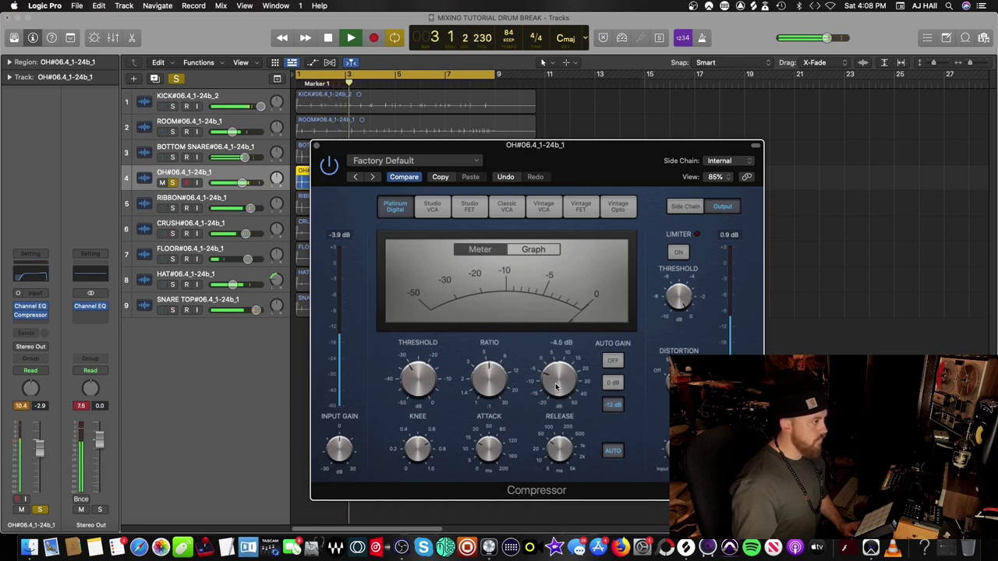
pyautogui.moveTo(494, 417)
pyautogui.moveTo(493, 412); pyautogui.dragTo(490, 439)
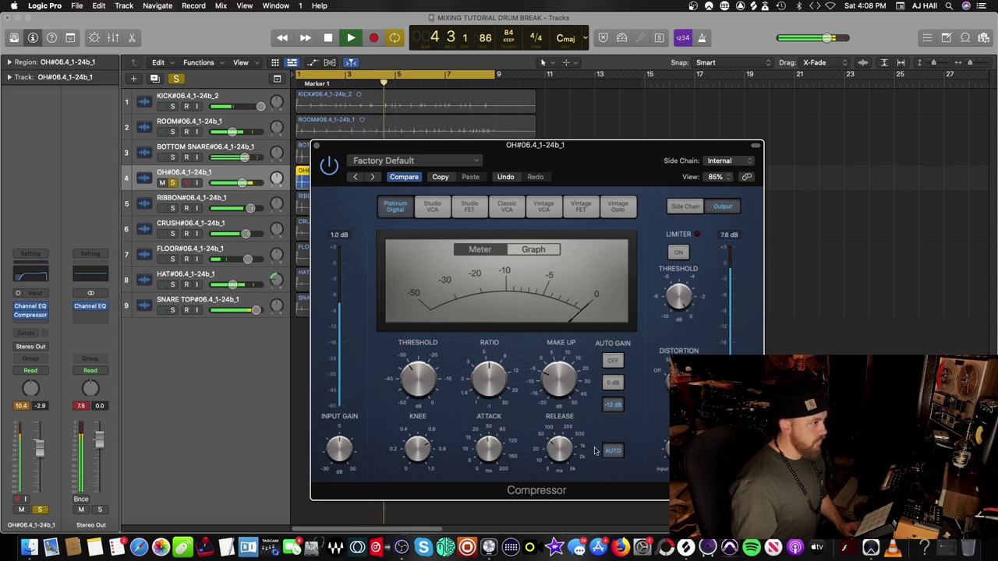
# Increase the OH compressor's ratio to 8.3:1 and its attack to 104 ms.
pyautogui.moveTo(339, 454)
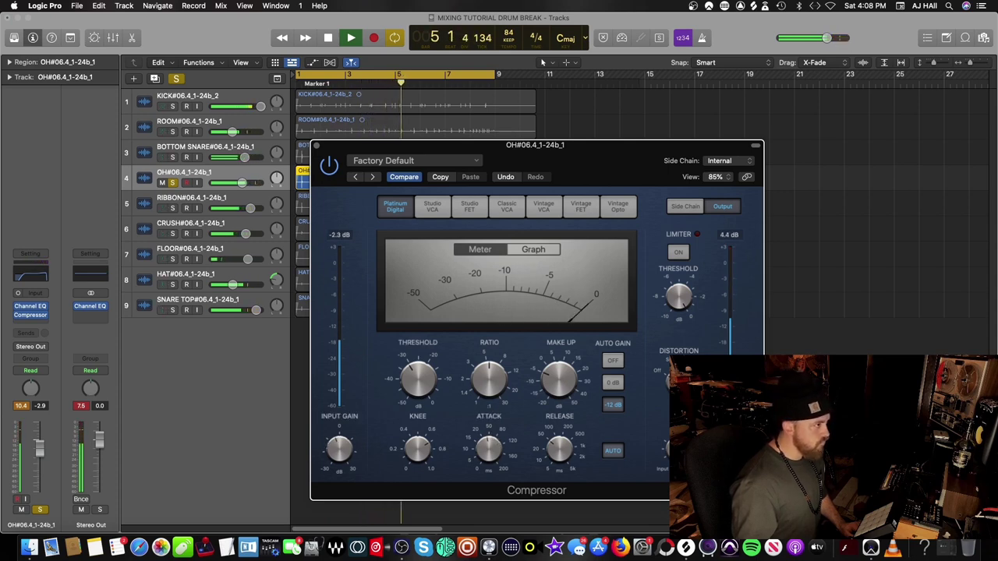
pyautogui.moveTo(492, 400); pyautogui.dragTo(507, 386)
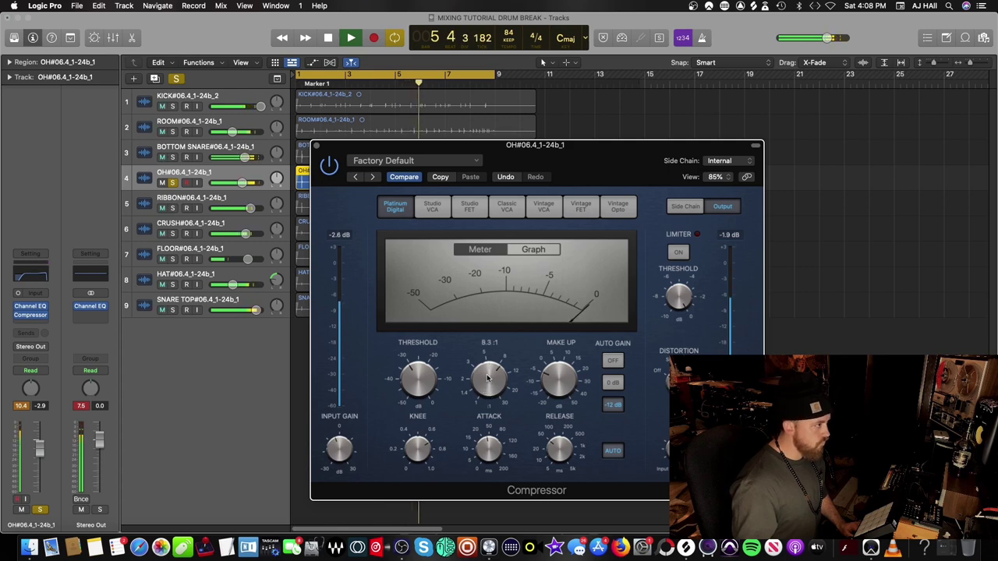
pyautogui.moveTo(491, 446); pyautogui.dragTo(501, 432)
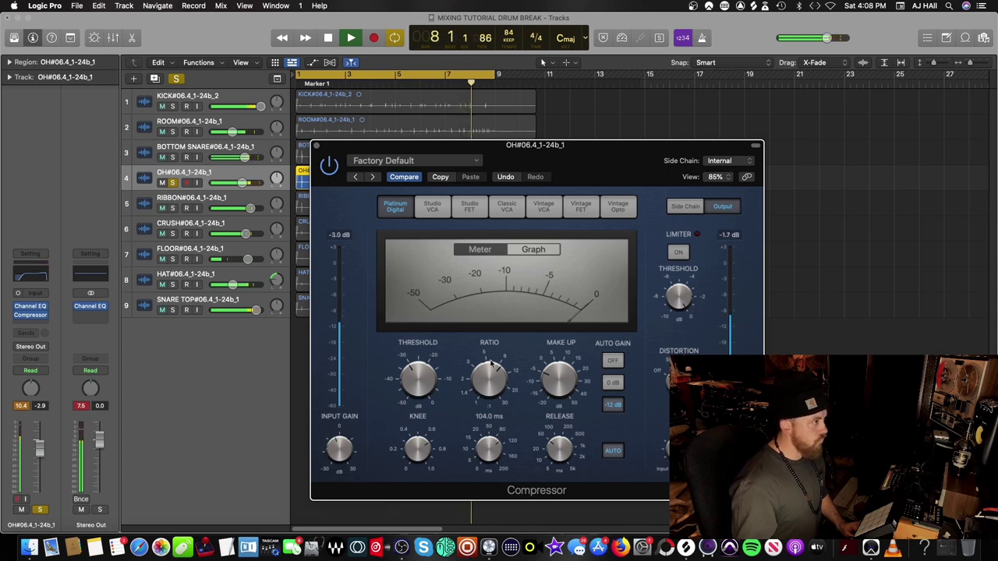
# Close the compressor, raise the OH track's volume to 2.7 dB and switch the track from soloed to muted.
pyautogui.click(316, 145)
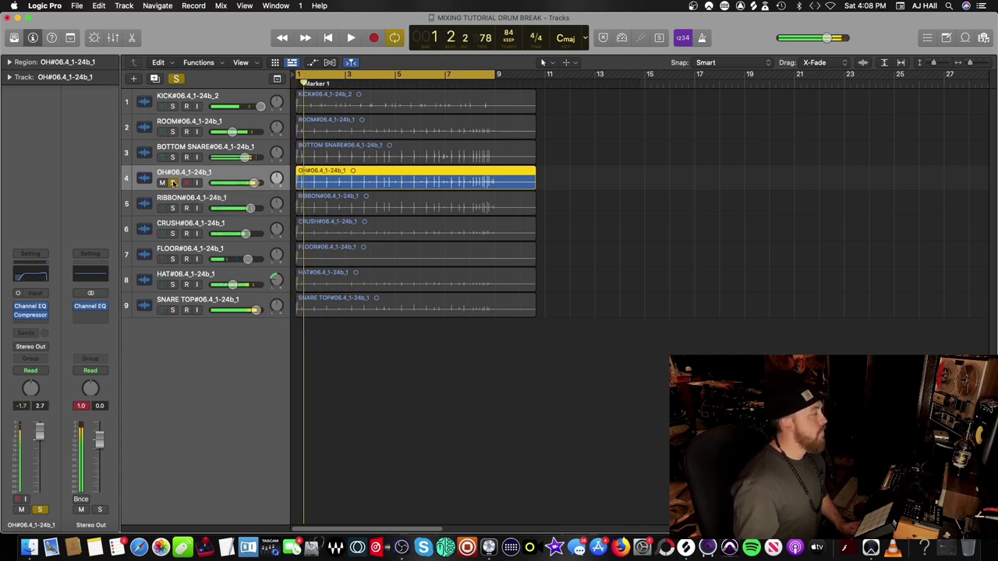
pyautogui.click(172, 182)
pyautogui.click(161, 182)
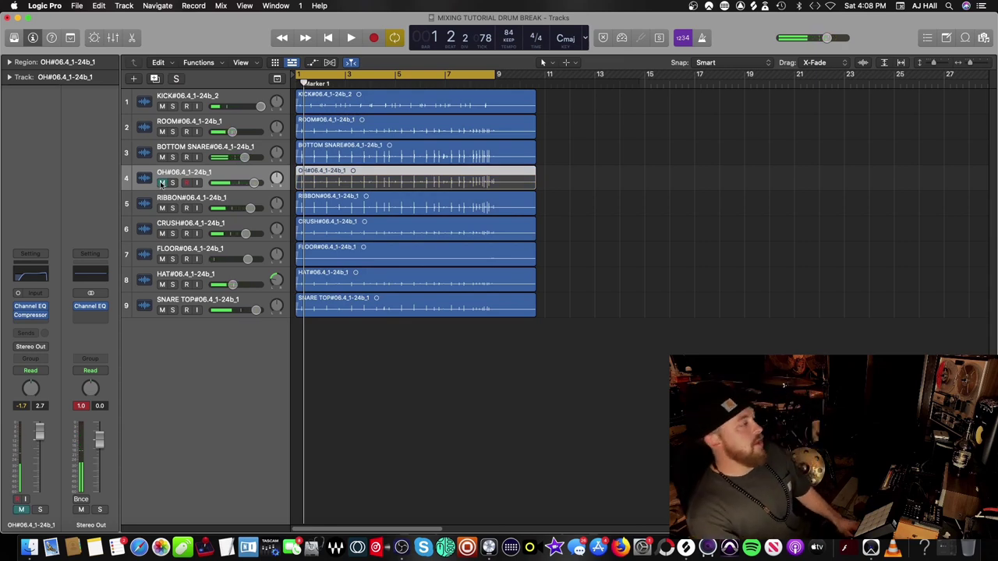
# Play the full mix, unmute the OH track and lower the BOTTOM SNARE track's volume slightly.
pyautogui.press('space')
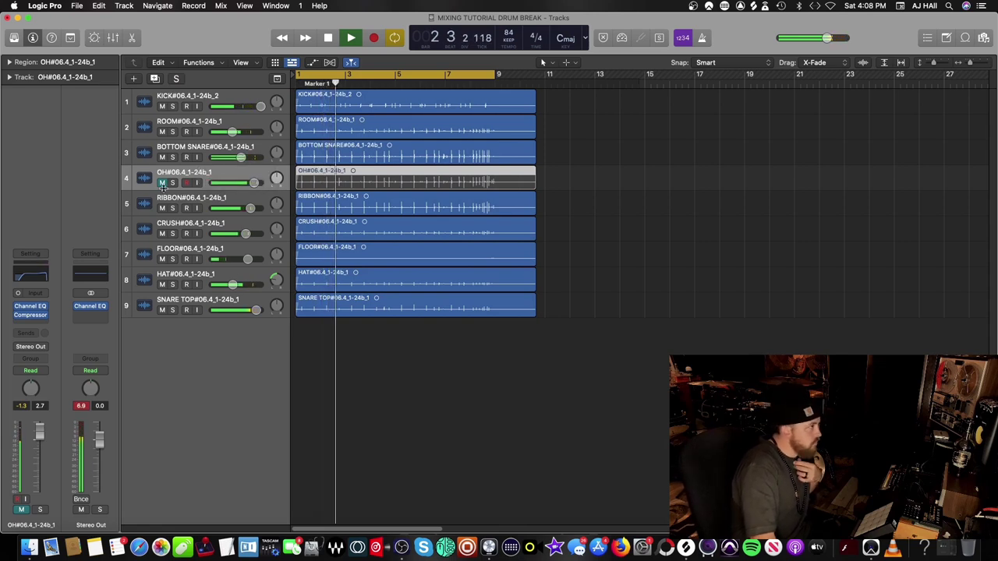
pyautogui.press('space')
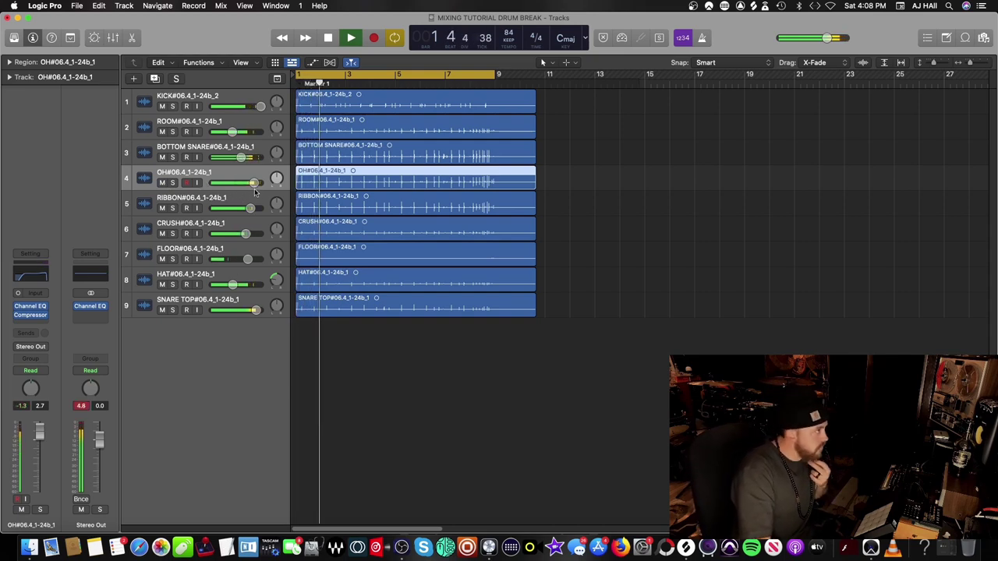
pyautogui.moveTo(238, 159); pyautogui.dragTo(214, 161)
pyautogui.press('space')
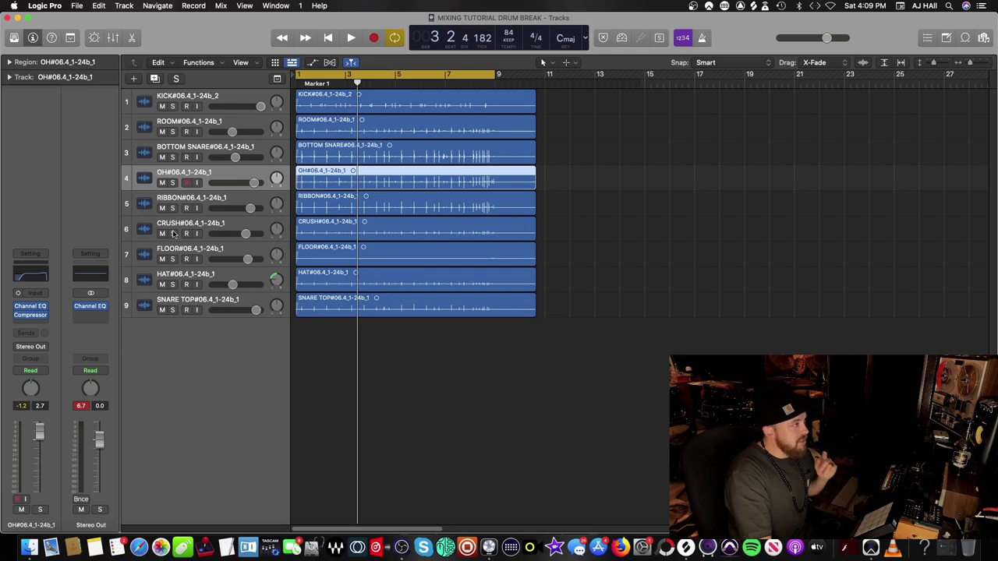
# Select and solo the CRUSH track and audition it without any effects.
pyautogui.click(172, 234)
pyautogui.click(198, 235)
pyautogui.press('space')
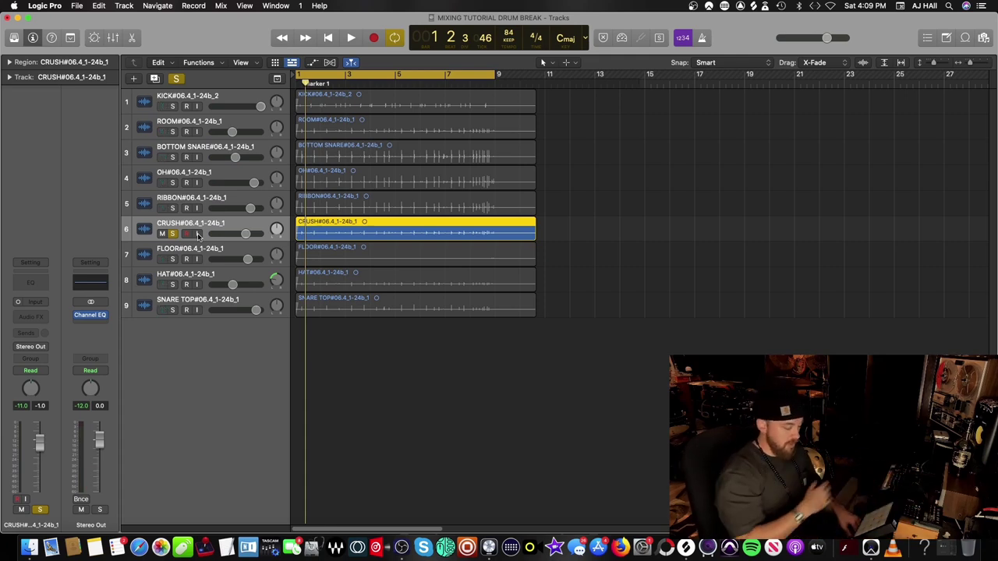
pyautogui.press('space')
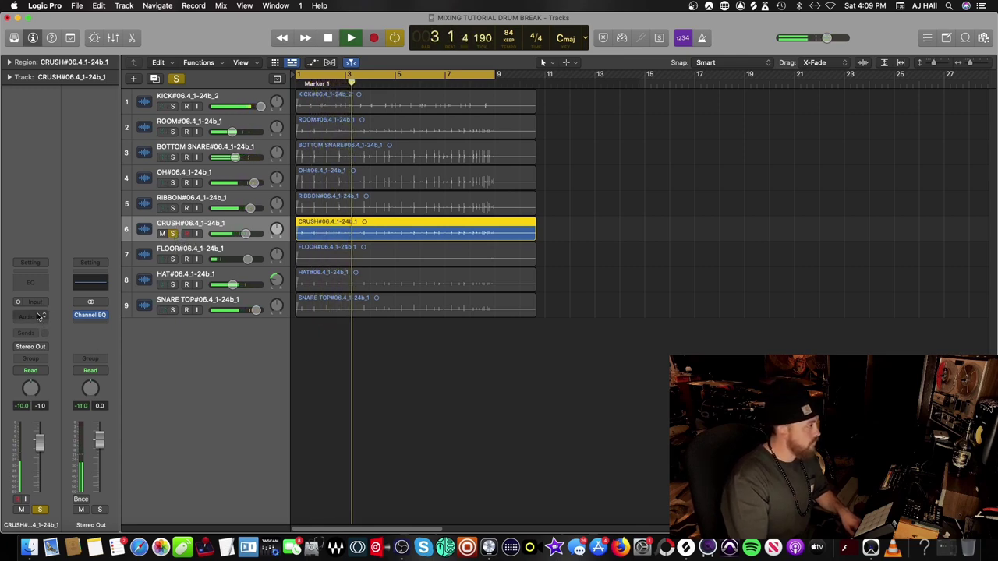
pyautogui.press('space')
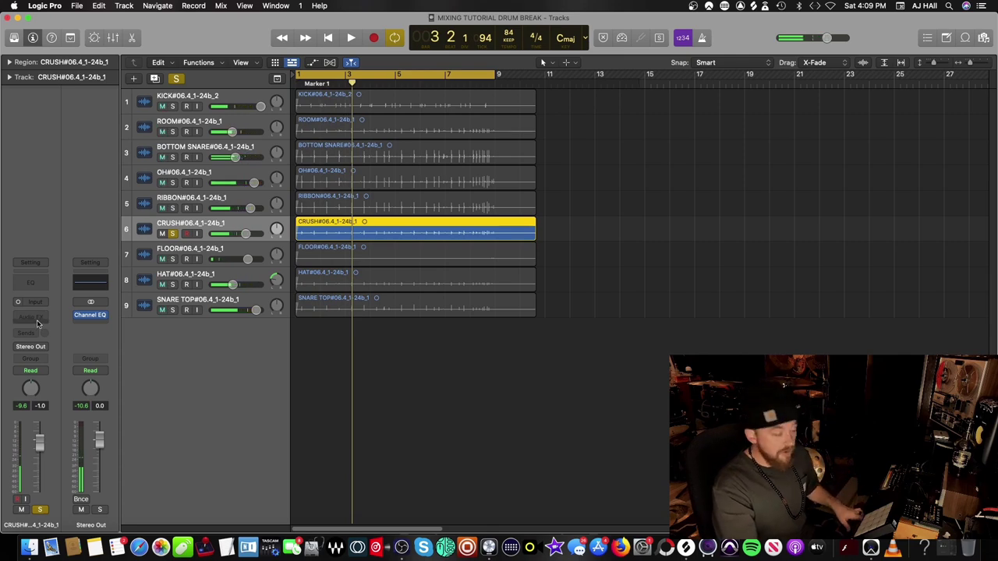
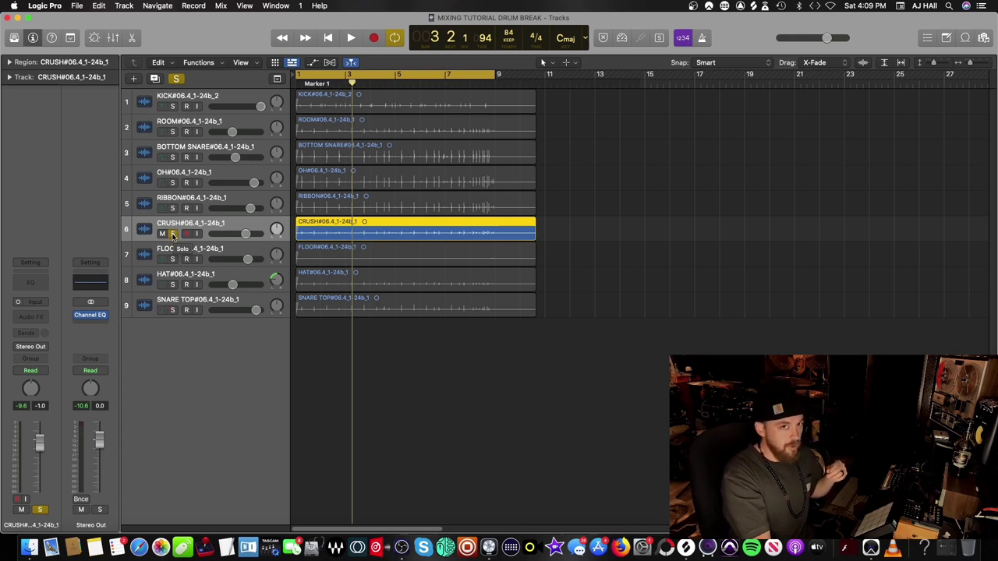
# Unsolo CRUSH and, with the full mix playing, insert a Channel EQ on it with a low cut at about 62 Hz.
pyautogui.click(173, 234)
pyautogui.press('space')
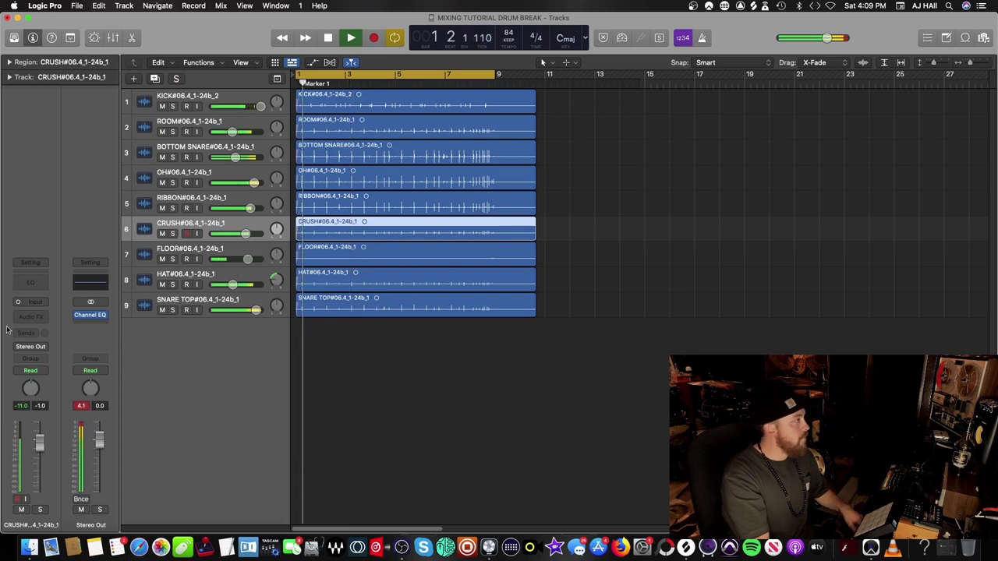
pyautogui.click(30, 316)
pyautogui.moveTo(35, 412)
pyautogui.moveTo(148, 412)
pyautogui.click(220, 414)
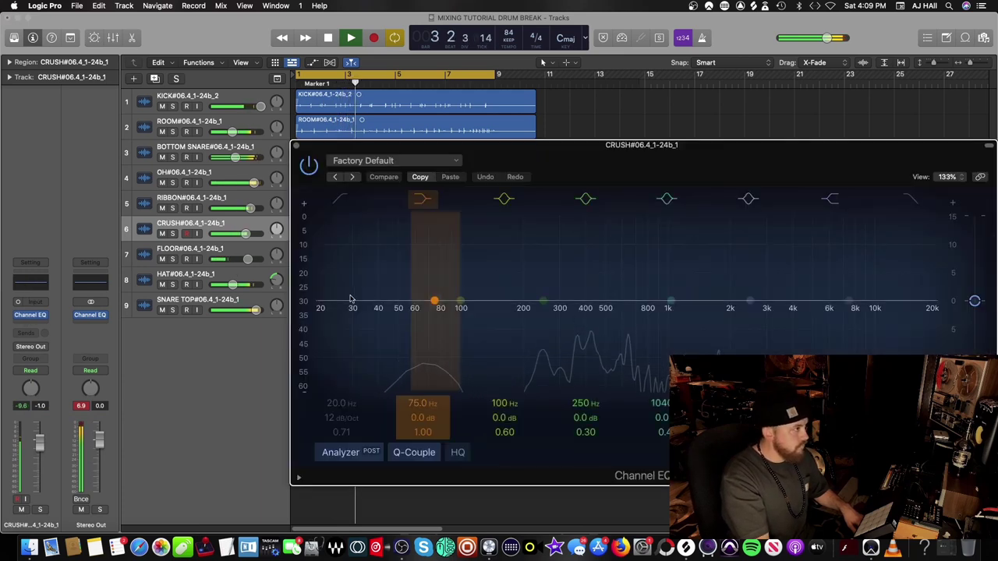
pyautogui.click(341, 200)
pyautogui.moveTo(315, 317); pyautogui.dragTo(421, 312)
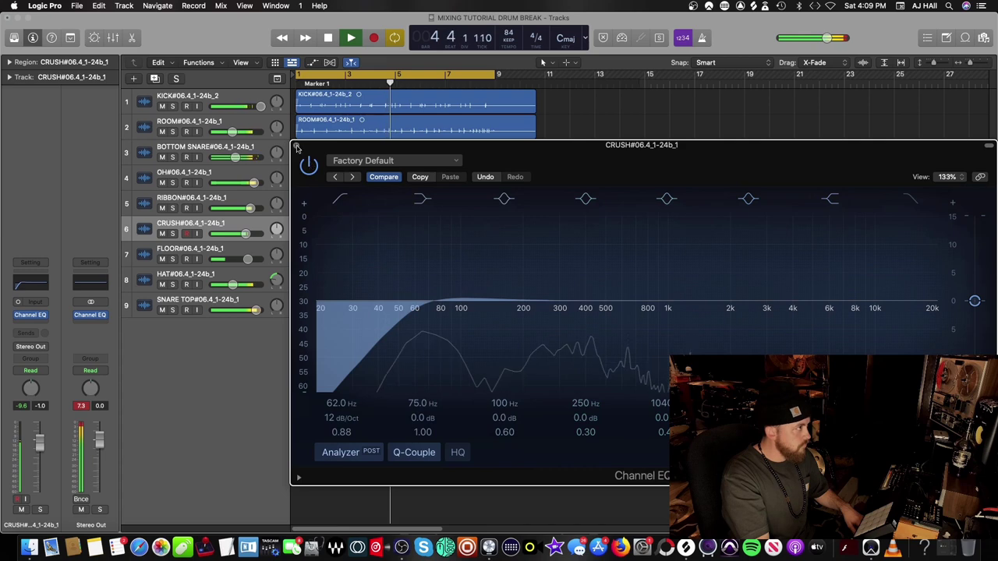
# Insert a Compressor after the CRUSH track's Channel EQ, lower its threshold, raise its ratio and close it.
pyautogui.click(23, 315)
pyautogui.click(15, 316)
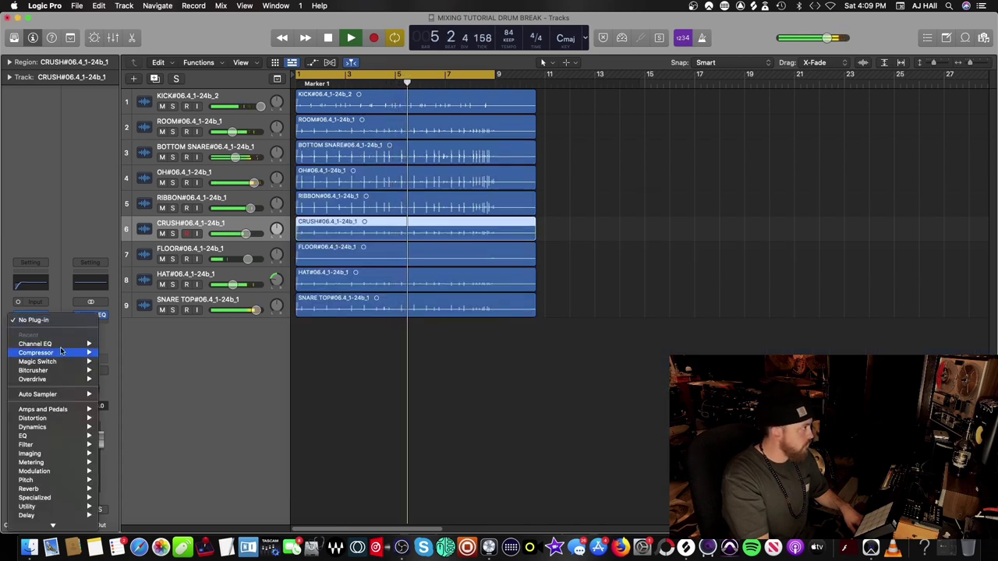
pyautogui.moveTo(74, 352)
pyautogui.click(124, 353)
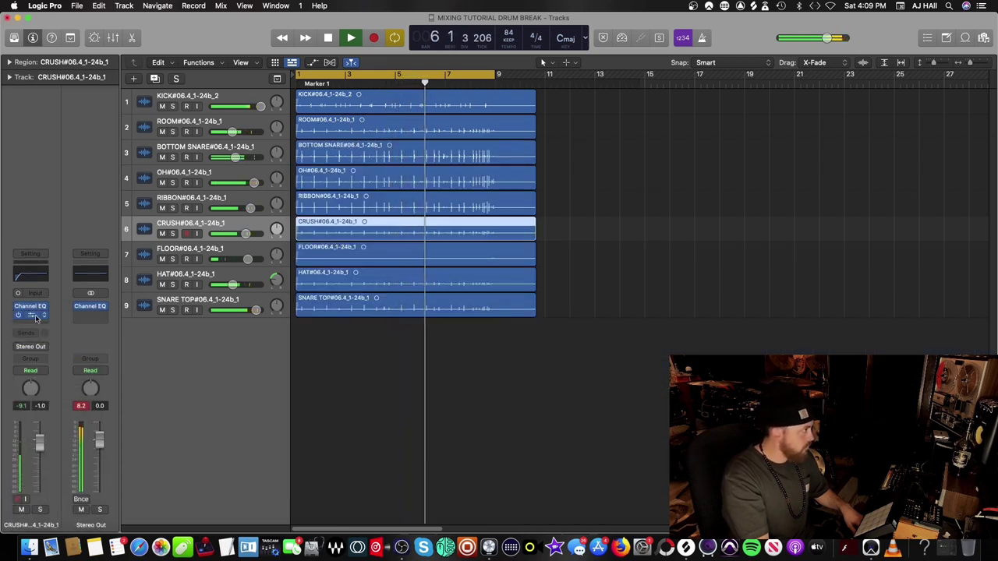
pyautogui.moveTo(419, 378); pyautogui.dragTo(423, 404)
pyautogui.moveTo(490, 378); pyautogui.dragTo(505, 335)
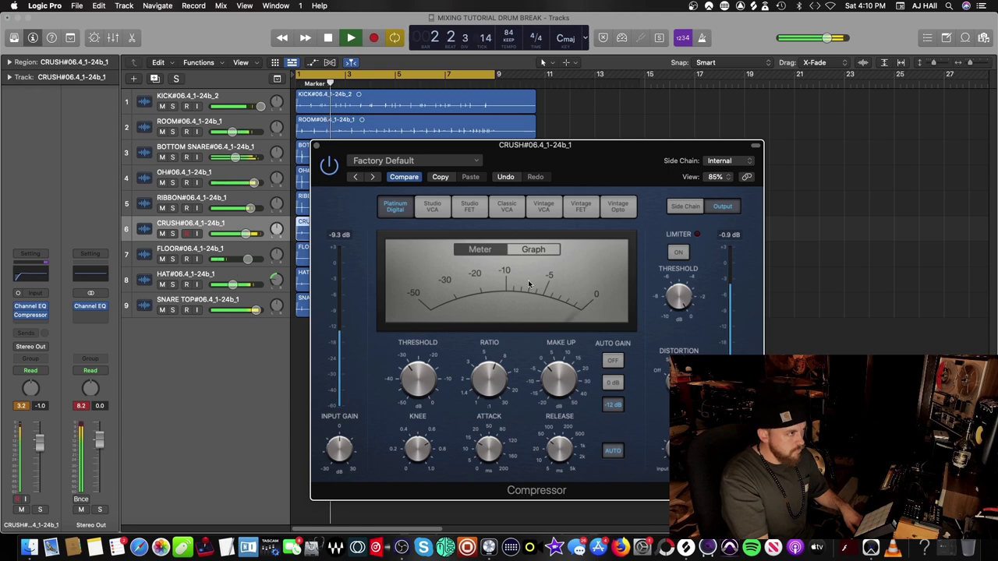
pyautogui.click(317, 146)
# Add an Overdrive after the CRUSH compressor with tone at 20000 Hz and output at about -5.5 dB.
pyautogui.click(31, 319)
pyautogui.moveTo(35, 418)
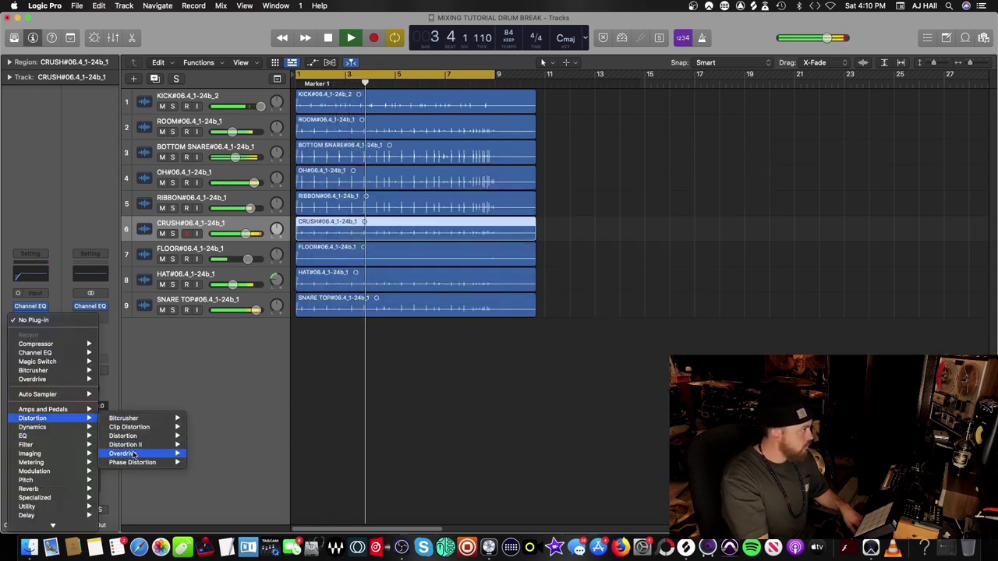
pyautogui.click(207, 456)
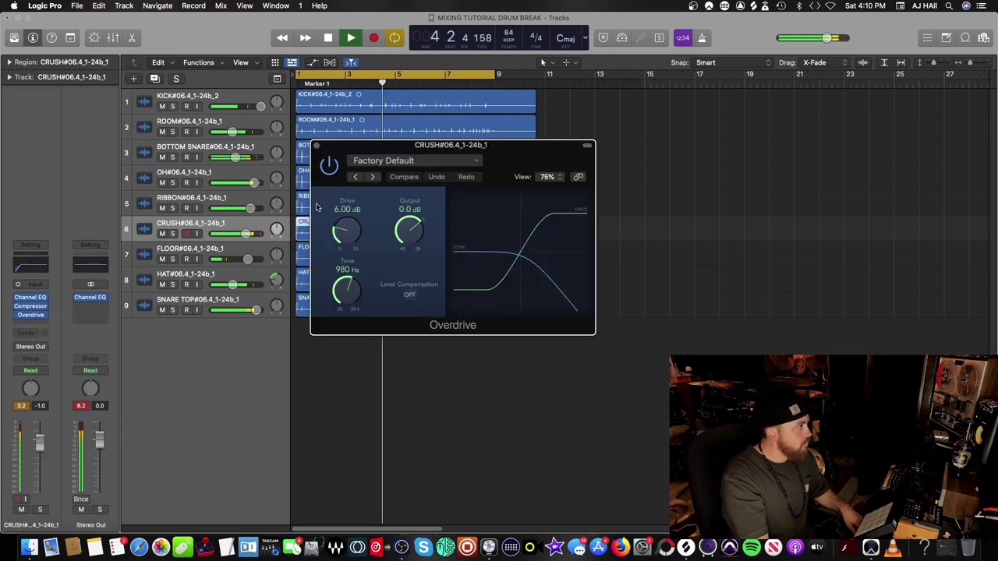
pyautogui.moveTo(352, 287); pyautogui.dragTo(353, 251)
pyautogui.moveTo(409, 230); pyautogui.dragTo(411, 244)
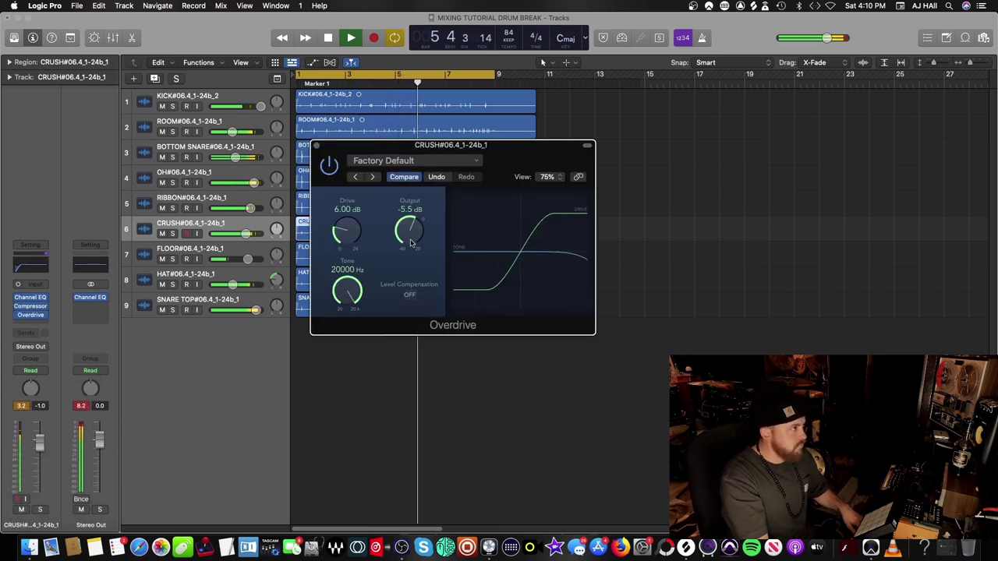
pyautogui.click(316, 146)
# Stop the mix, solo CRUSH and listen to it with its EQ, compression and overdrive.
pyautogui.press('space')
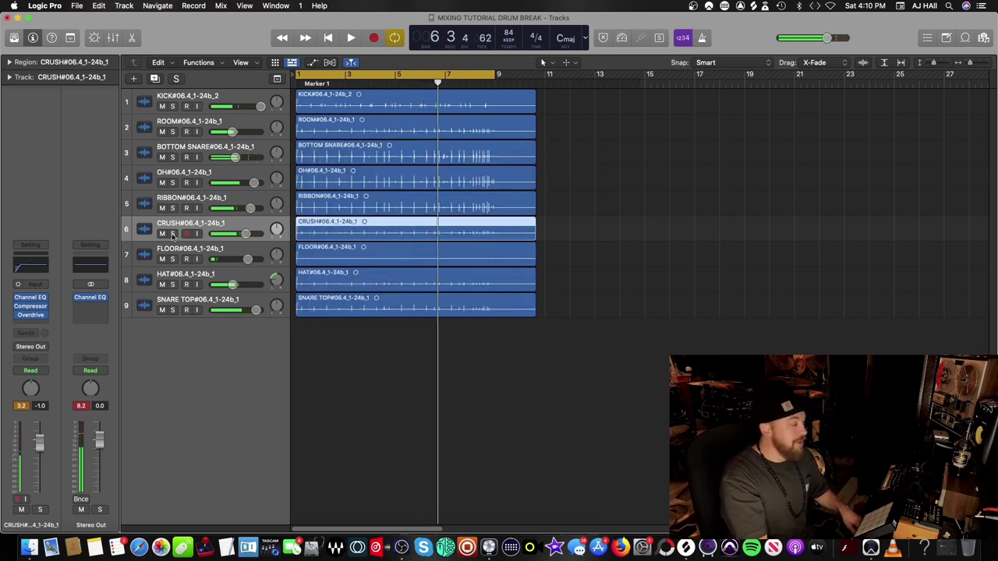
pyautogui.click(173, 233)
pyautogui.press('space')
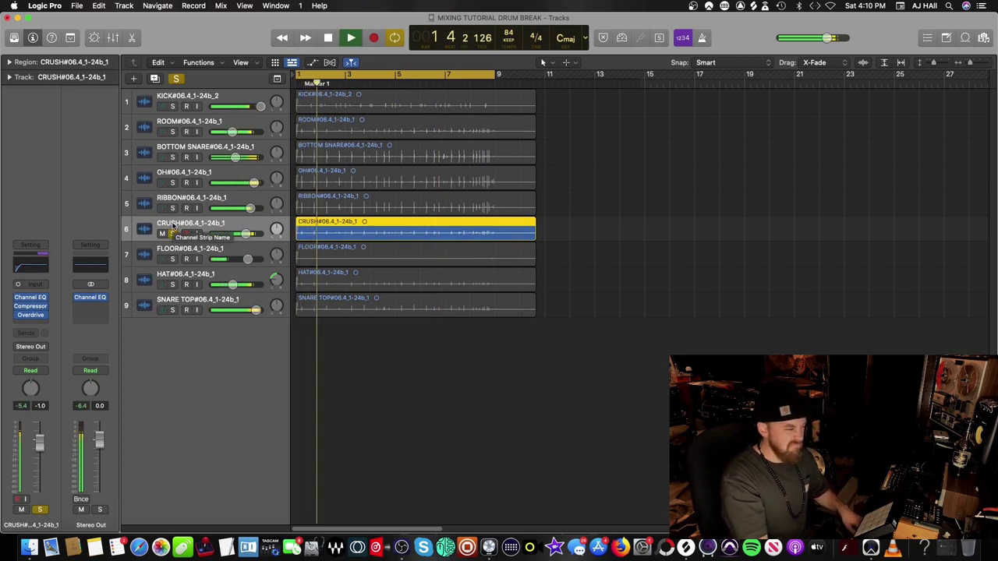
pyautogui.press('space')
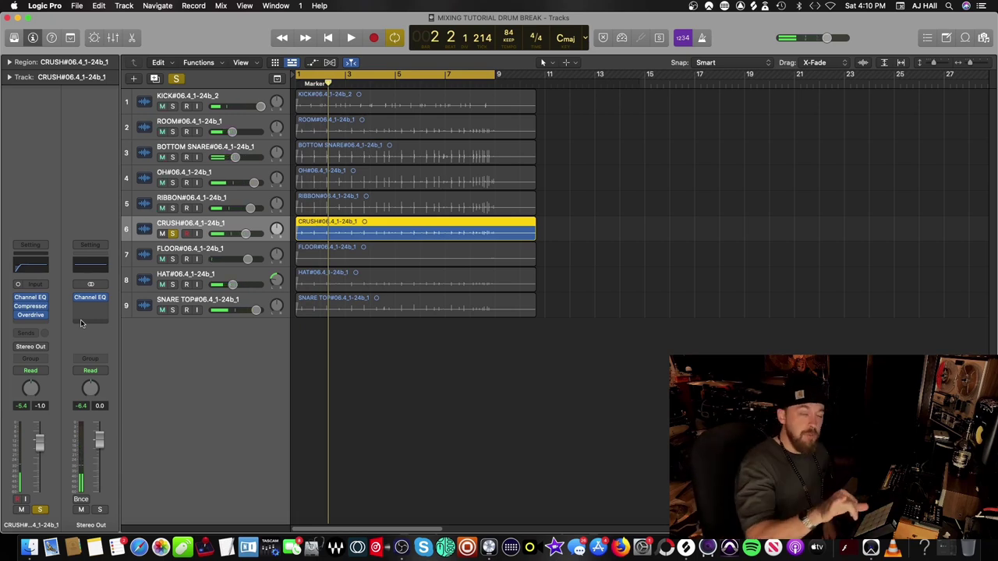
# Insert the mono Audio Assault plug-in The Punch after the CRUSH track's Overdrive and open it.
pyautogui.click(29, 329)
pyautogui.moveTo(52, 517)
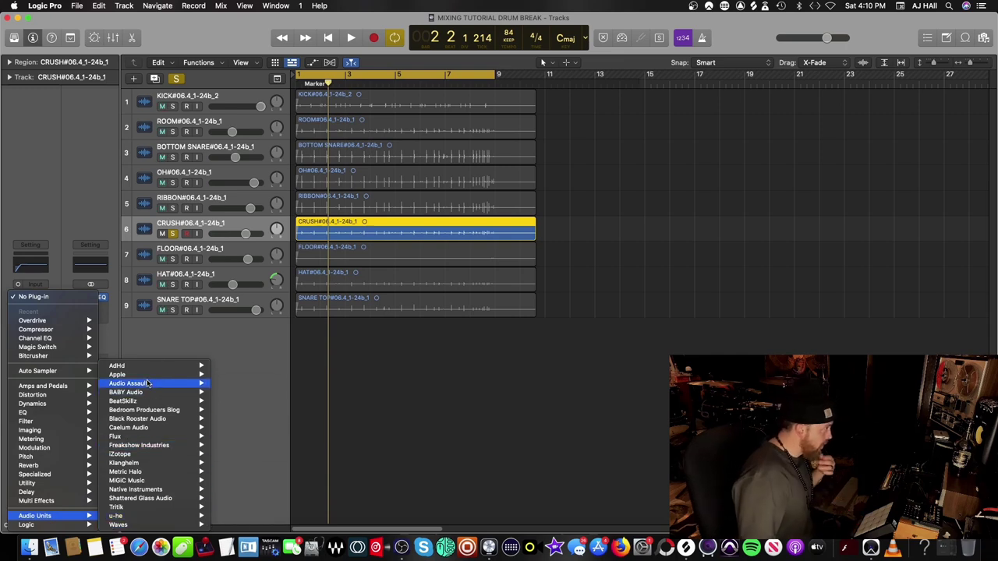
pyautogui.moveTo(147, 383)
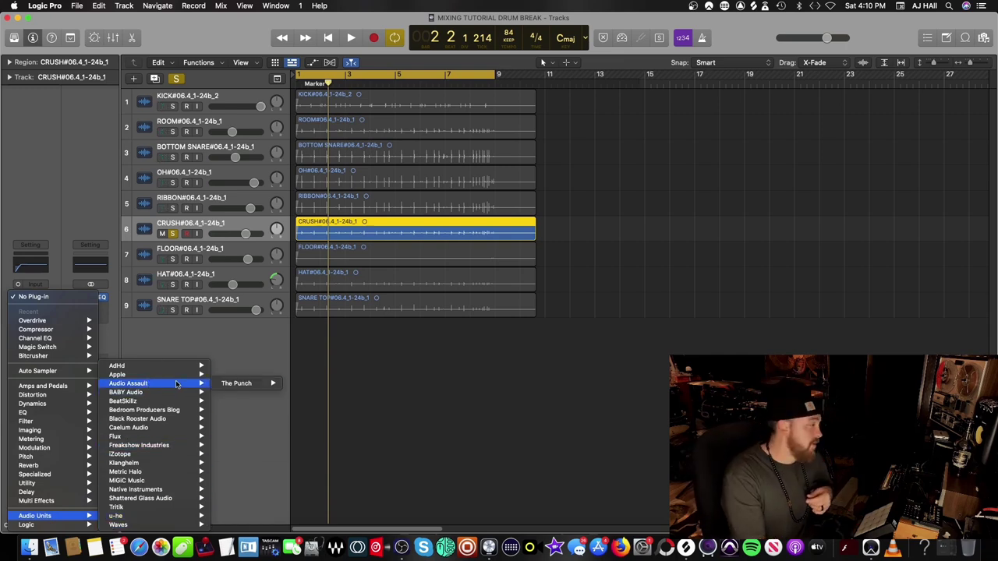
pyautogui.moveTo(238, 385)
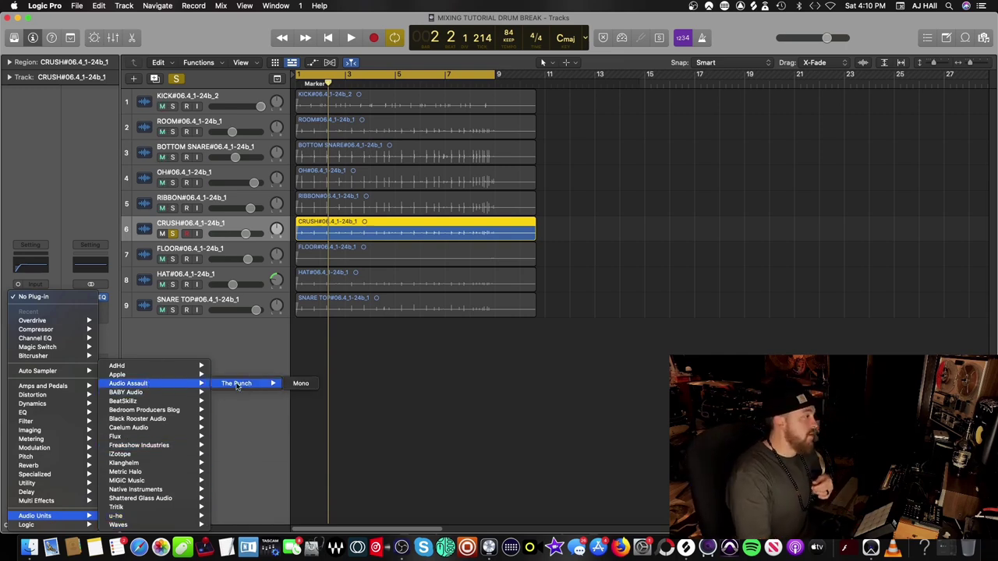
pyautogui.click(301, 384)
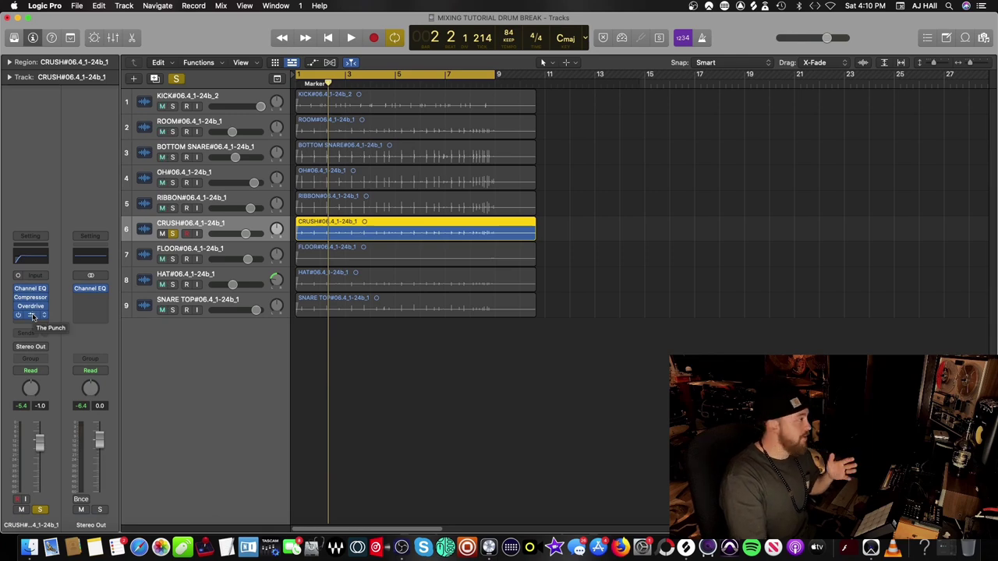
pyautogui.click(31, 315)
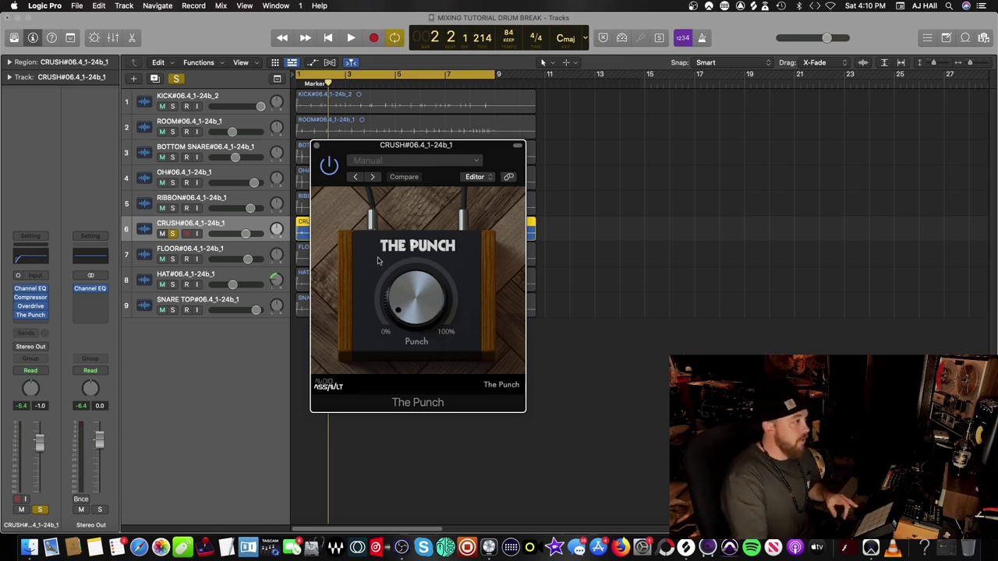
# While auditioning the soloed CRUSH track, raise the Punch amount to just past halfway and close the plug-in.
pyautogui.press('space')
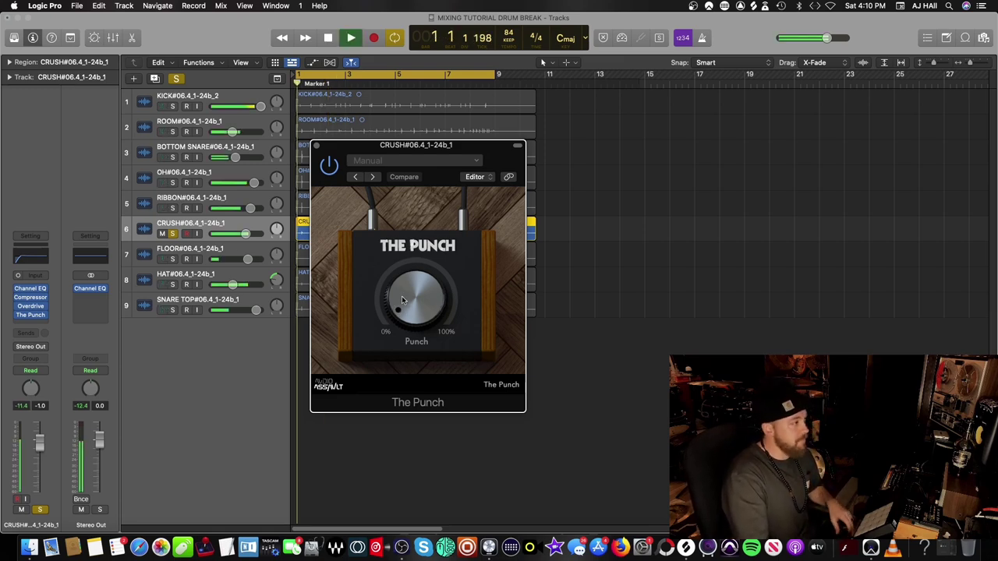
pyautogui.moveTo(421, 304); pyautogui.dragTo(427, 252)
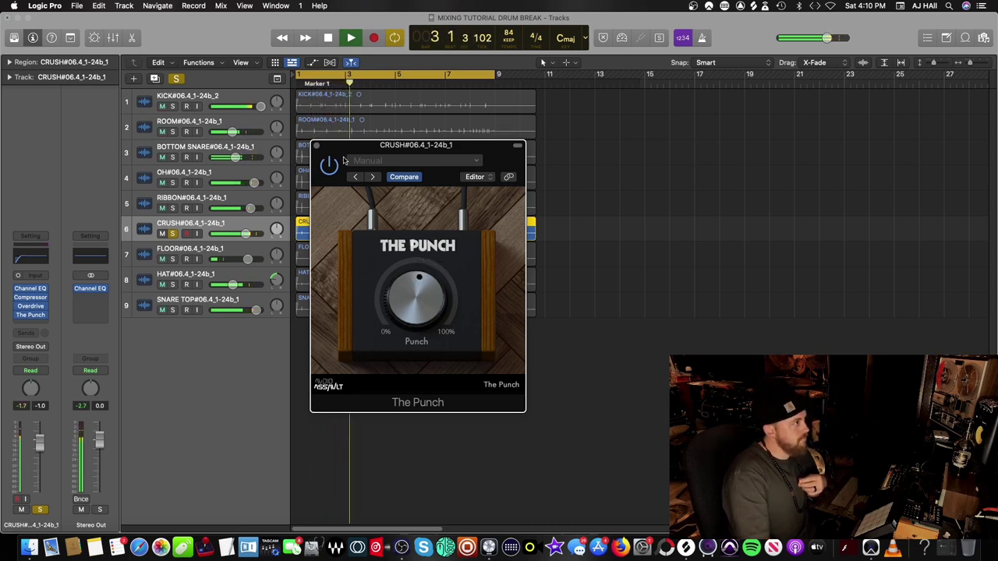
pyautogui.press('space')
pyautogui.moveTo(423, 299); pyautogui.dragTo(423, 292)
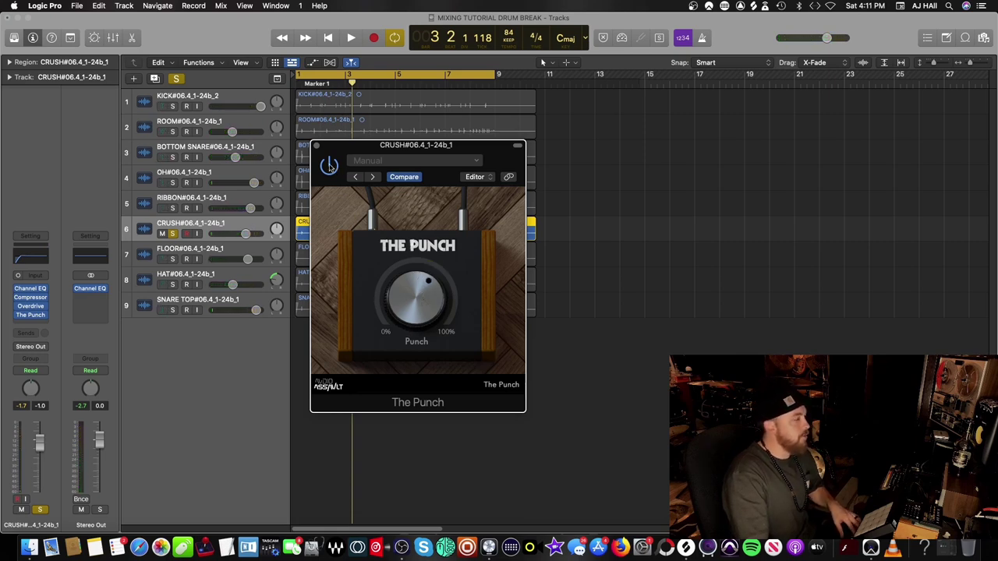
pyautogui.press('space')
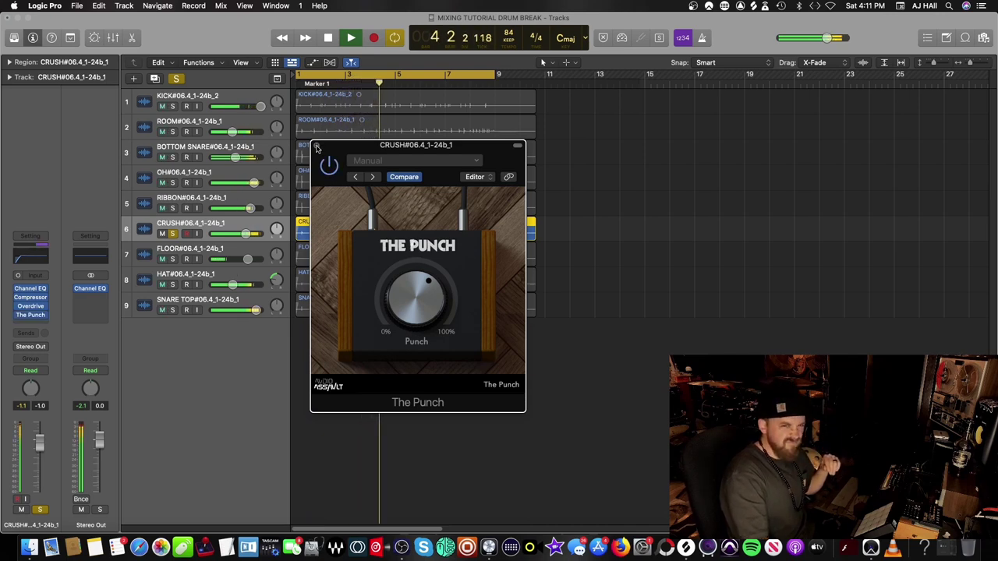
pyautogui.click(316, 146)
# Unsolo CRUSH, play the full mix from the start and lower the track's volume to -3.5 dB.
pyautogui.press('space')
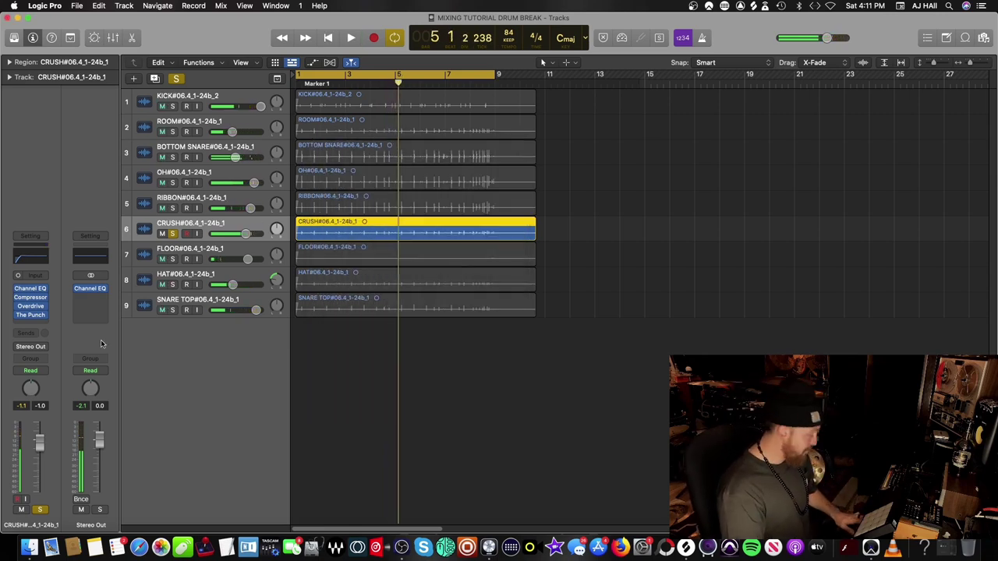
pyautogui.click(171, 234)
pyautogui.press('Return')
pyautogui.press('space')
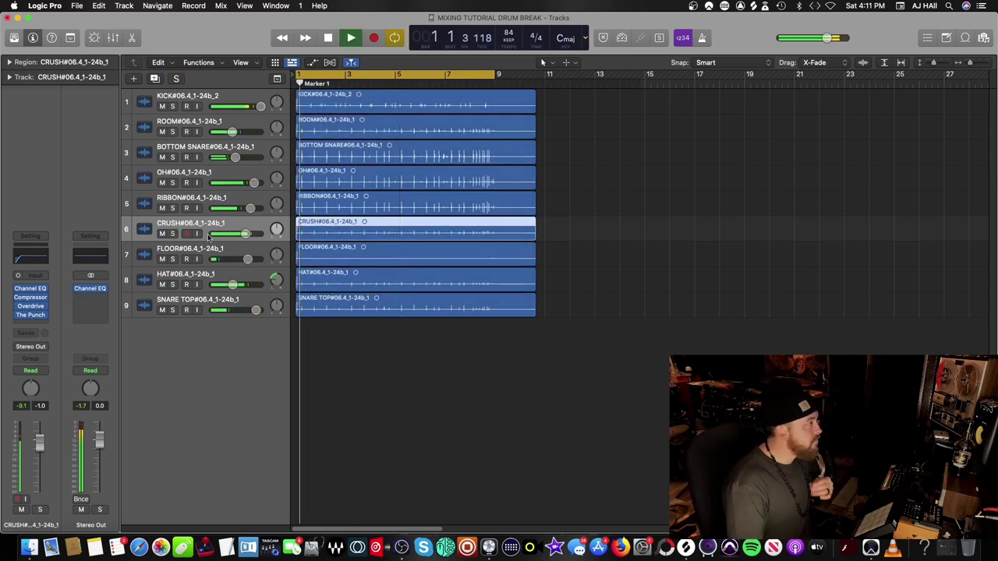
pyautogui.moveTo(245, 234); pyautogui.dragTo(241, 234)
pyautogui.press('space')
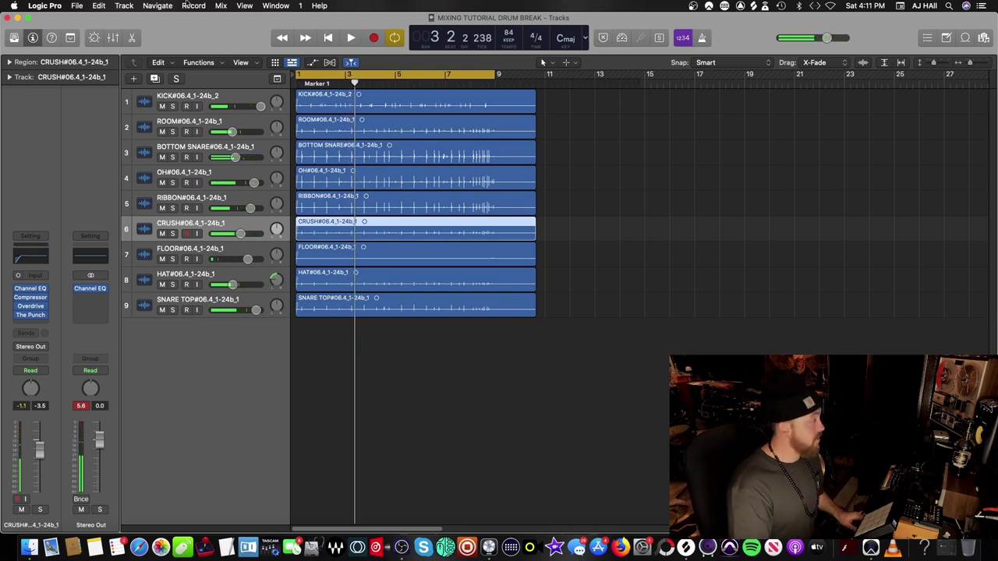
# Solo the ROOM track and insert a mono-to-stereo ChromaVerb reverb on it.
pyautogui.click(177, 123)
pyautogui.click(172, 131)
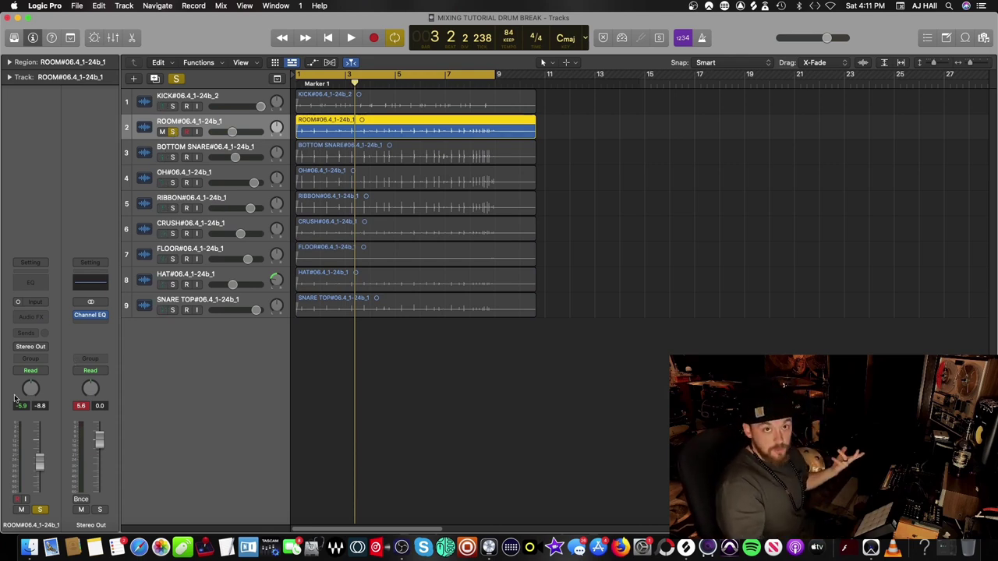
pyautogui.click(32, 317)
pyautogui.moveTo(61, 465)
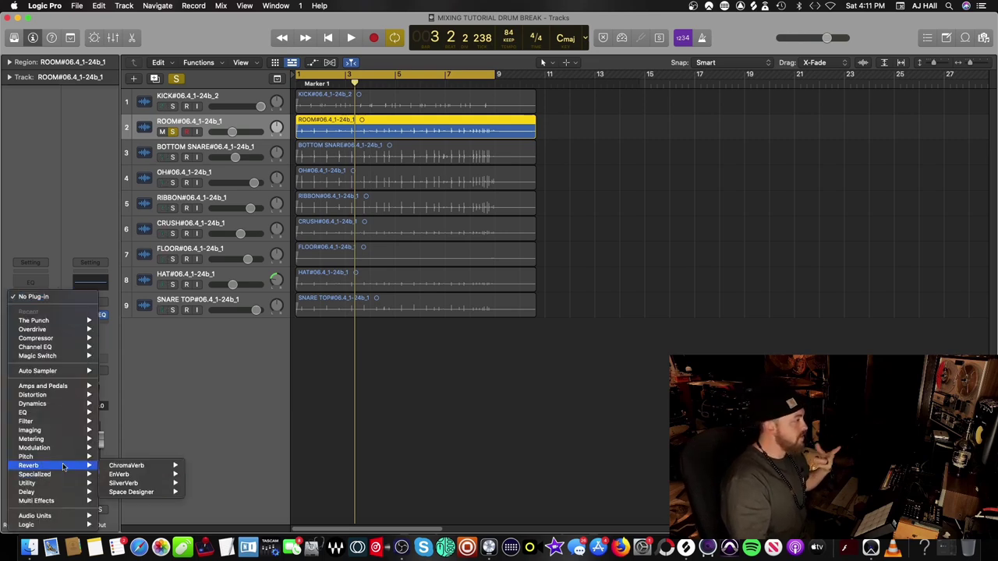
pyautogui.moveTo(127, 465)
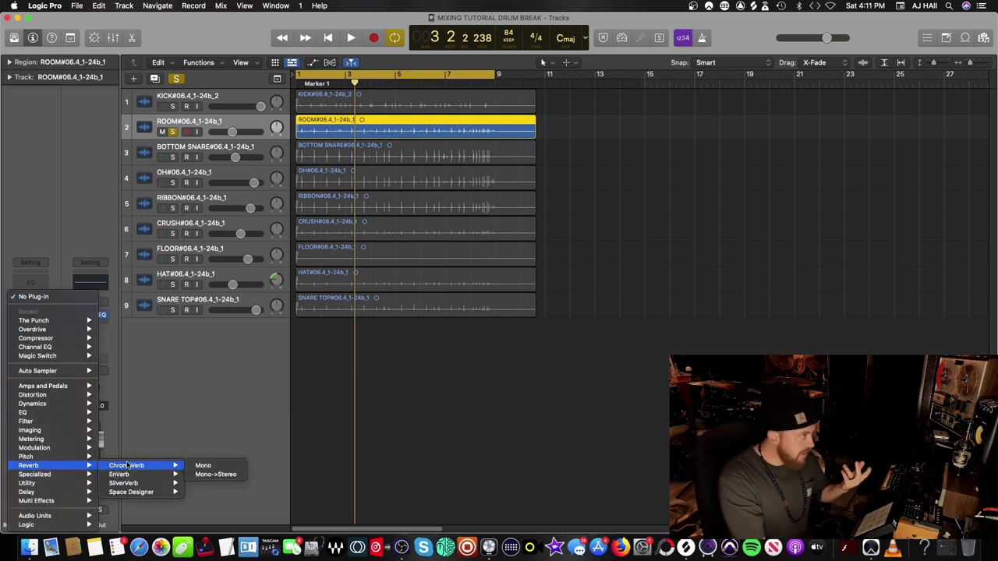
pyautogui.click(216, 475)
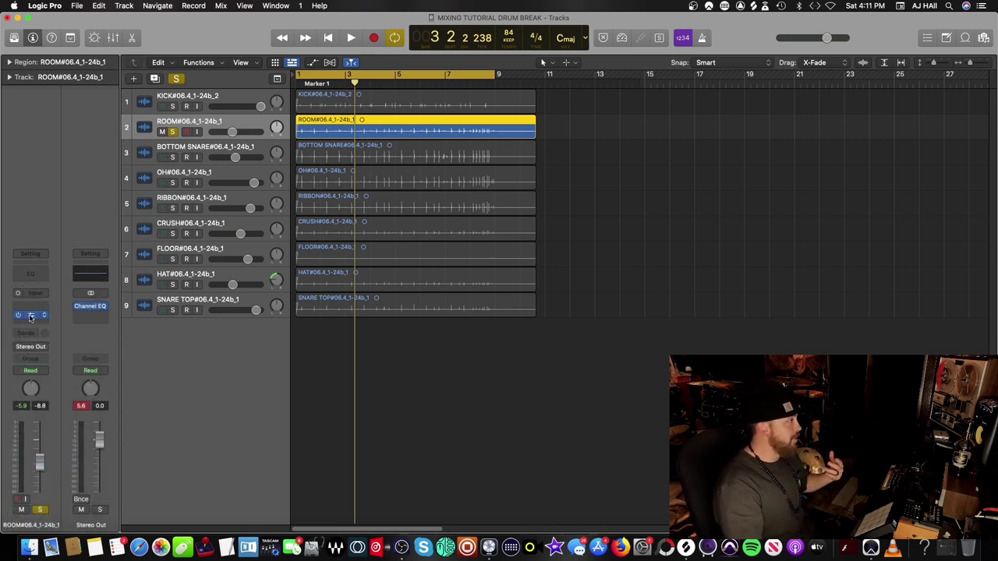
# Open the ROOM track's ChromaVerb, audition the soloed track, and set Decay to 3.20 s and Predelay to 30 ms.
pyautogui.click(30, 316)
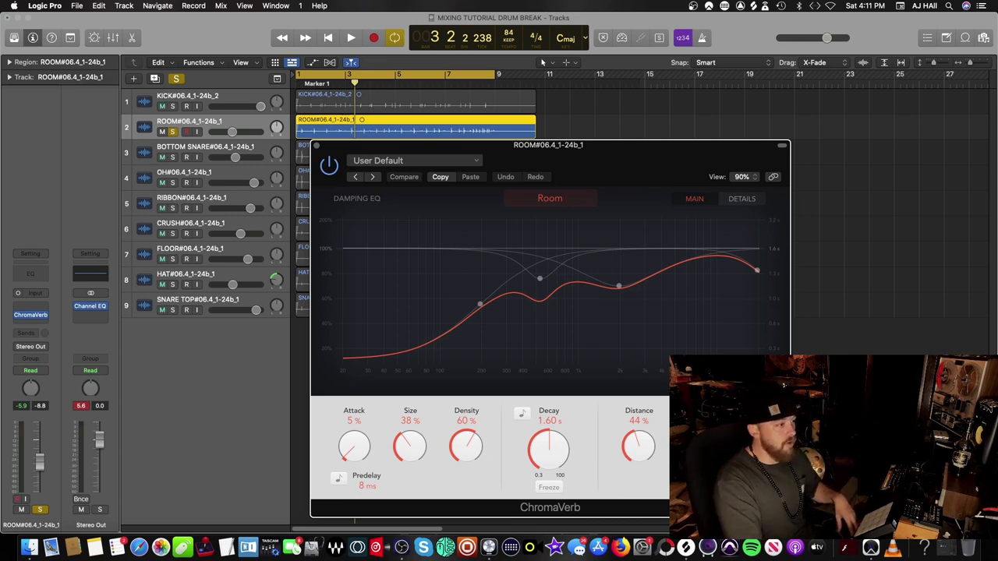
pyautogui.press('space')
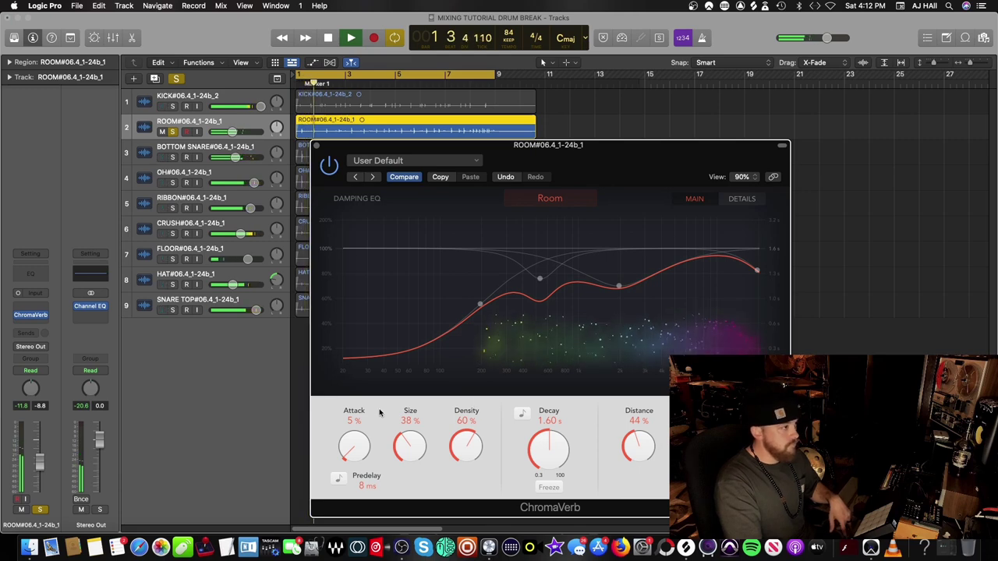
pyautogui.press('space')
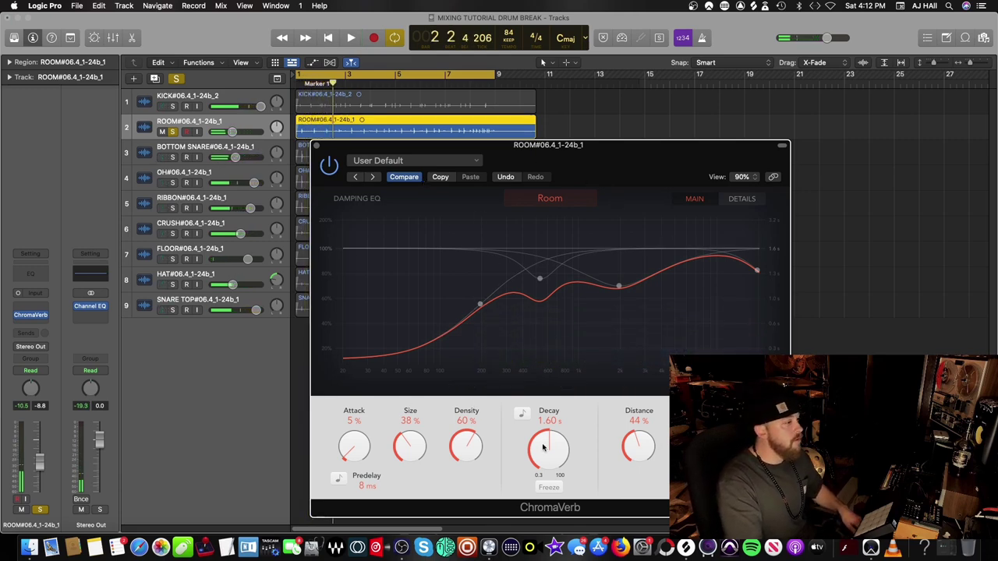
pyautogui.moveTo(544, 457); pyautogui.dragTo(543, 433)
pyautogui.moveTo(359, 488); pyautogui.dragTo(360, 471)
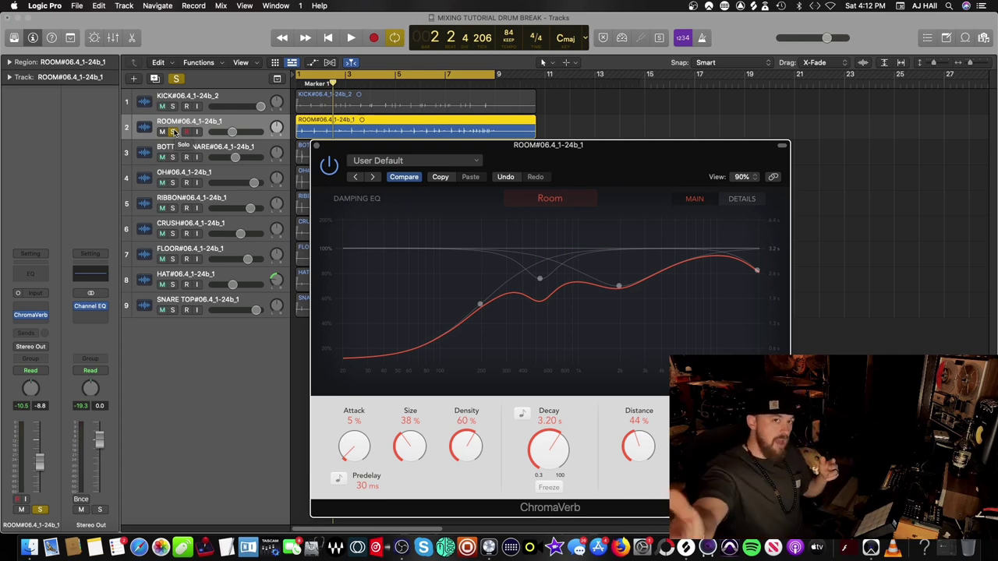
# Unsolo ROOM during playback and set the ChromaVerb Decay to 1.00 s and Predelay to 100 ms.
pyautogui.press('space')
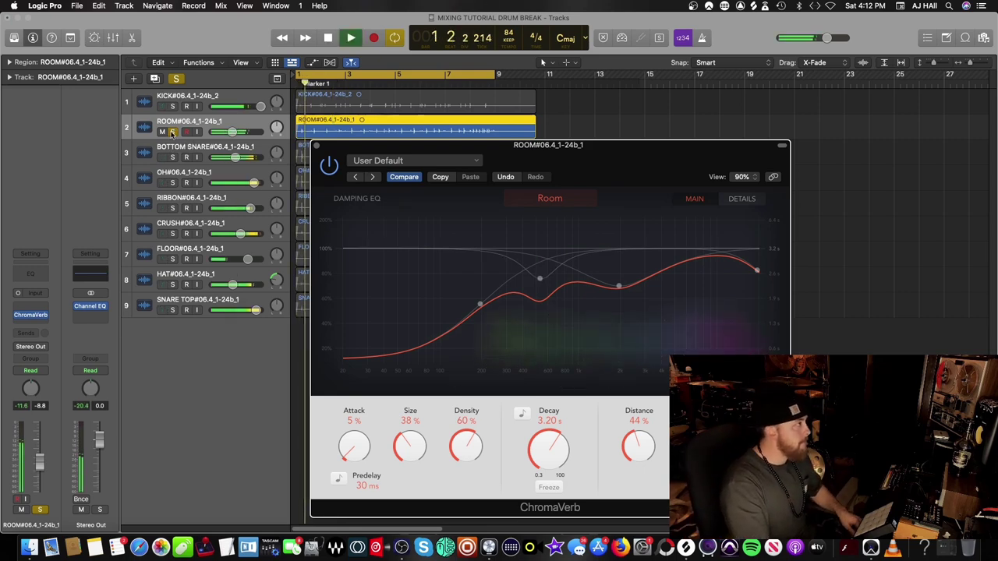
pyautogui.click(173, 132)
pyautogui.moveTo(548, 449); pyautogui.dragTo(548, 492)
pyautogui.moveTo(368, 485); pyautogui.dragTo(367, 450)
pyautogui.press('space')
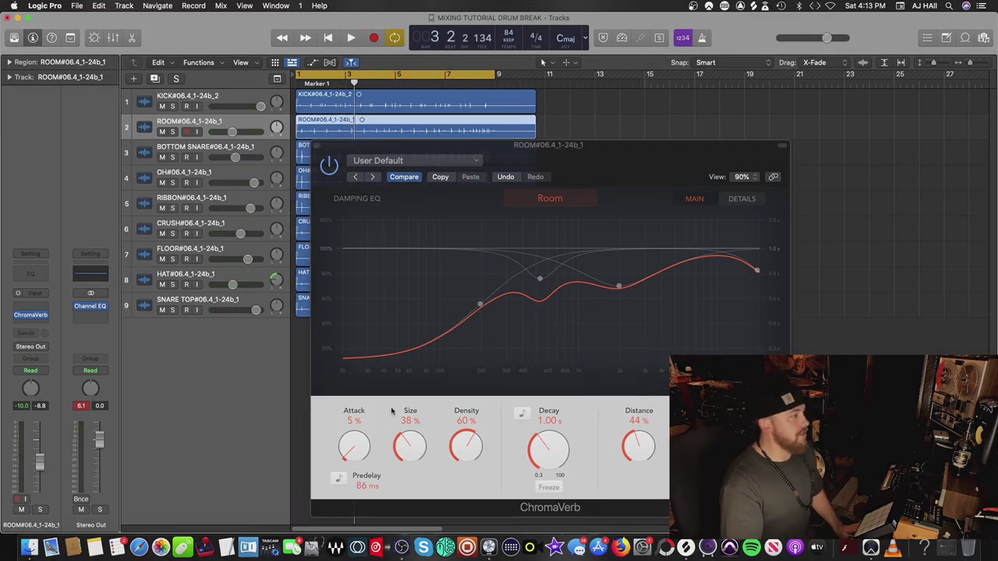
pyautogui.moveTo(366, 487); pyautogui.dragTo(367, 483)
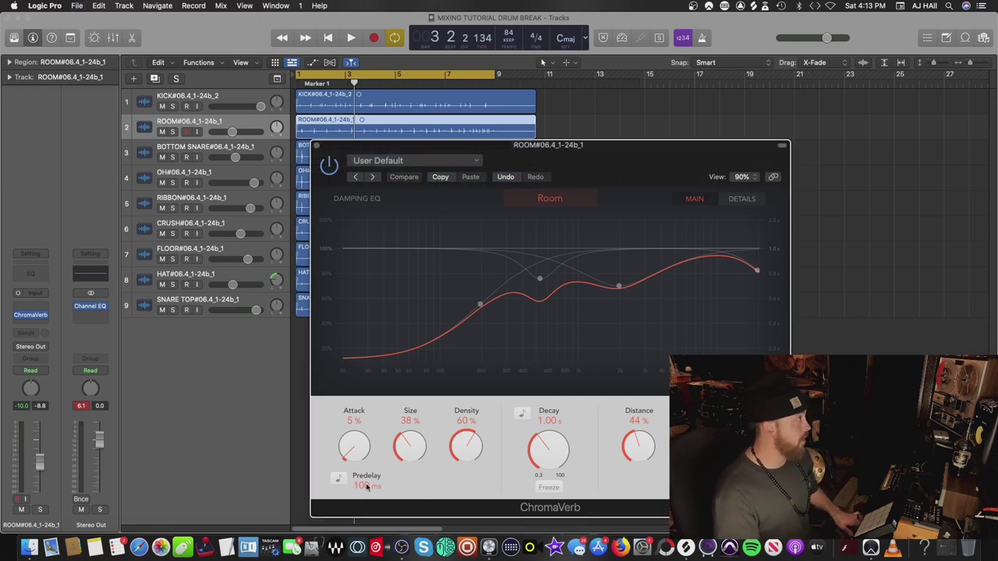
# In ChromaVerb's output EQ, enable the low cut at about 1.2 kHz and move the high cut to the highest frequencies.
pyautogui.click(743, 199)
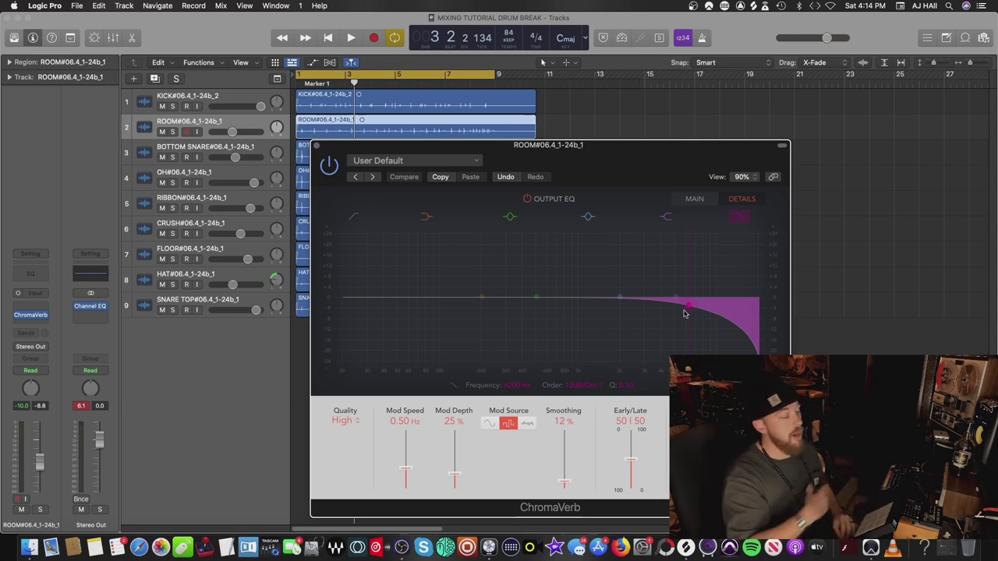
pyautogui.click(352, 219)
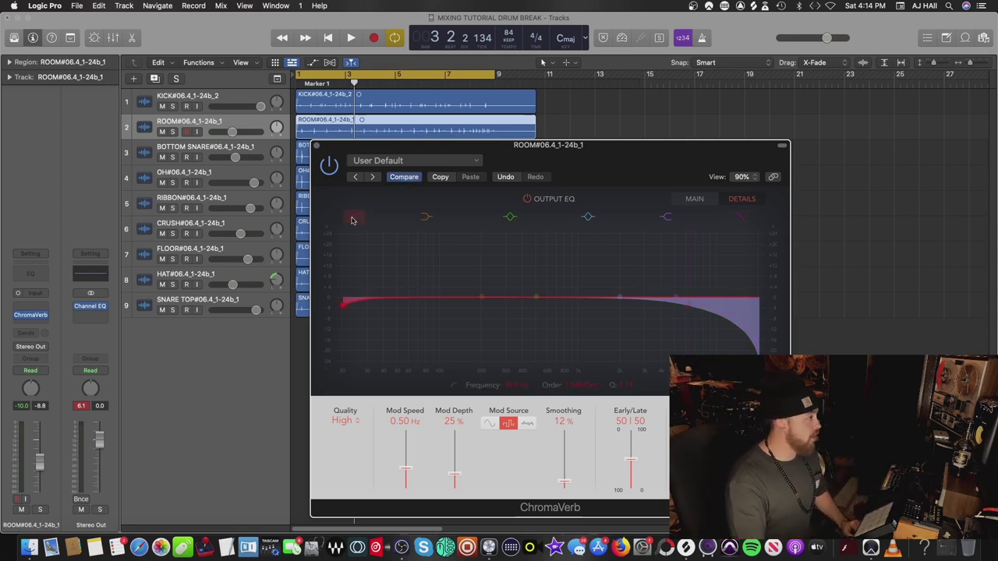
pyautogui.moveTo(343, 308); pyautogui.dragTo(558, 308)
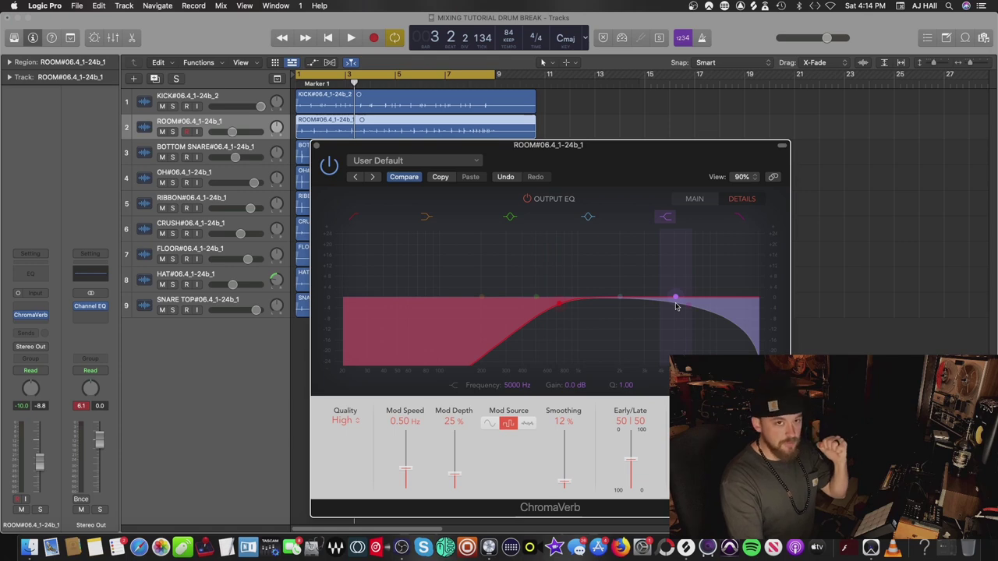
pyautogui.moveTo(683, 309); pyautogui.dragTo(753, 308)
pyautogui.click(557, 306)
pyautogui.moveTo(557, 310); pyautogui.dragTo(585, 316)
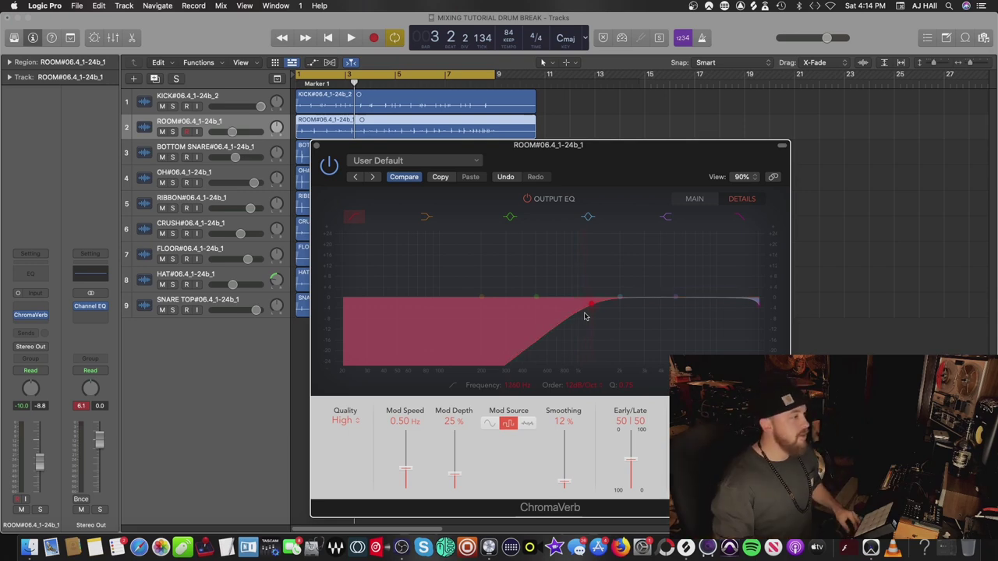
# While playing the mix, raise ChromaVerb's output low cut to just above 2 kHz and return to the main reverb settings.
pyautogui.press('space')
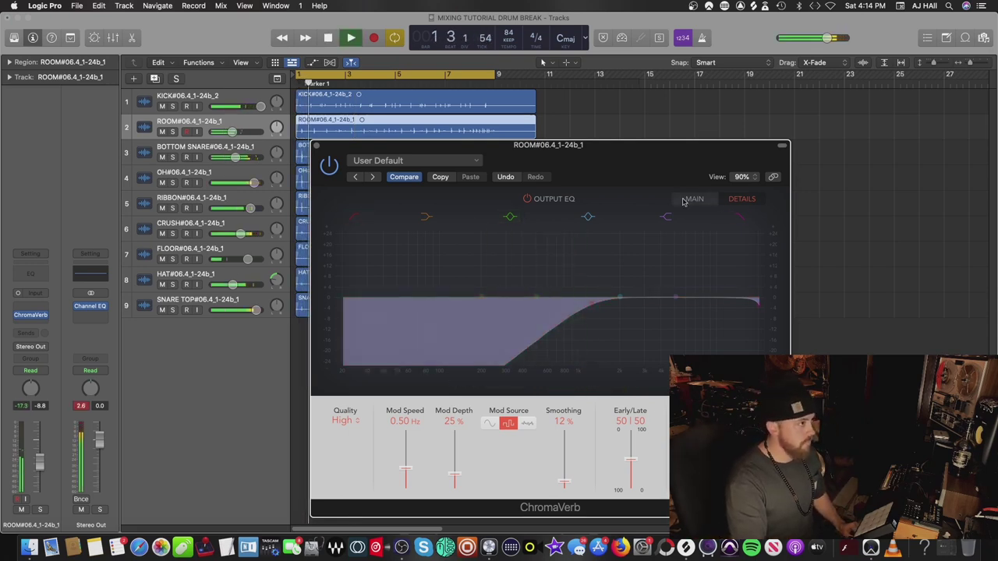
pyautogui.moveTo(613, 312); pyautogui.dragTo(639, 314)
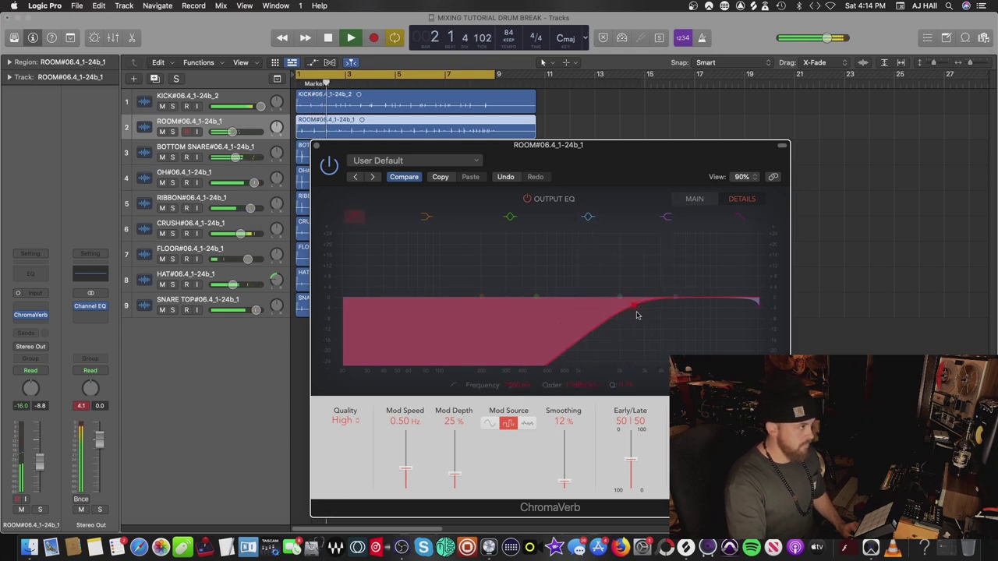
pyautogui.press('space')
pyautogui.click(694, 199)
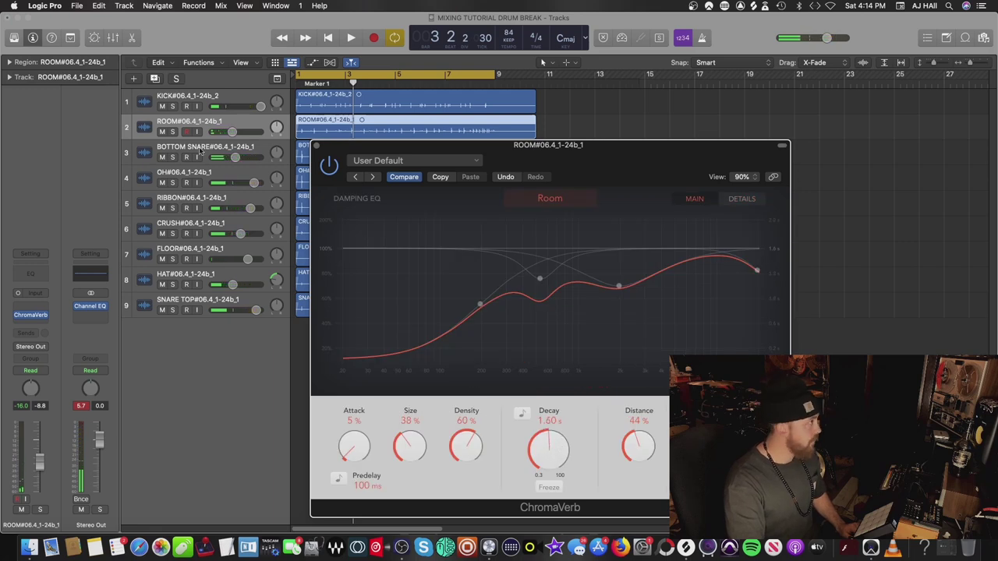
# Lower the ROOM track's volume and balance it against the playing mix at -17.8 dB.
pyautogui.moveTo(232, 132); pyautogui.dragTo(222, 132)
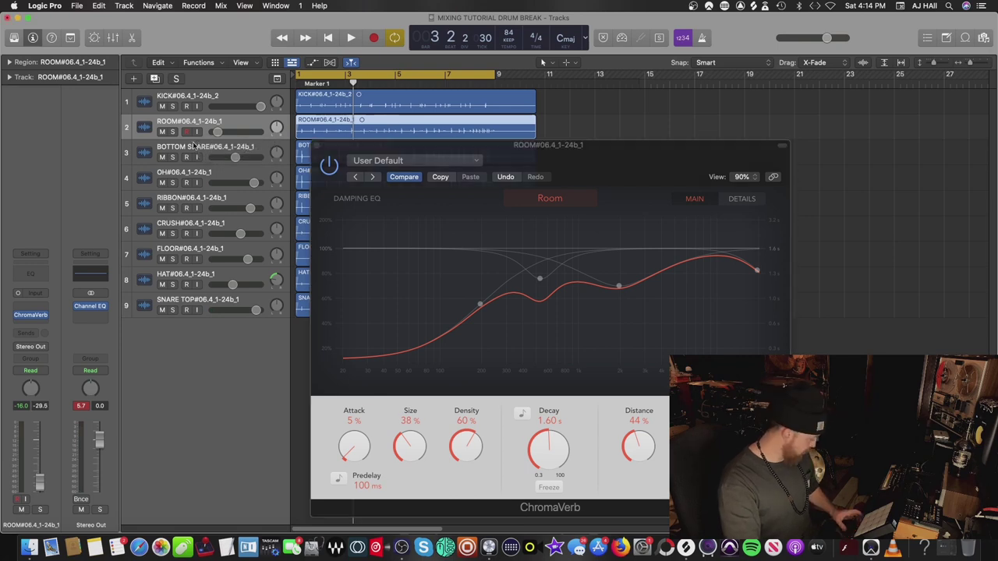
pyautogui.press('space')
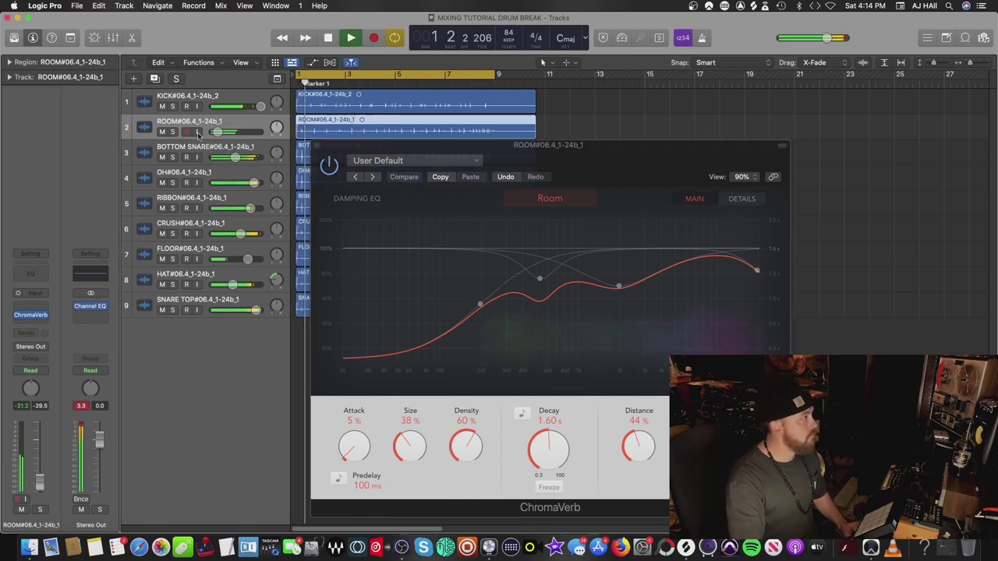
pyautogui.moveTo(219, 132); pyautogui.dragTo(226, 133)
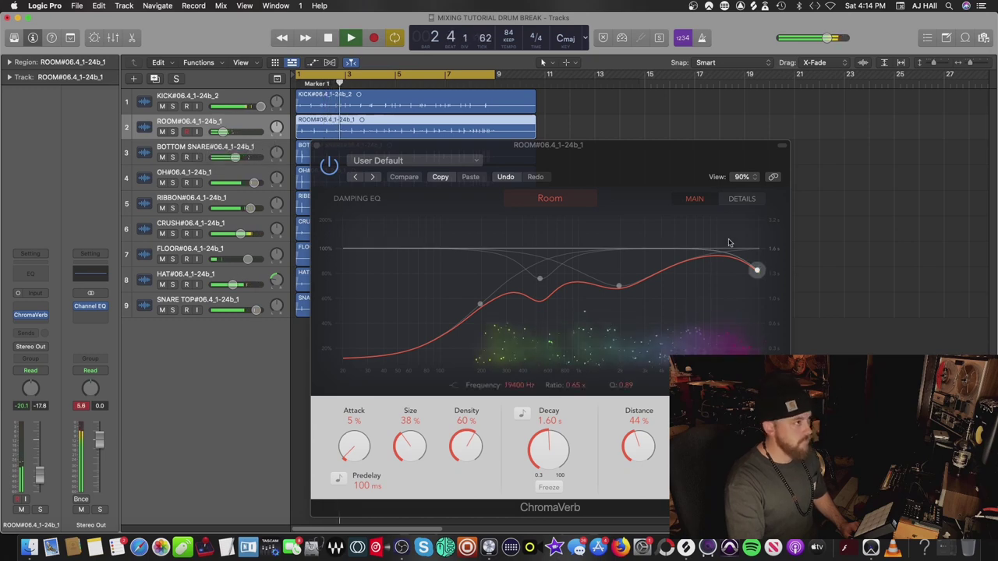
# Lower the high cut in ChromaVerb's output EQ to darken the reverb, and set Decay to 1.40 s.
pyautogui.click(751, 206)
pyautogui.click(747, 203)
pyautogui.moveTo(757, 307); pyautogui.dragTo(692, 323)
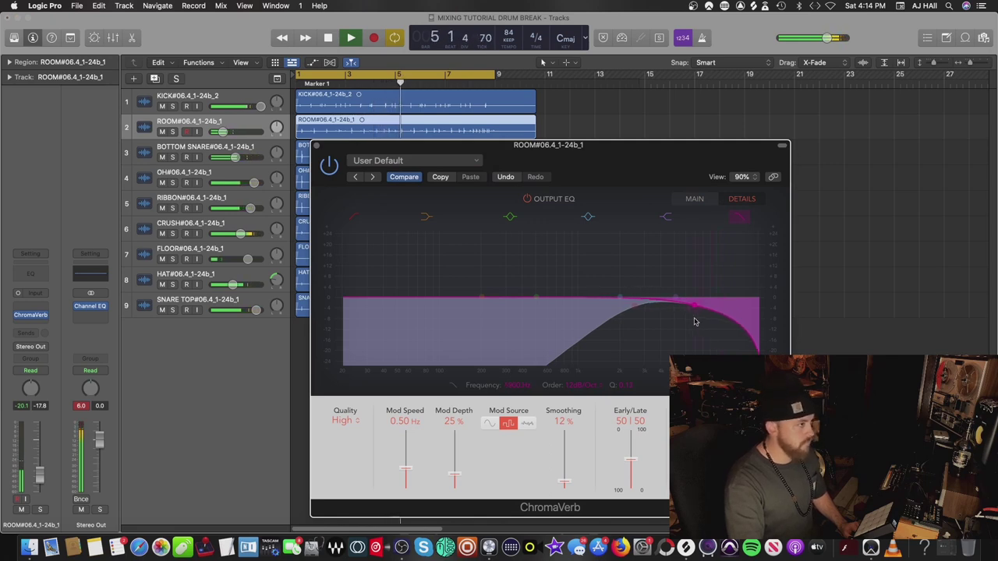
pyautogui.click(694, 198)
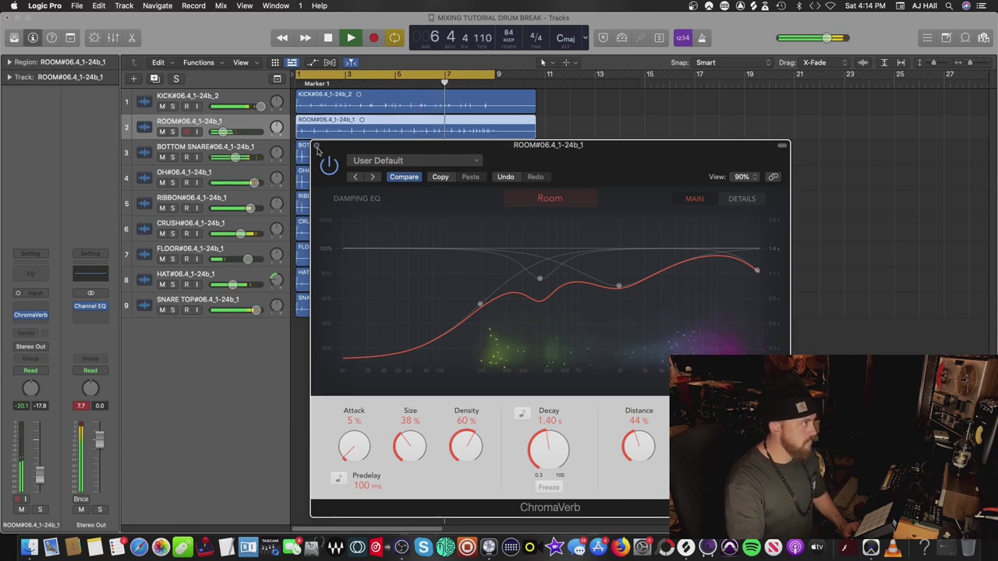
# Stop playback, close the ChromaVerb window and save the project.
pyautogui.press('space')
pyautogui.click(782, 145)
pyautogui.click(695, 104)
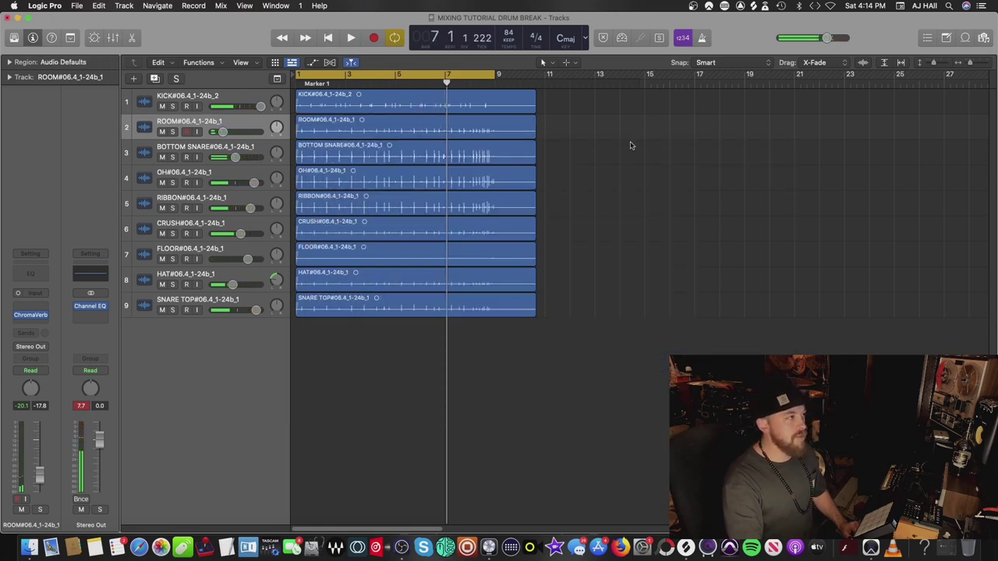
pyautogui.press('super+s')
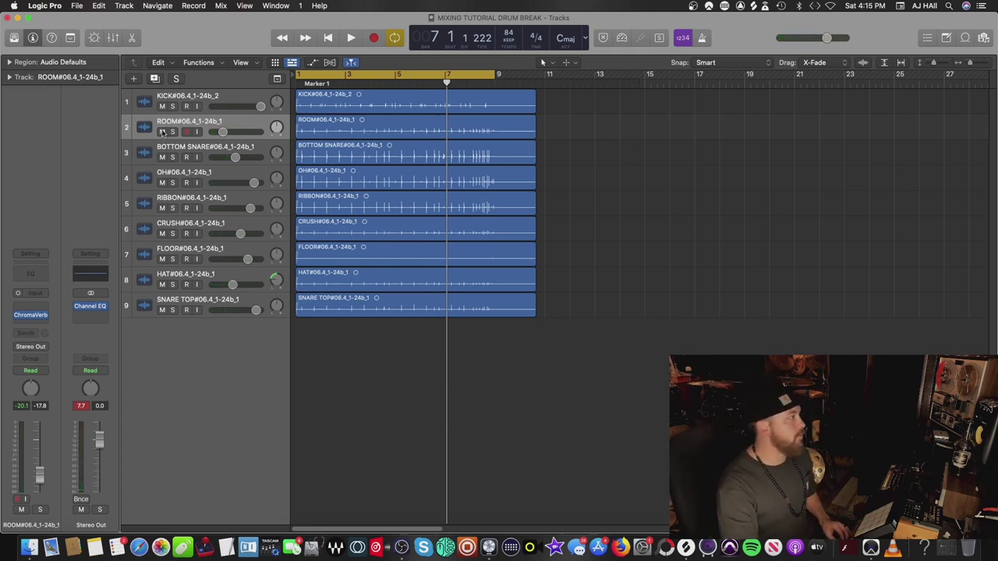
# Compare the full mix with the ROOM track muted and unmuted, playing it from the start each time.
pyautogui.click(162, 131)
pyautogui.press('space')
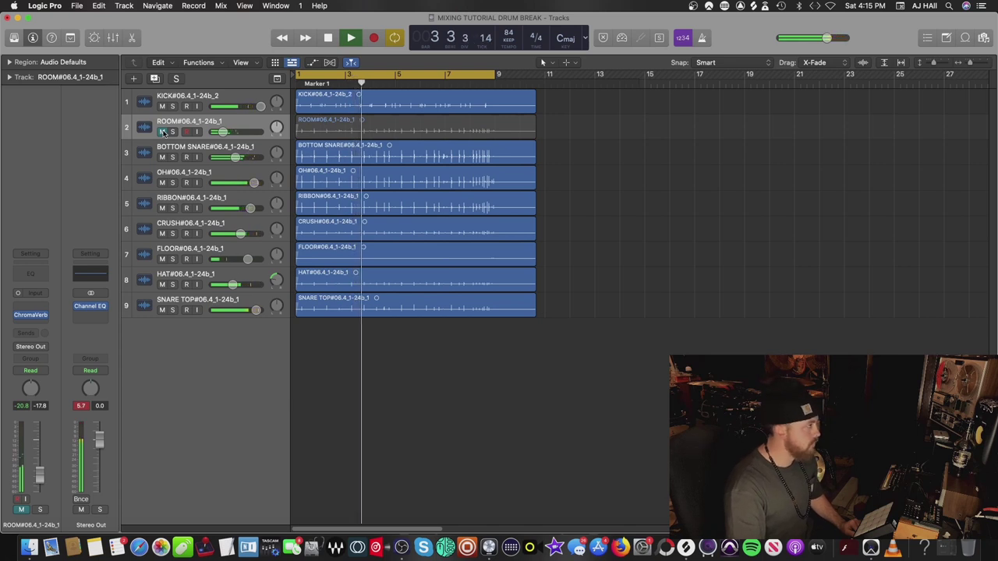
pyautogui.press('space')
pyautogui.click(163, 131)
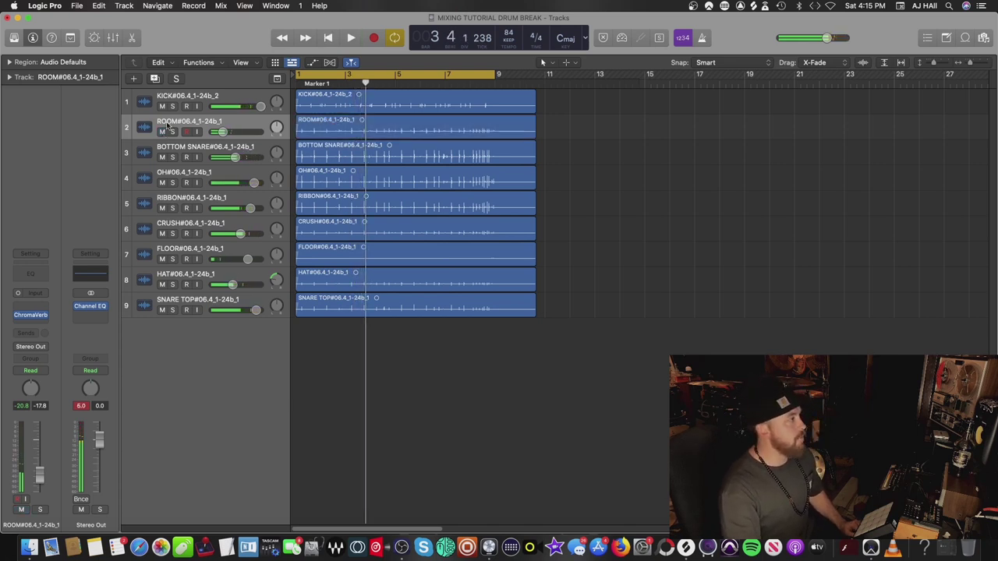
pyautogui.press('Return')
pyautogui.press('space')
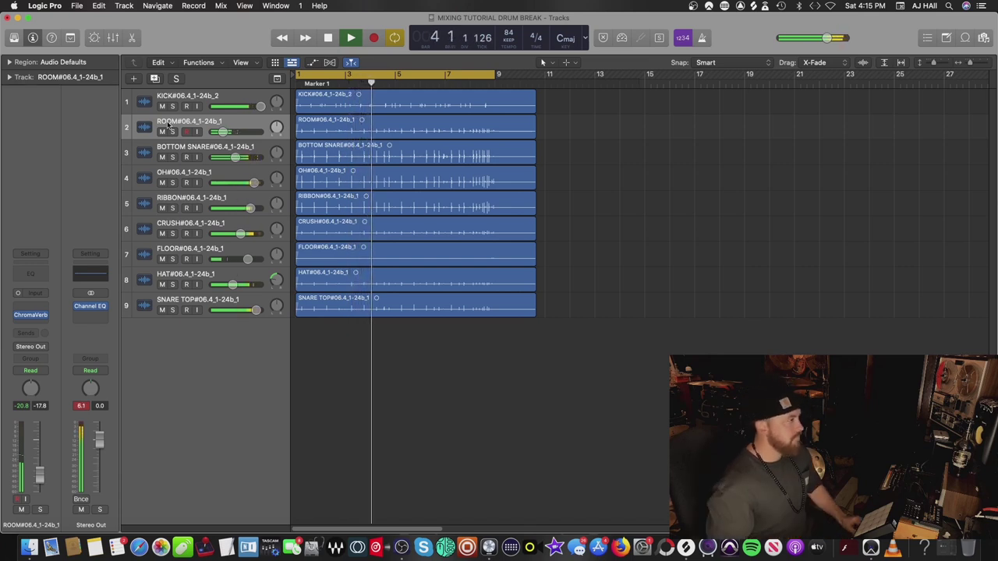
pyautogui.press('space')
# Open MH Thump on the KICK track, set its output gain to 2.11 dB and close it.
pyautogui.click(178, 99)
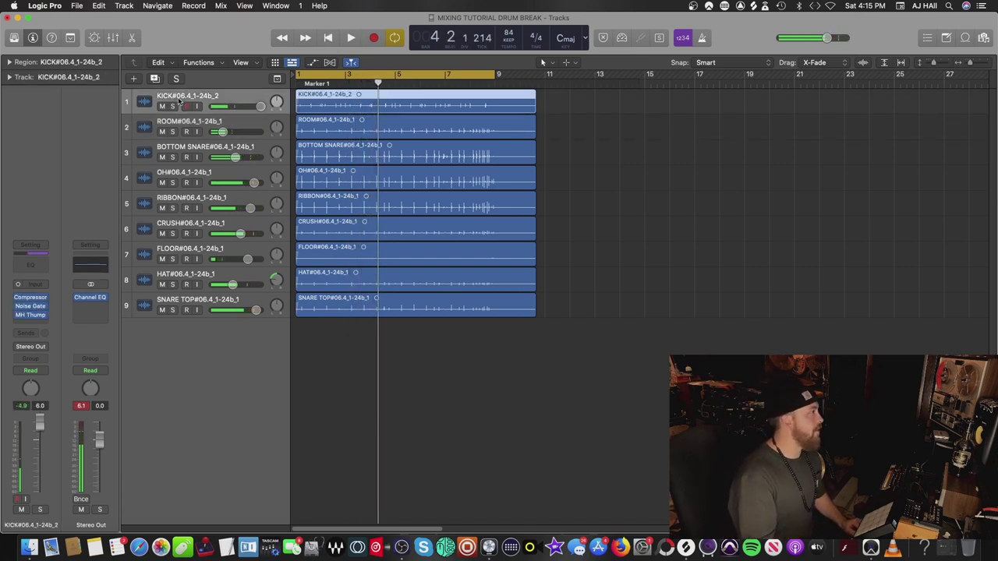
pyautogui.moveTo(33, 320)
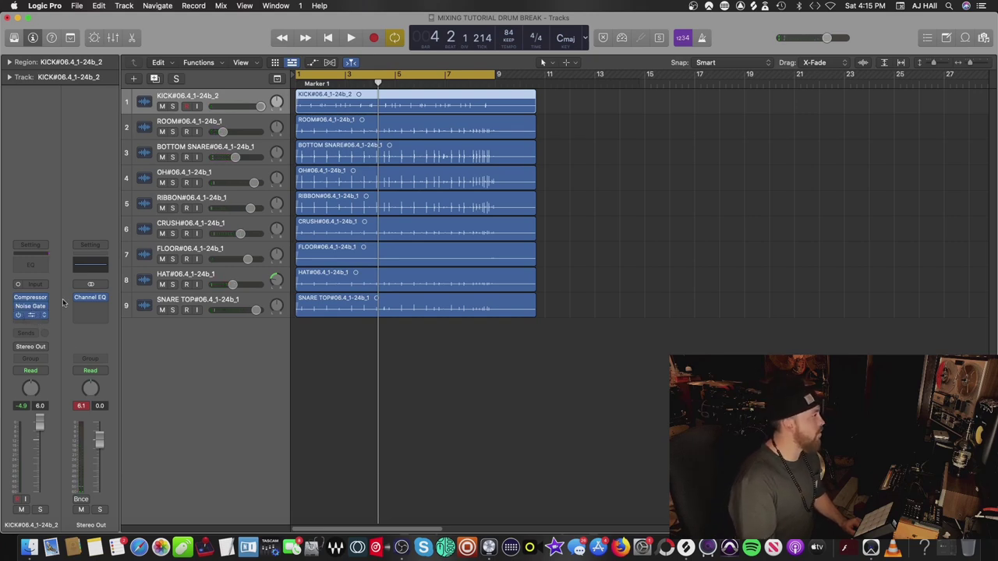
pyautogui.click(33, 315)
pyautogui.moveTo(527, 278); pyautogui.dragTo(528, 275)
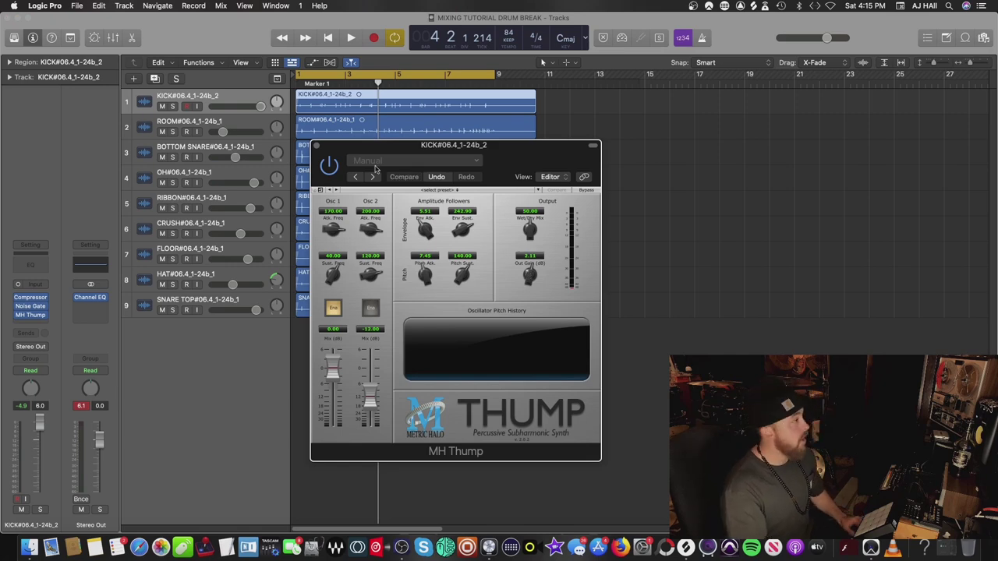
pyautogui.click(315, 146)
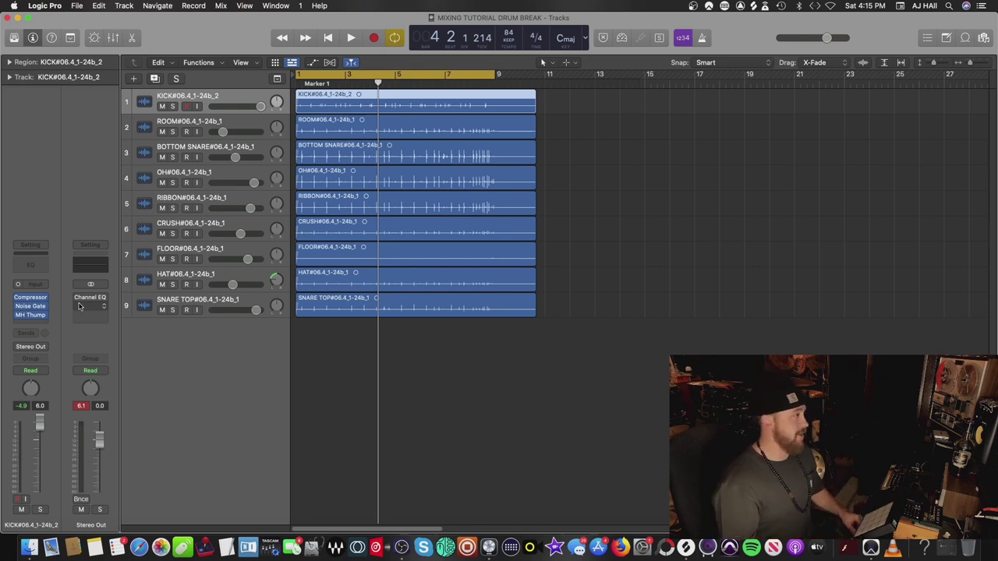
# Play the mix briefly and replace the Channel EQ on Stereo Out with a Tape Delay.
pyautogui.press('space')
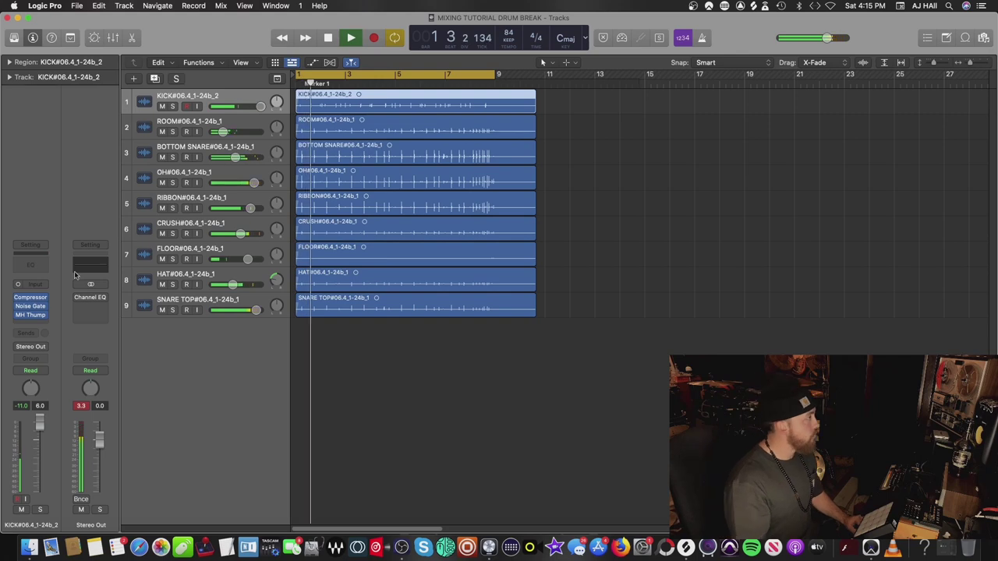
pyautogui.press('space')
pyautogui.click(92, 306)
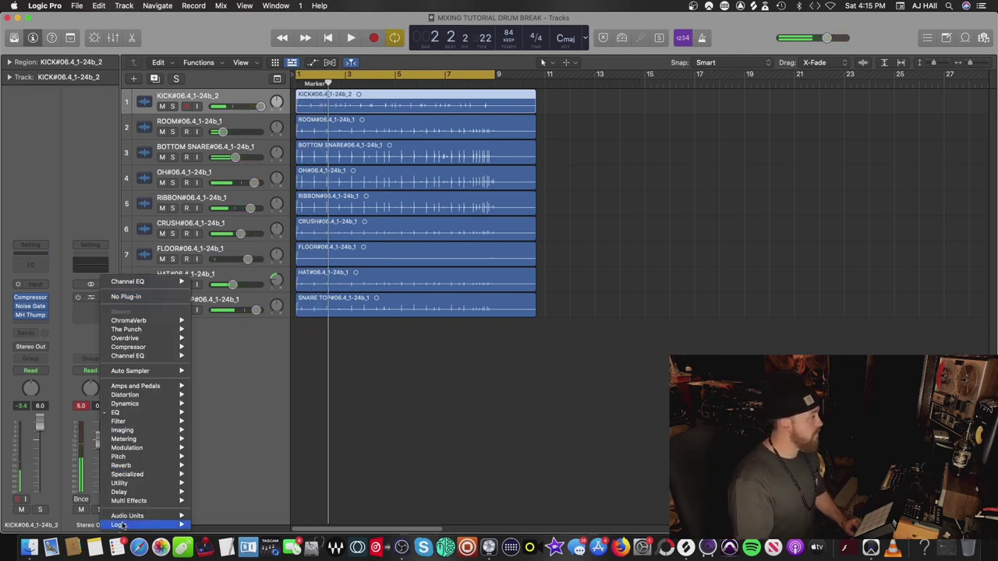
pyautogui.click(248, 353)
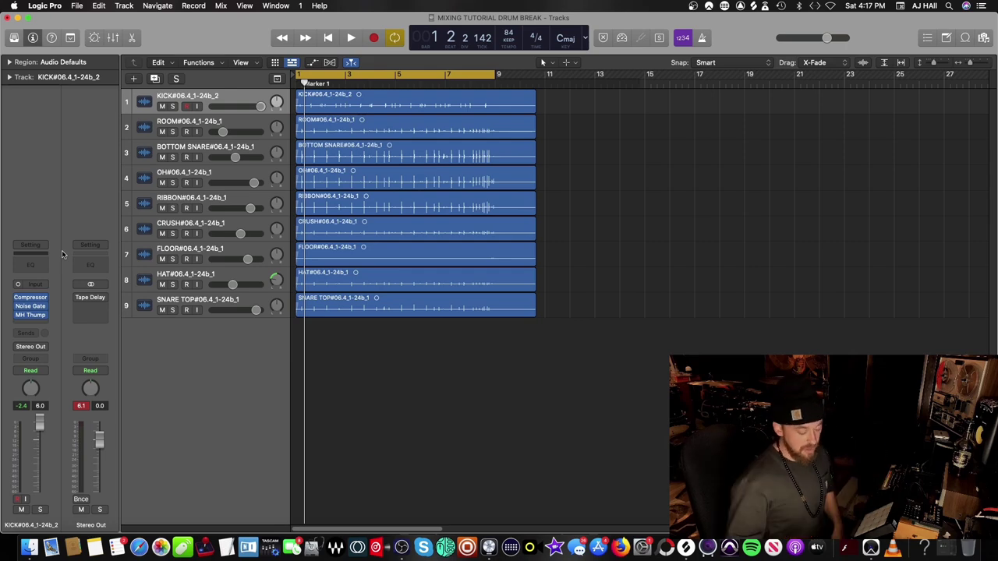
# Remove the plug-in from the first Stereo Out slot, insert a fresh Tape Delay there and open it.
pyautogui.click(106, 297)
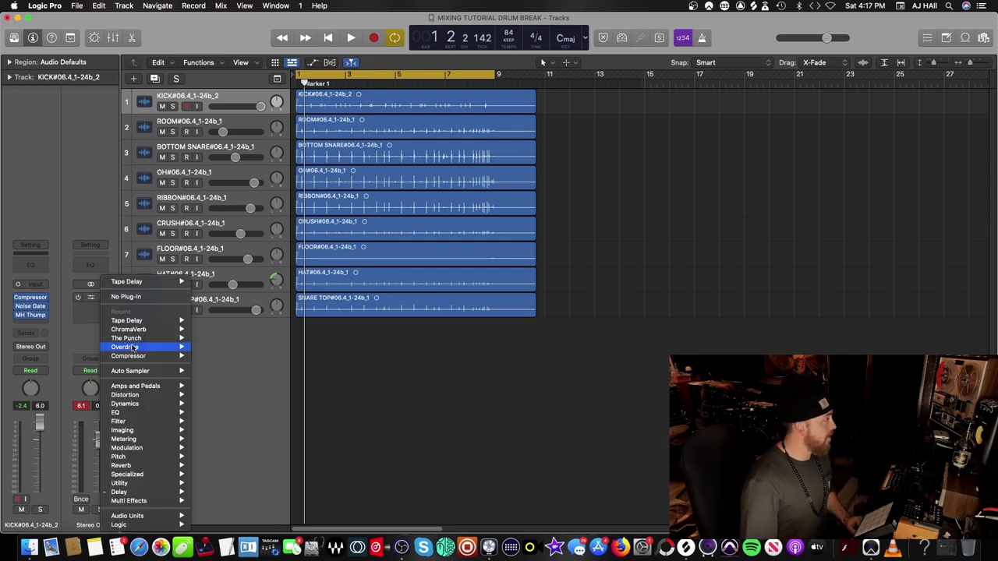
pyautogui.click(101, 297)
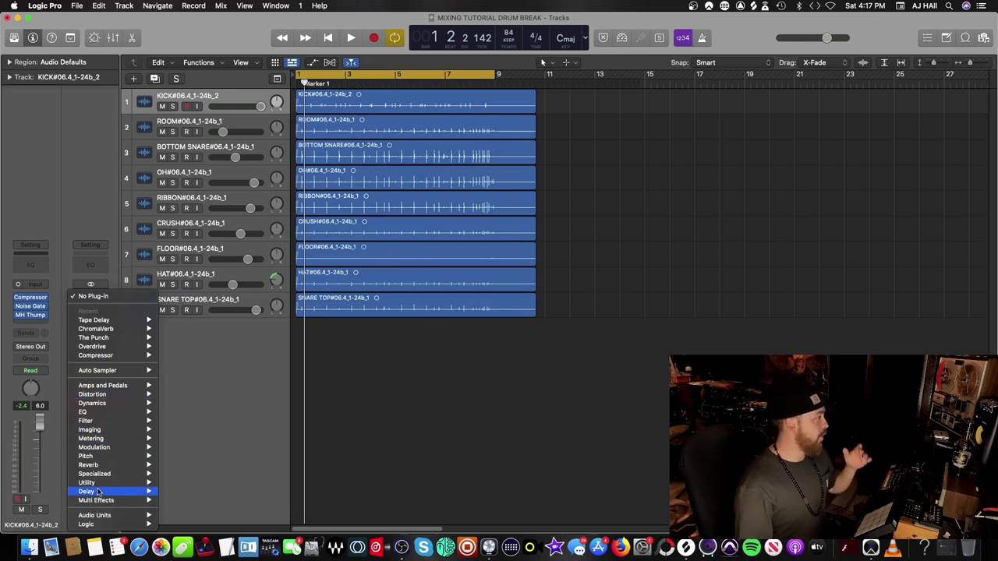
pyautogui.moveTo(94, 492)
pyautogui.moveTo(195, 525)
pyautogui.click(264, 516)
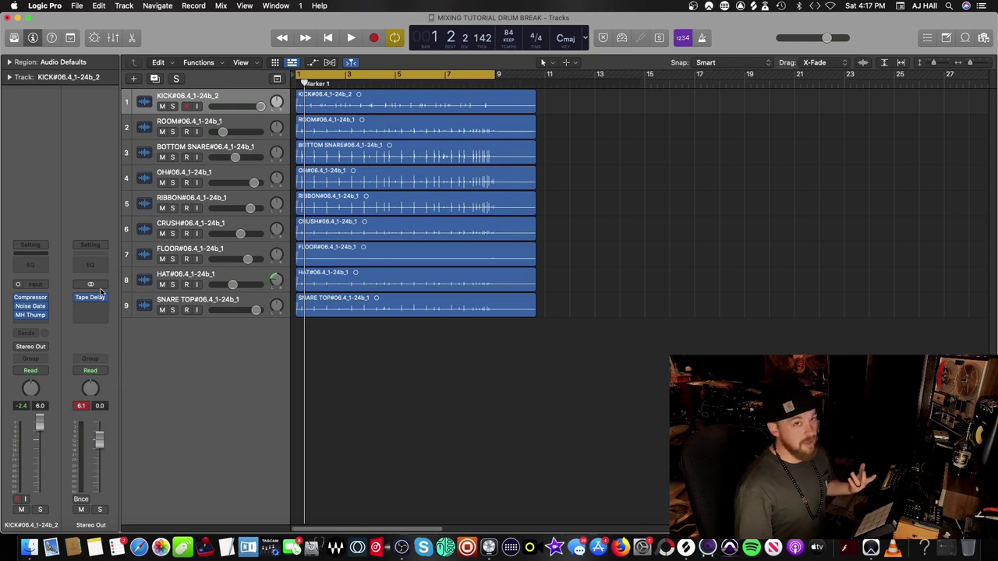
pyautogui.click(91, 297)
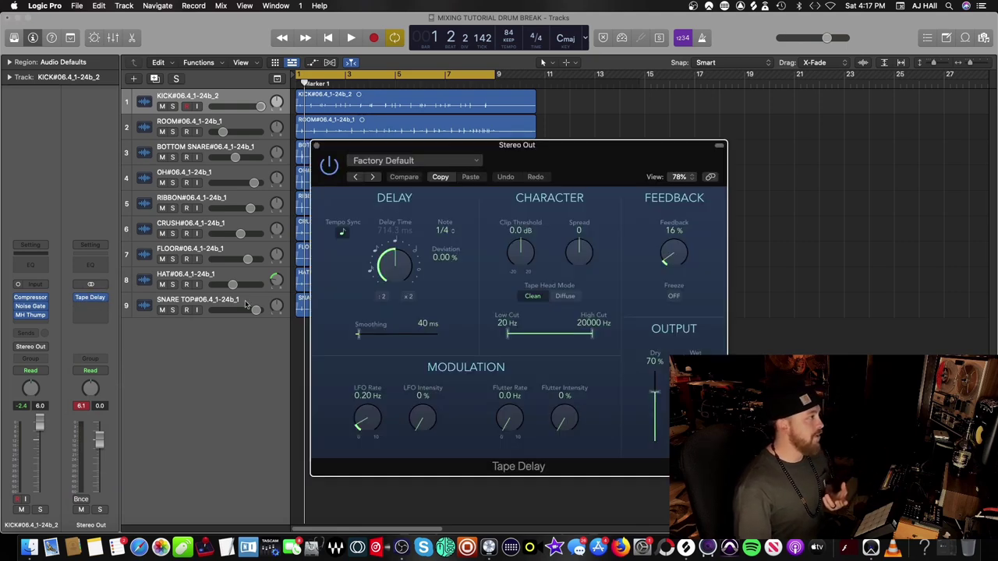
# Turn off the Tape Delay's tempo sync and set its delay time to 0 ms and its dry level to 0%.
pyautogui.click(342, 231)
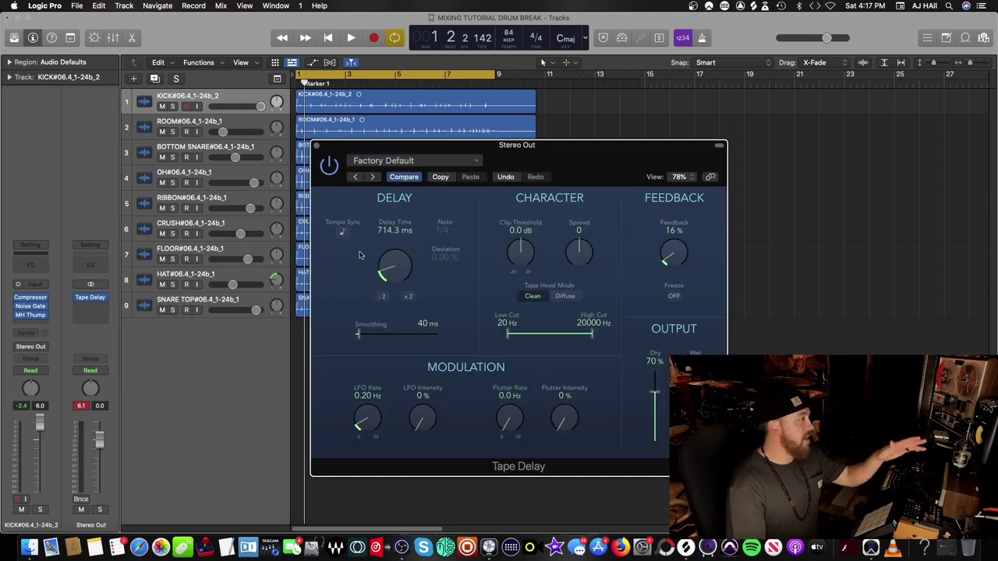
pyautogui.moveTo(397, 266); pyautogui.dragTo(397, 292)
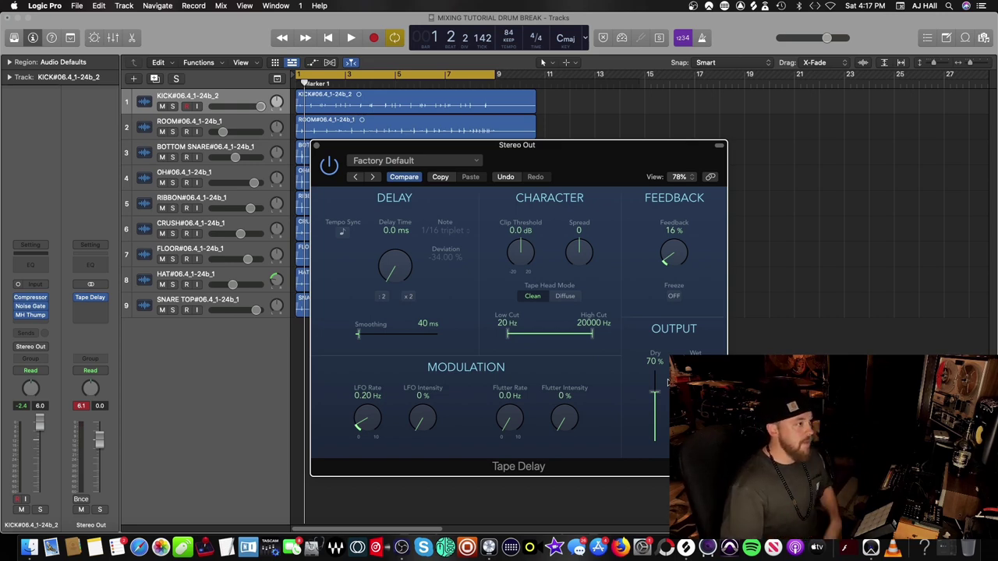
pyautogui.moveTo(656, 402); pyautogui.dragTo(656, 496)
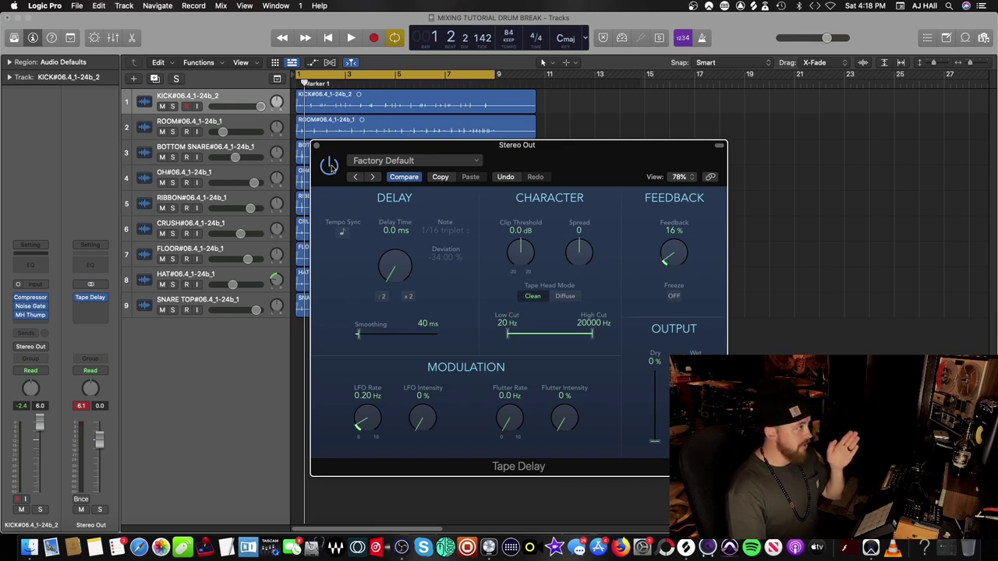
# Compare the mix with the Tape Delay bypassed and active, playing a few bars each time.
pyautogui.click(331, 166)
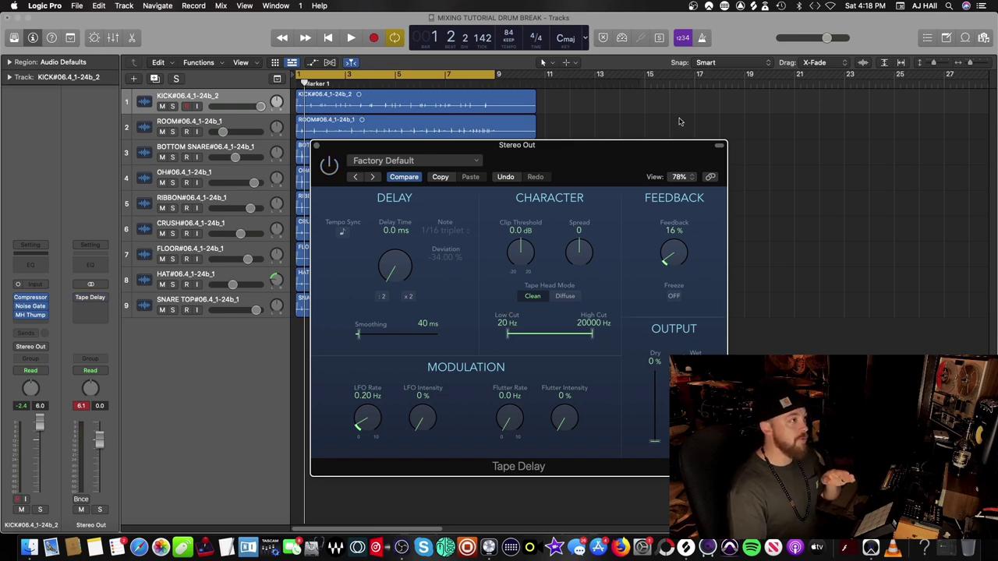
pyautogui.press('space')
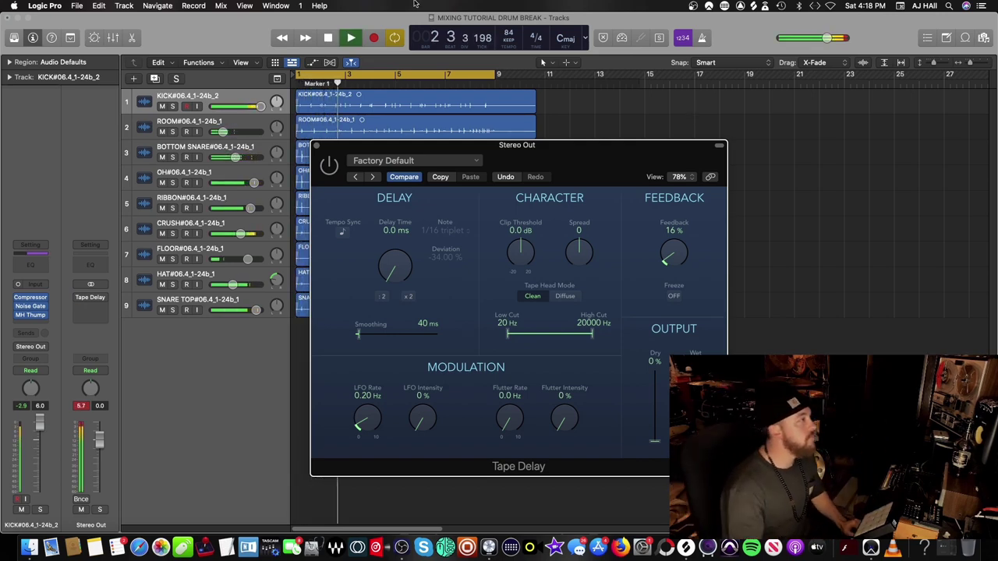
pyautogui.press('space')
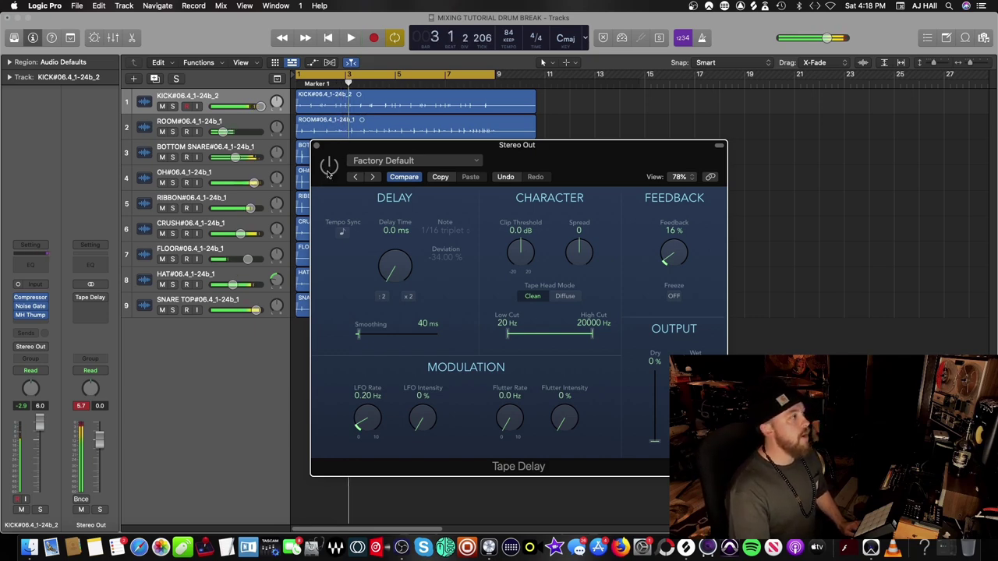
pyautogui.press('space')
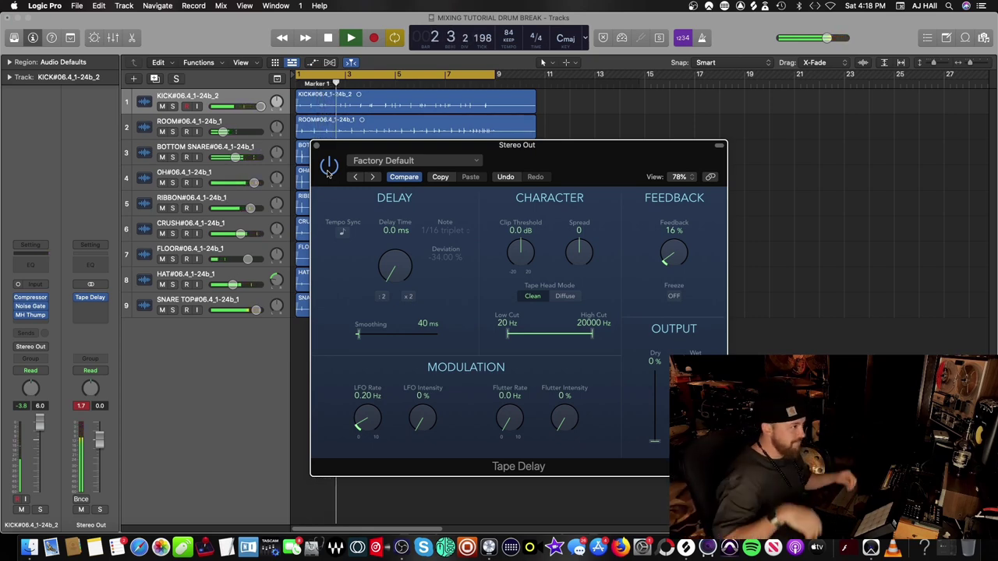
pyautogui.press('space')
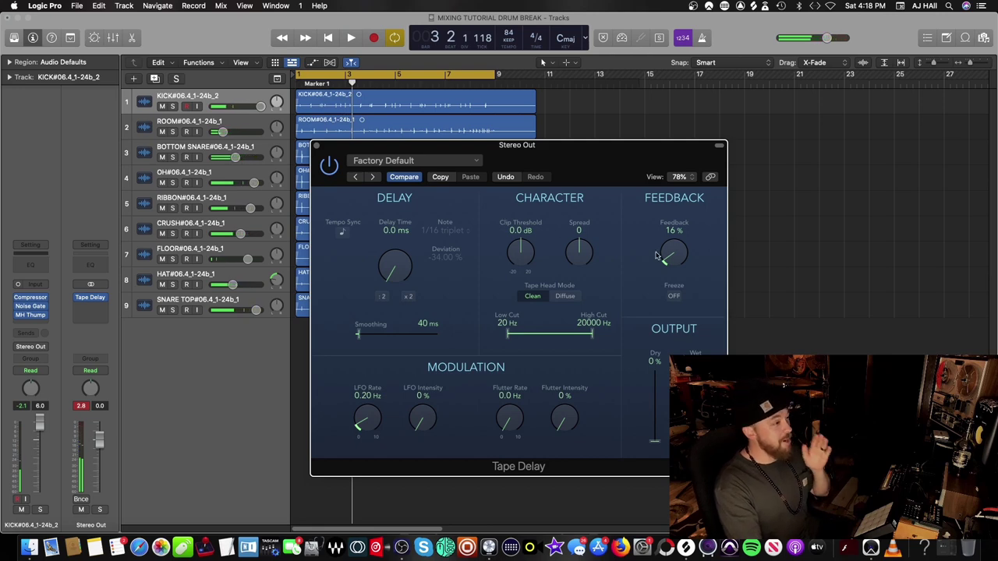
# Set the Tape Delay's feedback to 0% and, while playing the mix, its clip threshold to -6.6 dB.
pyautogui.moveTo(676, 254); pyautogui.dragTo(688, 348)
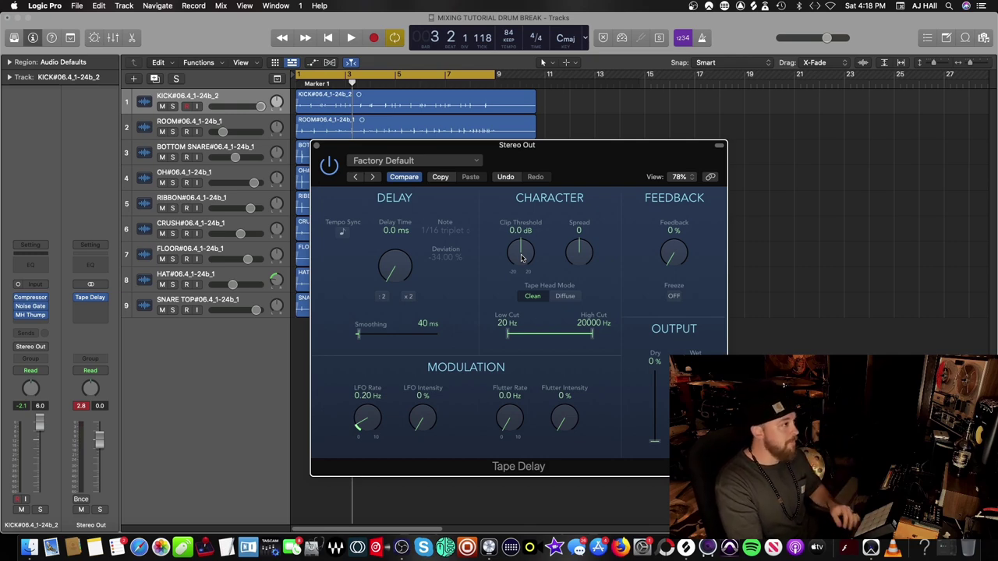
pyautogui.press('Return')
pyautogui.press('space')
pyautogui.moveTo(523, 257); pyautogui.dragTo(519, 282)
pyautogui.press('space')
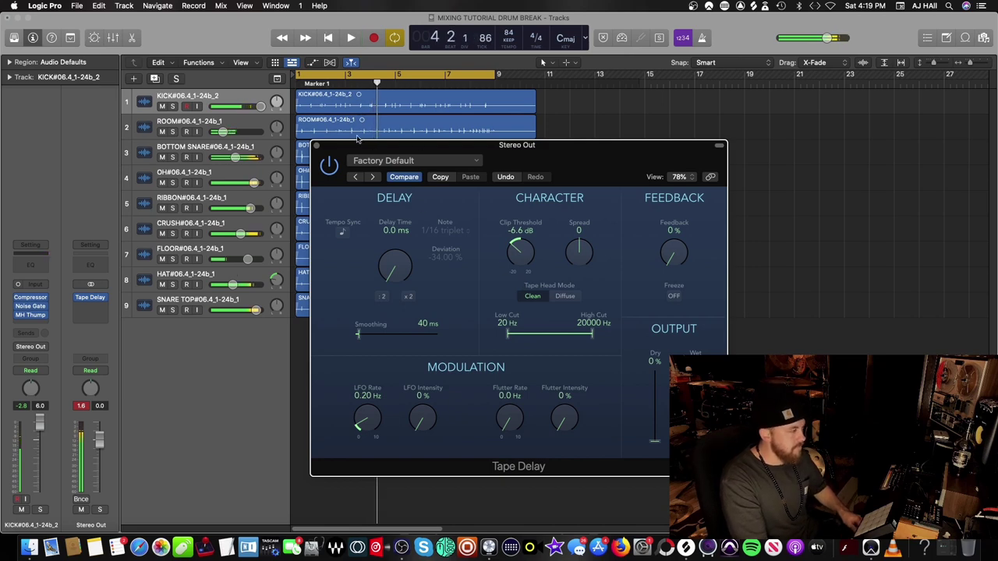
# Close the Tape Delay and, during playback, set MH Thump's wet/dry mix on the KICK track to 32.40.
pyautogui.click(584, 114)
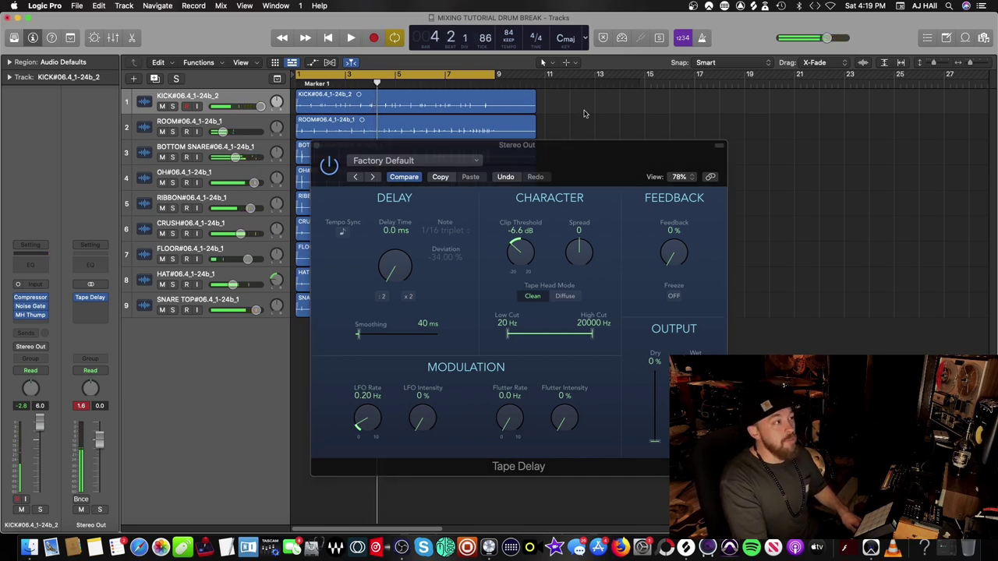
pyautogui.click(187, 94)
pyautogui.click(318, 145)
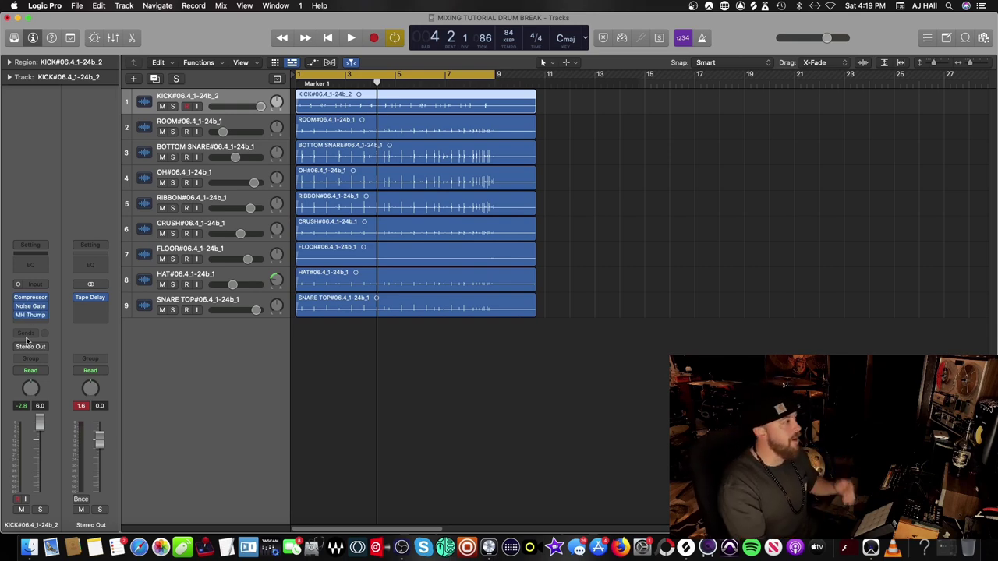
pyautogui.press('space')
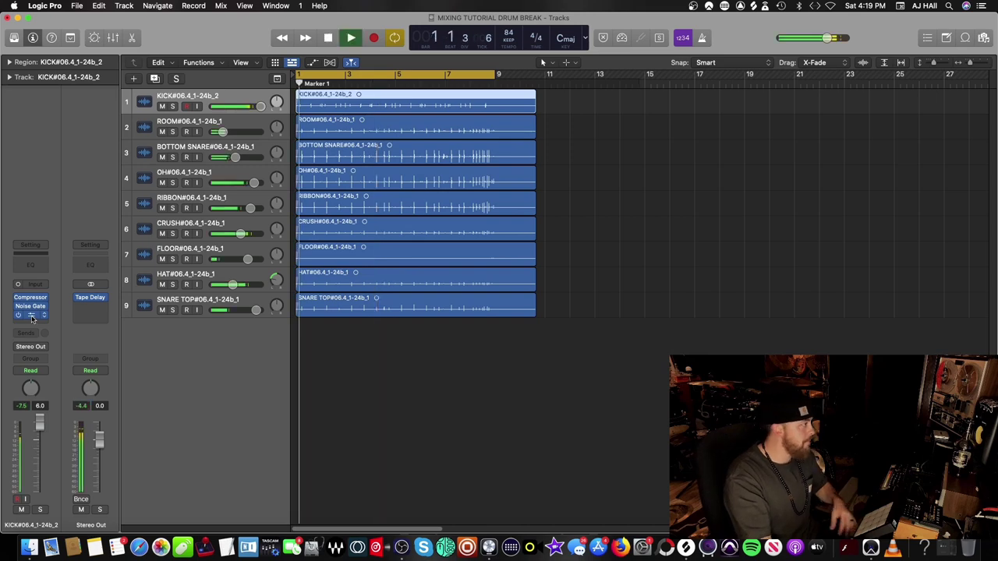
pyautogui.click(32, 315)
pyautogui.moveTo(529, 228); pyautogui.dragTo(530, 258)
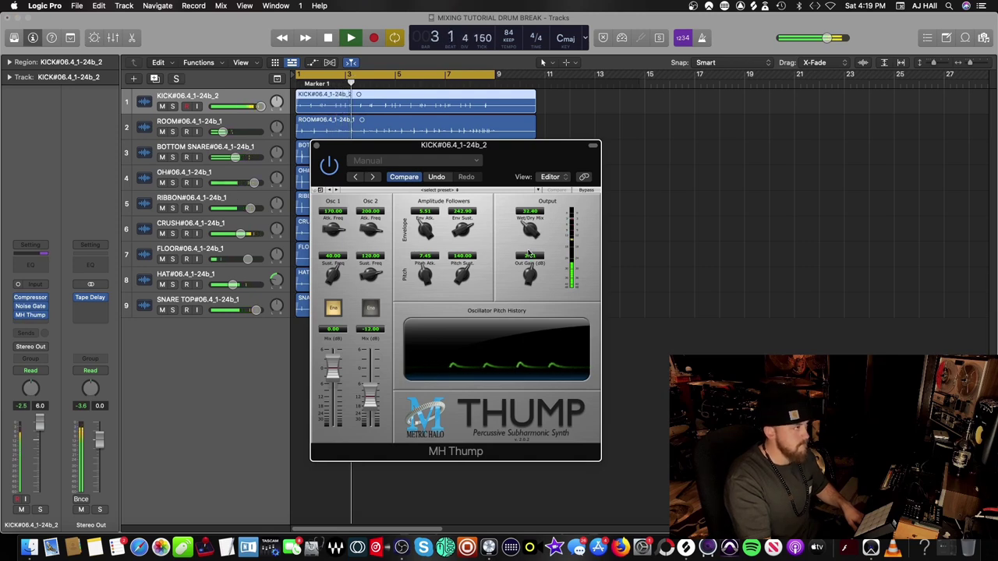
pyautogui.click(316, 146)
# Reopen the Tape Delay on Stereo Out, lower its High Cut to 4700 Hz while auditioning the mix, and save the project.
pyautogui.click(91, 297)
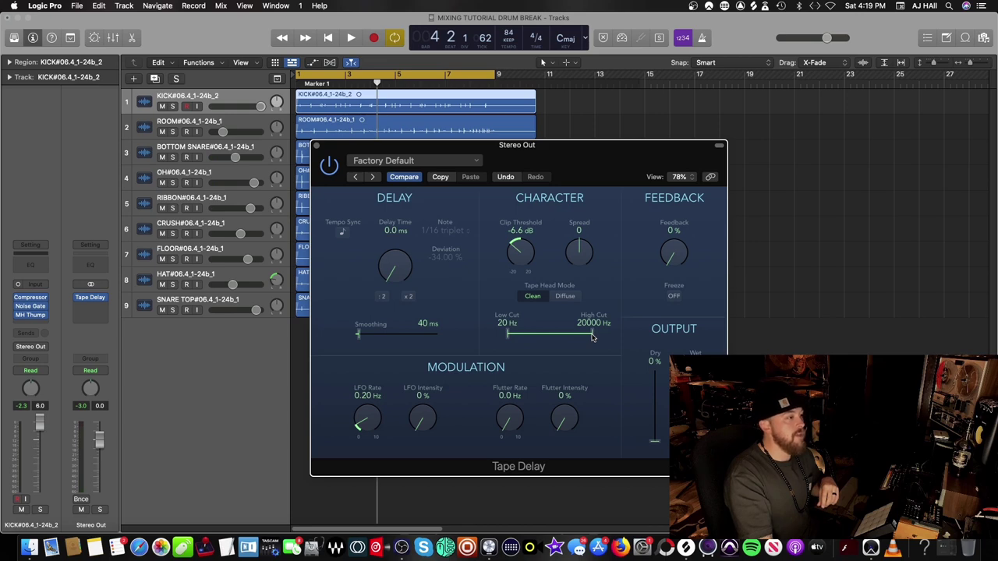
pyautogui.moveTo(593, 336); pyautogui.dragTo(582, 336)
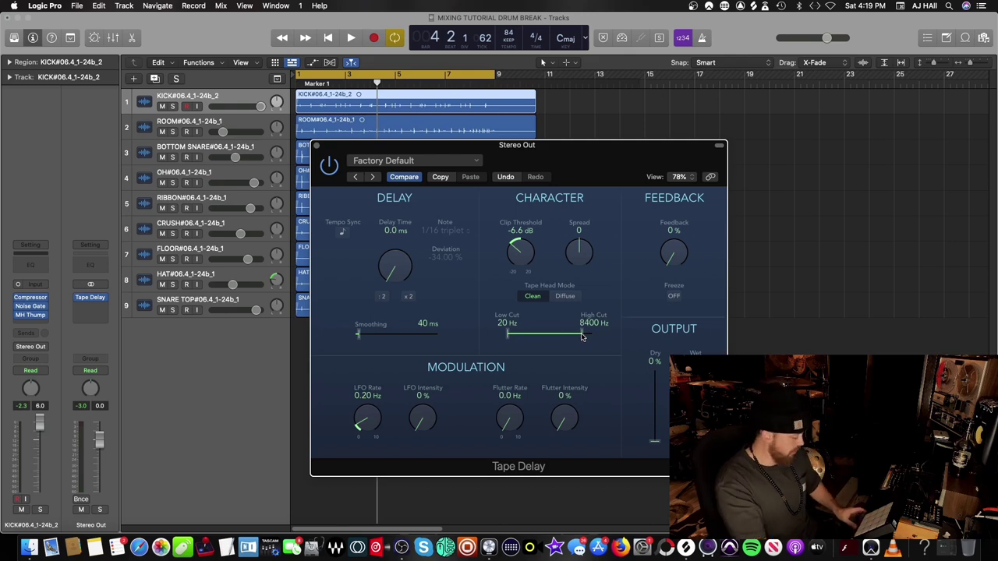
pyautogui.press('space')
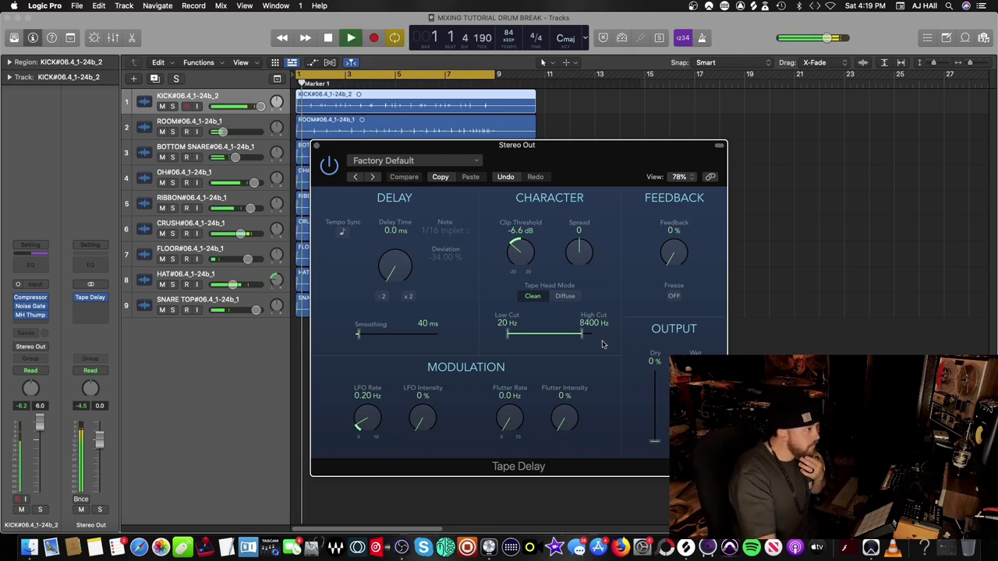
pyautogui.press('space')
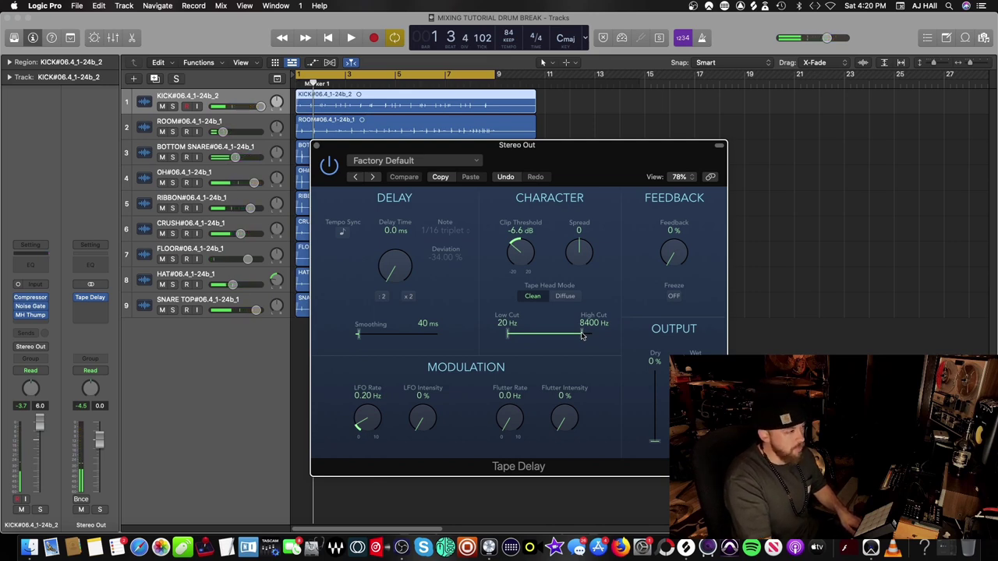
pyautogui.press('space')
pyautogui.moveTo(581, 335); pyautogui.dragTo(575, 337)
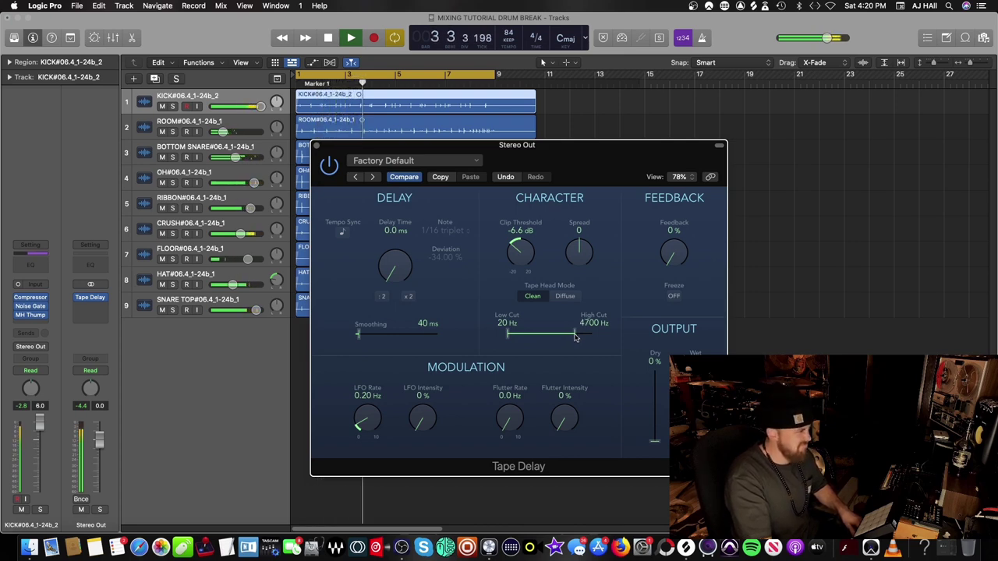
pyautogui.press('space')
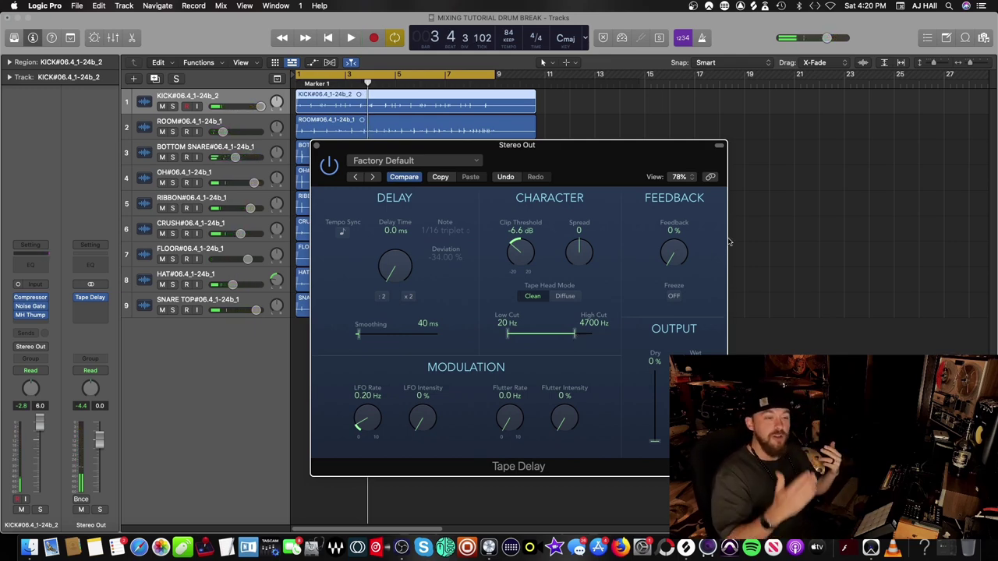
pyautogui.press('super+s')
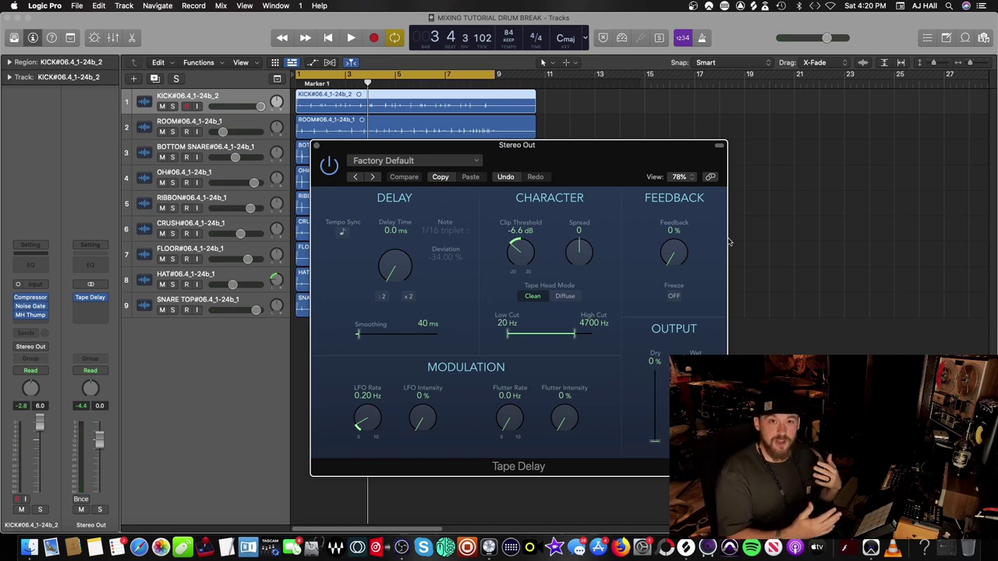
pyautogui.click(316, 145)
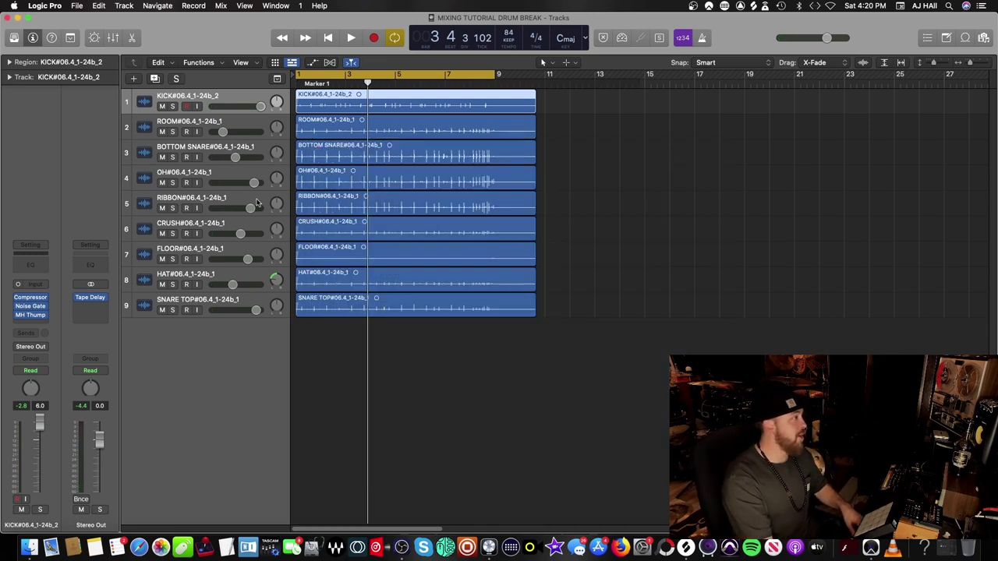
pyautogui.click(106, 313)
pyautogui.moveTo(135, 509)
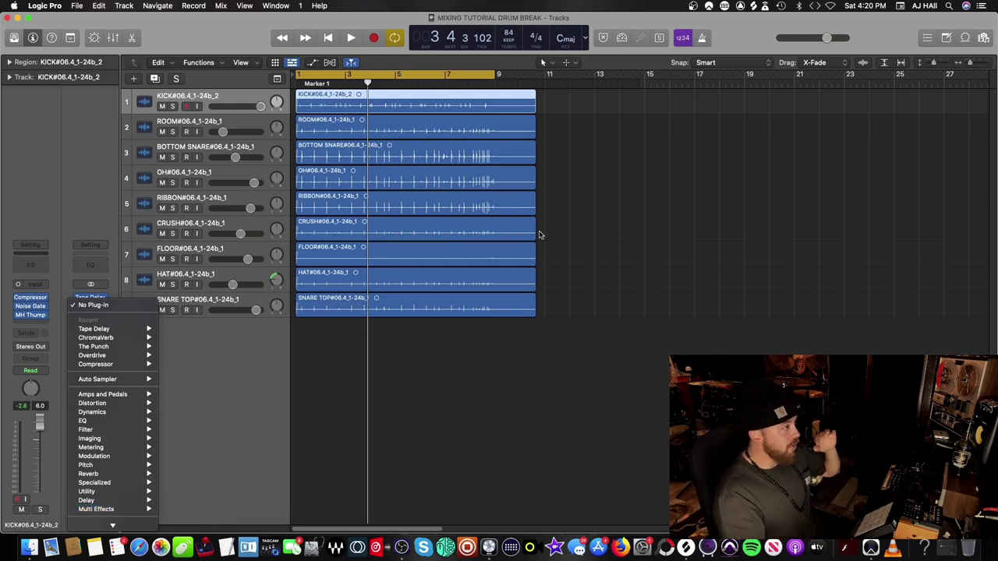
pyautogui.click(589, 238)
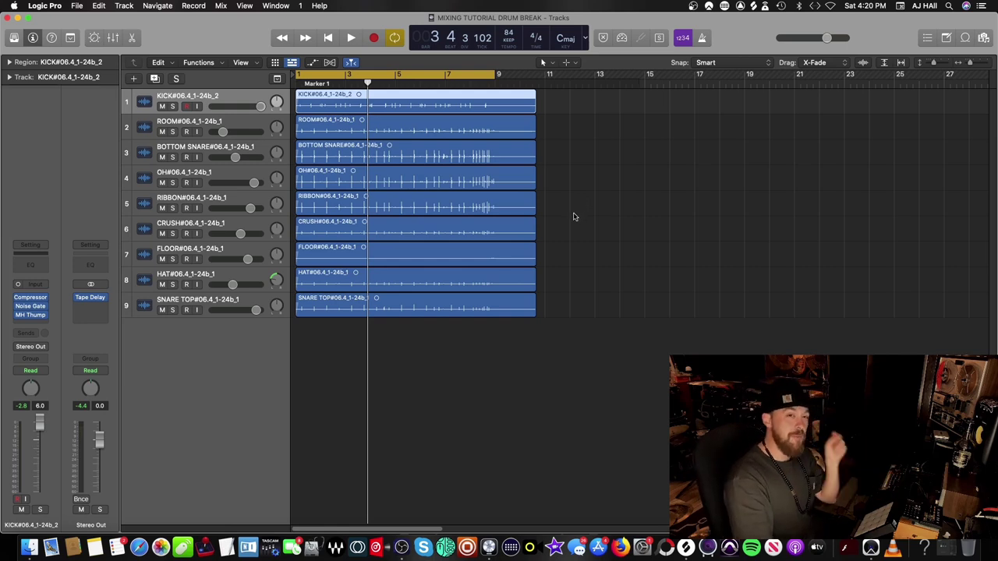
# Insert the stereo Dirty Filter below the Tape Delay on Stereo Out, with drive at 0 and mix at 80.
pyautogui.click(87, 308)
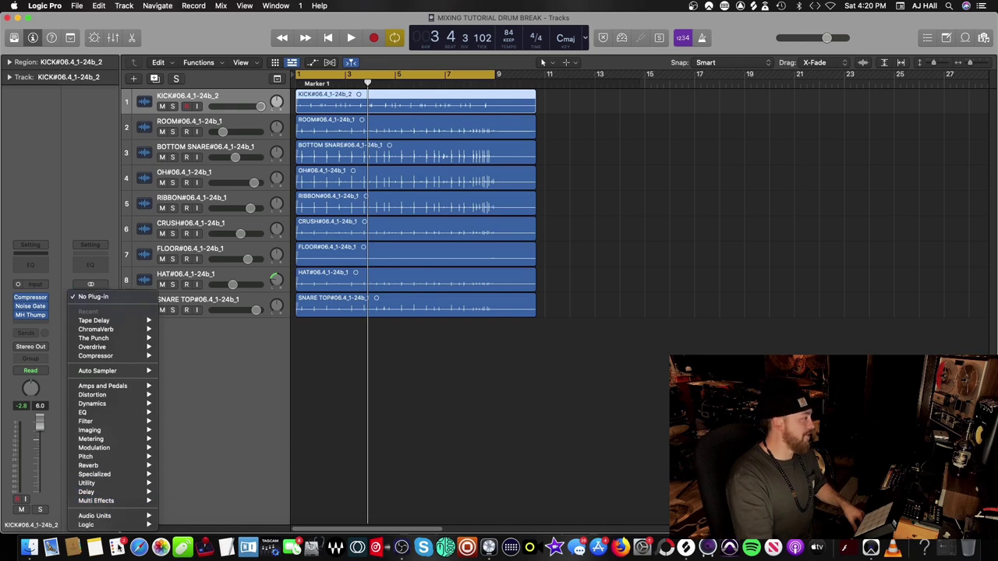
pyautogui.moveTo(225, 412)
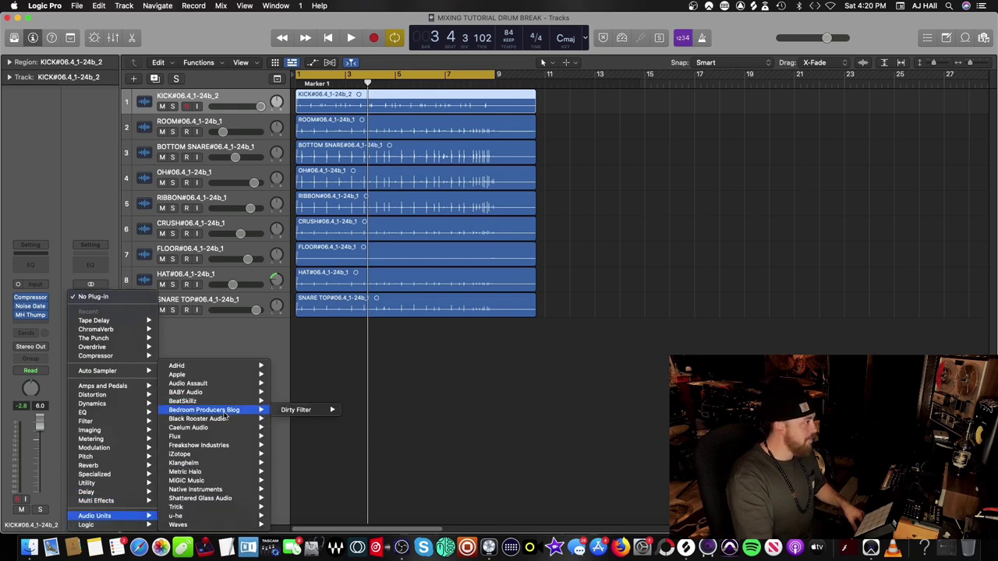
pyautogui.moveTo(312, 410)
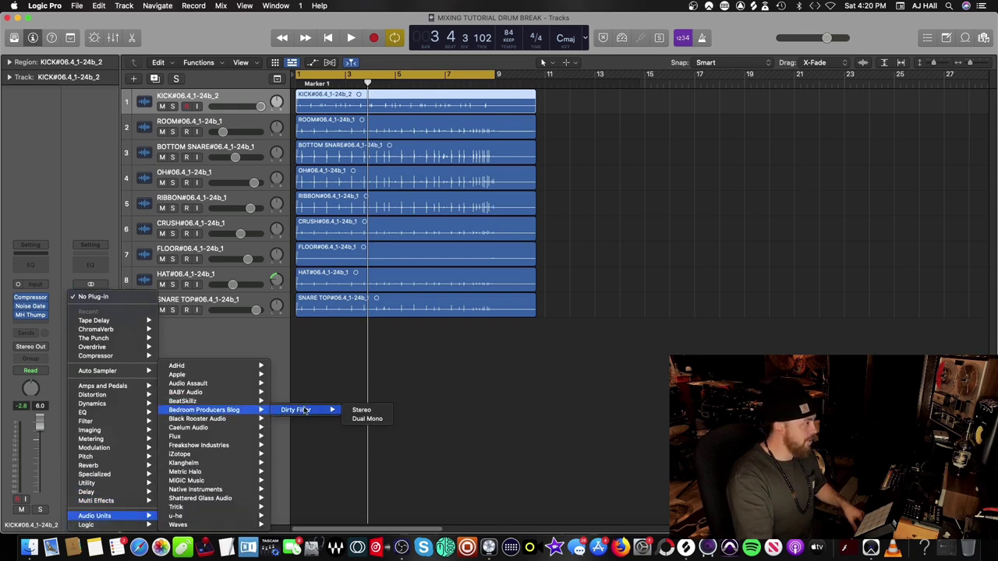
pyautogui.click(361, 410)
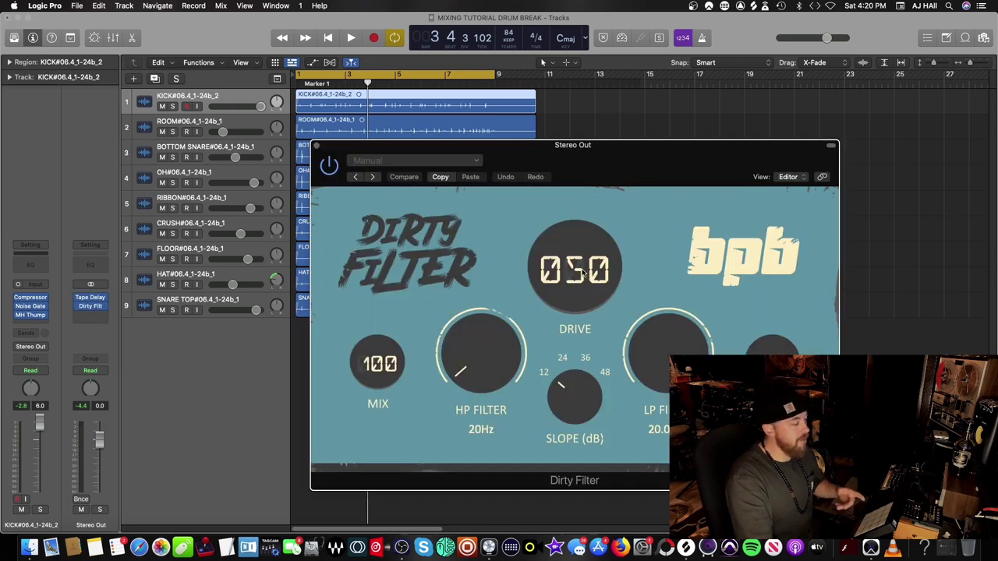
pyautogui.moveTo(583, 273); pyautogui.dragTo(578, 320)
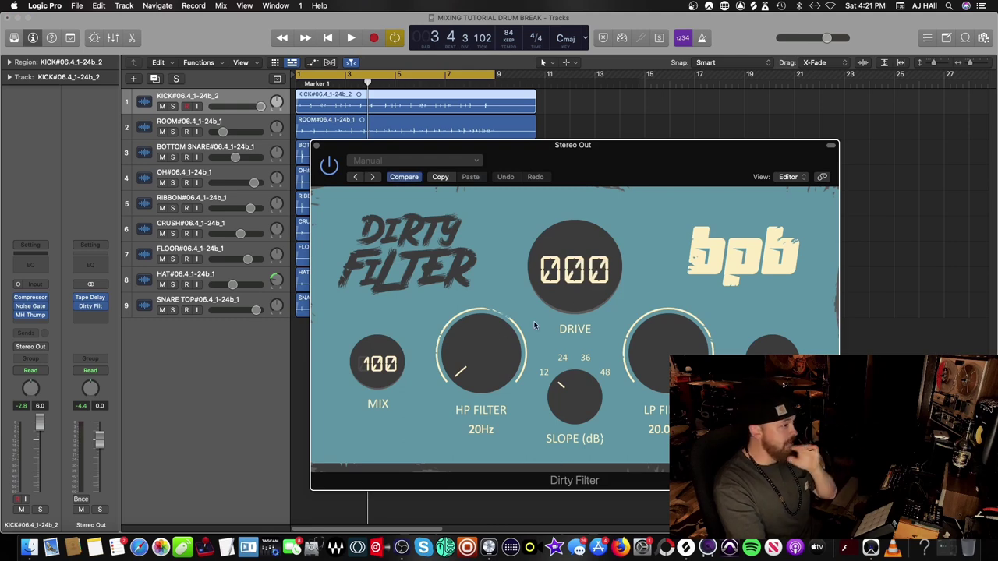
pyautogui.moveTo(384, 369); pyautogui.dragTo(382, 398)
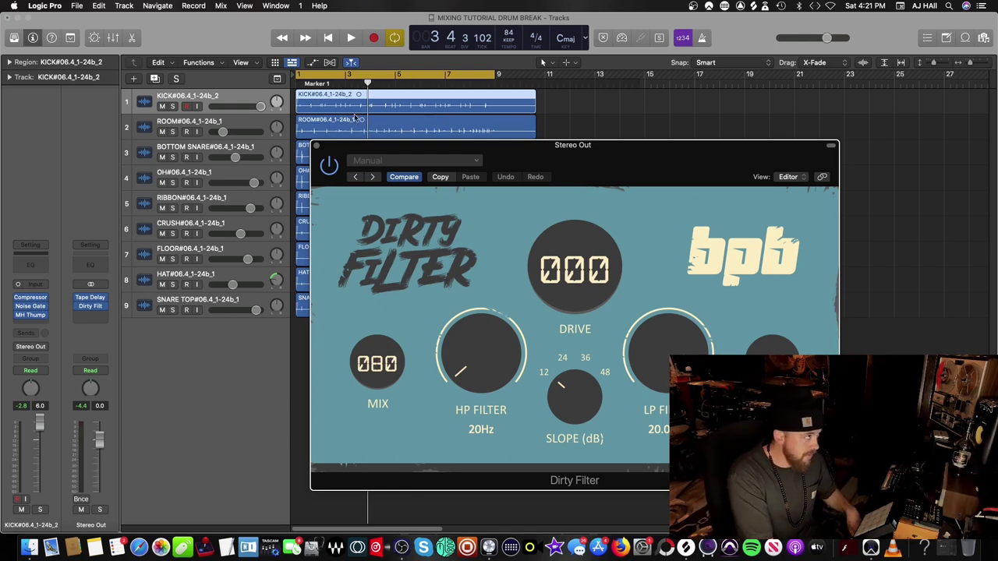
# Audition the mix and set the Dirty Filter's drive to 31 and its LP filter to about 9.7 kHz.
pyautogui.press('space')
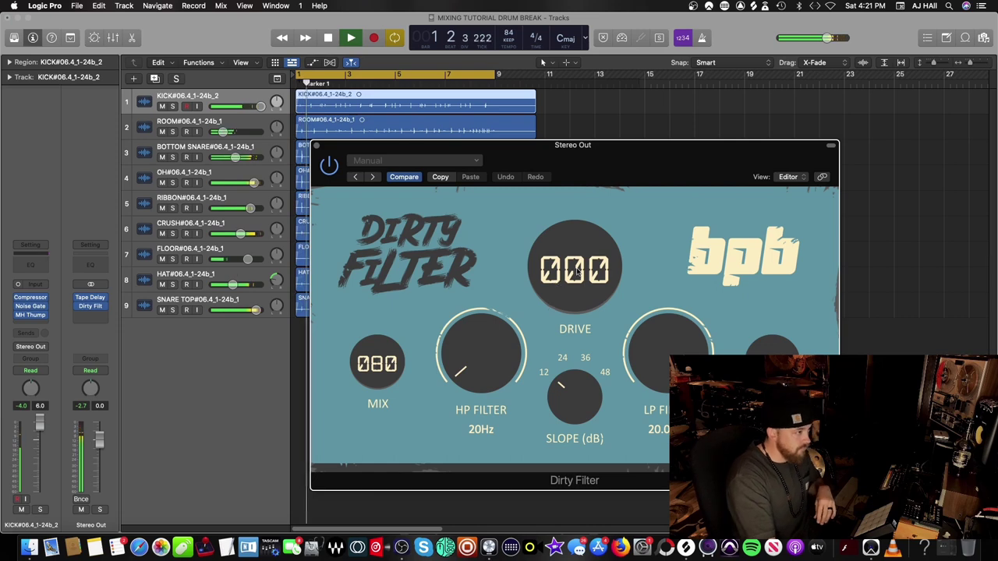
pyautogui.press('space')
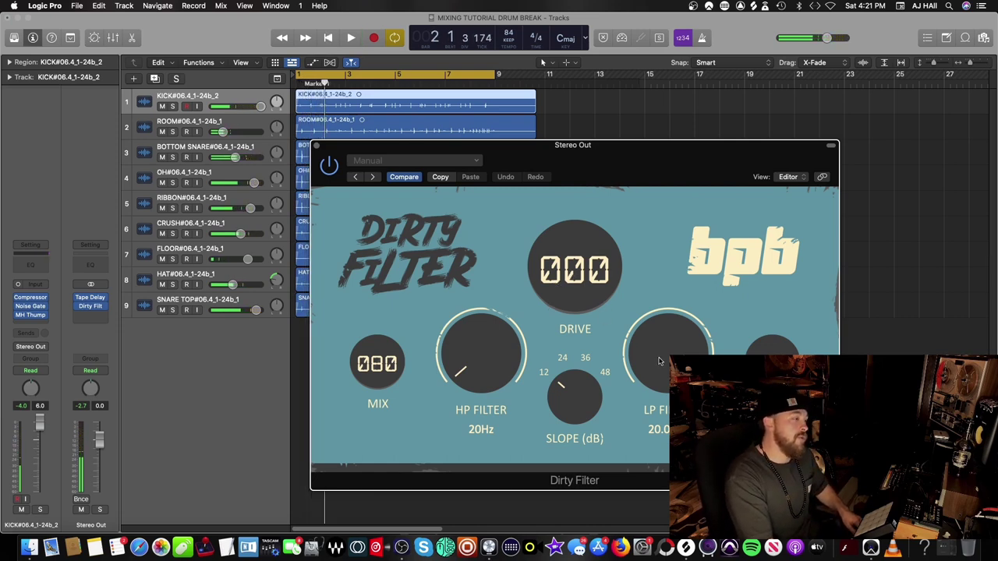
pyautogui.moveTo(659, 360); pyautogui.dragTo(657, 370)
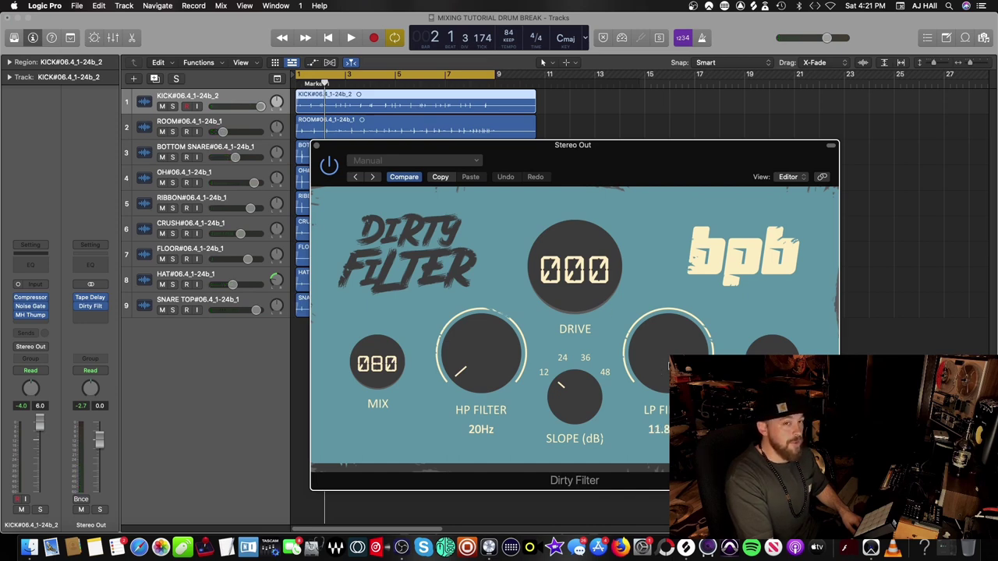
pyautogui.moveTo(668, 364); pyautogui.dragTo(671, 352)
pyautogui.moveTo(591, 280)
pyautogui.mouseDown()
pyautogui.moveTo(583, 264)
pyautogui.moveTo(576, 274)
pyautogui.mouseUp()
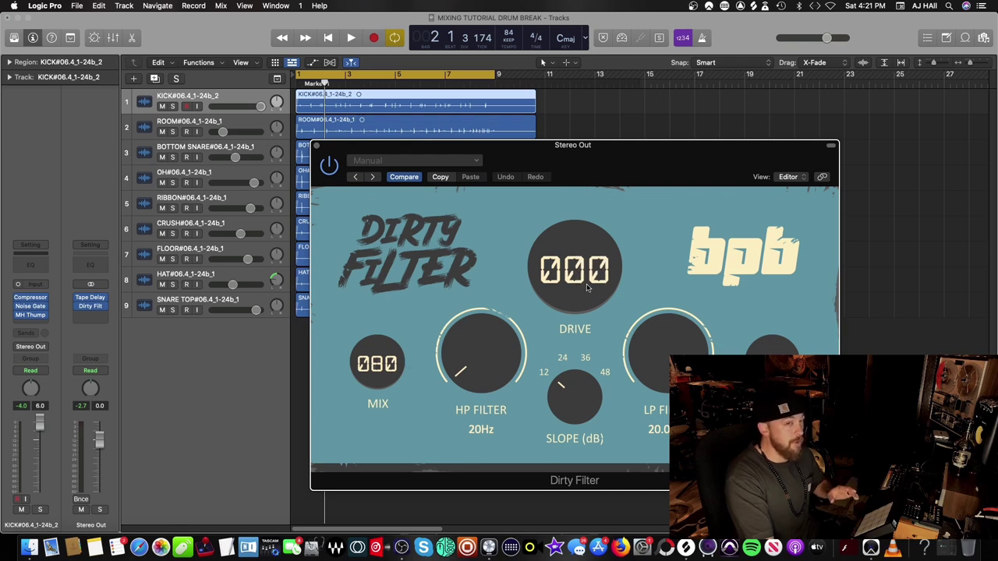
pyautogui.press('space')
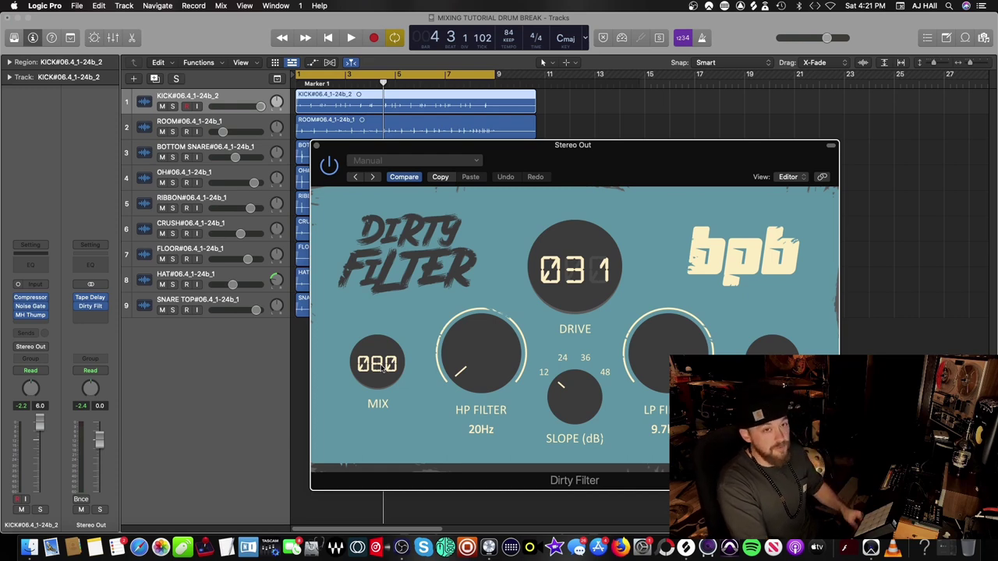
# Set the Dirty Filter's mix to 50 and its LP filter to about 11.5 kHz during playback, and close it.
pyautogui.press('space')
pyautogui.moveTo(377, 366); pyautogui.dragTo(378, 405)
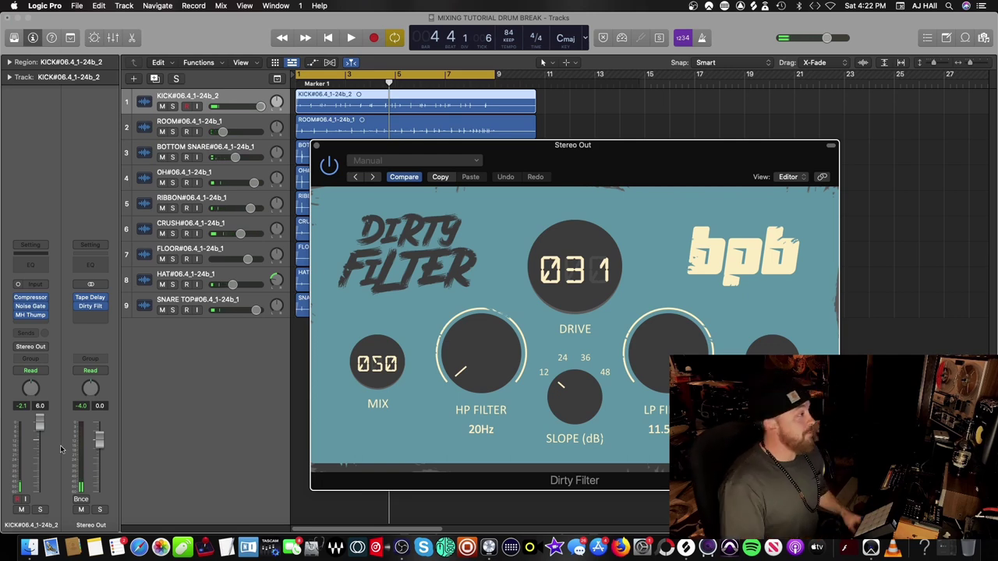
pyautogui.click(315, 146)
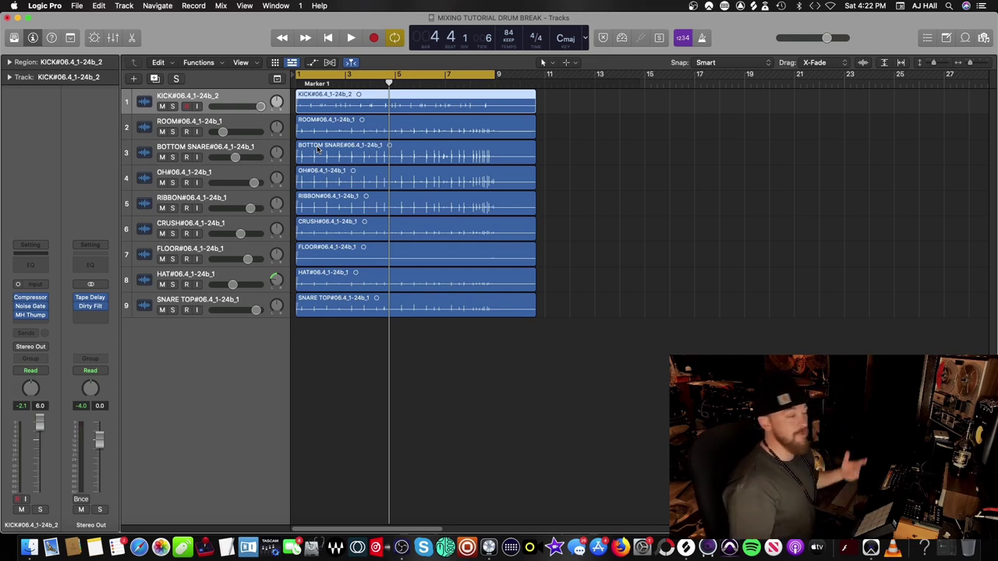
# Save the project and play the full mix from the start.
pyautogui.press('super+s')
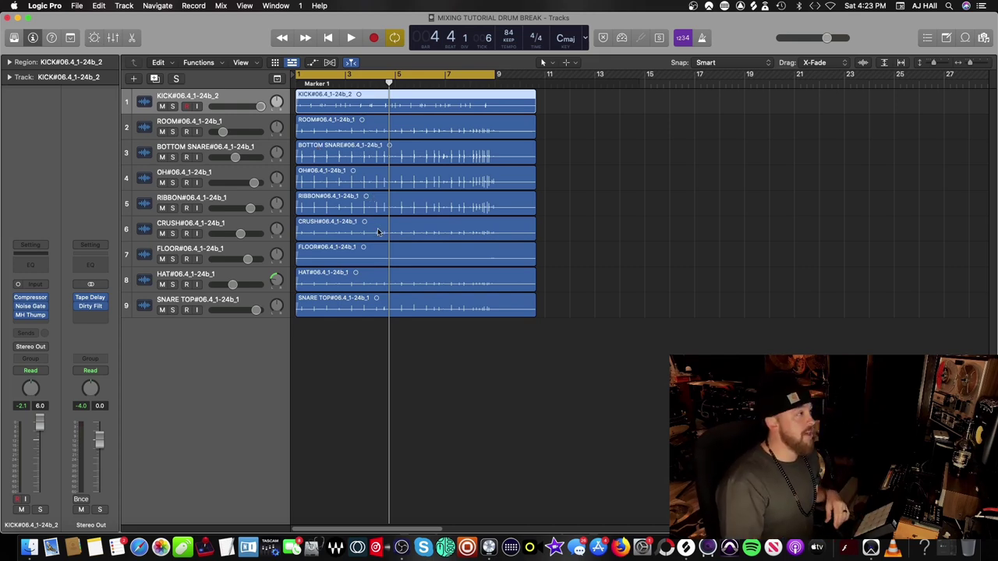
pyautogui.press('space')
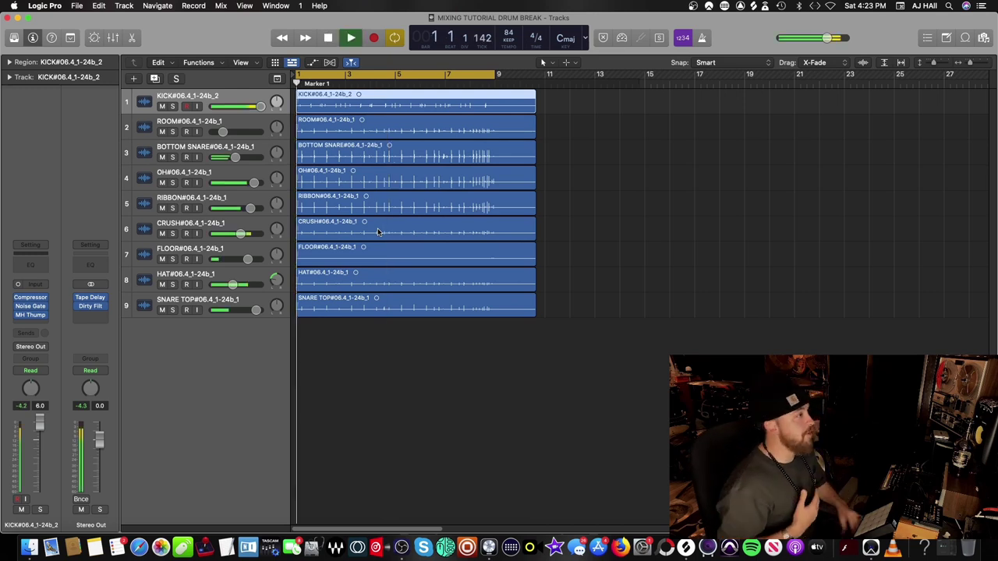